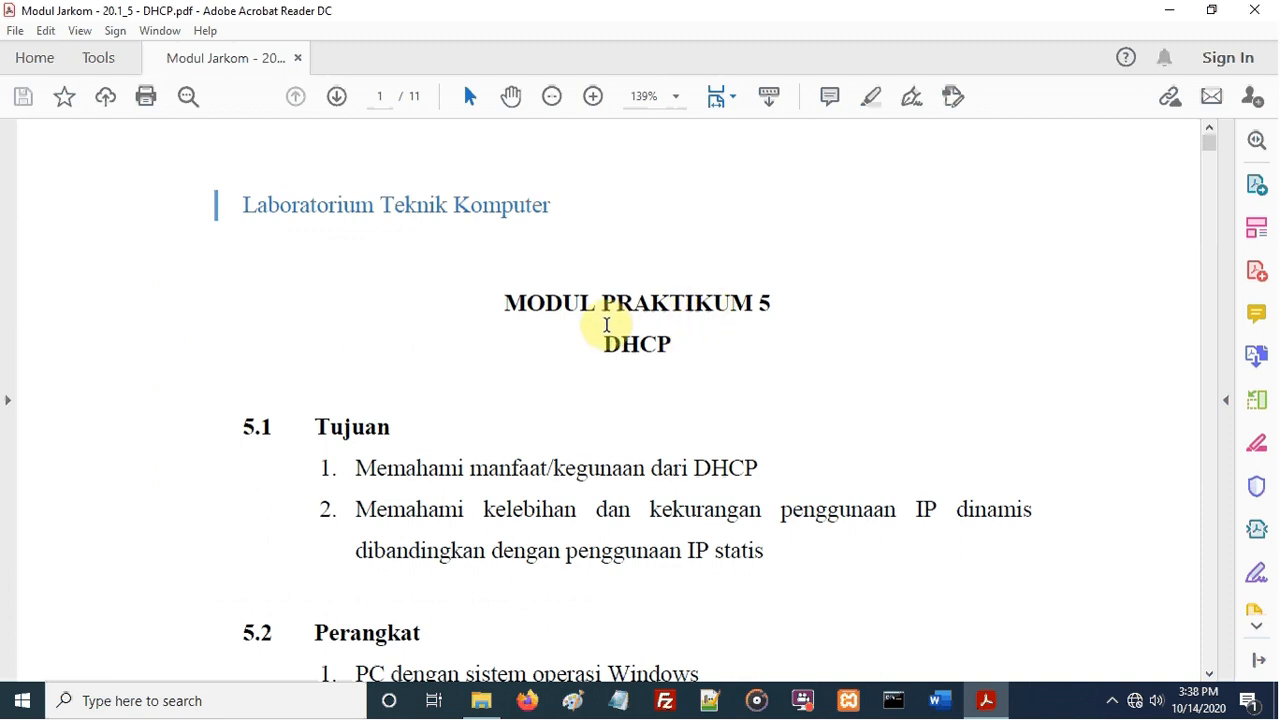
Read the DHCP module from its objectives and equipment through the theory to section 5.3.2 on DHCP functions
scroll(606, 323, "down", 2)
scroll(606, 323, "down", 1)
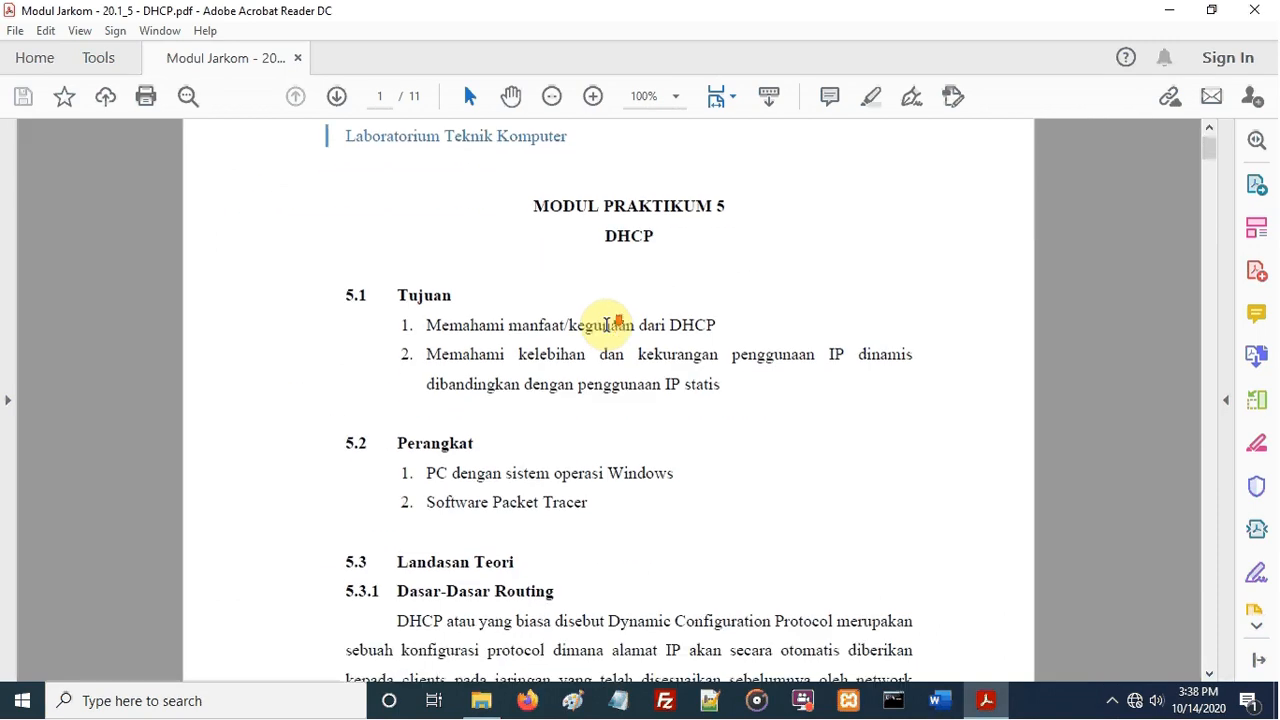
scroll(606, 325, "down", 3)
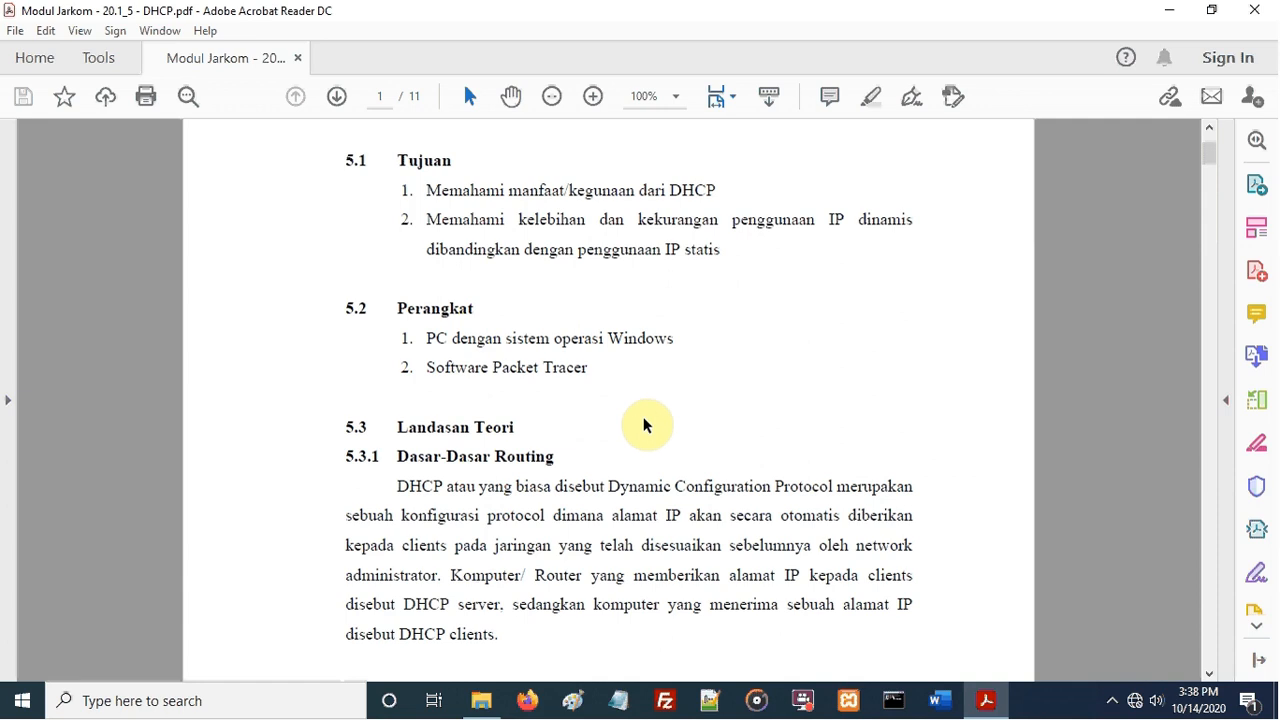
scroll(644, 419, "down", 1)
scroll(648, 420, "down", 1)
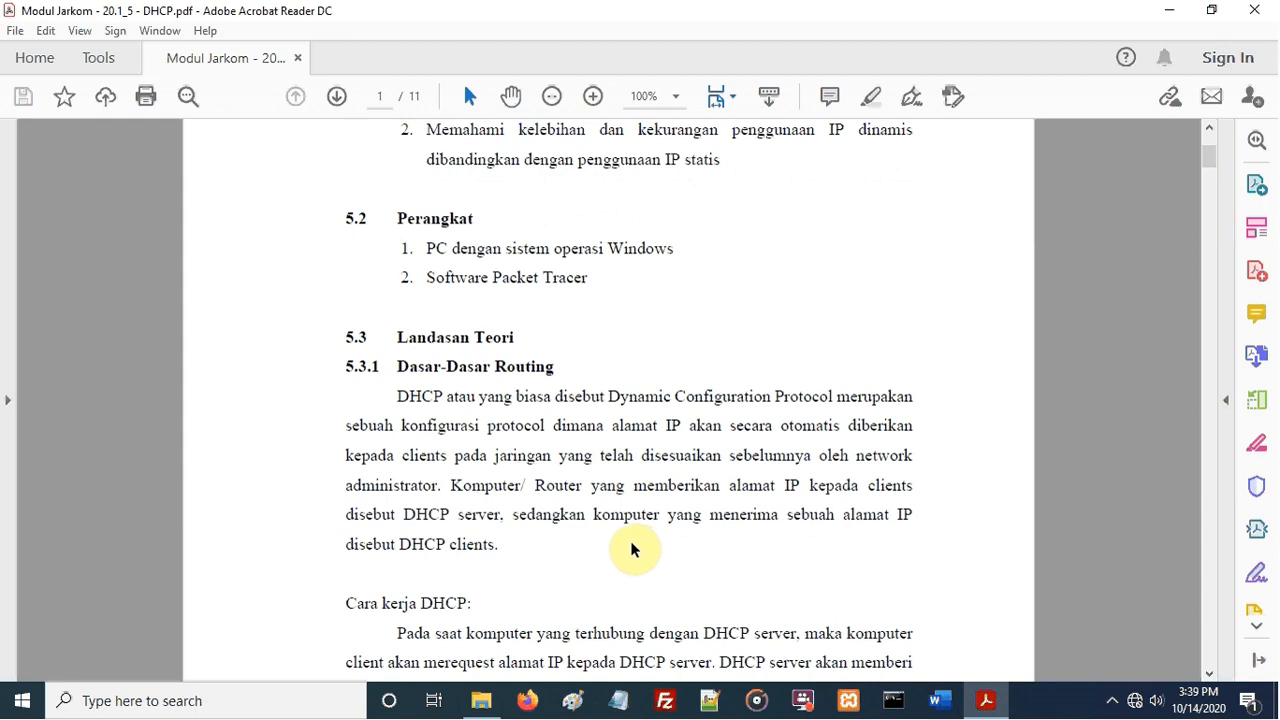
scroll(632, 549, "down", 1)
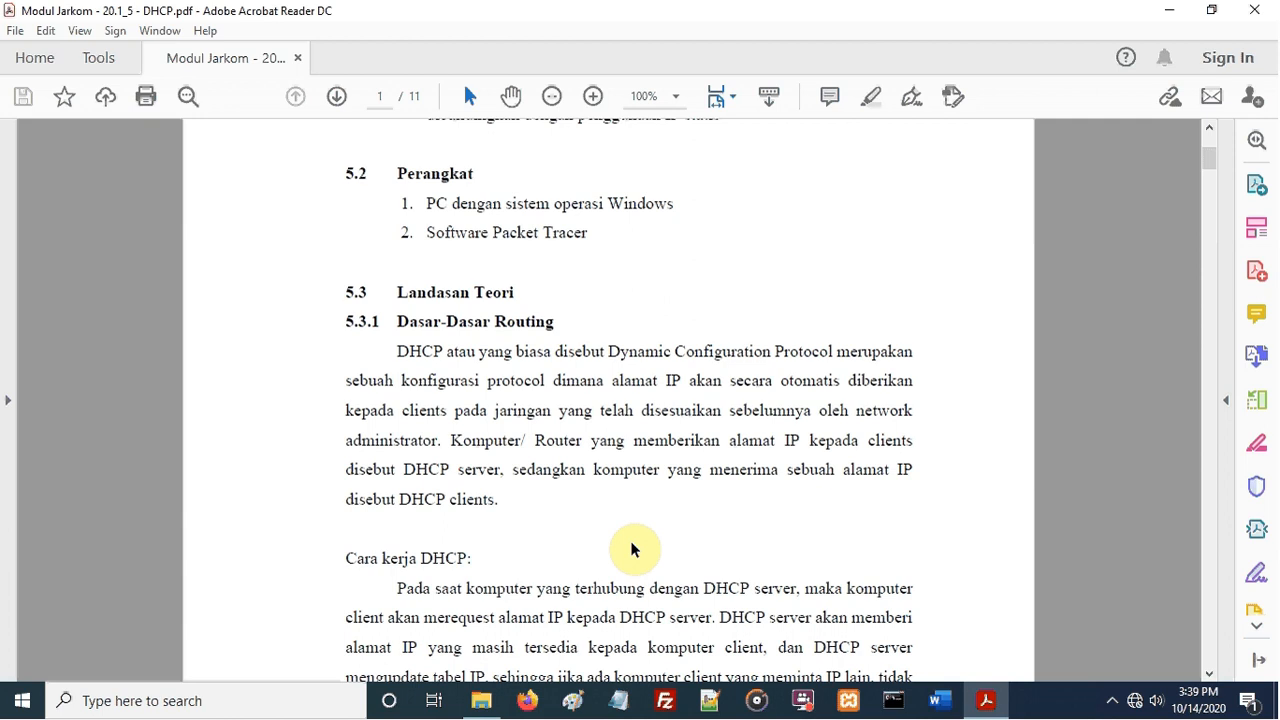
scroll(631, 549, "down", 3)
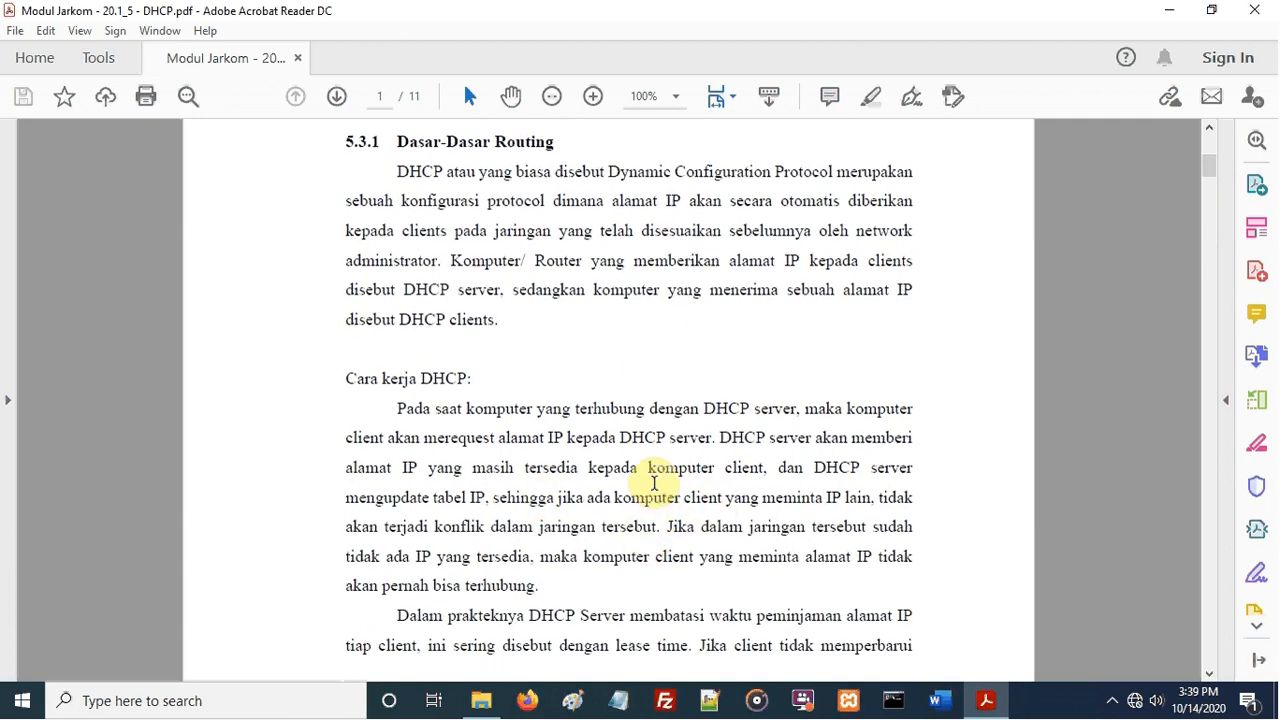
scroll(672, 478, "down", 3)
scroll(674, 480, "down", 10)
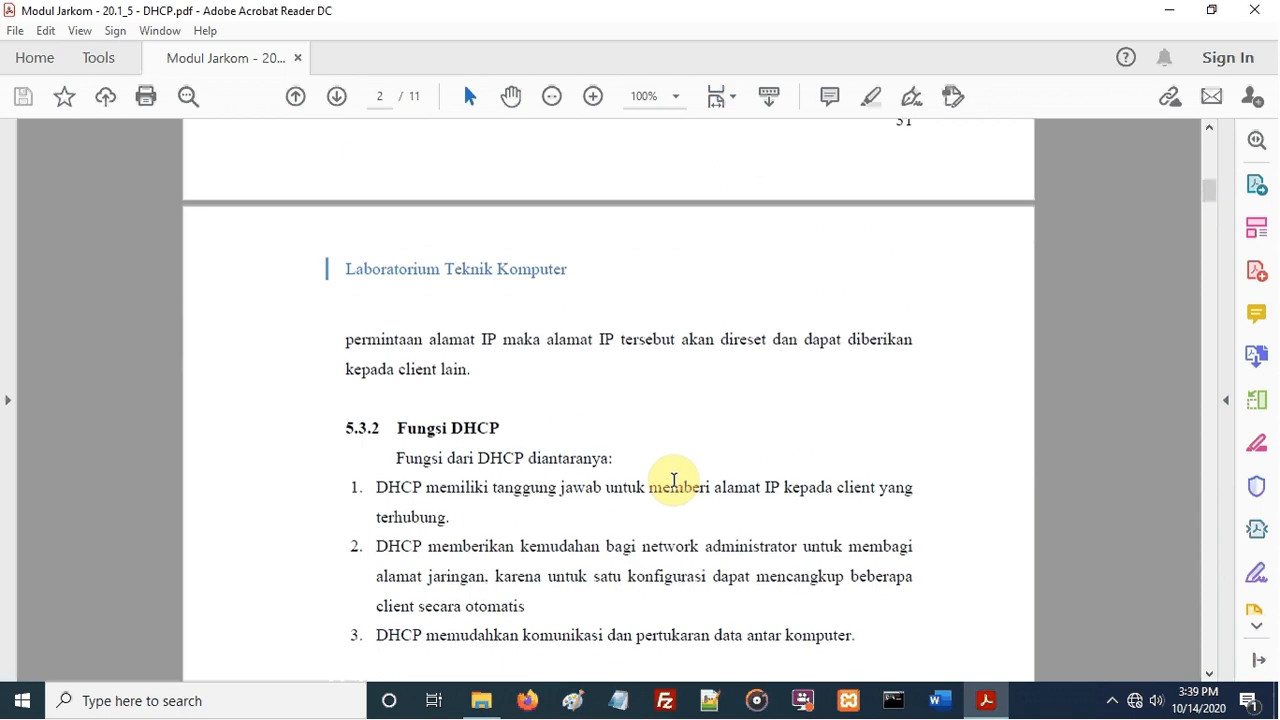
scroll(674, 480, "down", 1)
scroll(674, 480, "down", 2)
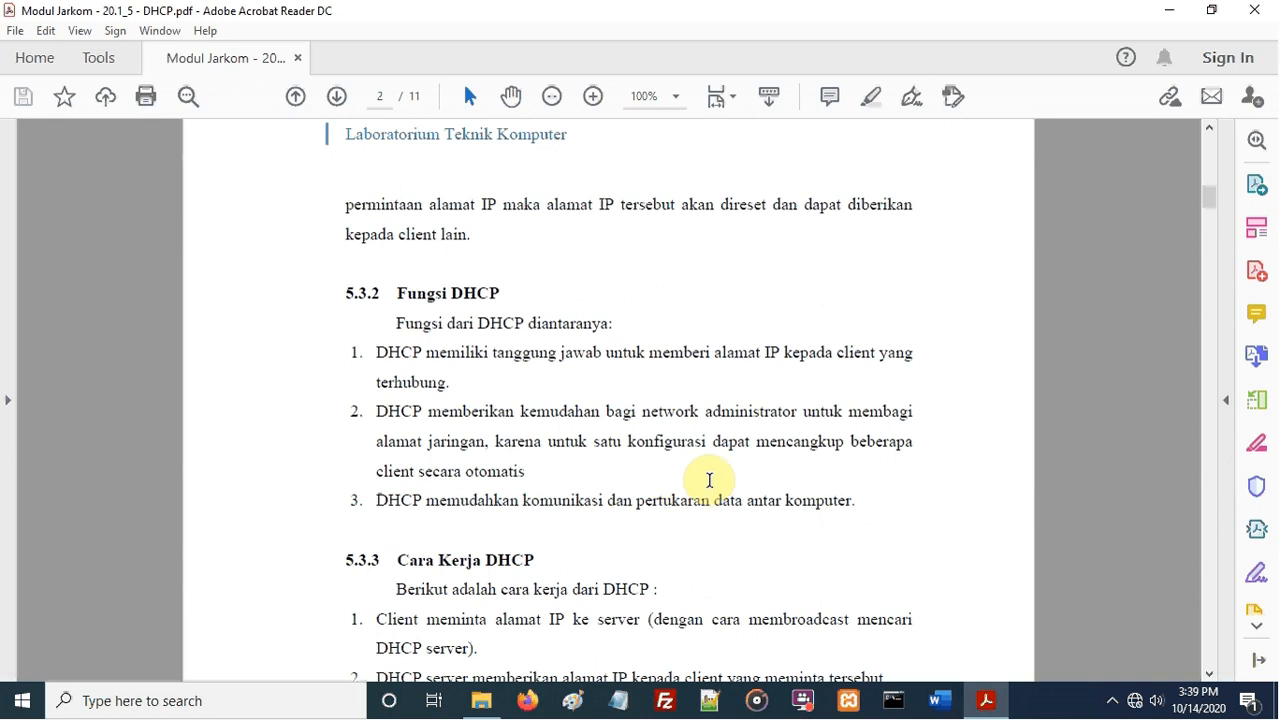
Open the properties of the UNDIKANet wireless network and save its IP assignment as Automatic (DHCP)
left_click(1134, 702)
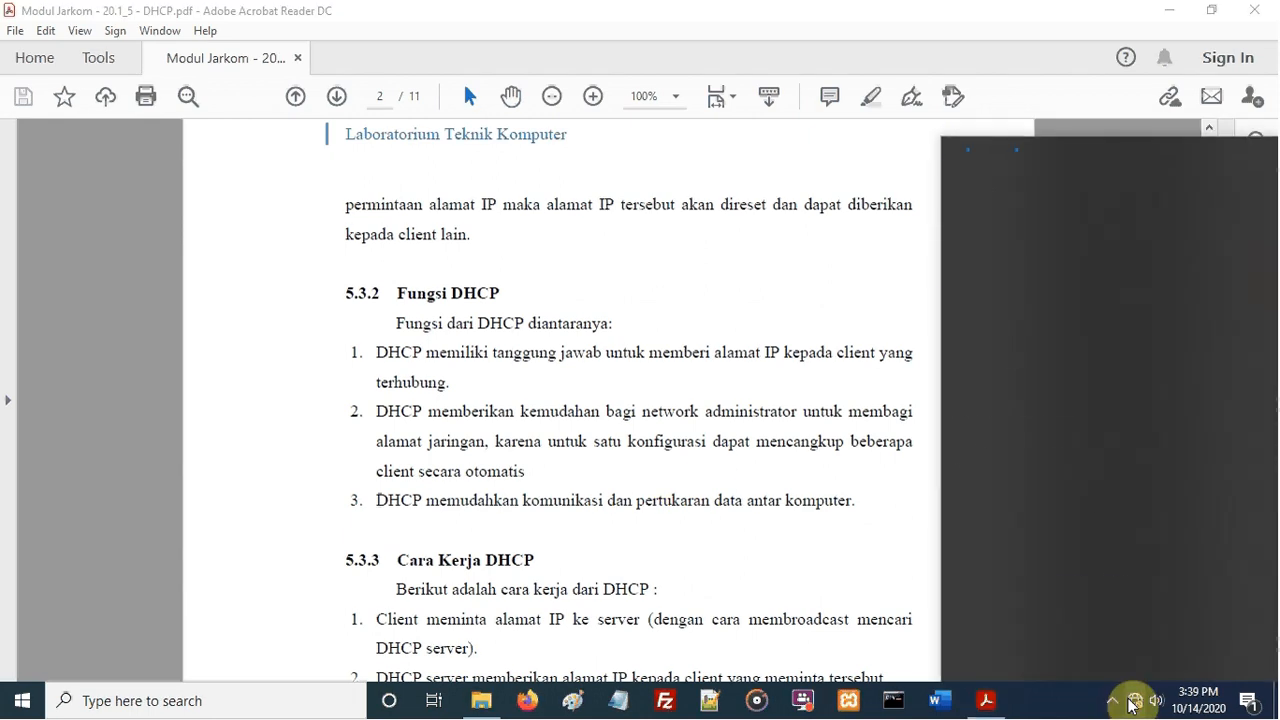
left_click(1010, 215)
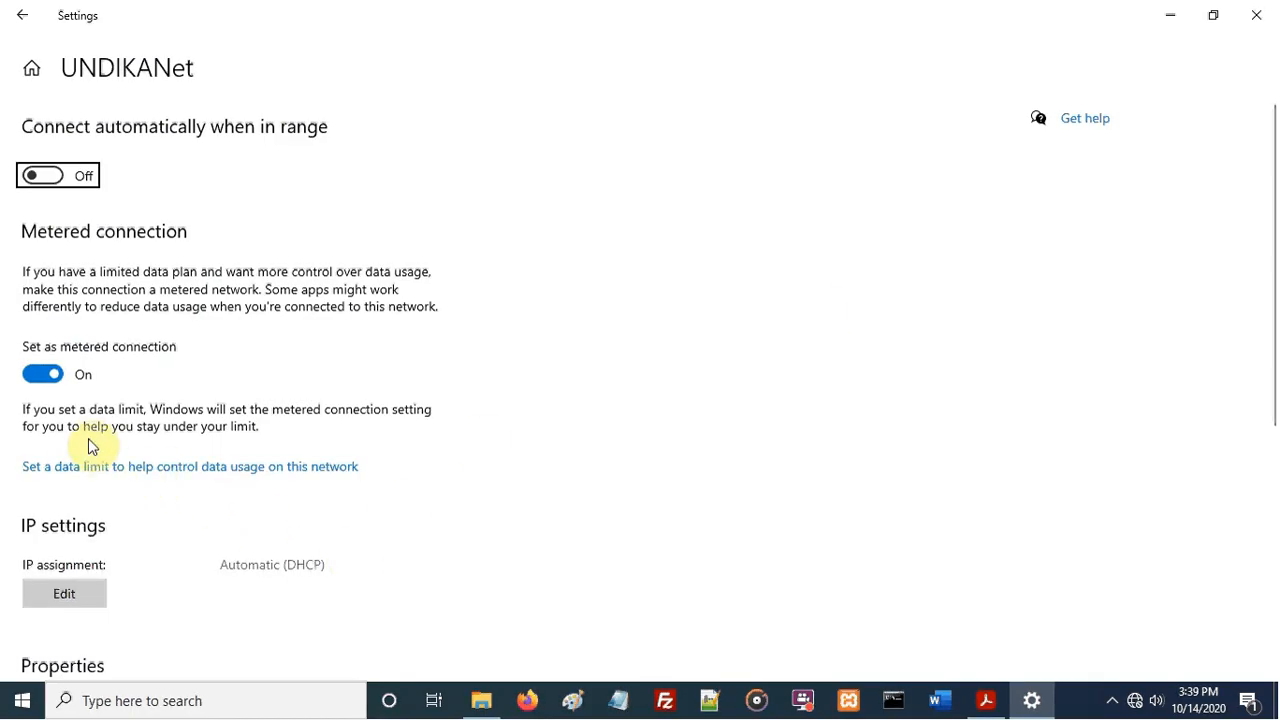
scroll(97, 531, "down", 3)
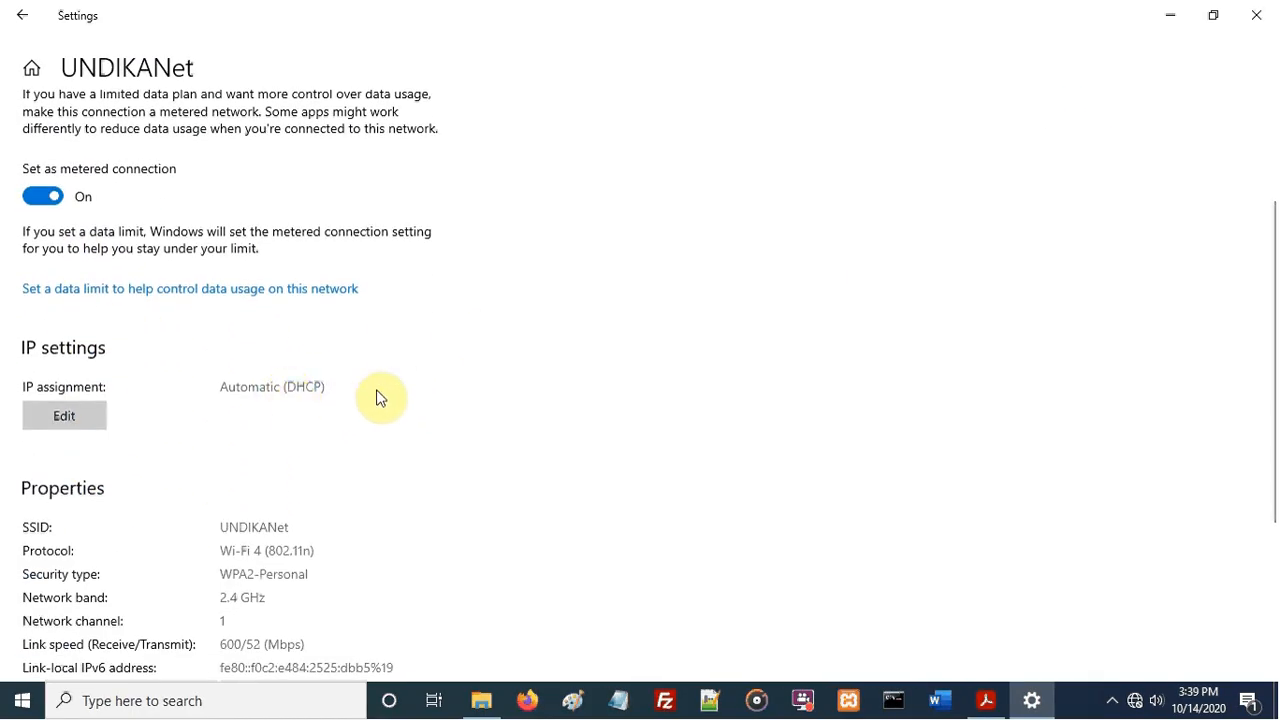
left_click(66, 416)
left_click(757, 335)
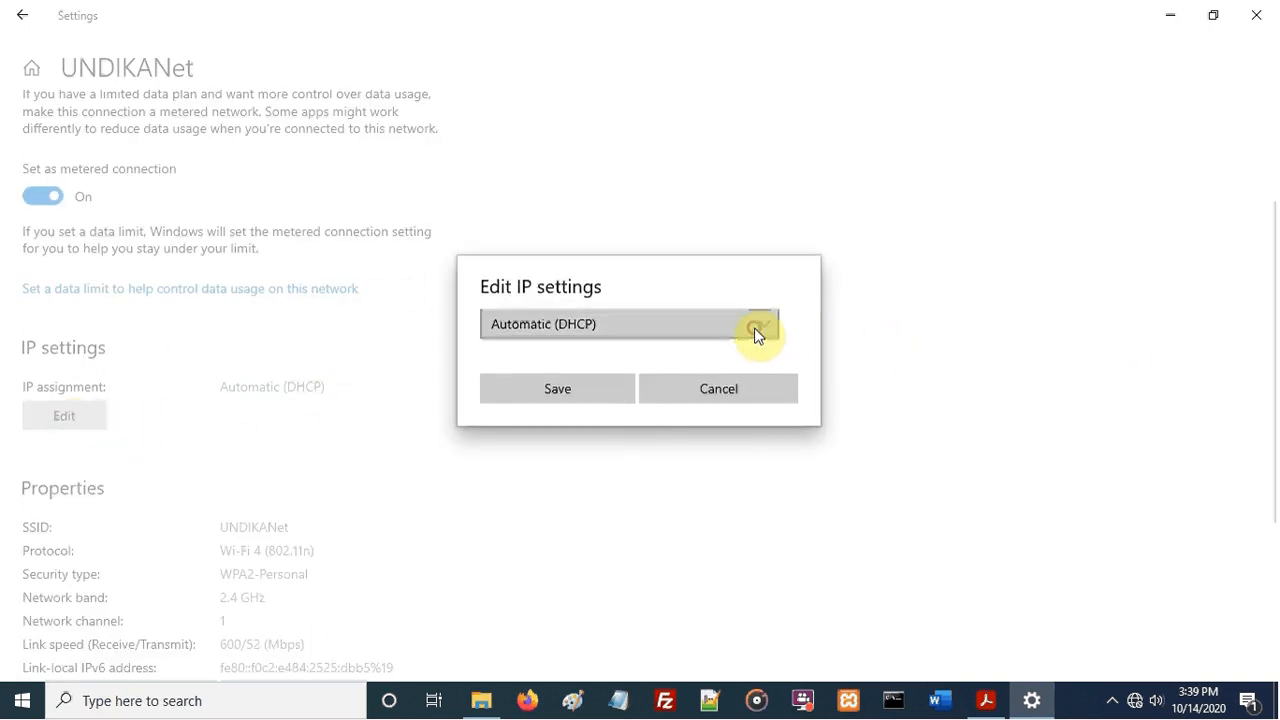
left_click(758, 333)
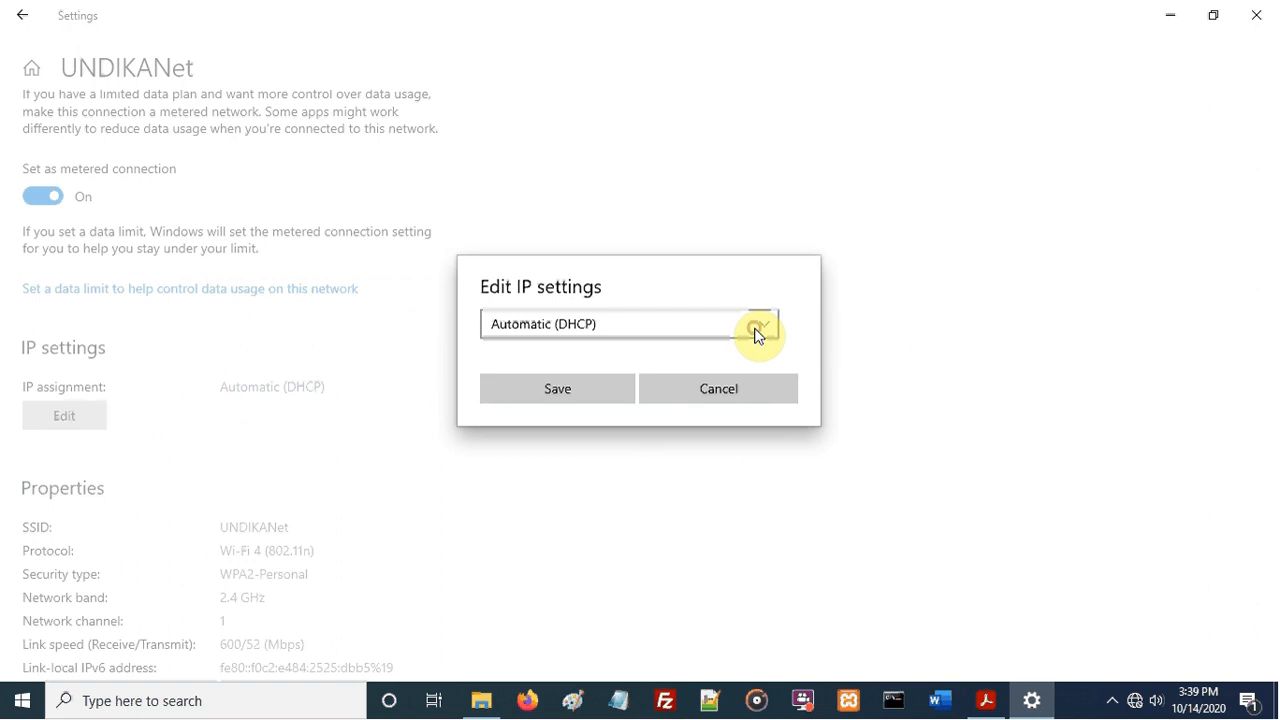
left_click(558, 392)
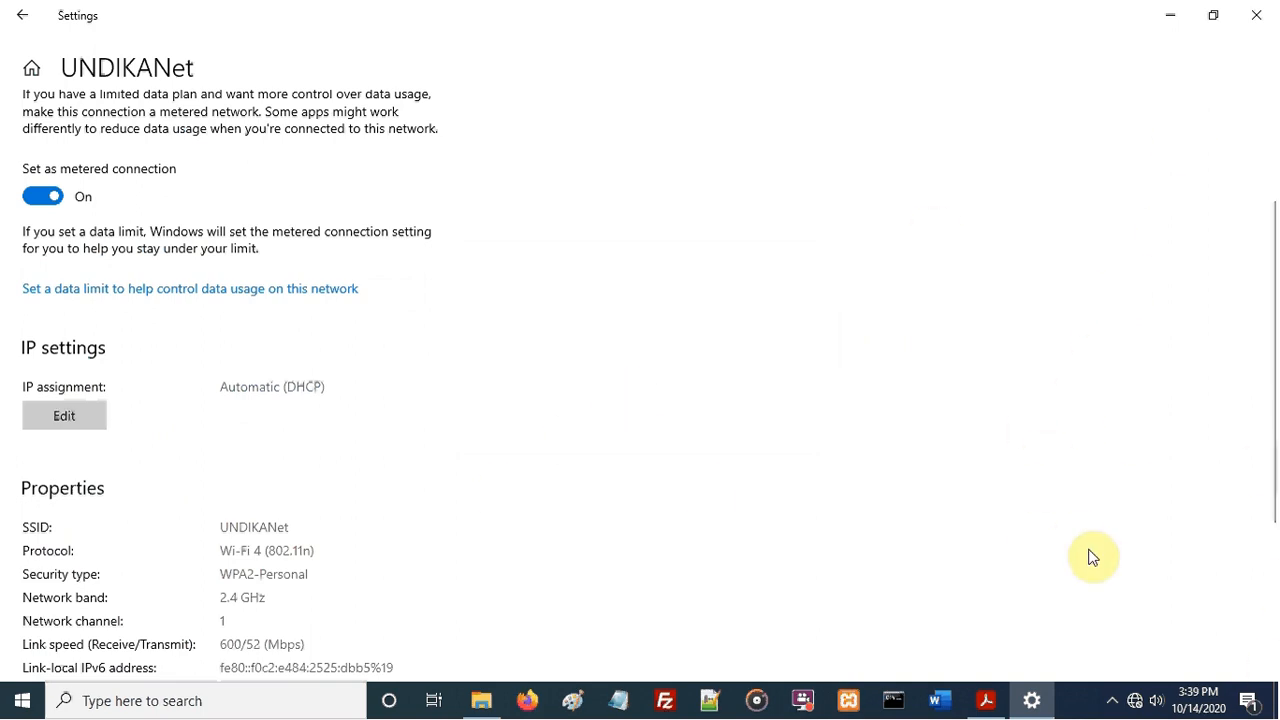
Recheck the network's IP assignment setting and examine its connection properties, including the IPv4 address
left_click(72, 426)
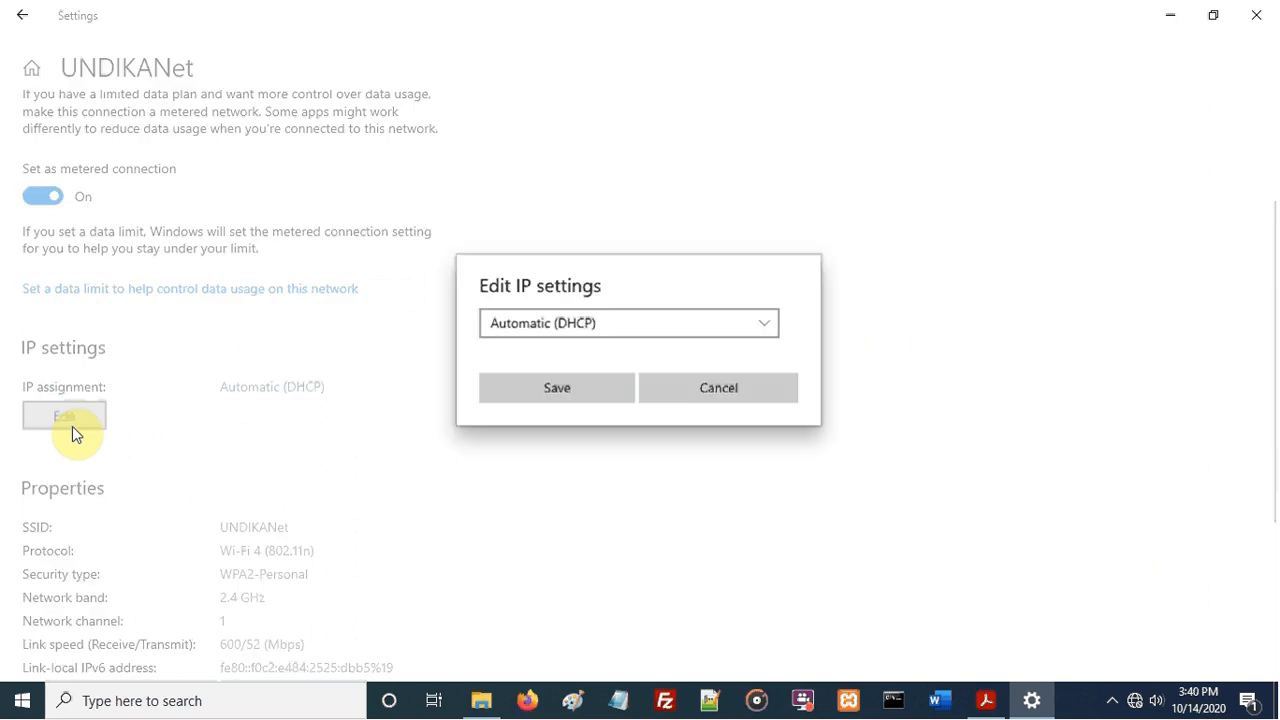
left_click(551, 400)
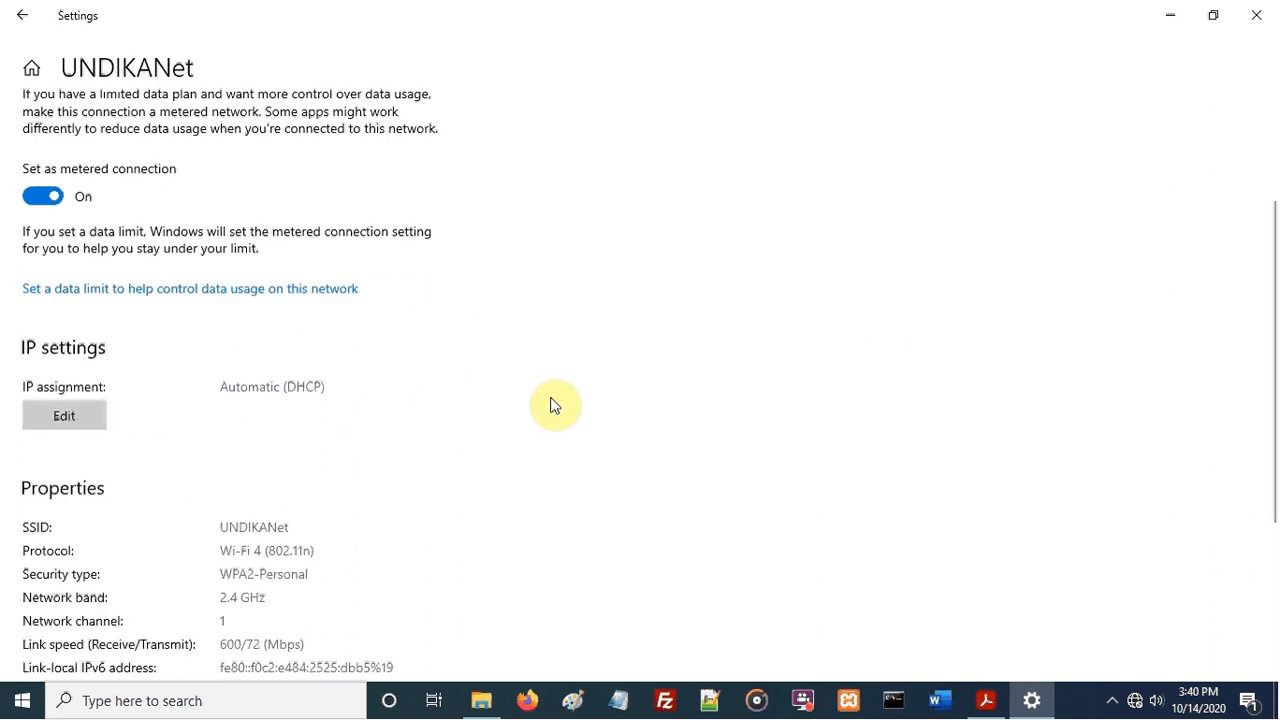
scroll(555, 405, "down", 3)
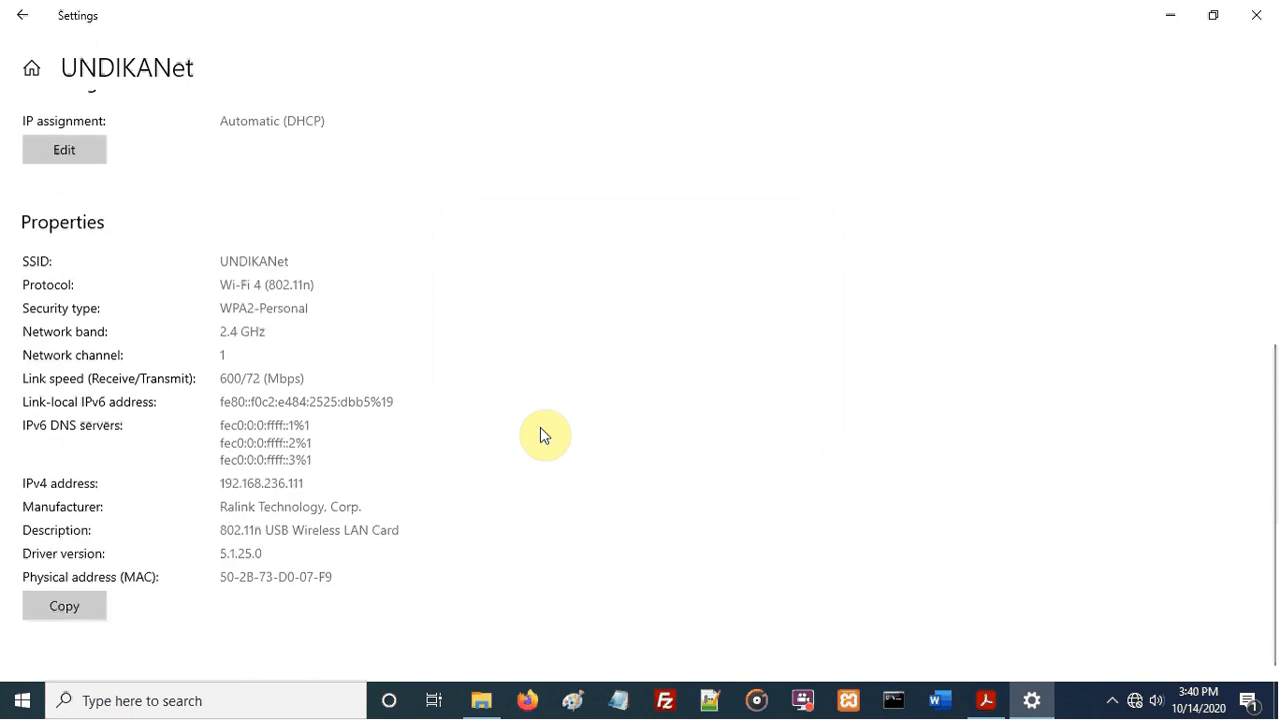
Close the network settings and reopen the module file Modul Jarkom - 20.1_5 - DHCP.pdf in Acrobat Reader
left_click(1254, 10)
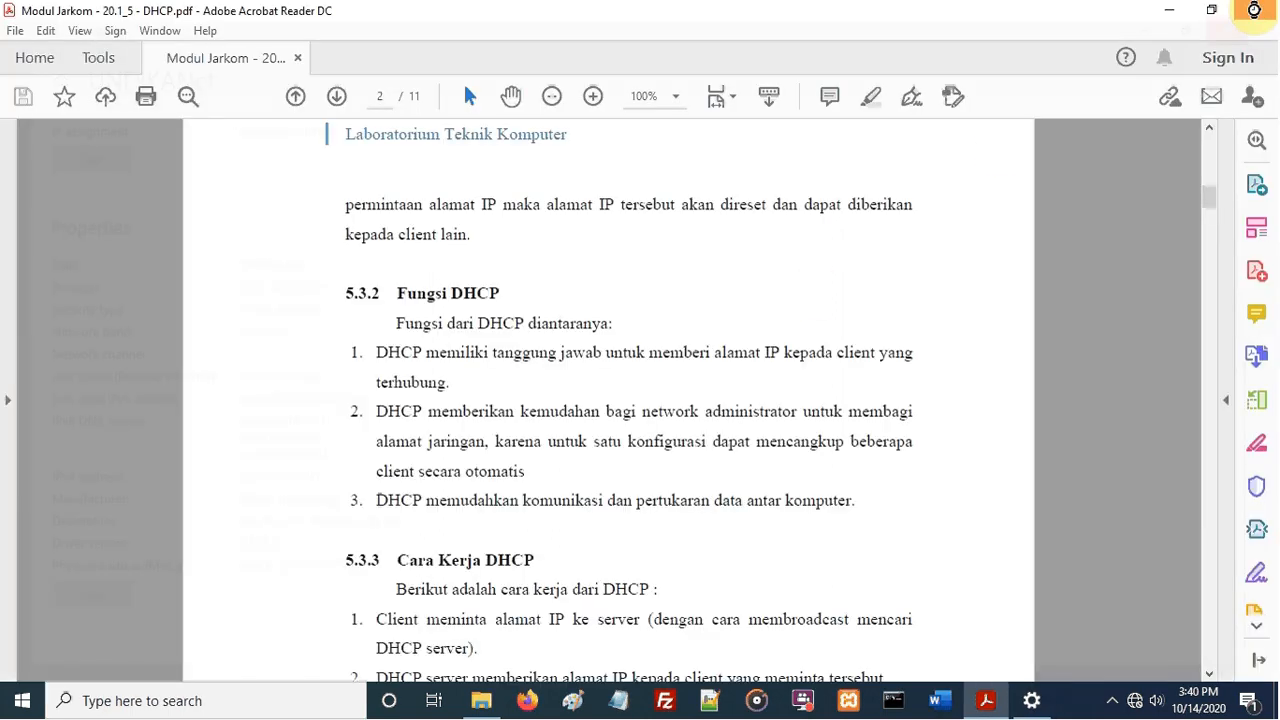
left_click(1254, 10)
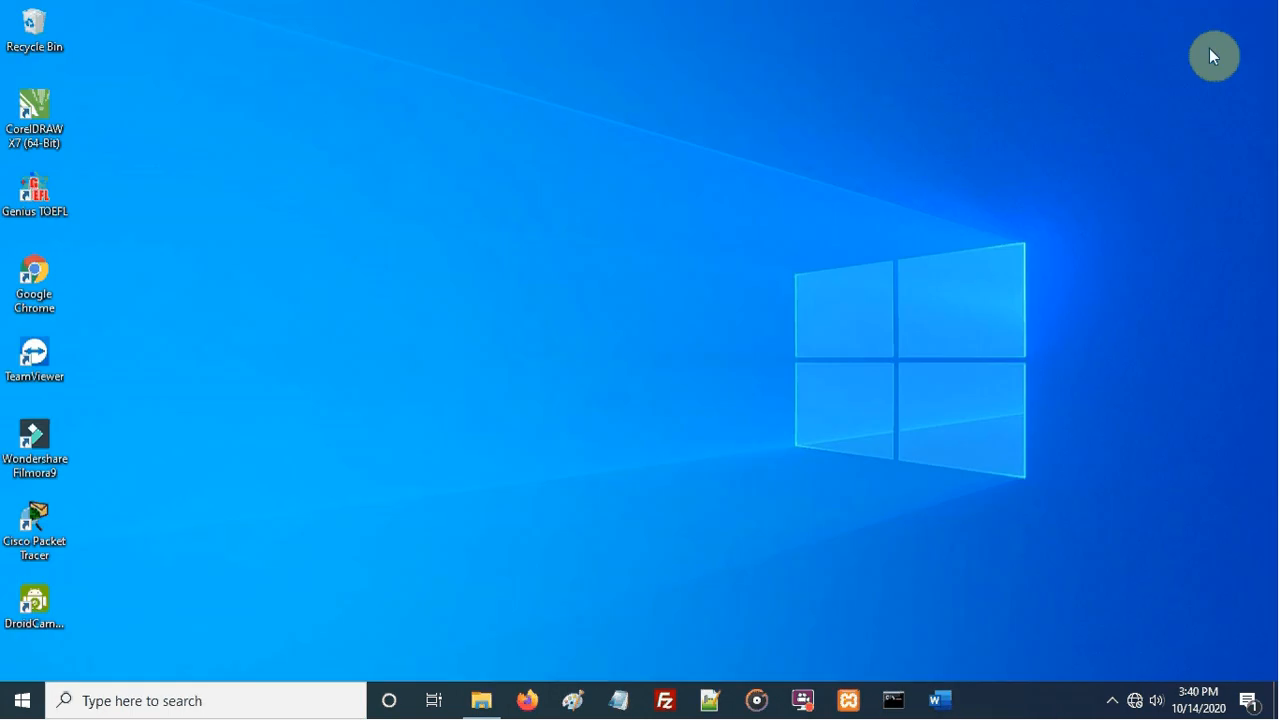
left_click(492, 710)
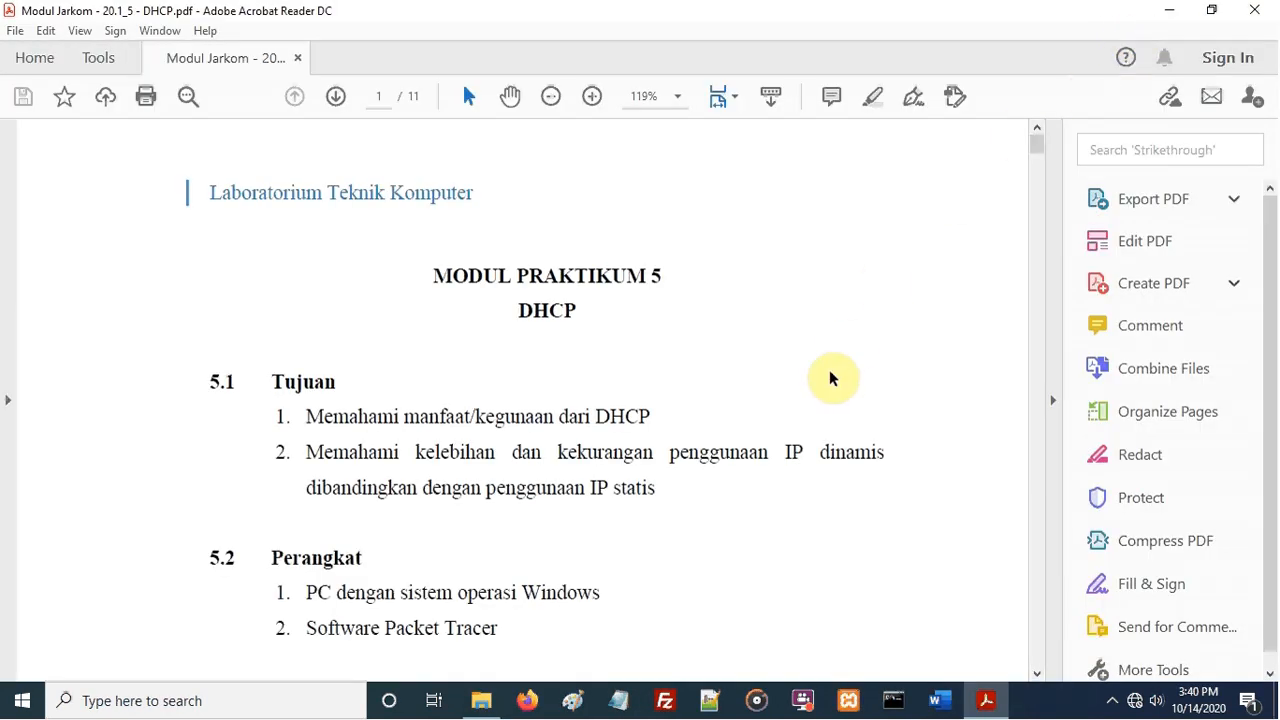
Enlarge the reading area, zoom the module to 75%, and read on to the DHCP server topology in Gambar 5.1
scroll(822, 420, "down", 3)
scroll(831, 460, "down", 2)
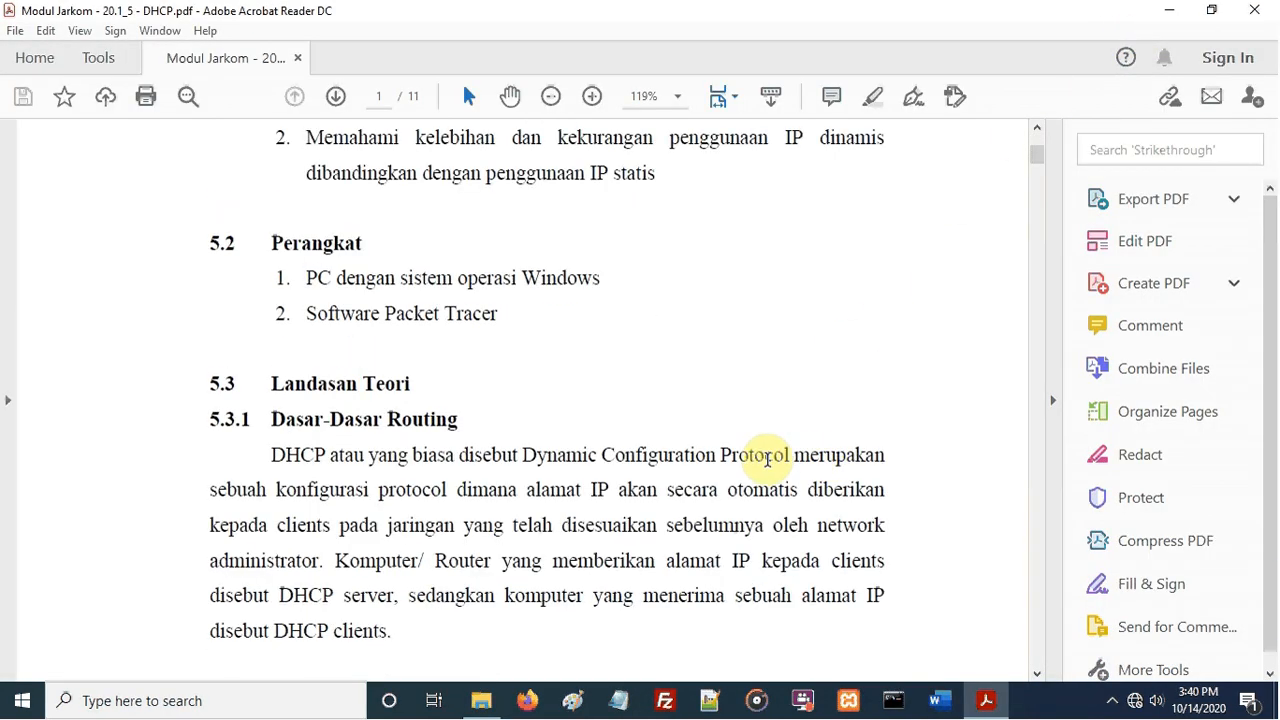
left_click(1050, 421)
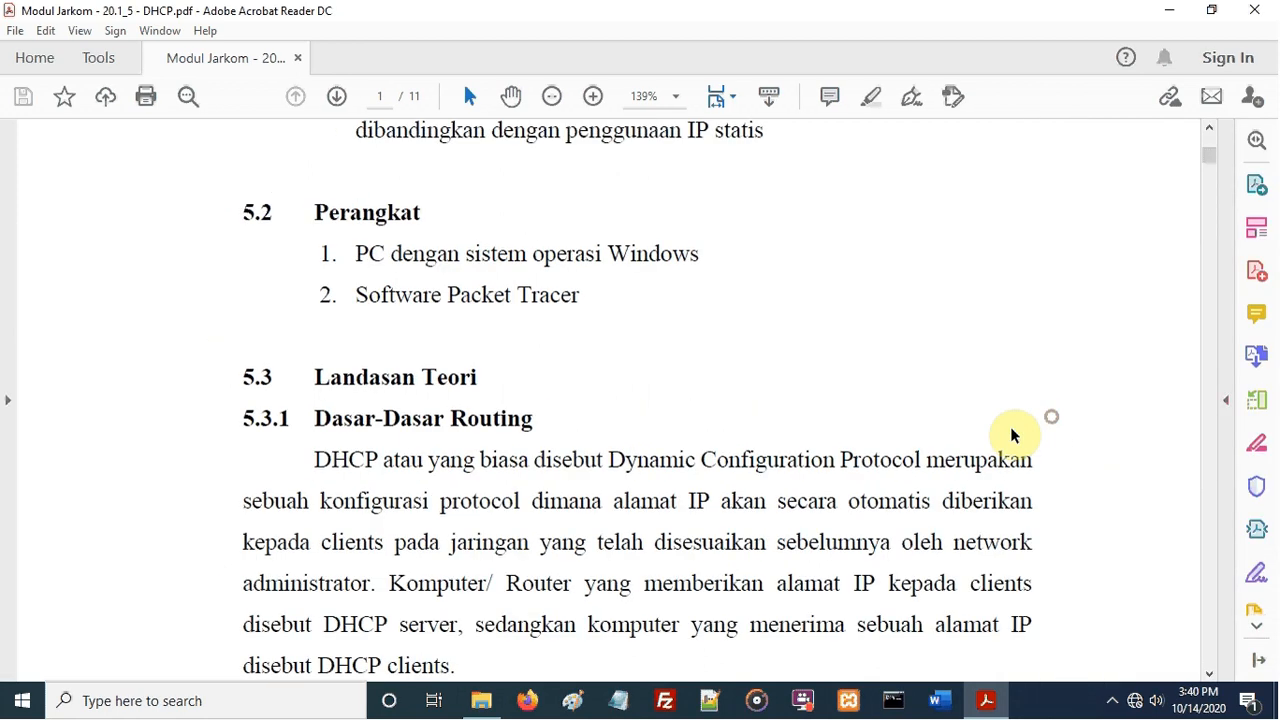
scroll(907, 432, "down", 3, "ctrl")
scroll(849, 423, "down", 5)
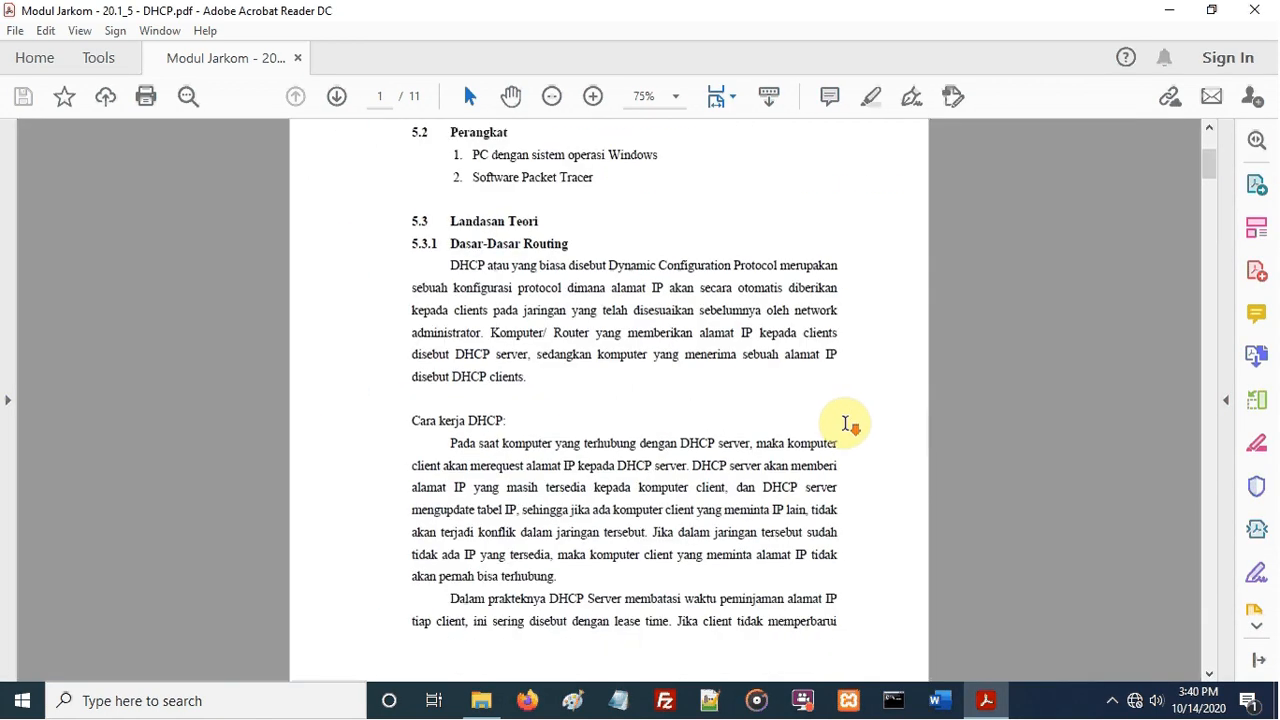
scroll(845, 425, "down", 3)
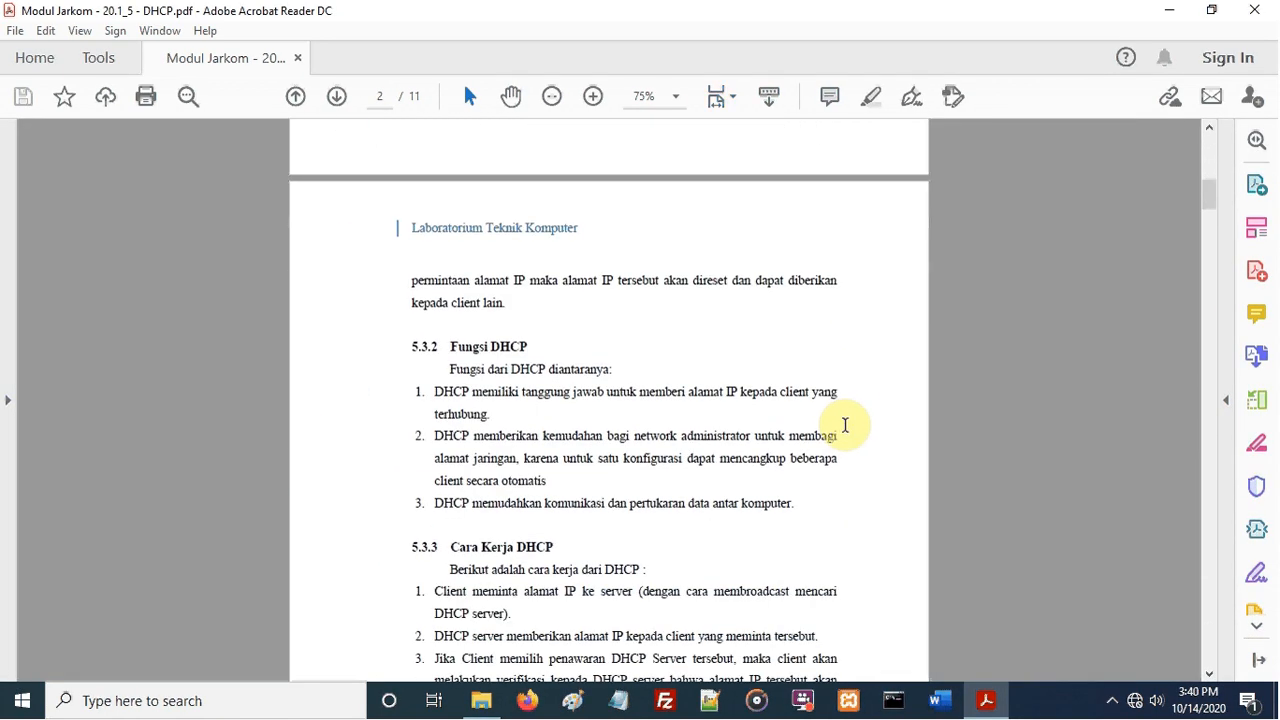
scroll(845, 425, "down", 1)
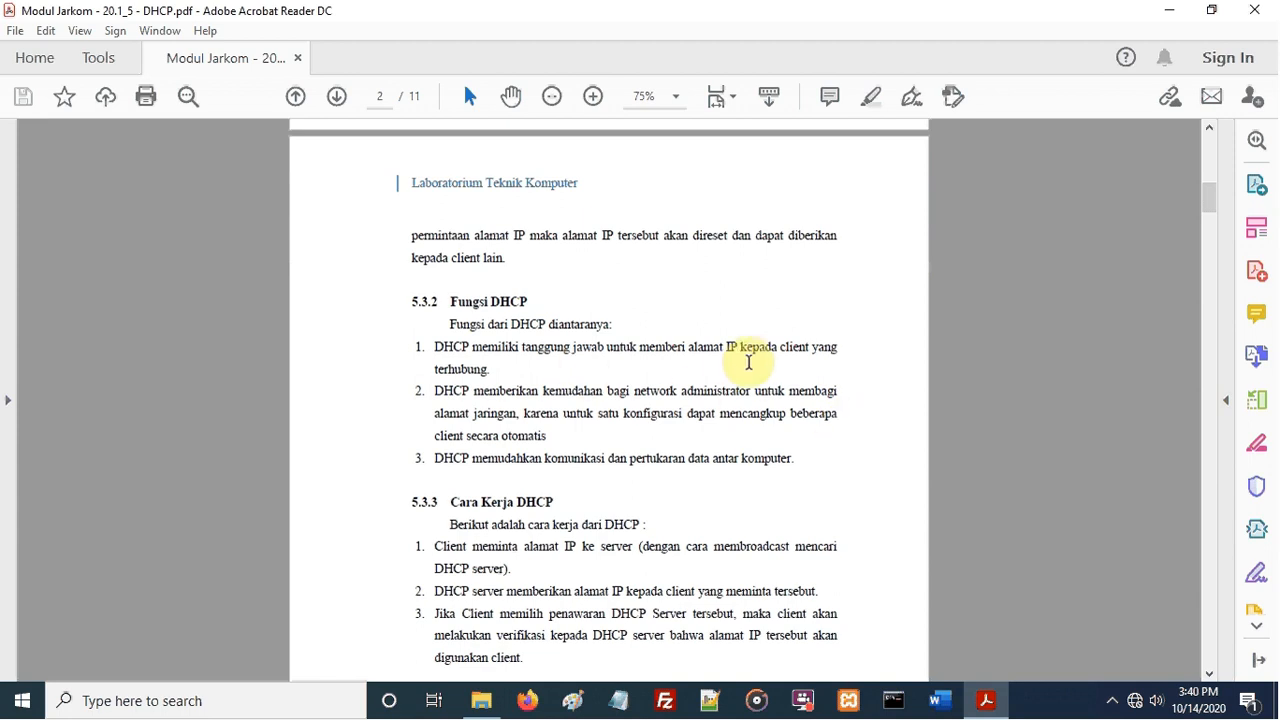
scroll(748, 362, "down", 4)
scroll(748, 362, "down", 5)
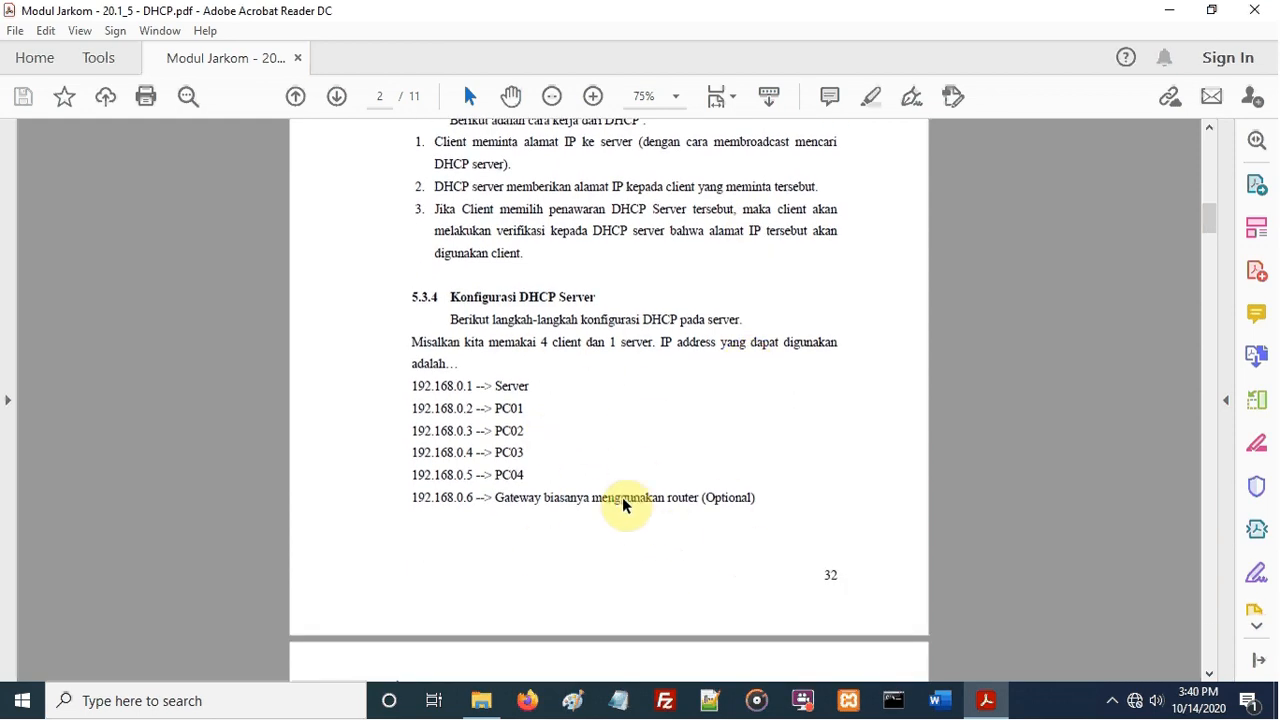
scroll(623, 526, "down", 7)
scroll(625, 520, "down", 2)
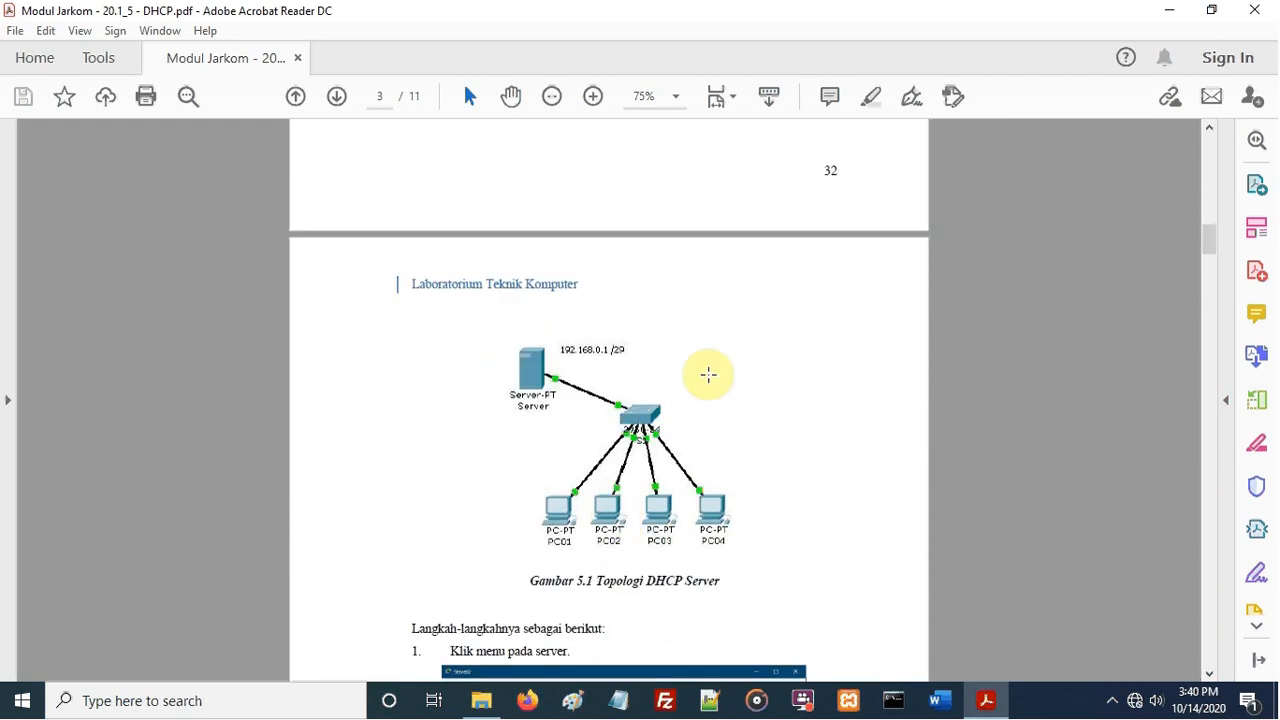
Examine the Gambar 5.1 topology, marking out the server, the row of four client PCs and PC03
left_click_drag(490, 320, 576, 430)
left_click(790, 548)
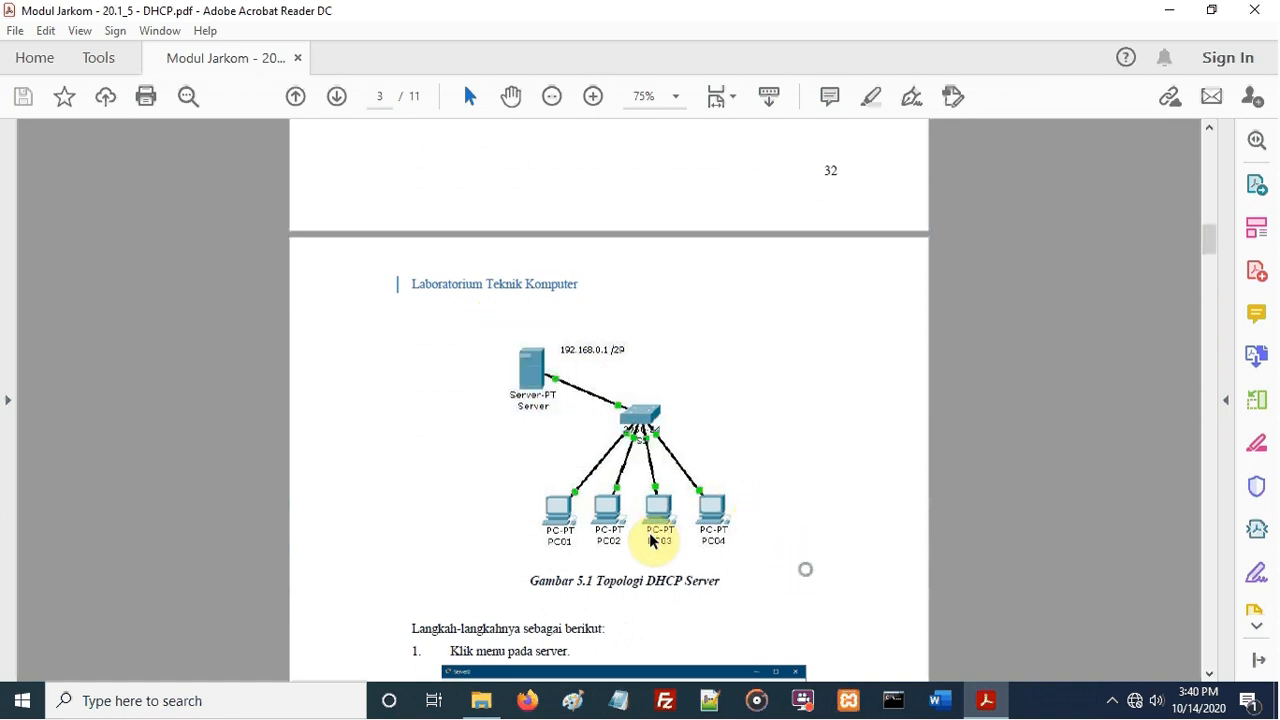
left_click_drag(486, 471, 802, 572)
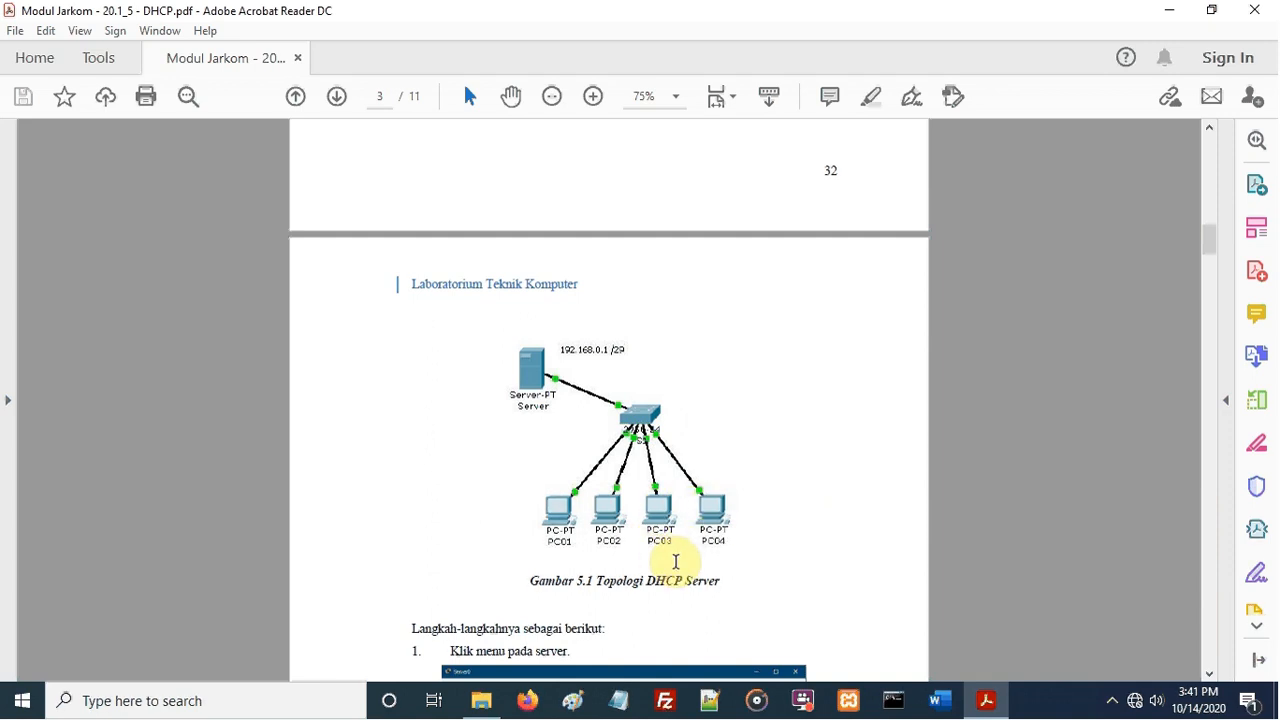
left_click_drag(684, 578, 676, 524)
left_click(771, 463)
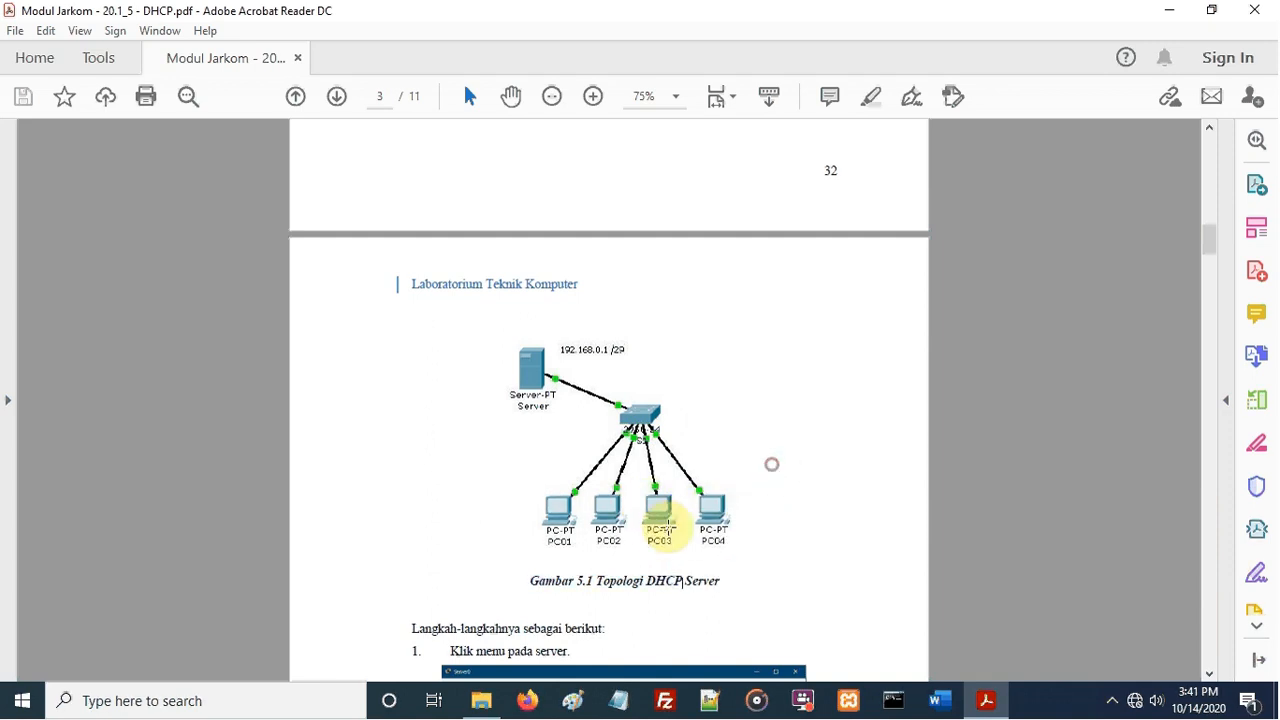
left_click(633, 481)
left_click_drag(660, 512, 688, 557)
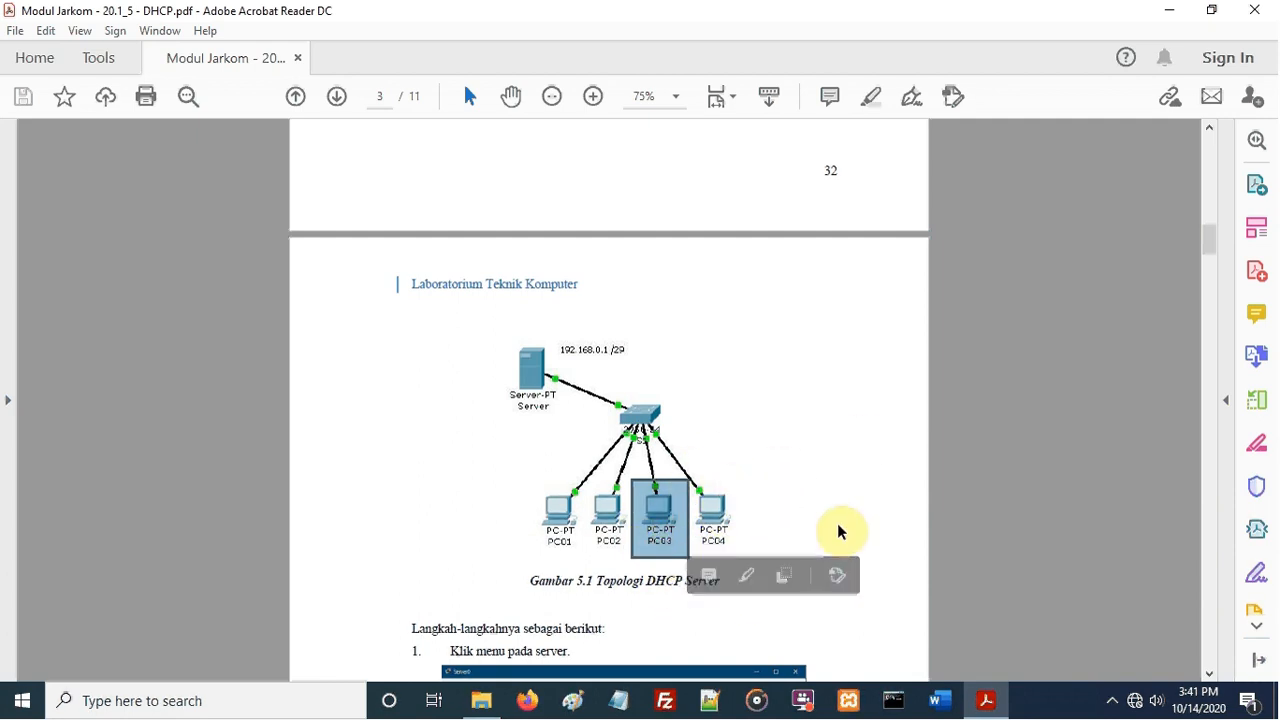
left_click(481, 474)
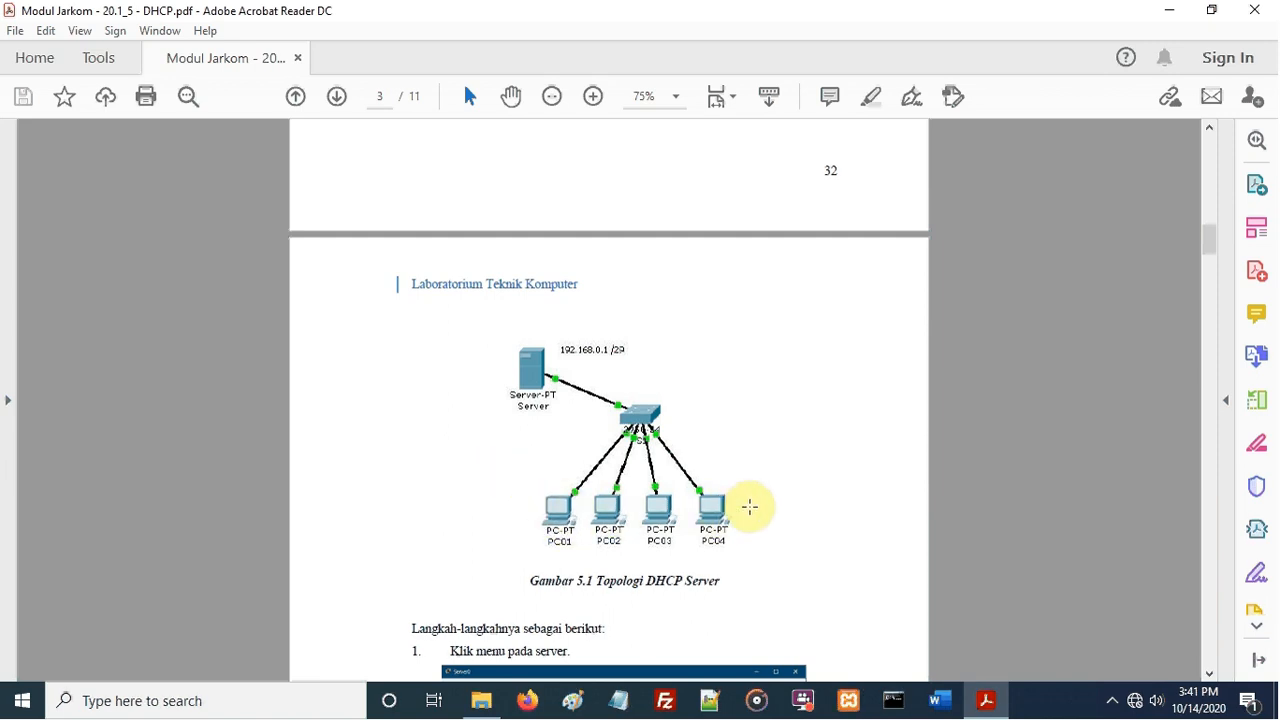
Look through the DHCP server configuration steps and the PC client figures up to Gambar 5.5
scroll(750, 507, "down", 4)
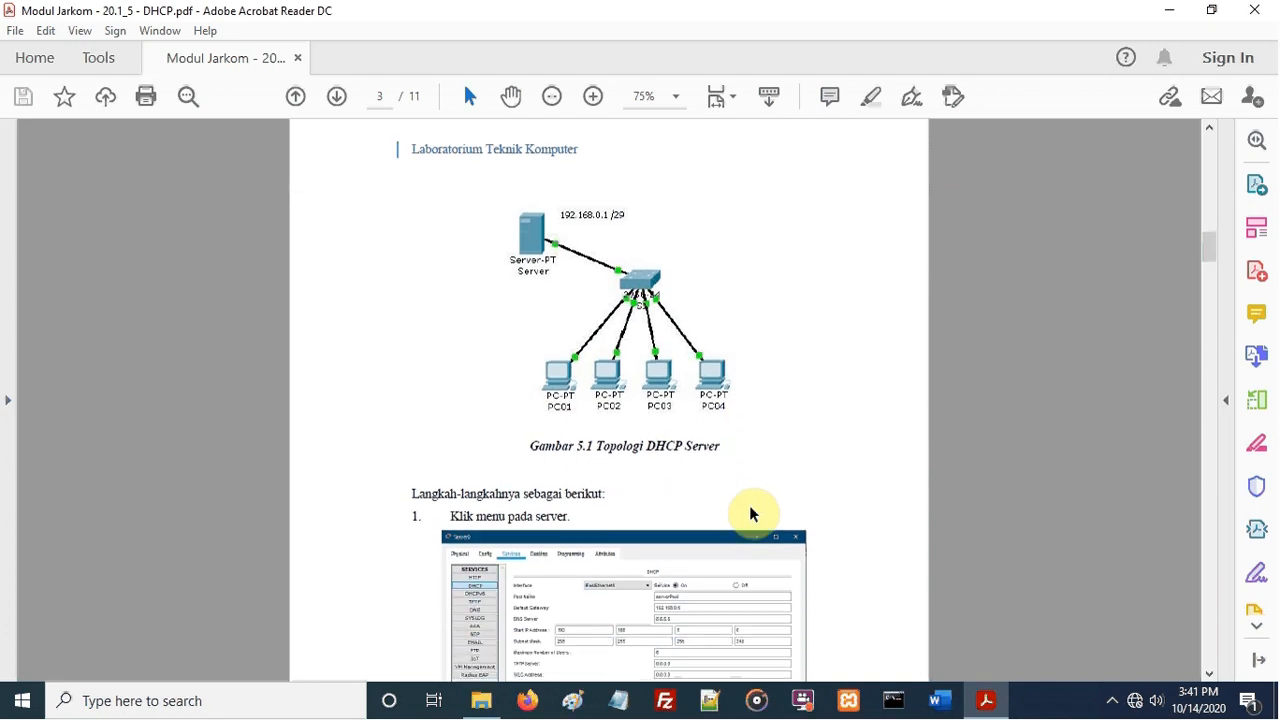
scroll(750, 507, "down", 1)
scroll(750, 507, "down", 2)
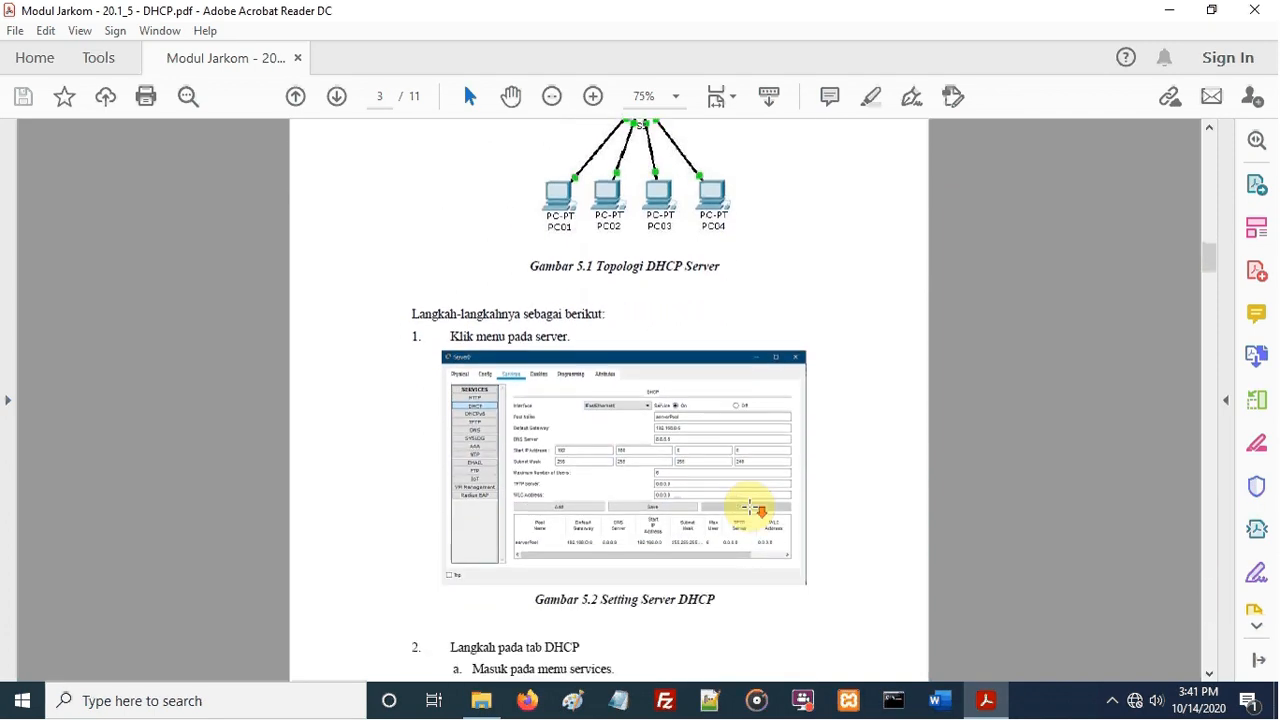
scroll(749, 507, "down", 3)
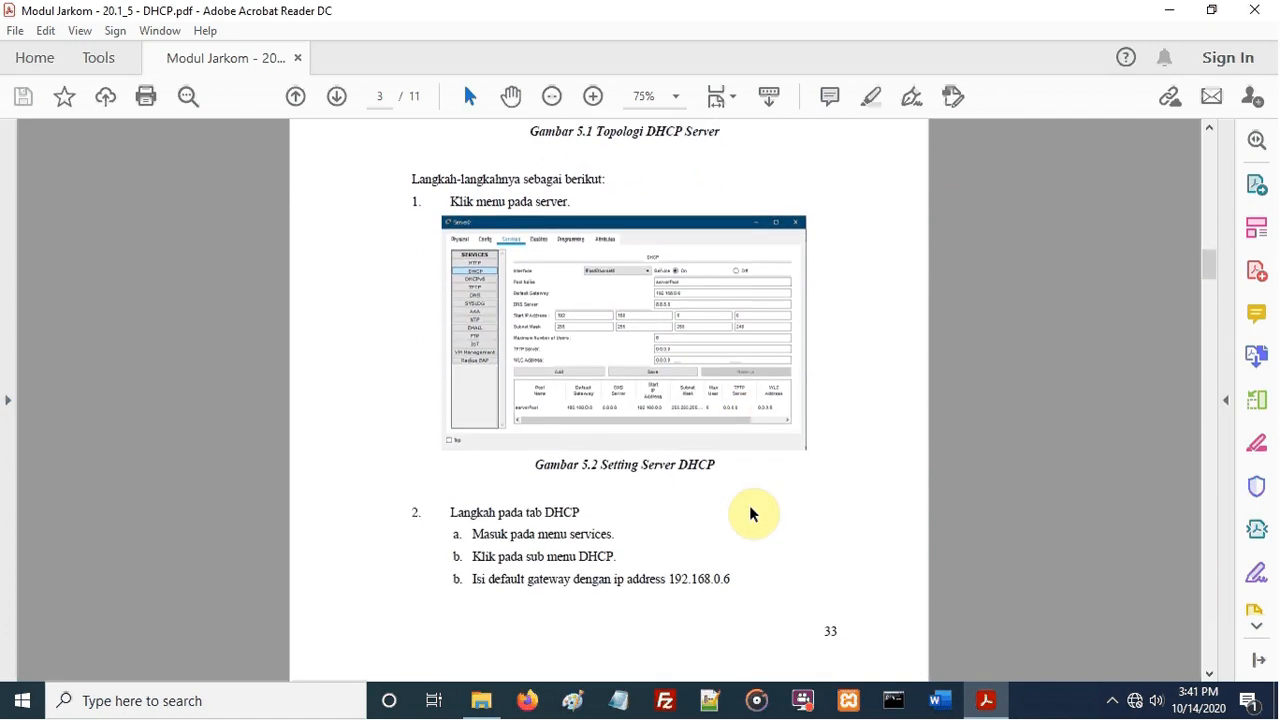
scroll(749, 507, "down", 12)
scroll(749, 507, "down", 20)
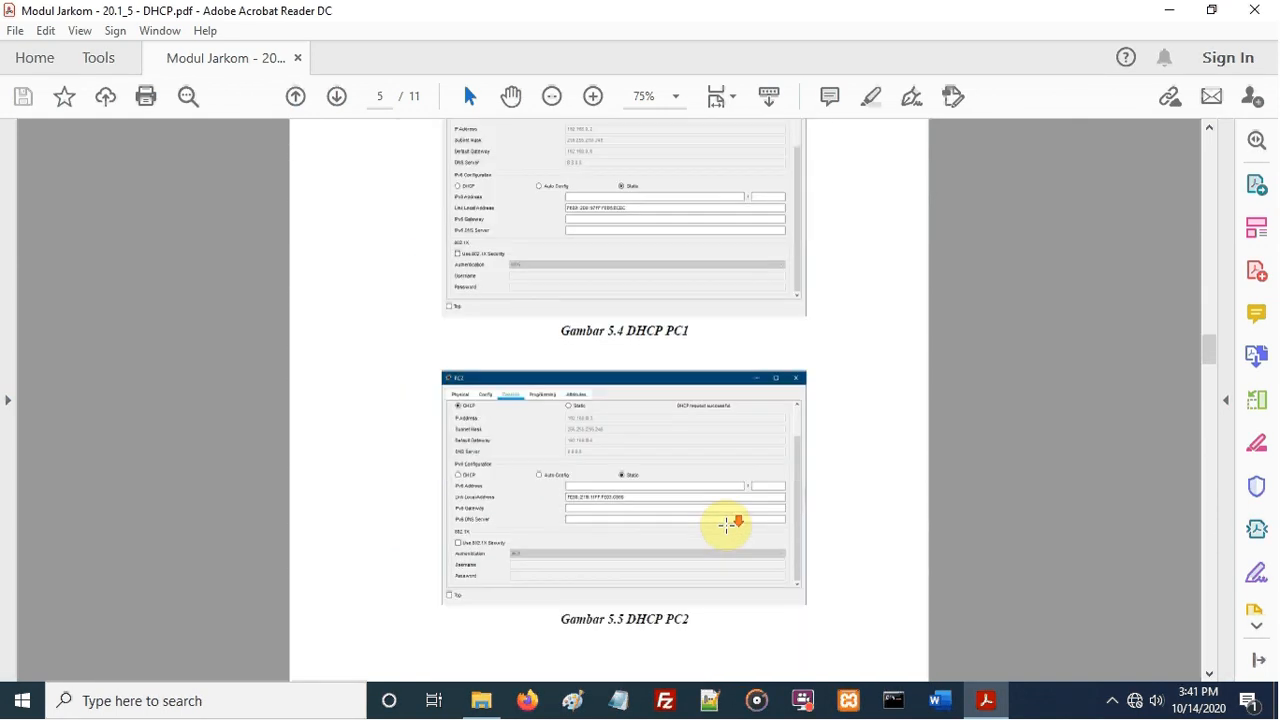
Look through the router DHCP configuration in section 5.3.5 and the example problem figures, returning to the topology in Gambar 5.8
scroll(726, 524, "down", 20)
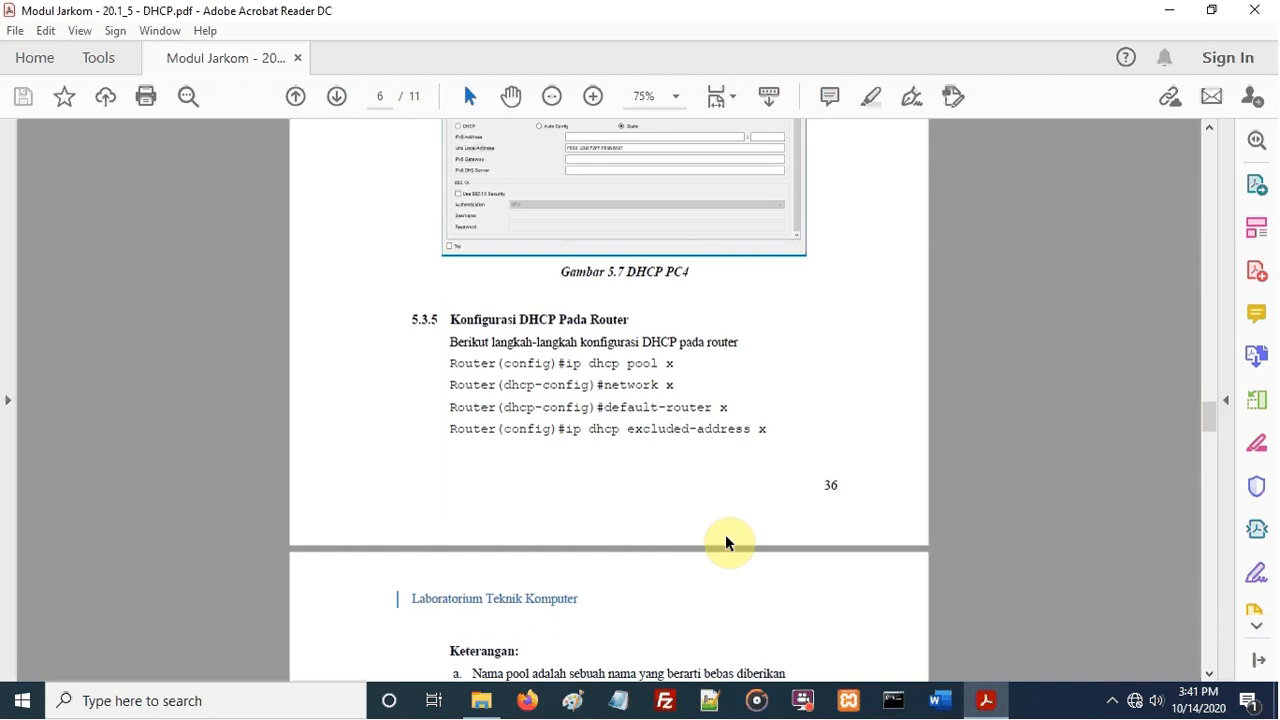
scroll(725, 540, "down", 5)
scroll(726, 537, "up", 2)
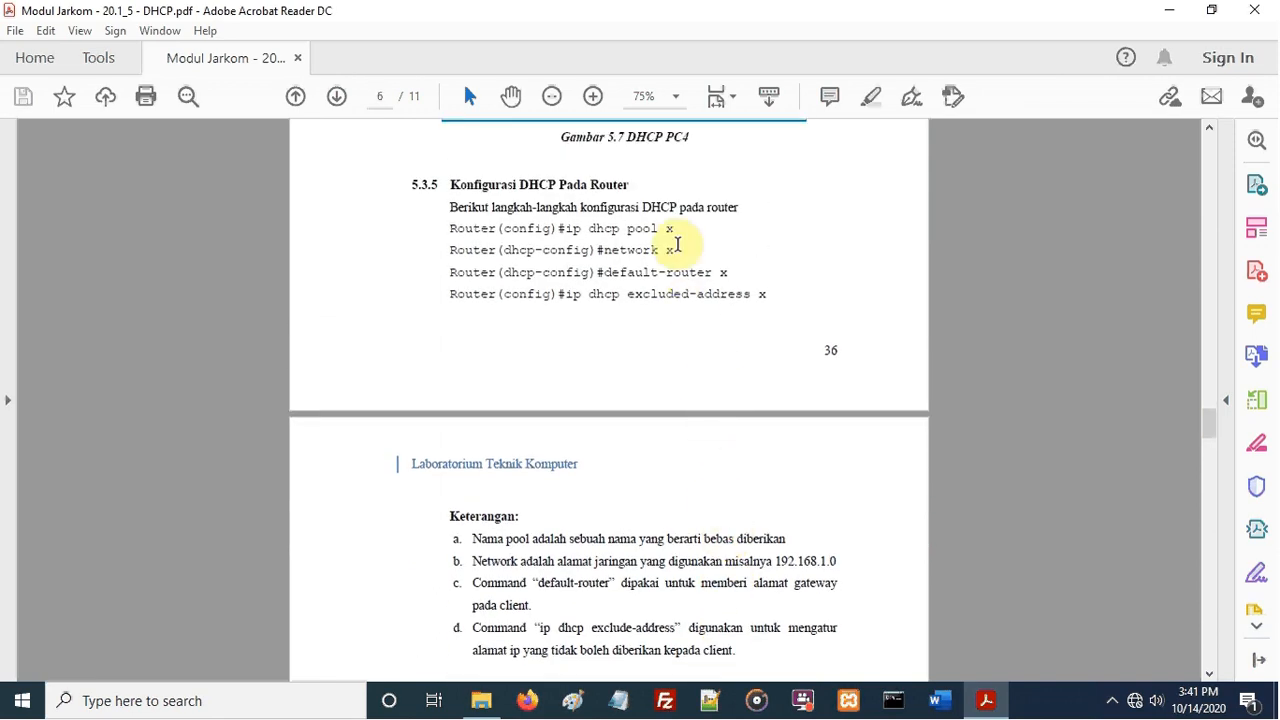
scroll(548, 244, "down", 1)
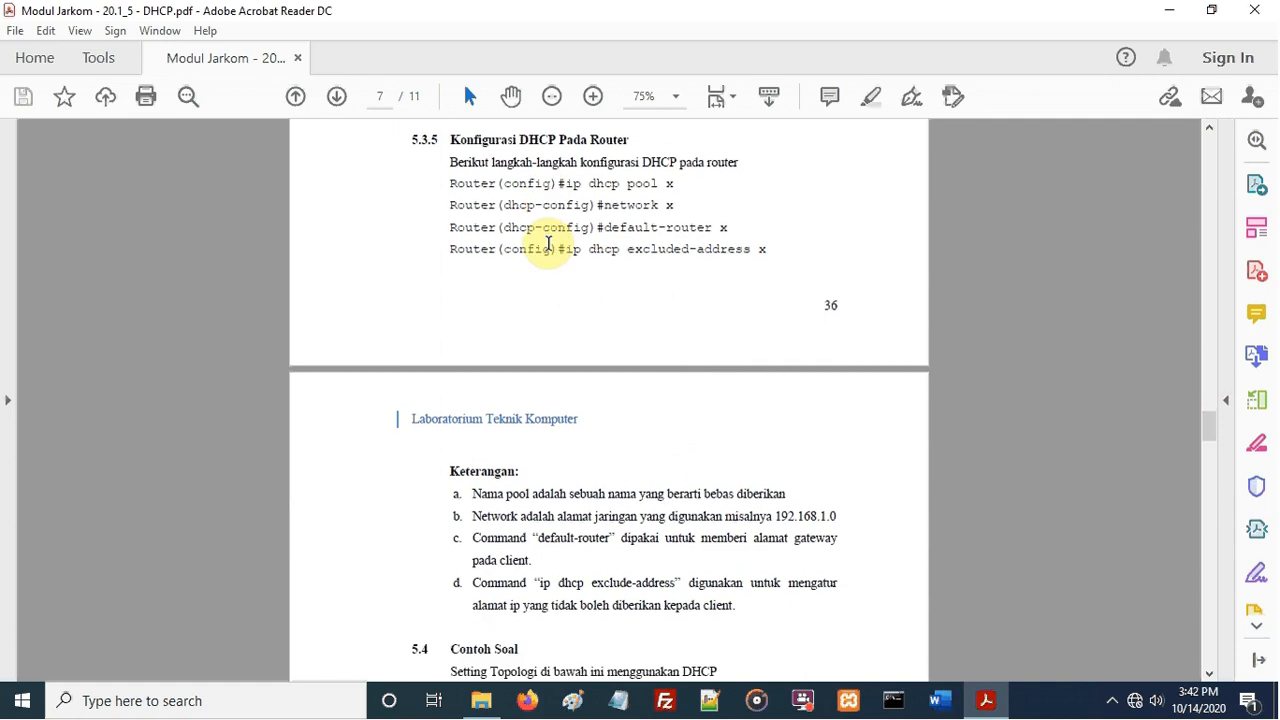
scroll(548, 244, "down", 4)
scroll(548, 245, "down", 10)
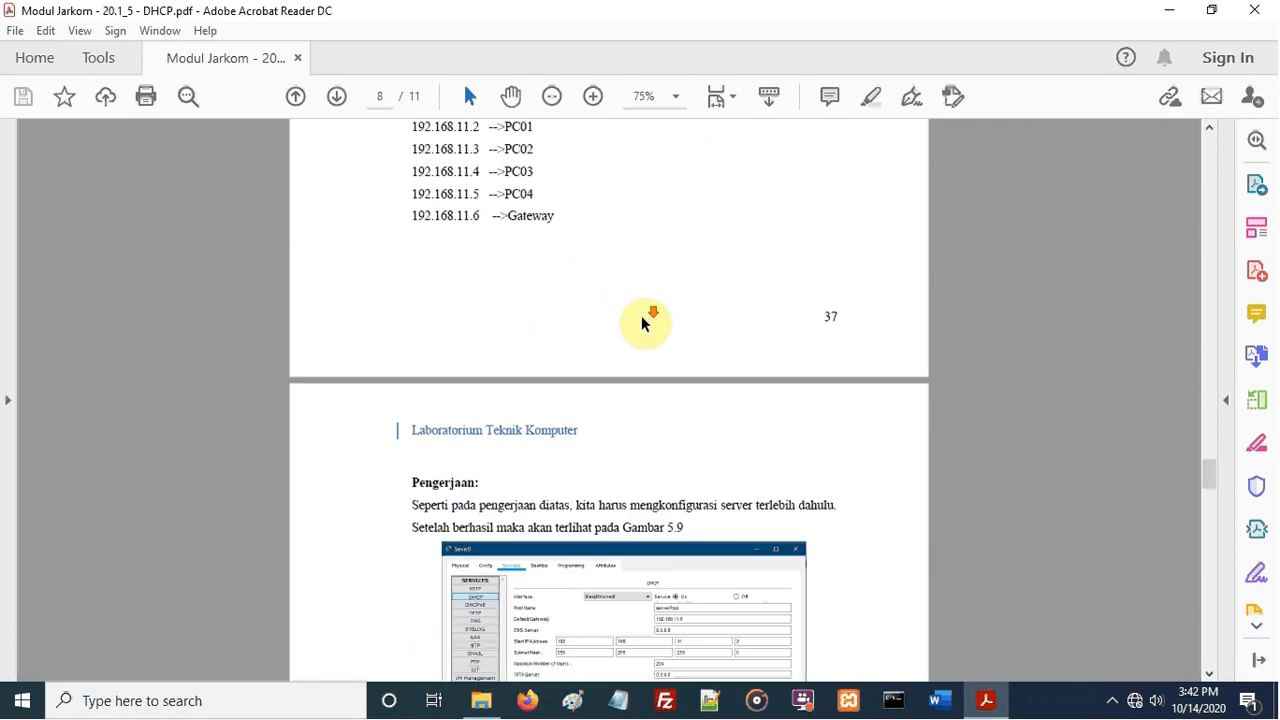
scroll(645, 322, "down", 18)
scroll(640, 316, "down", 9)
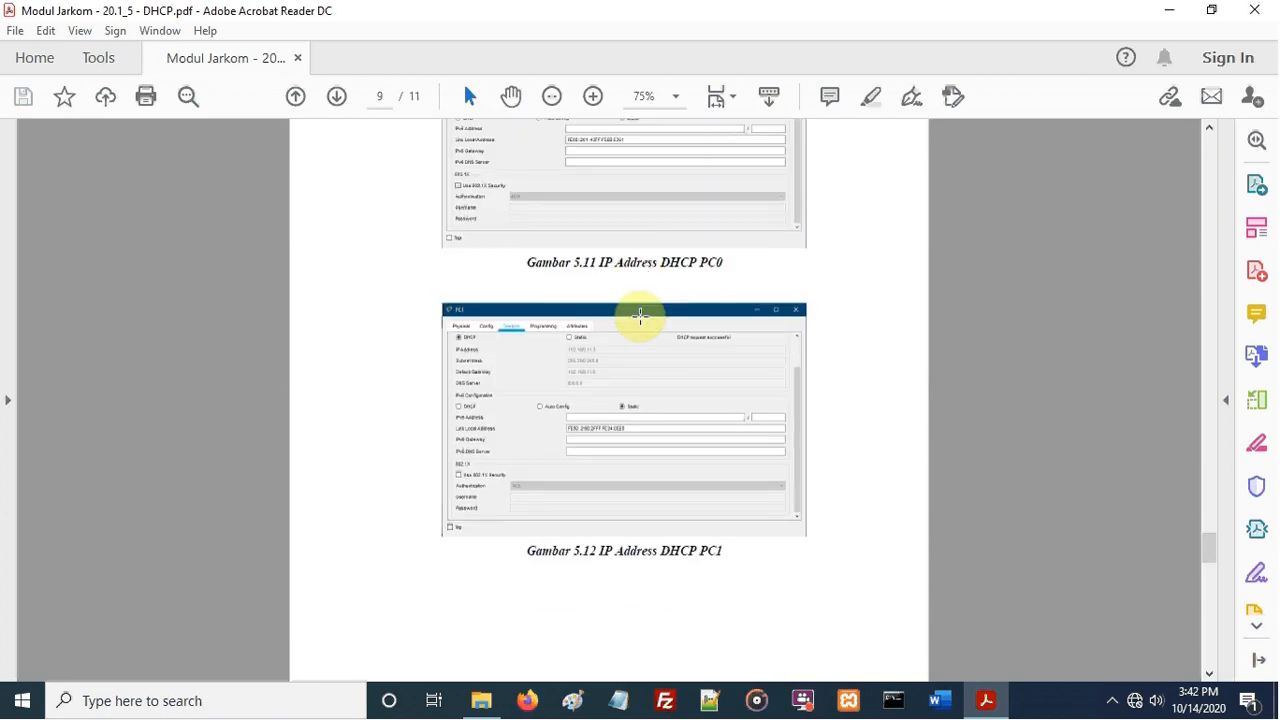
scroll(640, 316, "up", 16)
scroll(640, 316, "up", 20)
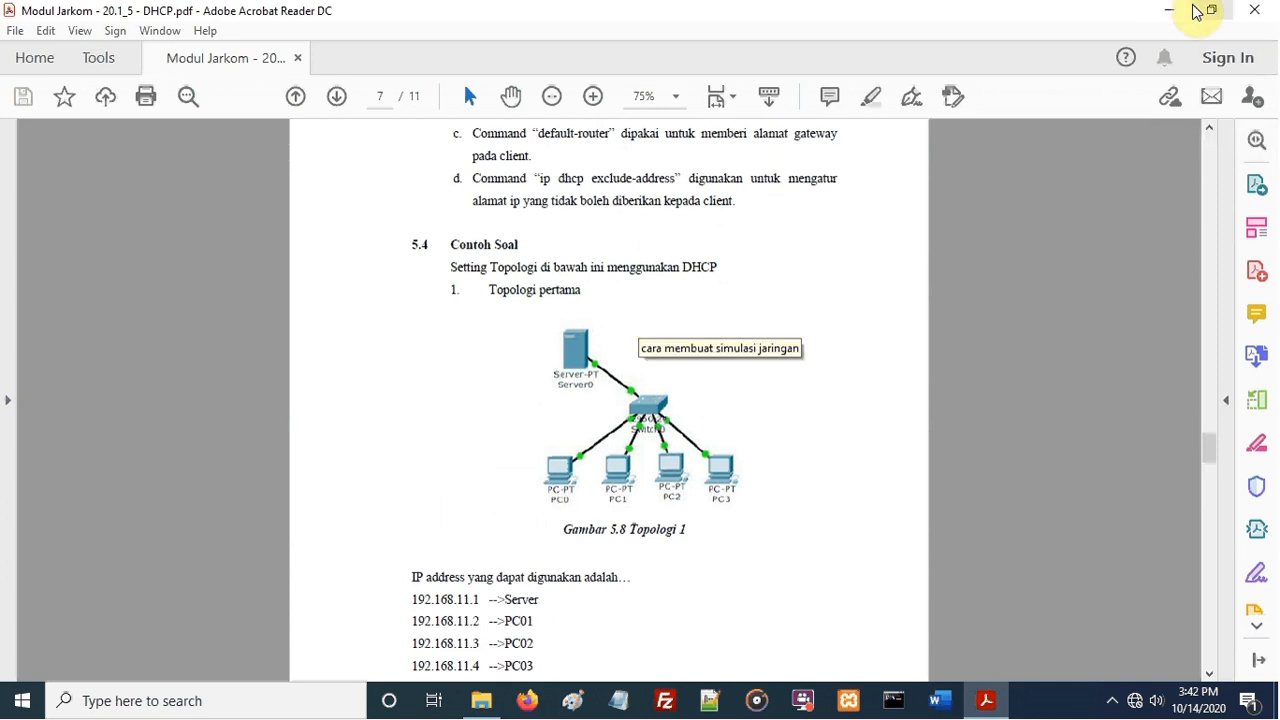
Minimize the module and the Downloads window, and open Cisco Packet Tracer from the desktop
left_click(1167, 11)
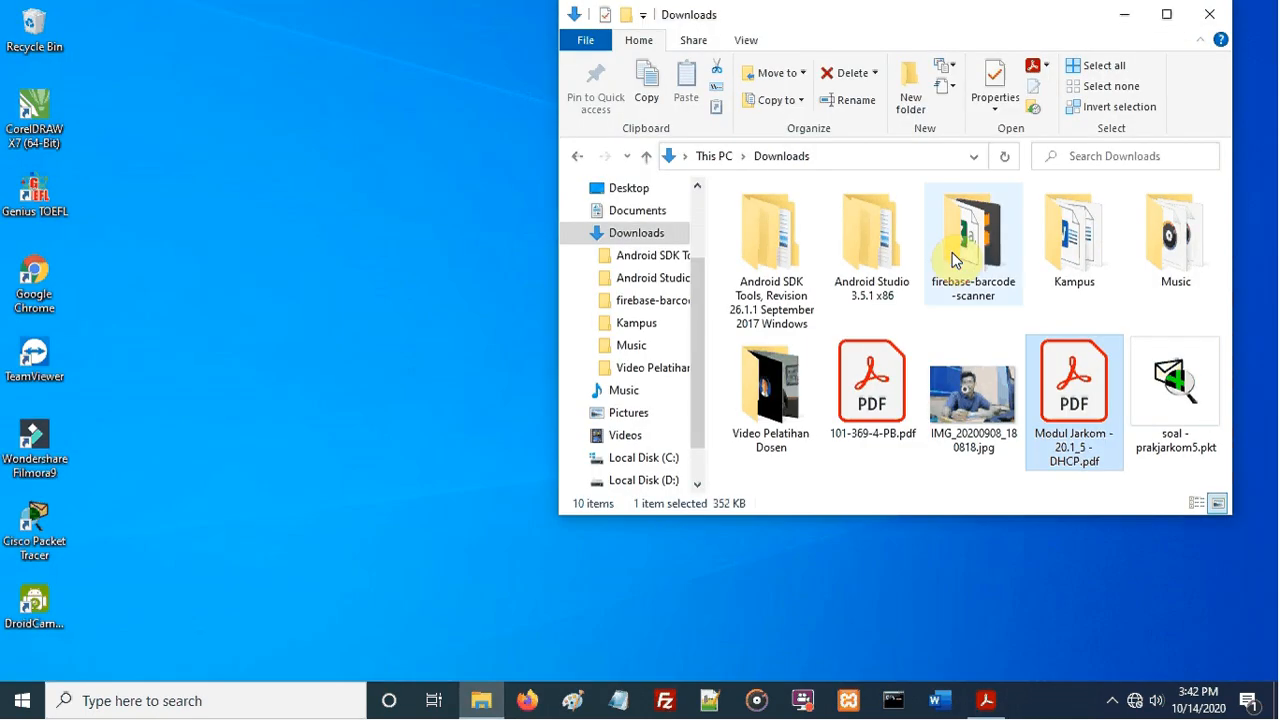
left_click(1122, 16)
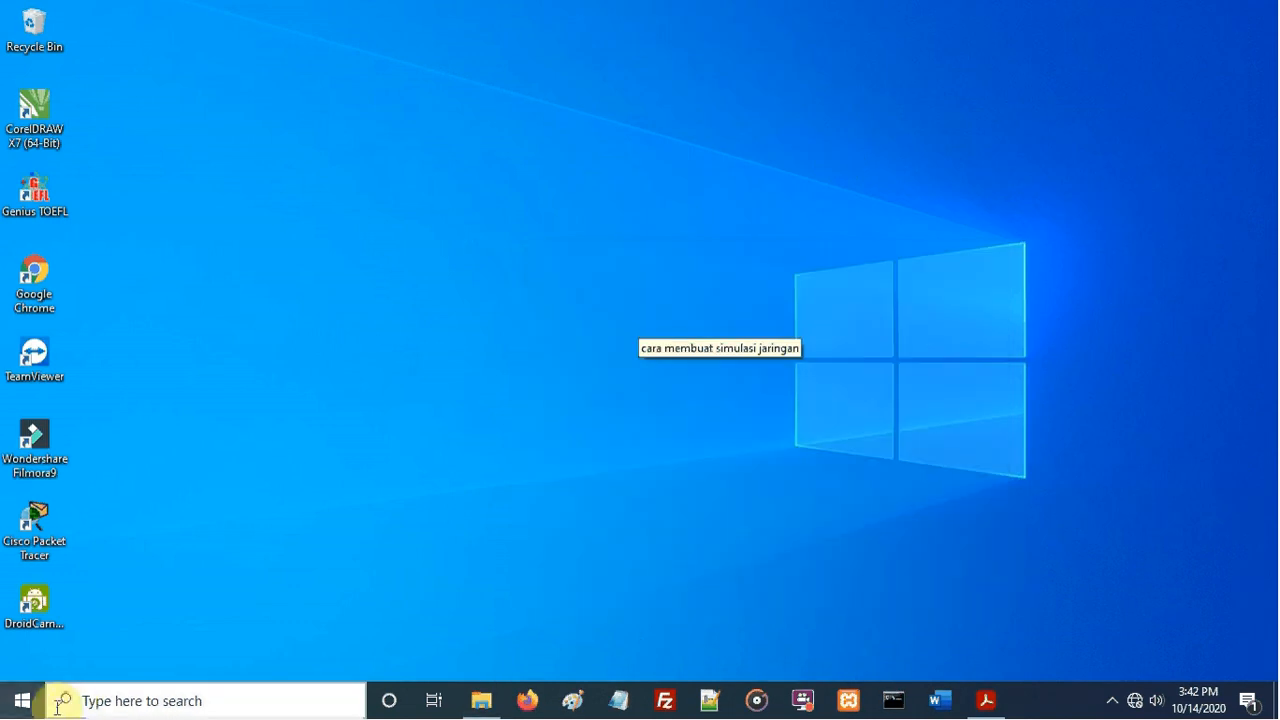
left_click(36, 520)
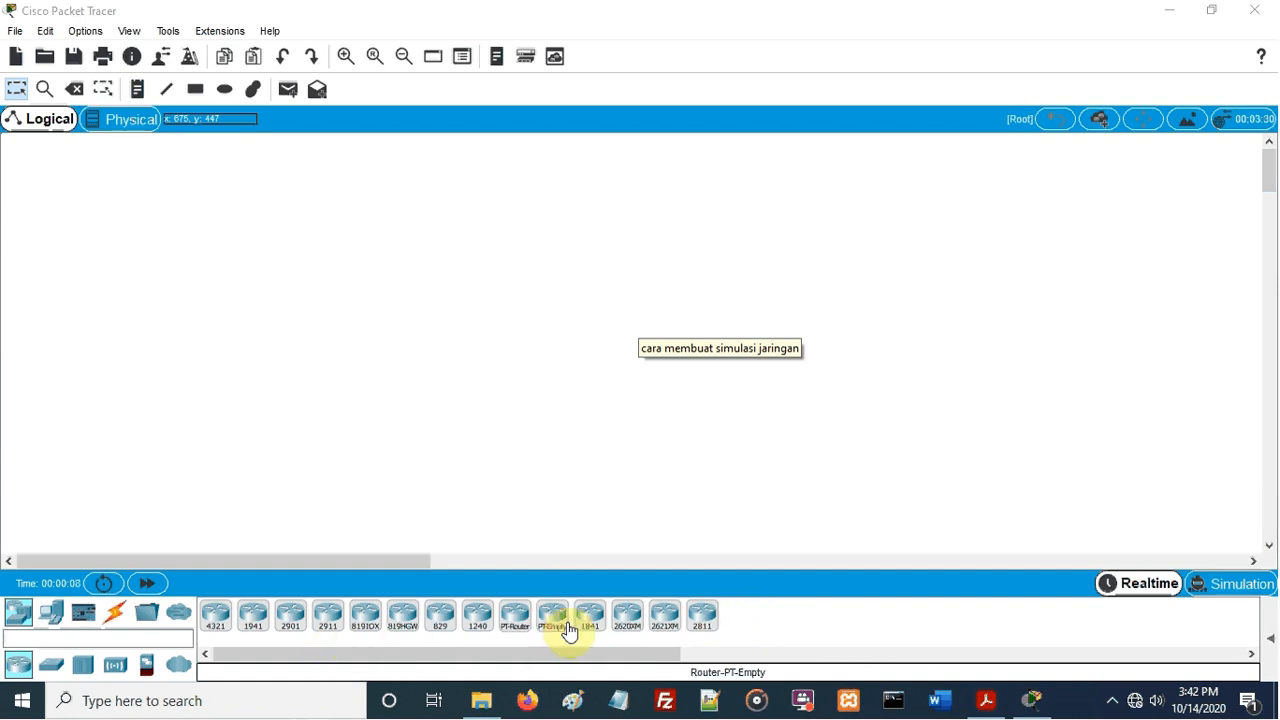
Place three 1841 routers in a triangle on the logical workspace, with Router1 below and between Router0 and Router2
left_click(598, 630)
left_click(383, 253)
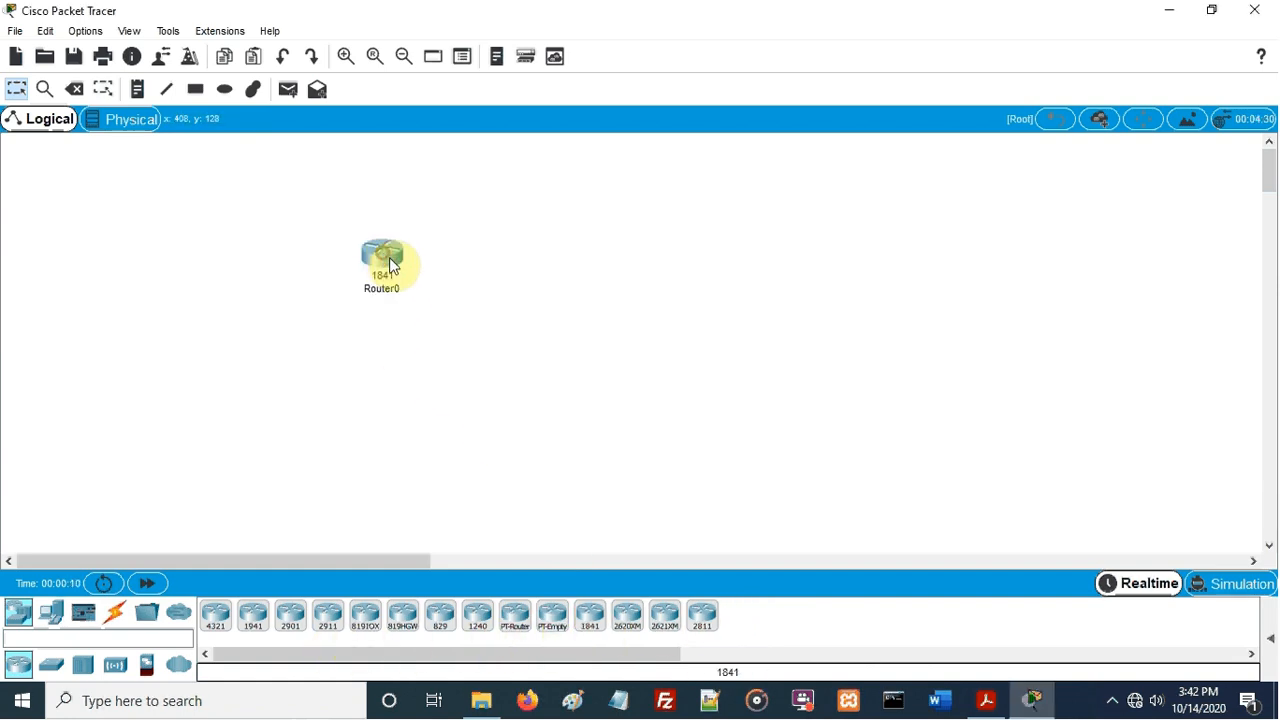
left_click(592, 622)
left_click(498, 345)
left_click(589, 612)
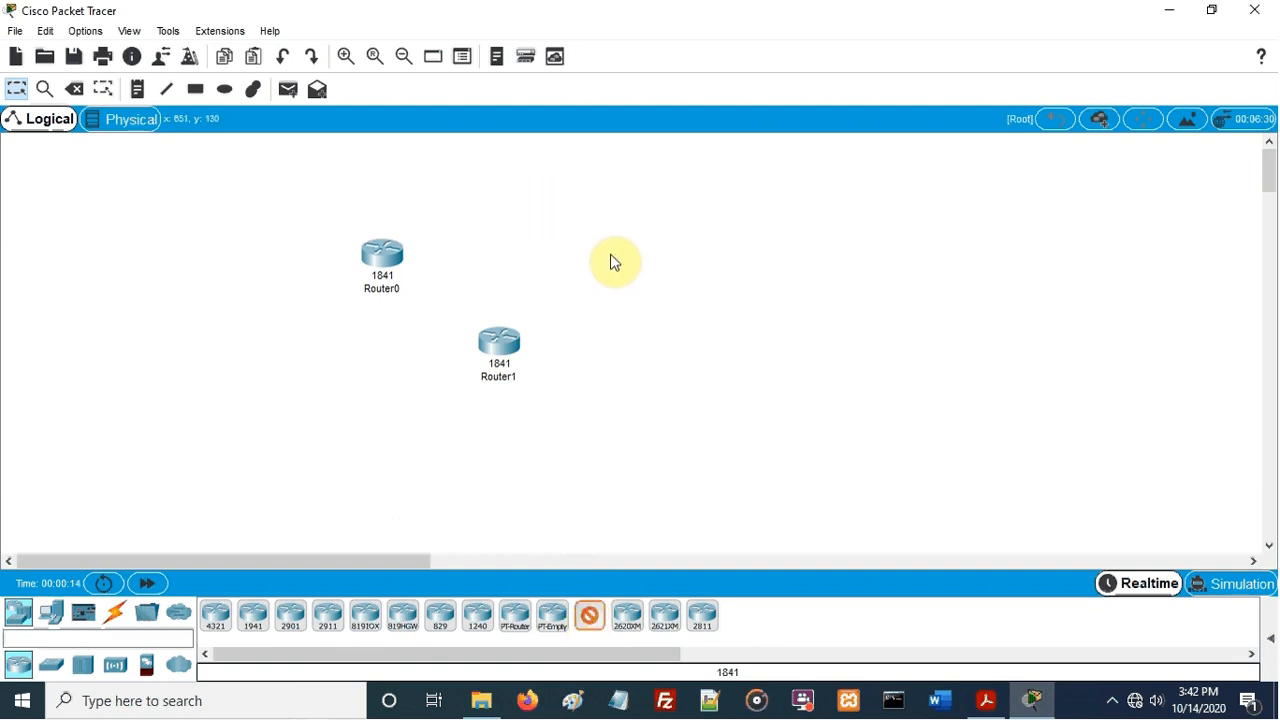
Install a WIC-1T module in the right-hand slot of Router1 while it is powered off, and close its window
left_click(498, 356)
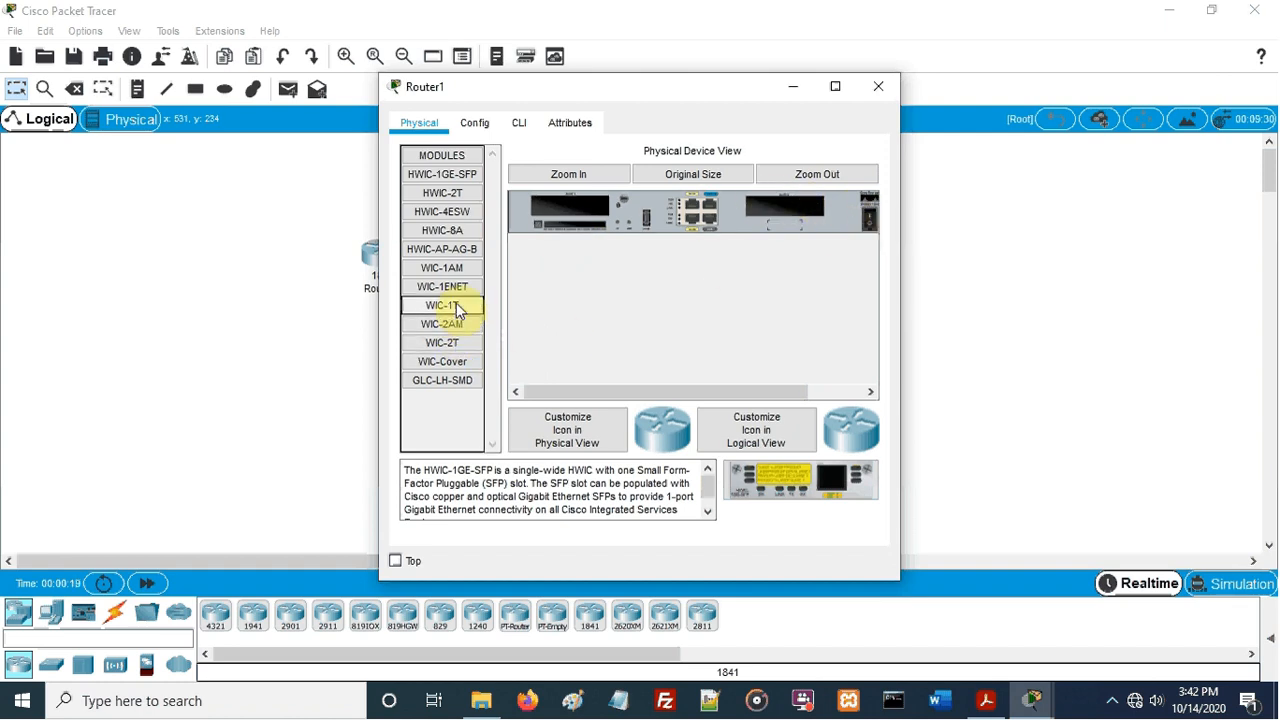
left_click_drag(455, 308, 783, 211)
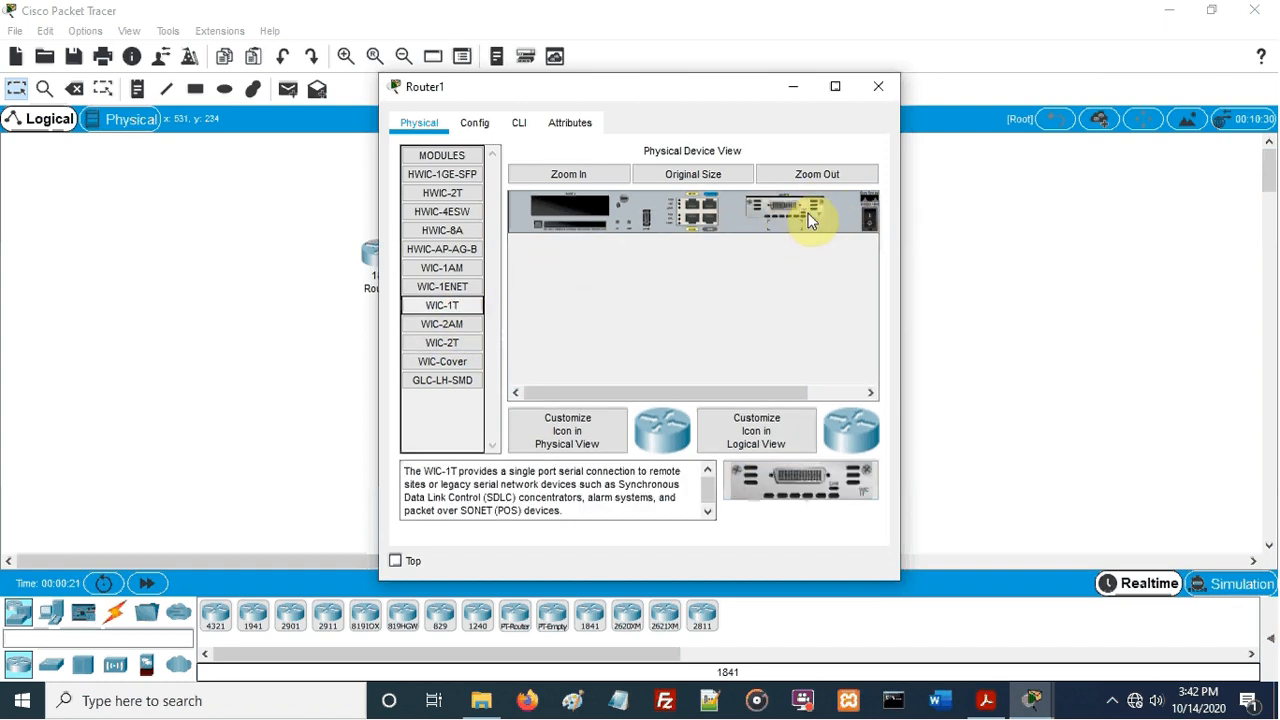
left_click(878, 86)
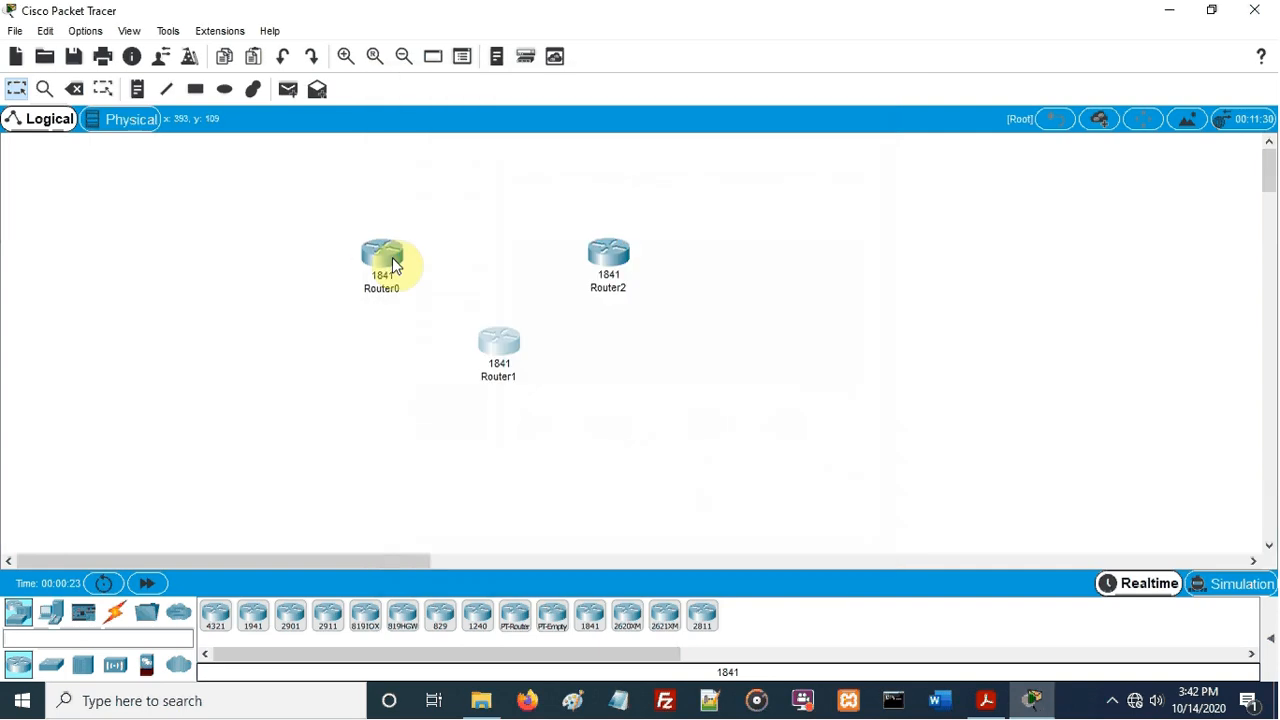
Power off Router0, fit a WIC-1T module in its right-hand slot, and switch the power back on
left_click(386, 262)
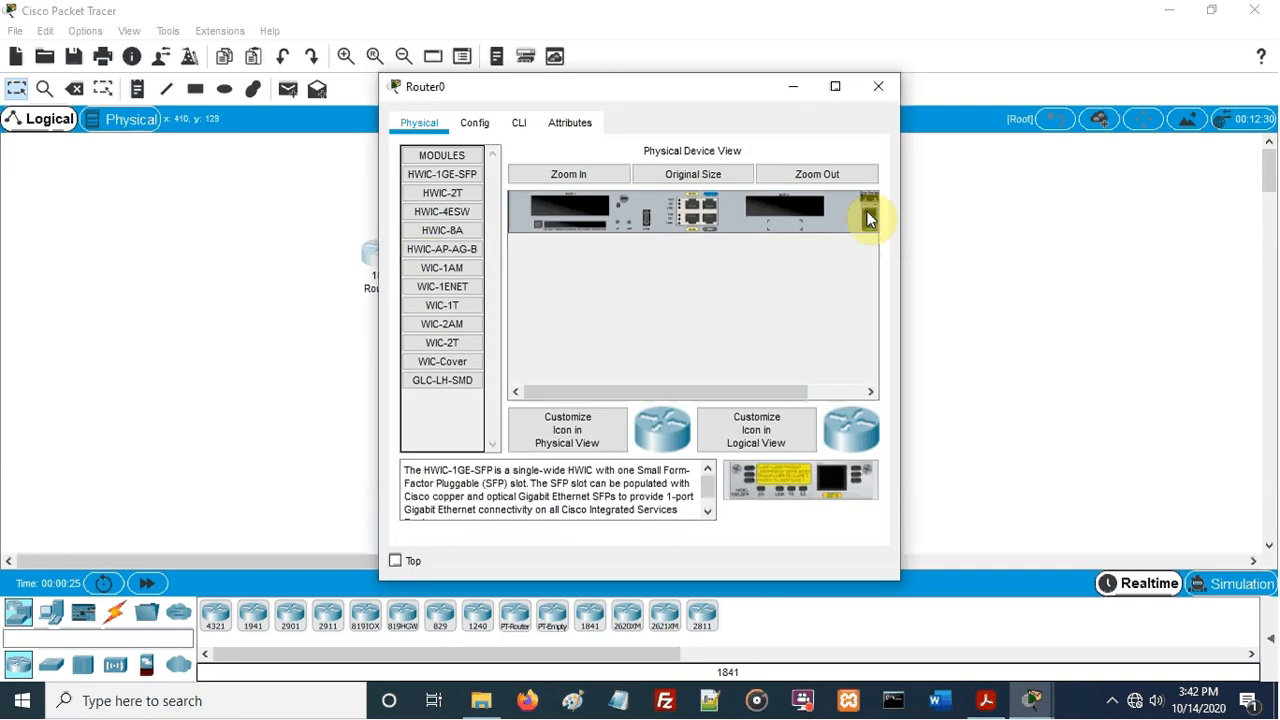
left_click_drag(457, 315, 802, 207)
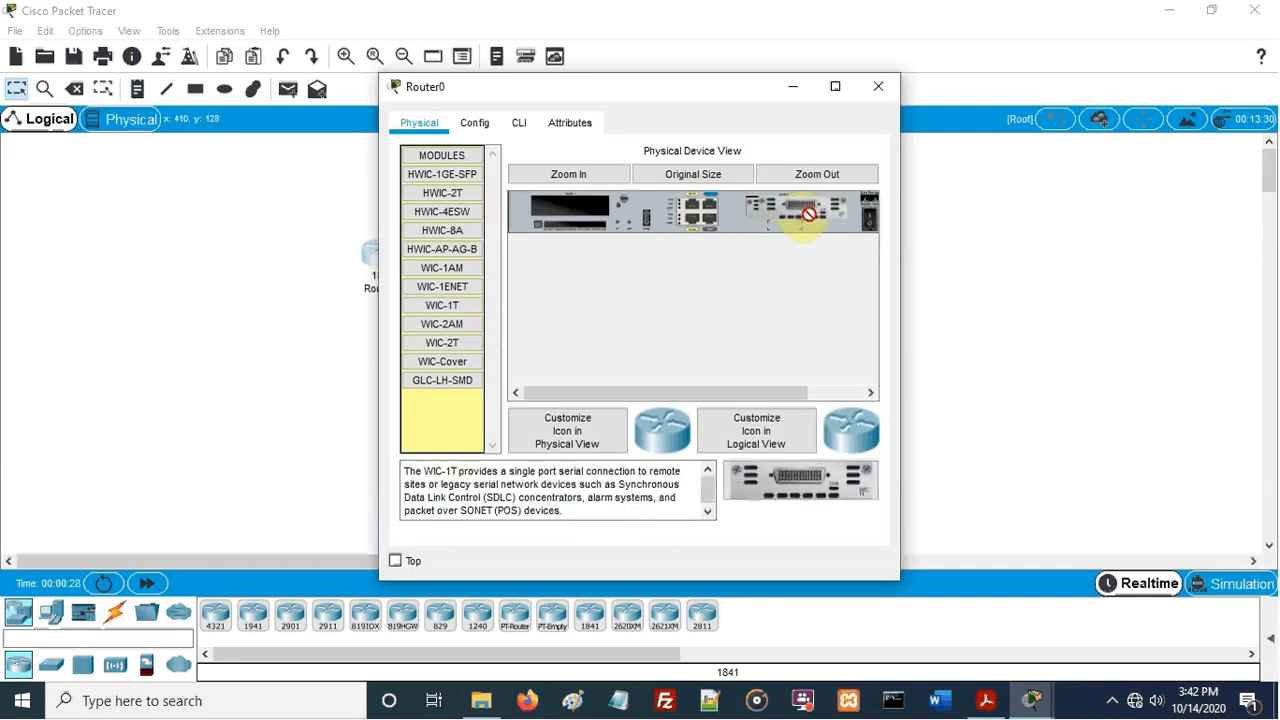
left_click(869, 218)
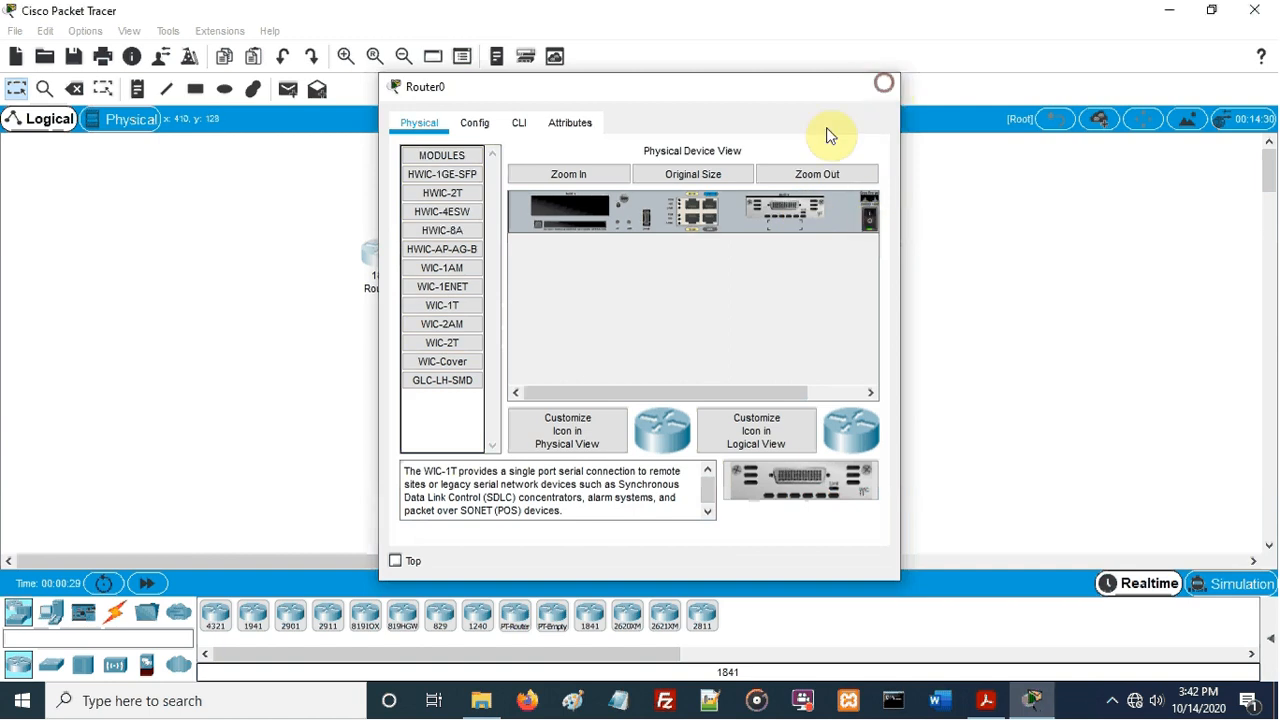
left_click(884, 88)
Power off Router2, fit a WIC-2T module in its right-hand slot, and turn it on again
left_click(612, 262)
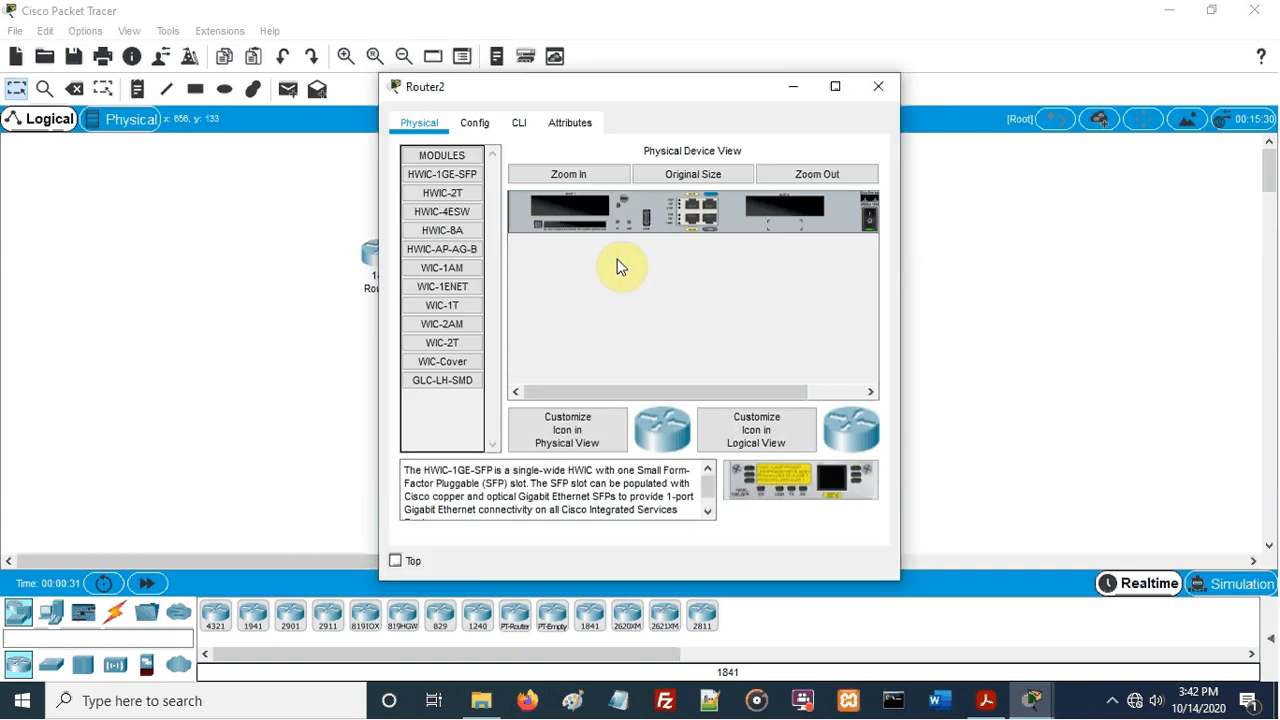
left_click(867, 214)
left_click_drag(447, 345, 778, 212)
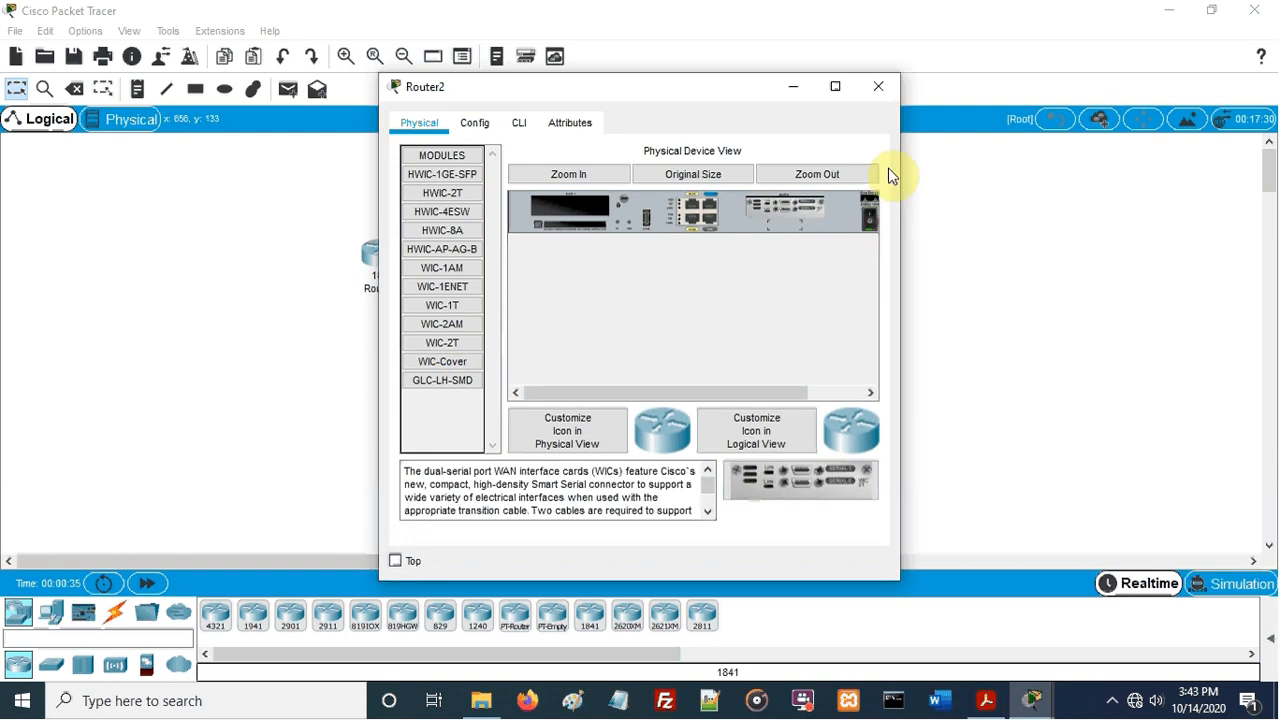
left_click(884, 92)
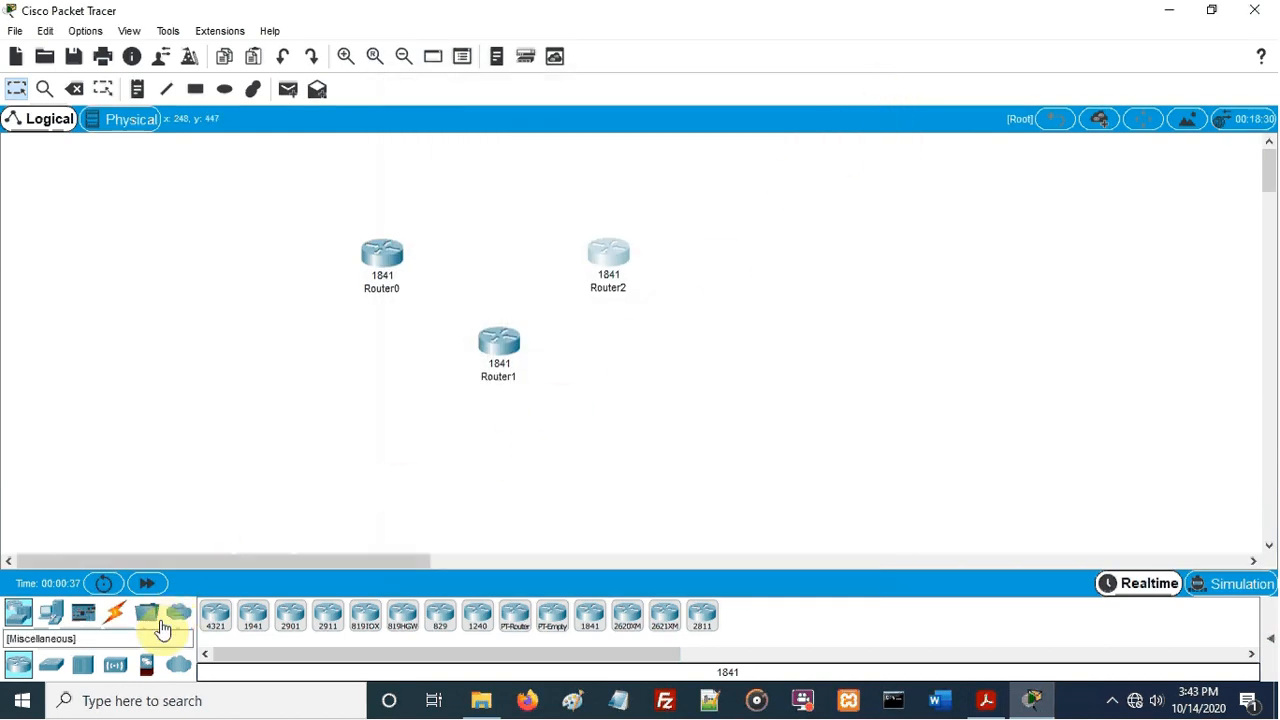
Place three 2950-24 switches: one beside Router0, one below Router1 and one beside Router2
left_click(51, 664)
left_click(255, 614)
left_click_drag(520, 625, 333, 344)
left_click_drag(280, 296, 279, 294)
left_click_drag(481, 634, 494, 424)
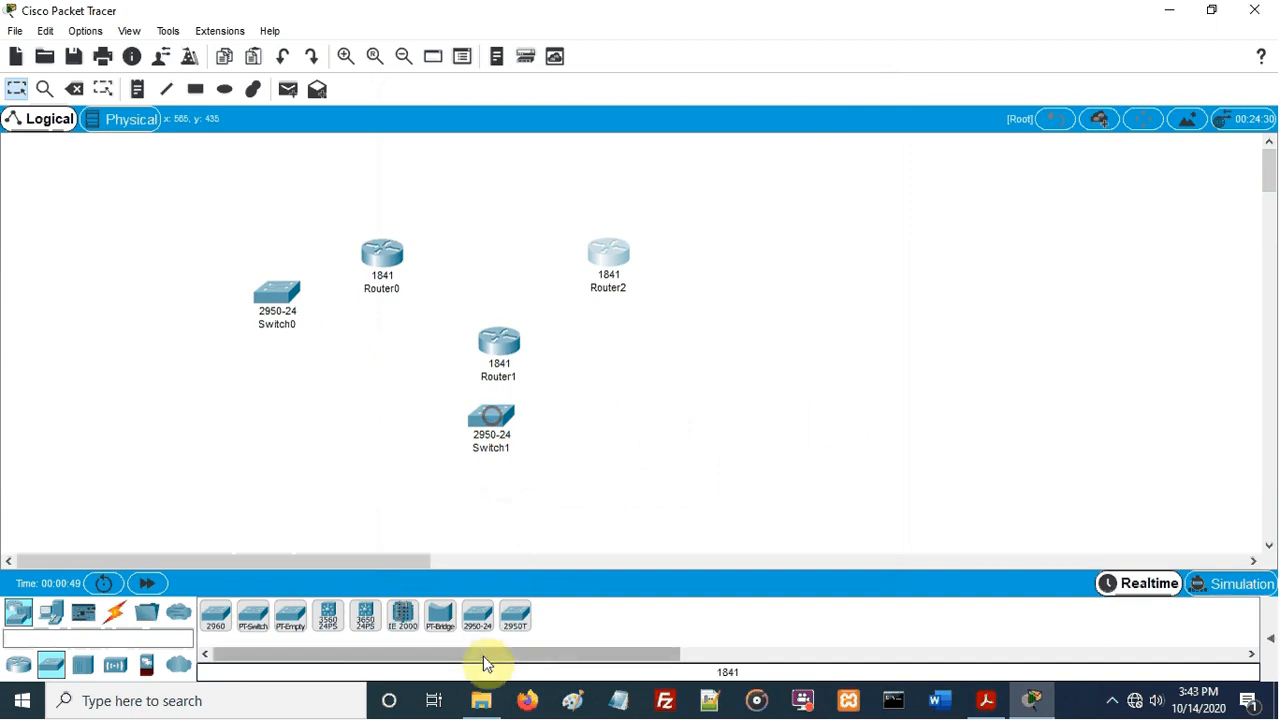
left_click_drag(480, 631, 699, 372)
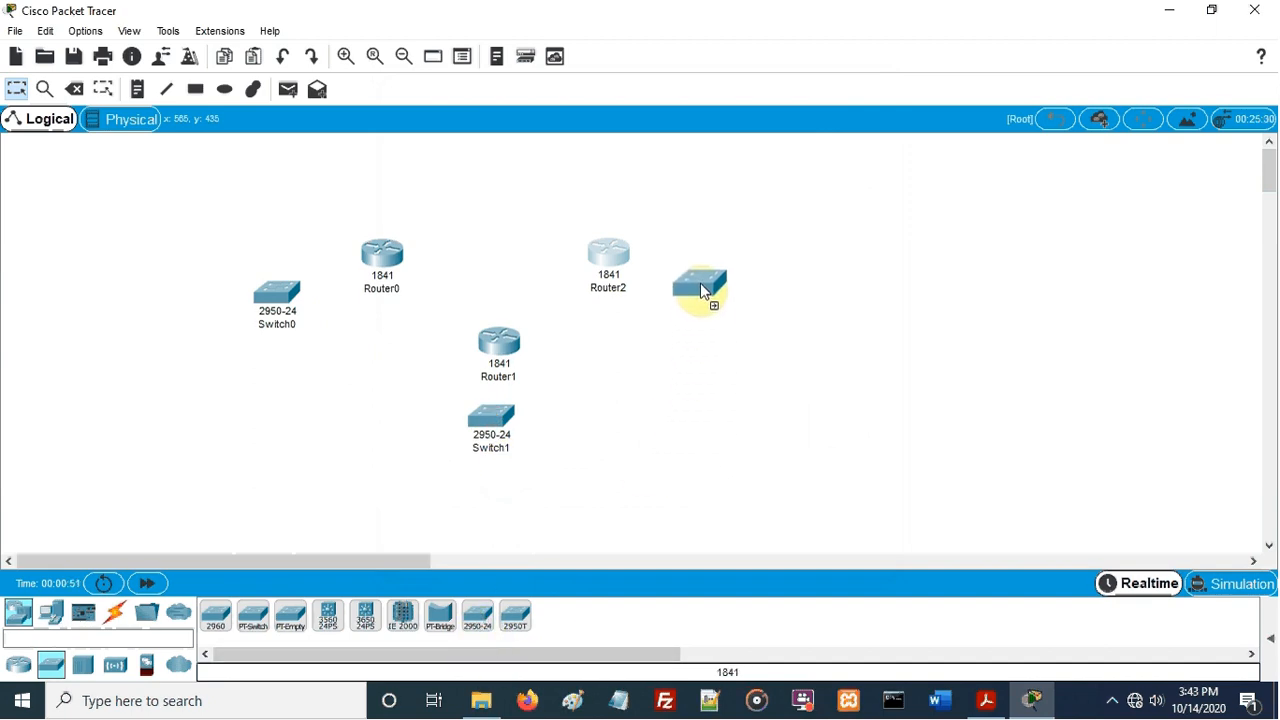
left_click_drag(700, 277, 700, 279)
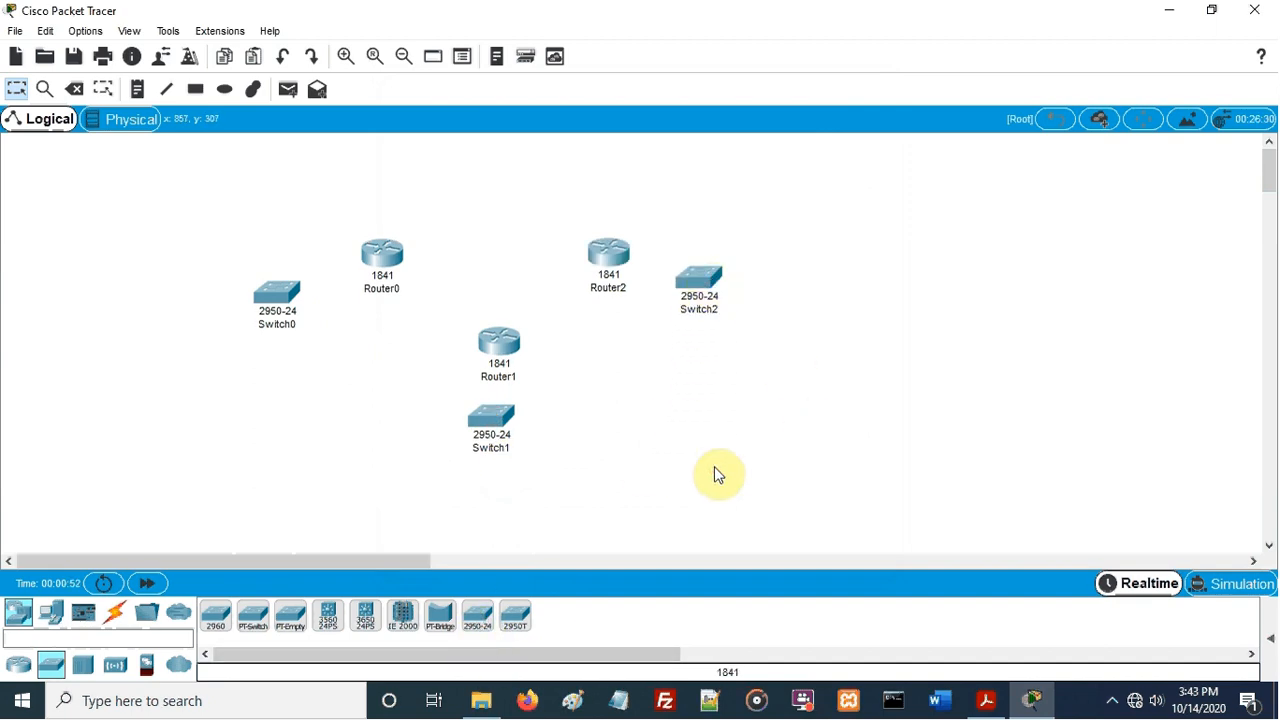
Add three PCs, PC0 to PC2, to the lower left of Switch0
left_click(51, 616)
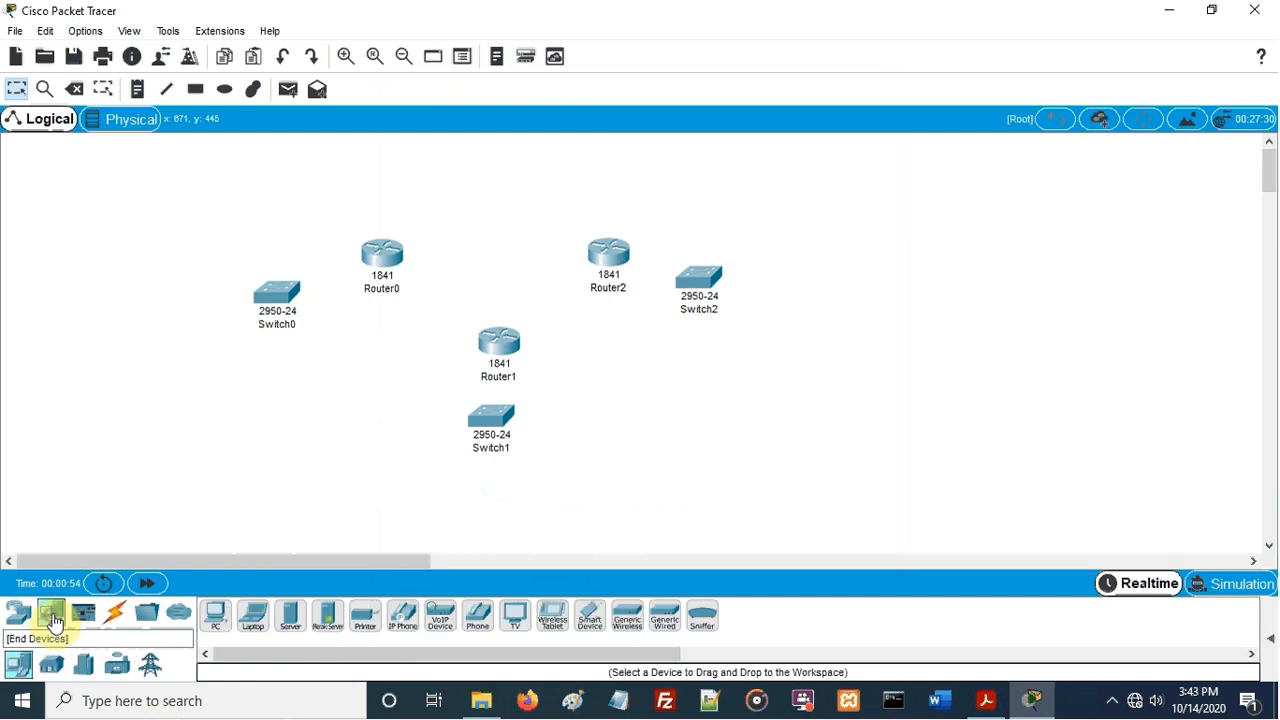
left_click_drag(205, 625, 121, 309)
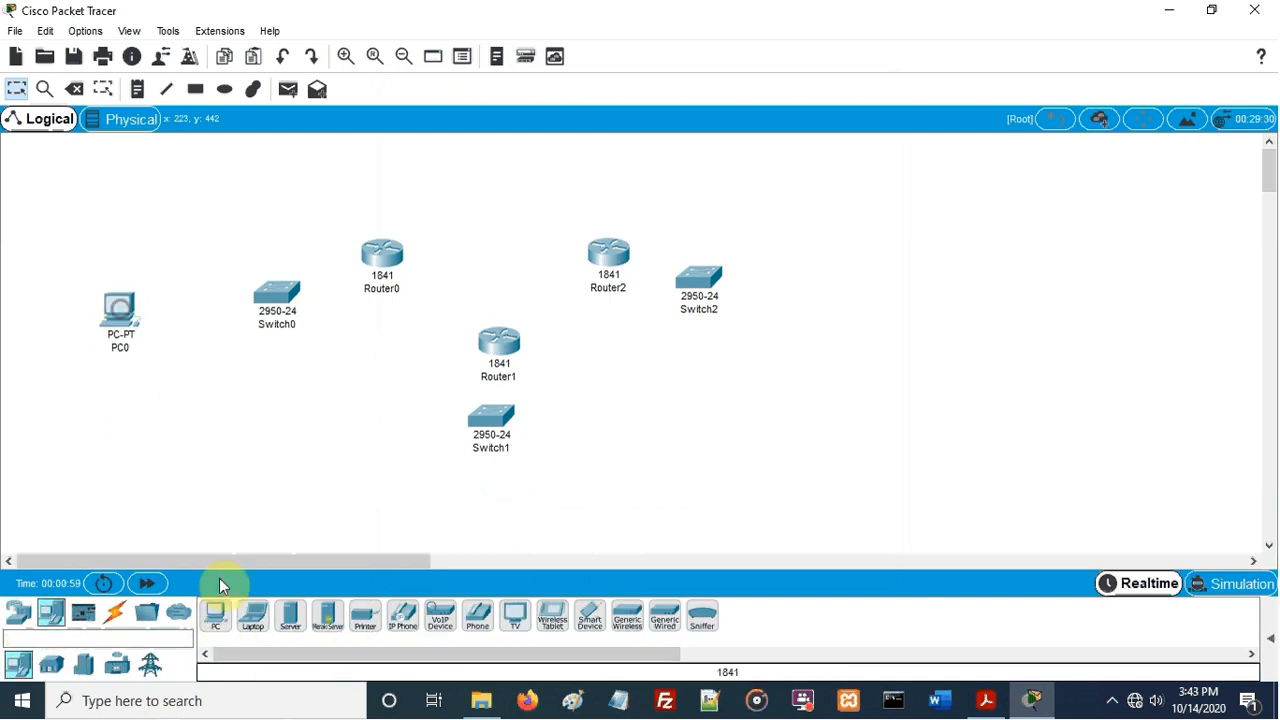
left_click_drag(217, 630, 140, 438)
left_click(134, 383)
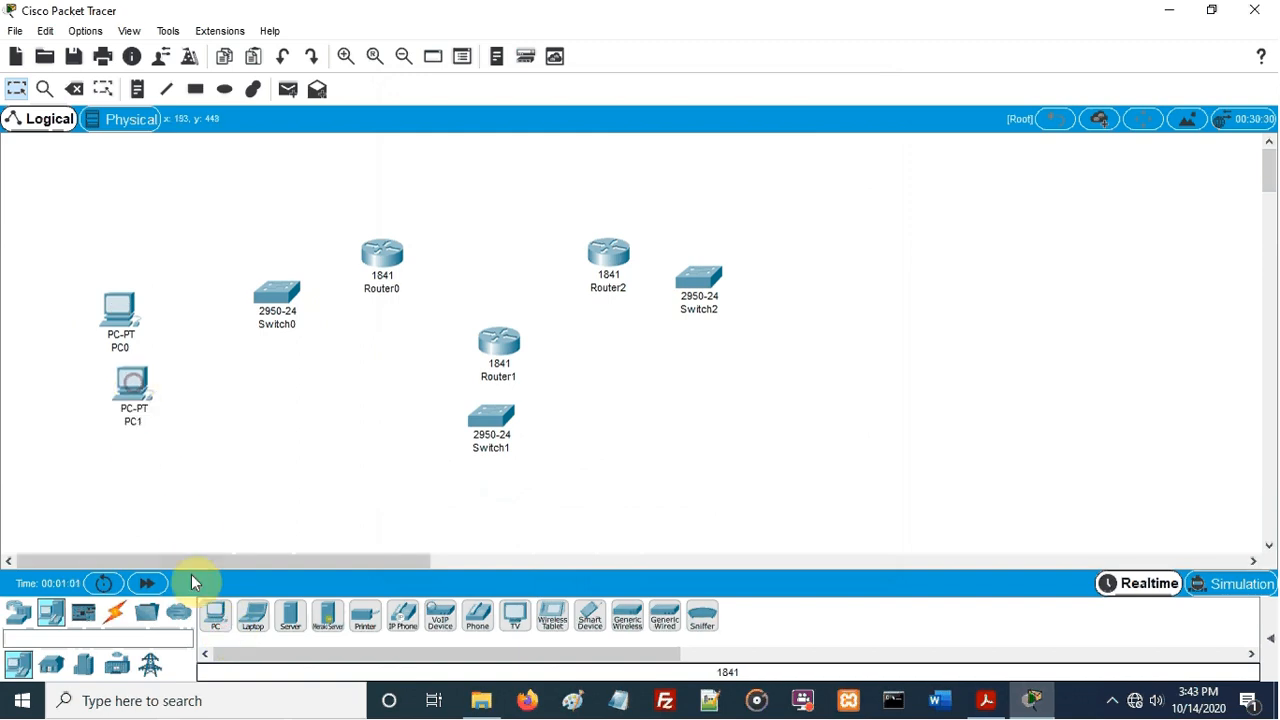
left_click_drag(214, 614, 182, 439)
left_click(180, 435)
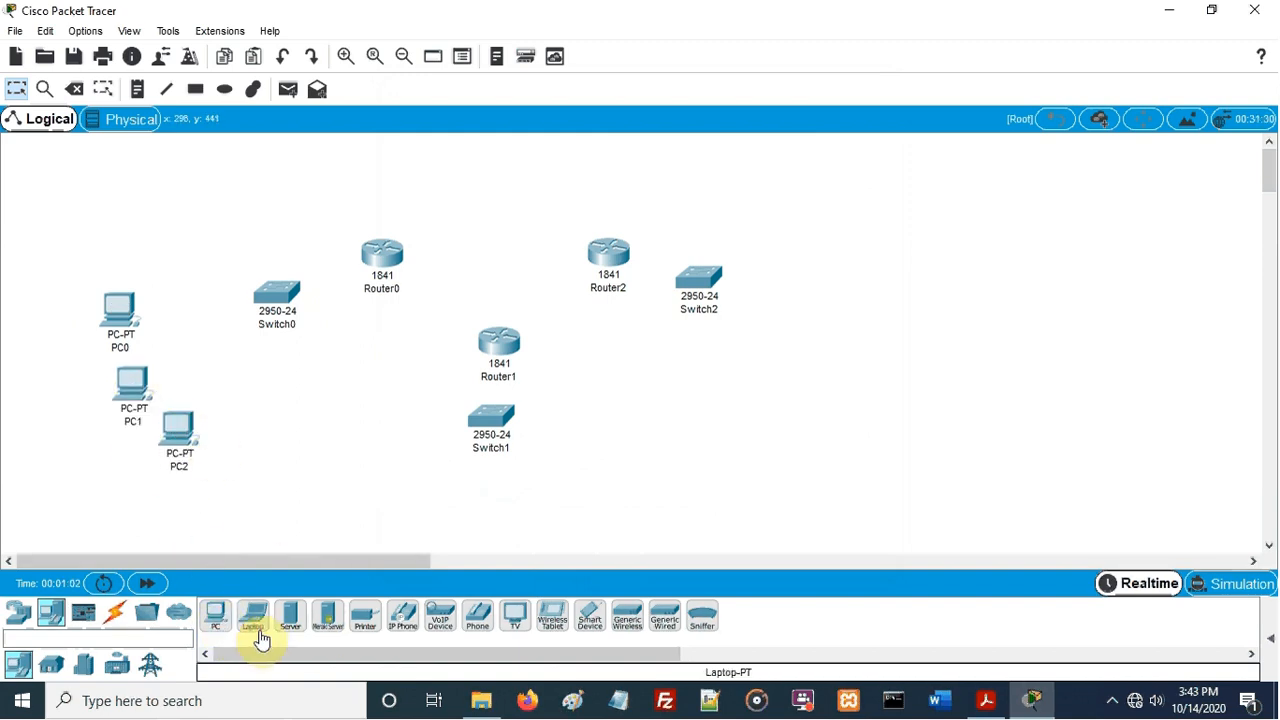
Add three PCs, PC3 to PC5, in a row below Switch1
left_click_drag(206, 630, 393, 510)
left_click(411, 480)
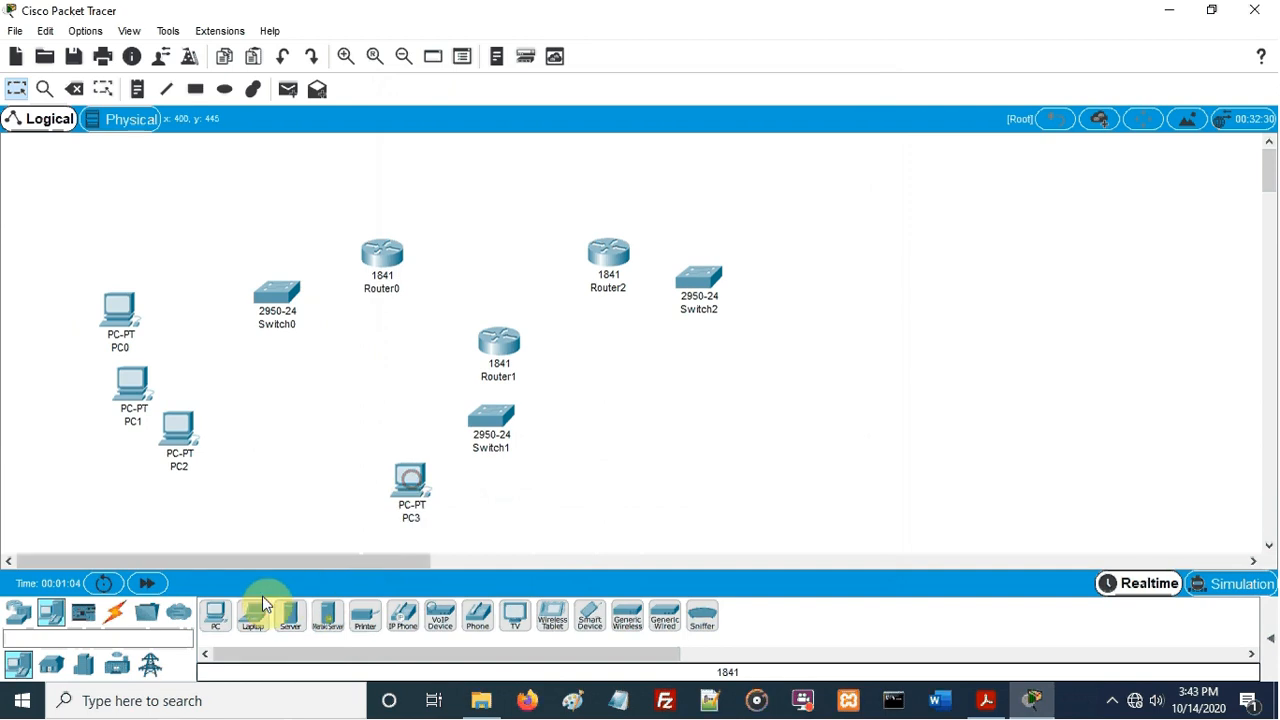
left_click(215, 615)
left_click(469, 502)
left_click(215, 618)
left_click(536, 492)
Add three PCs, PC6 to PC8, in a diagonal row to the lower right of Switch2
left_click(216, 618)
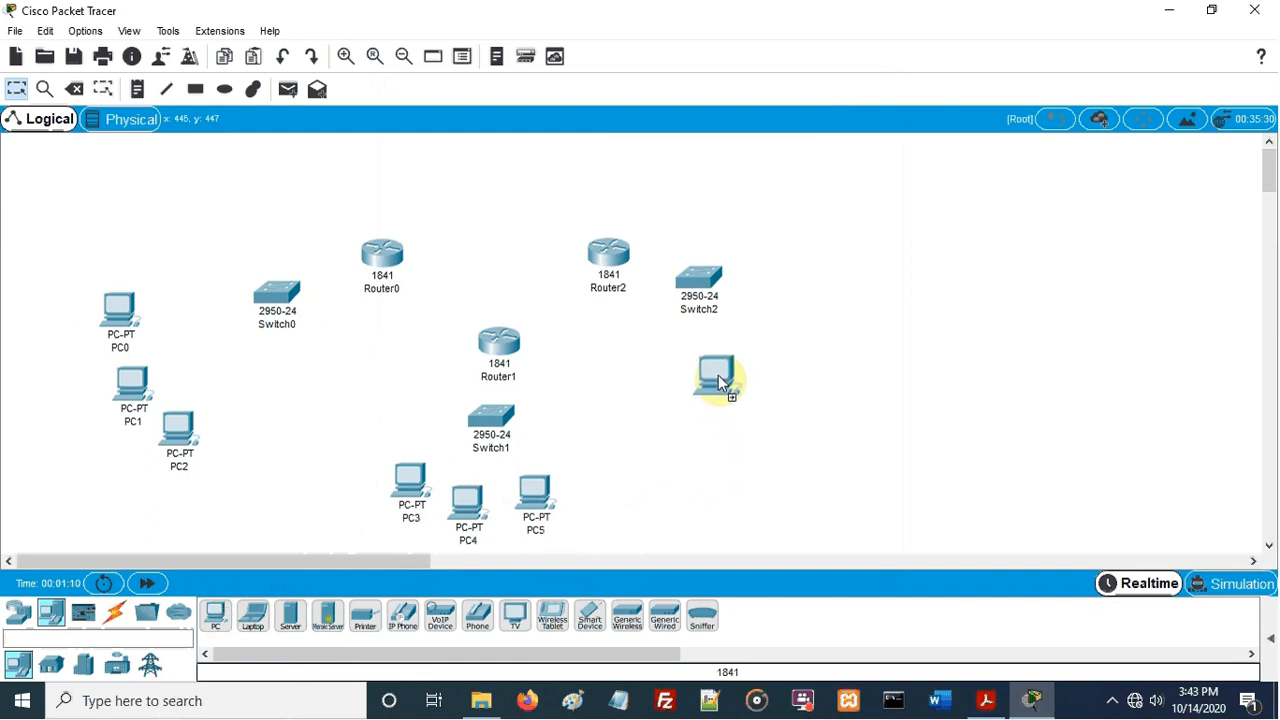
left_click(715, 374)
left_click(216, 618)
left_click(772, 359)
left_click(216, 618)
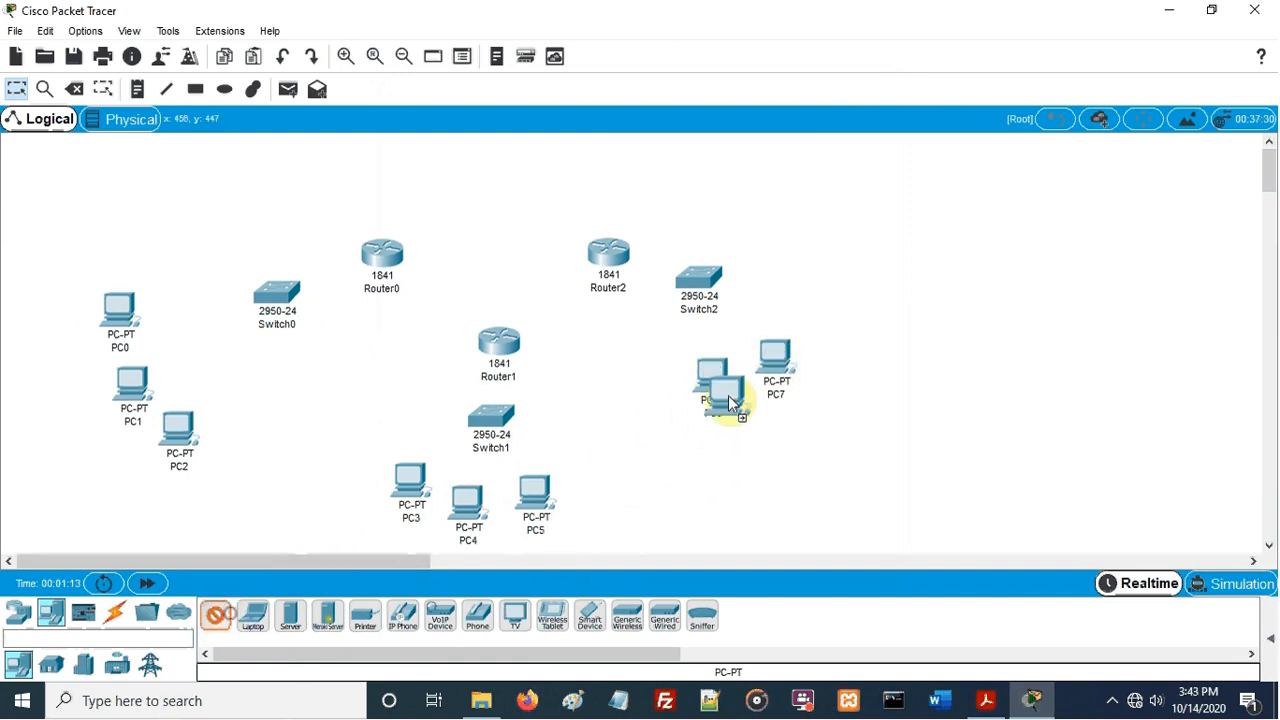
left_click(812, 322)
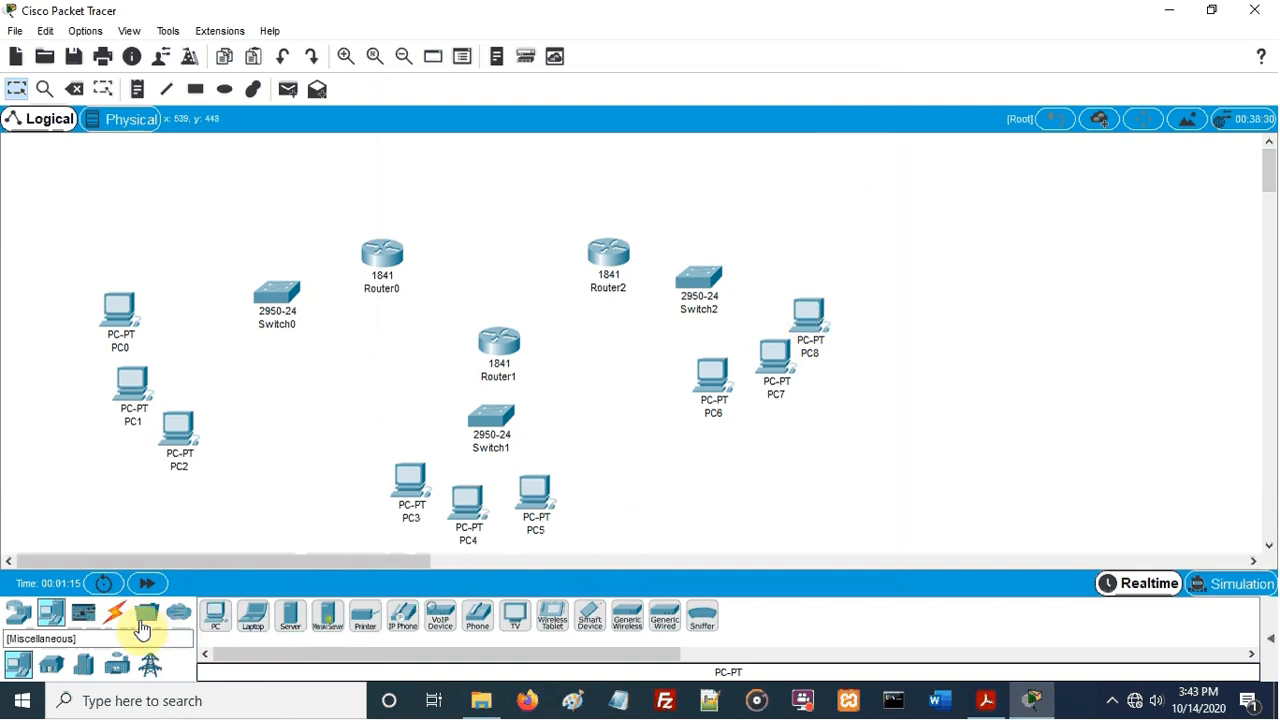
Connect Router0 to Switch0 and to Router1 using automatically chosen connection types
left_click(116, 620)
left_click(215, 615)
left_click(388, 260)
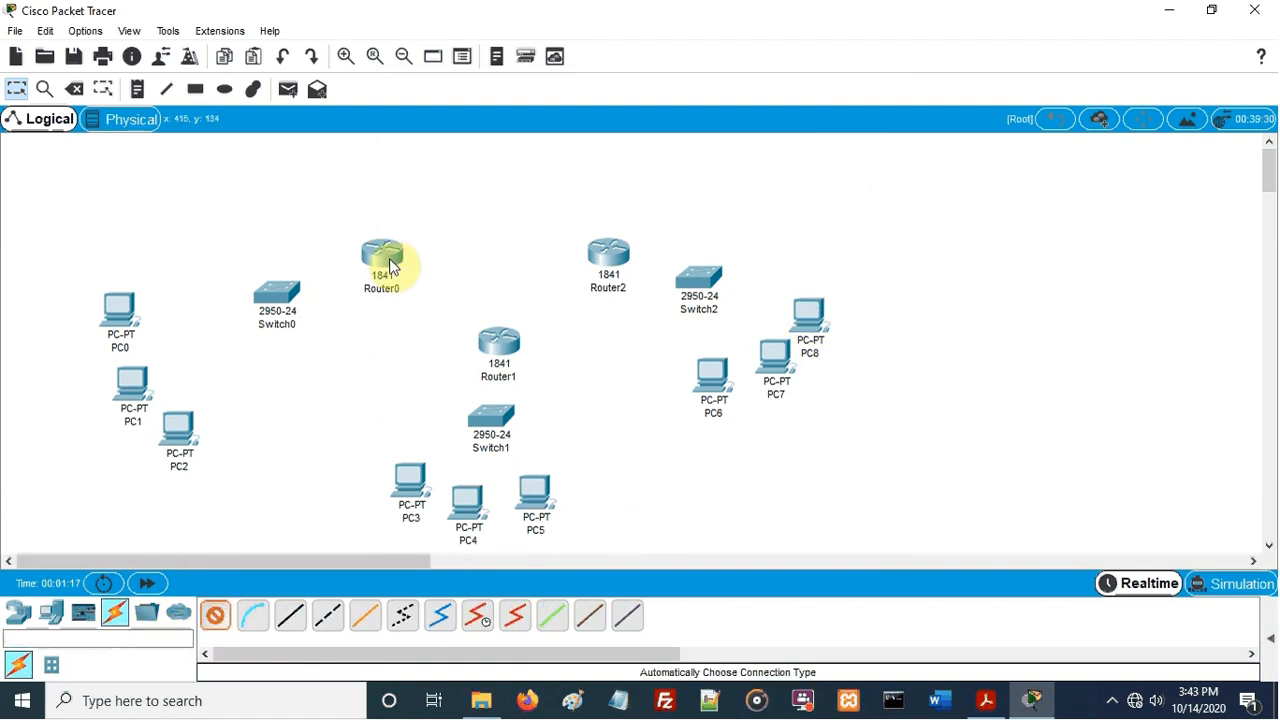
left_click(294, 291)
left_click(215, 615)
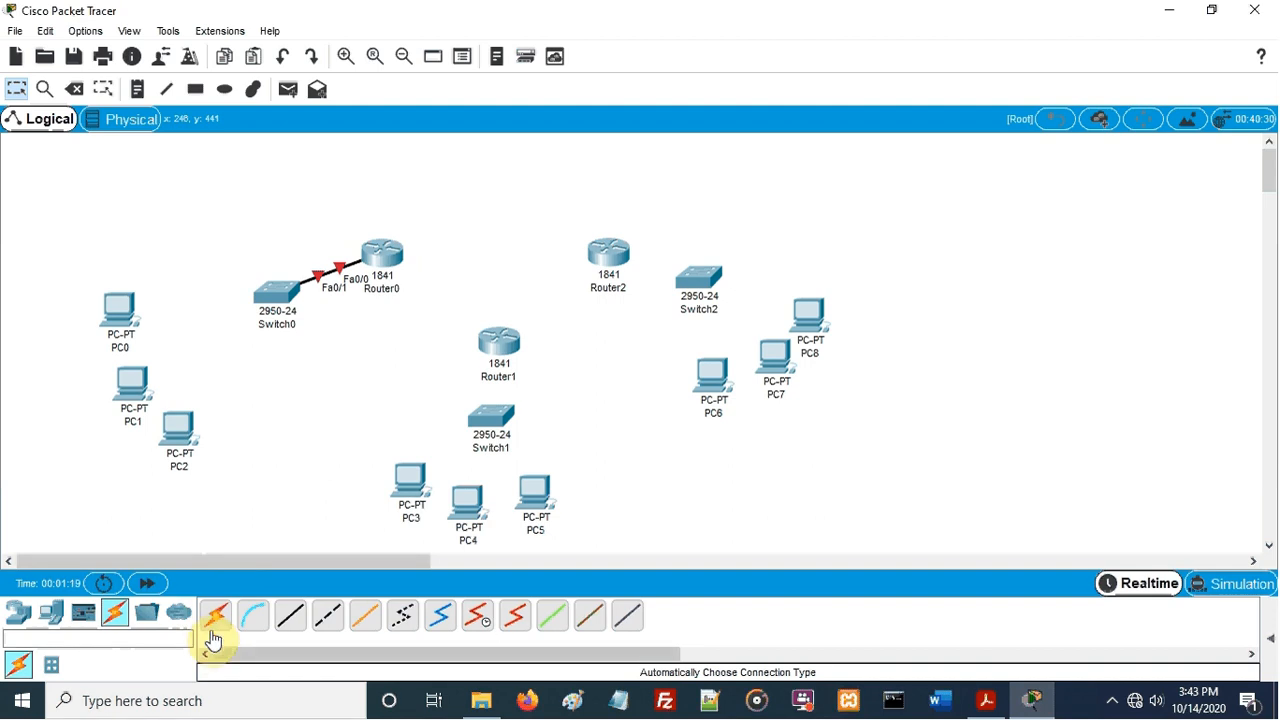
left_click(388, 256)
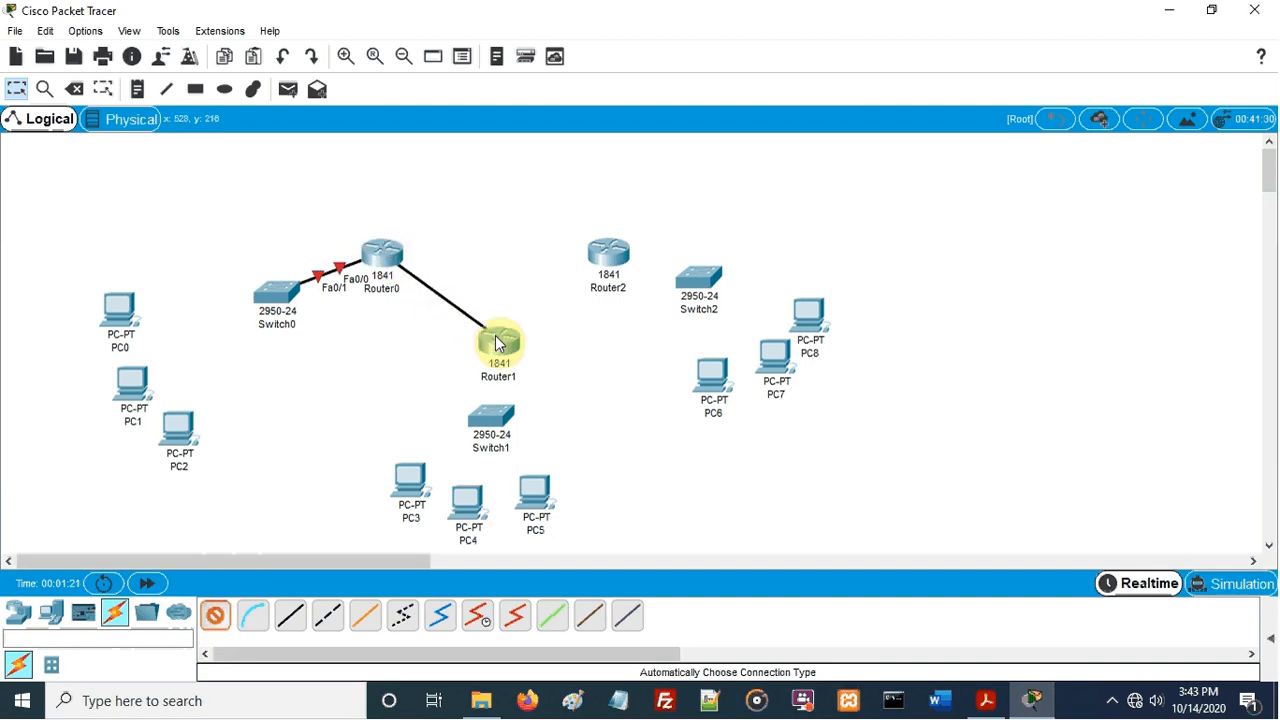
left_click(498, 344)
Connect Router1 to Switch1 with an automatically chosen connection type
left_click(215, 615)
left_click(498, 344)
left_click(490, 420)
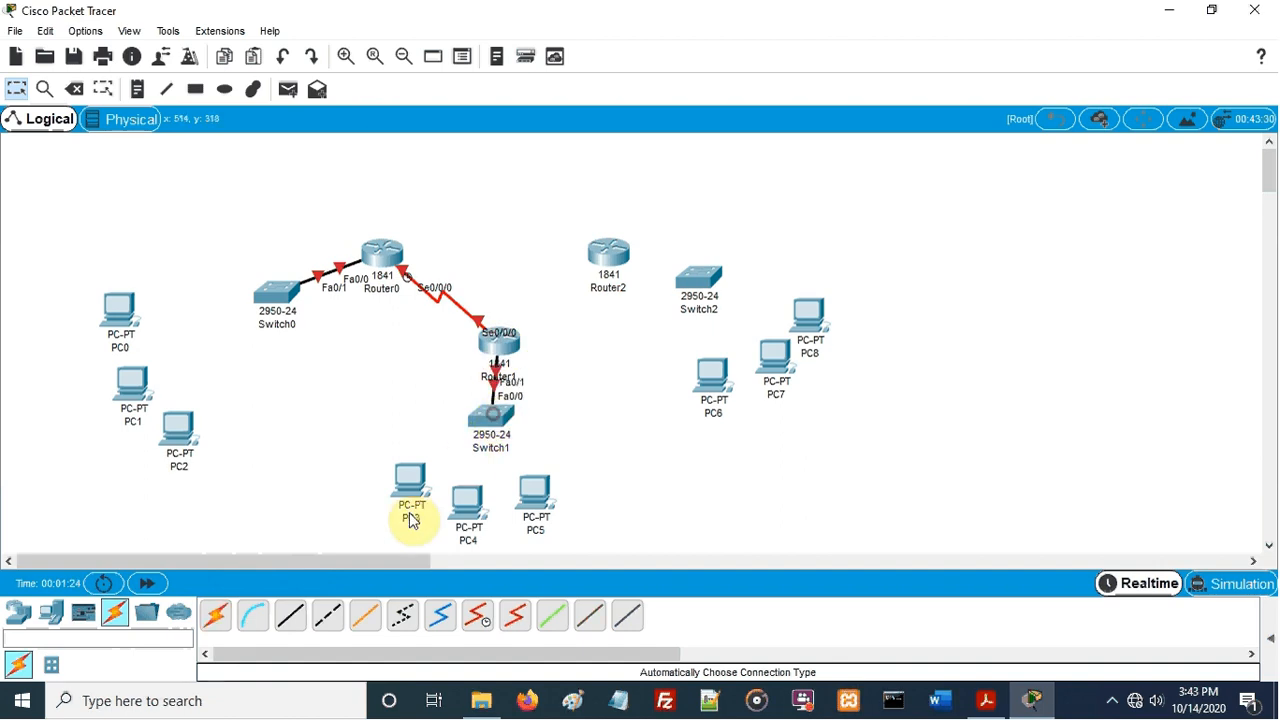
Connect Router2 to Switch2 with an automatically chosen connection type
left_click(222, 622)
left_click(612, 250)
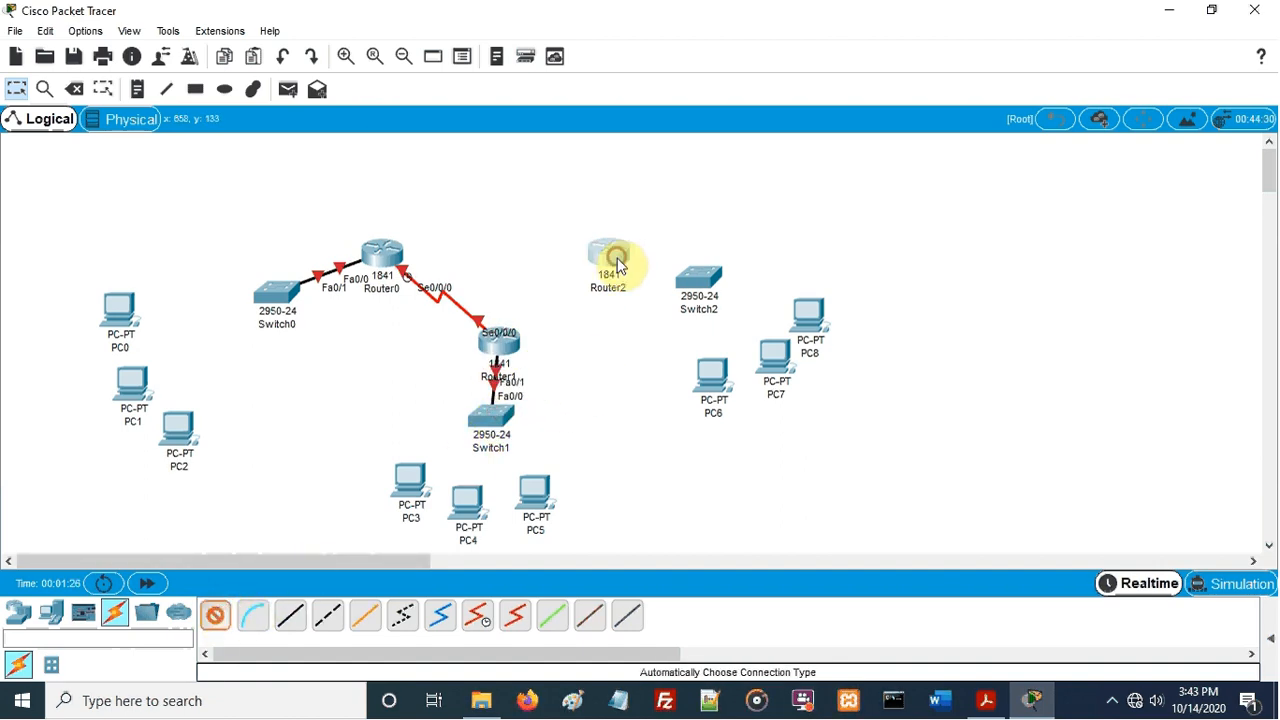
left_click(699, 281)
Connect Router1 to Router2 with an automatically chosen connection type
left_click(228, 624)
left_click(503, 343)
left_click(603, 257)
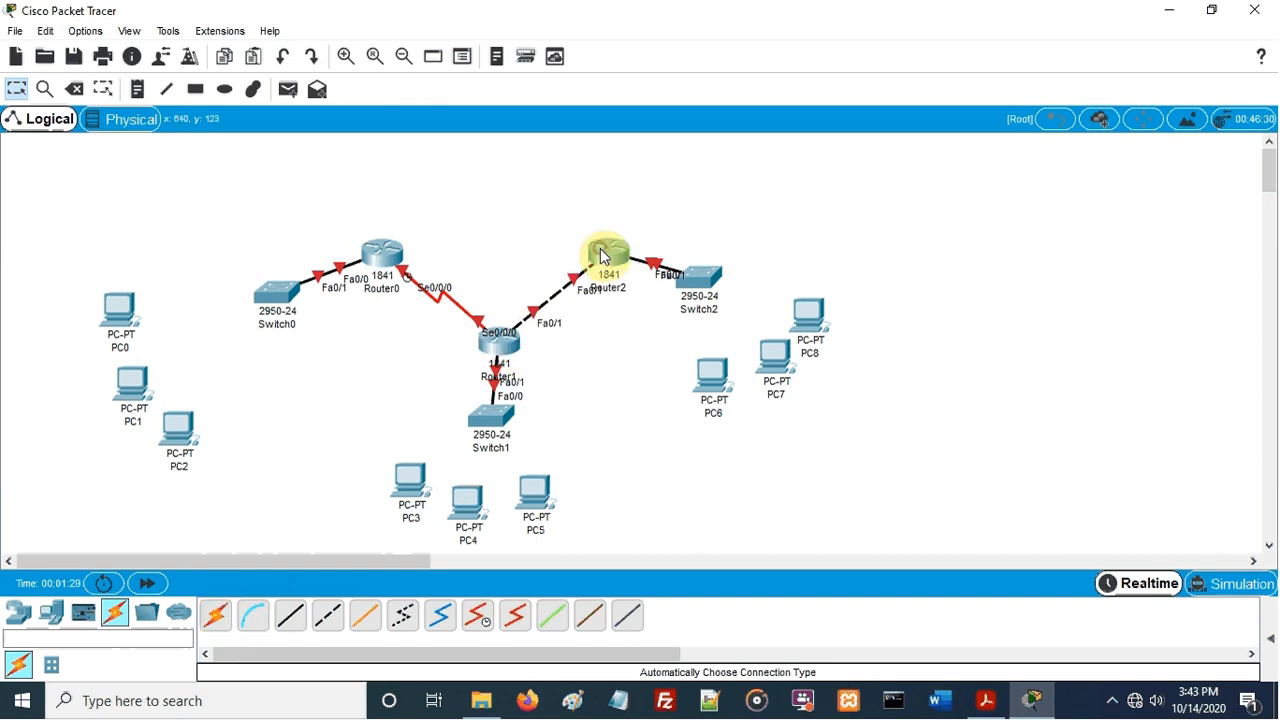
Try to connect Router2 to Router0 with an automatically chosen connection type
left_click(218, 616)
left_click(605, 257)
left_click(414, 254)
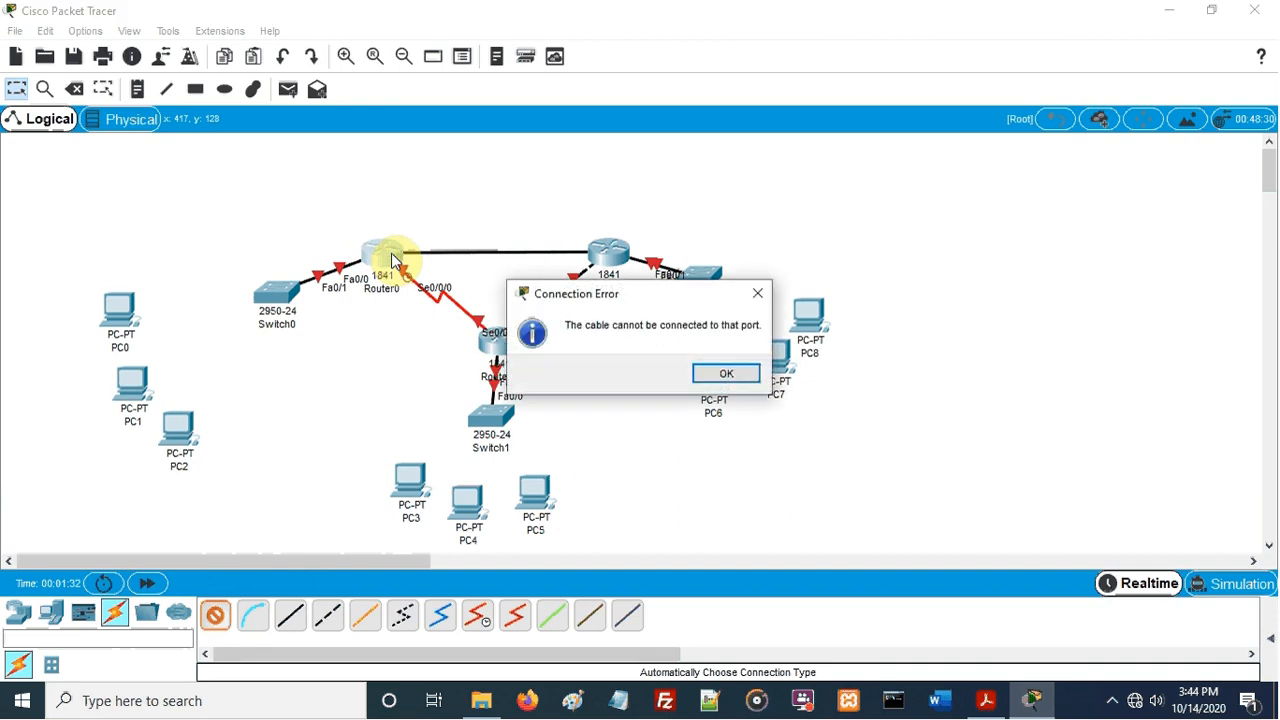
left_click(728, 375)
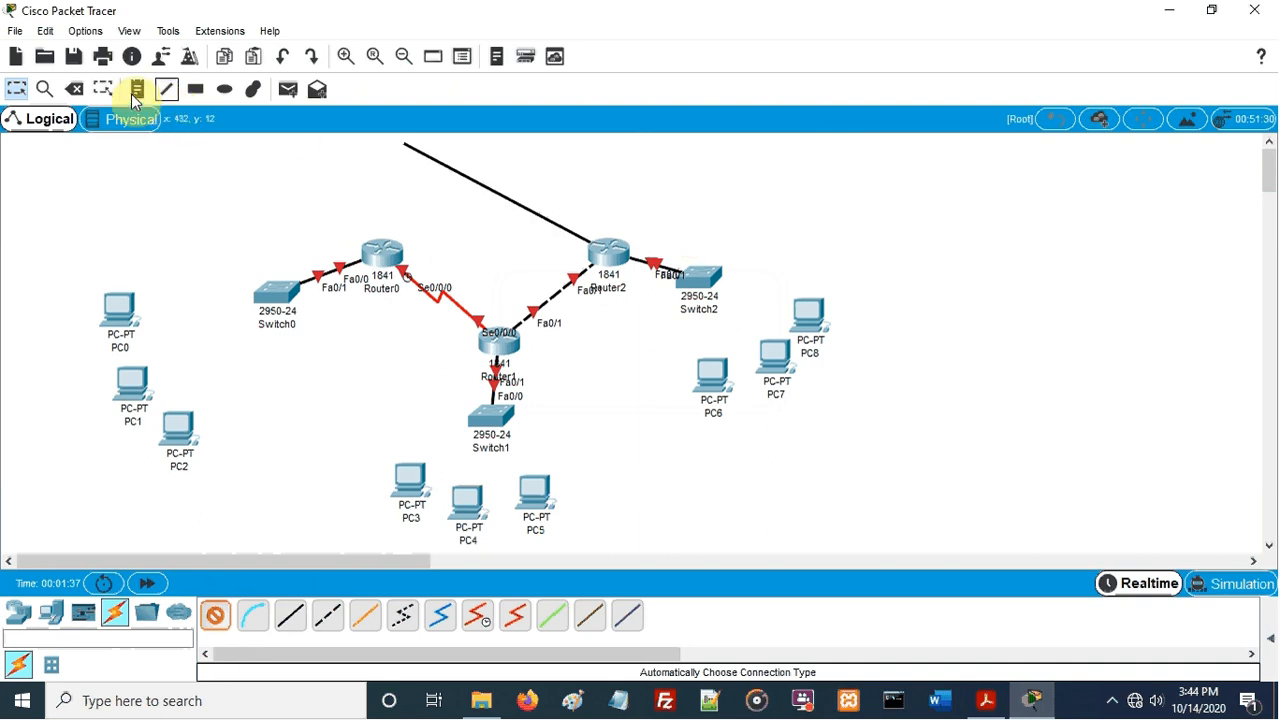
Delete the link between Router1 and Router2 and the serial link between Router0 and Router1
left_click(79, 91)
left_click(549, 298)
left_click(446, 302)
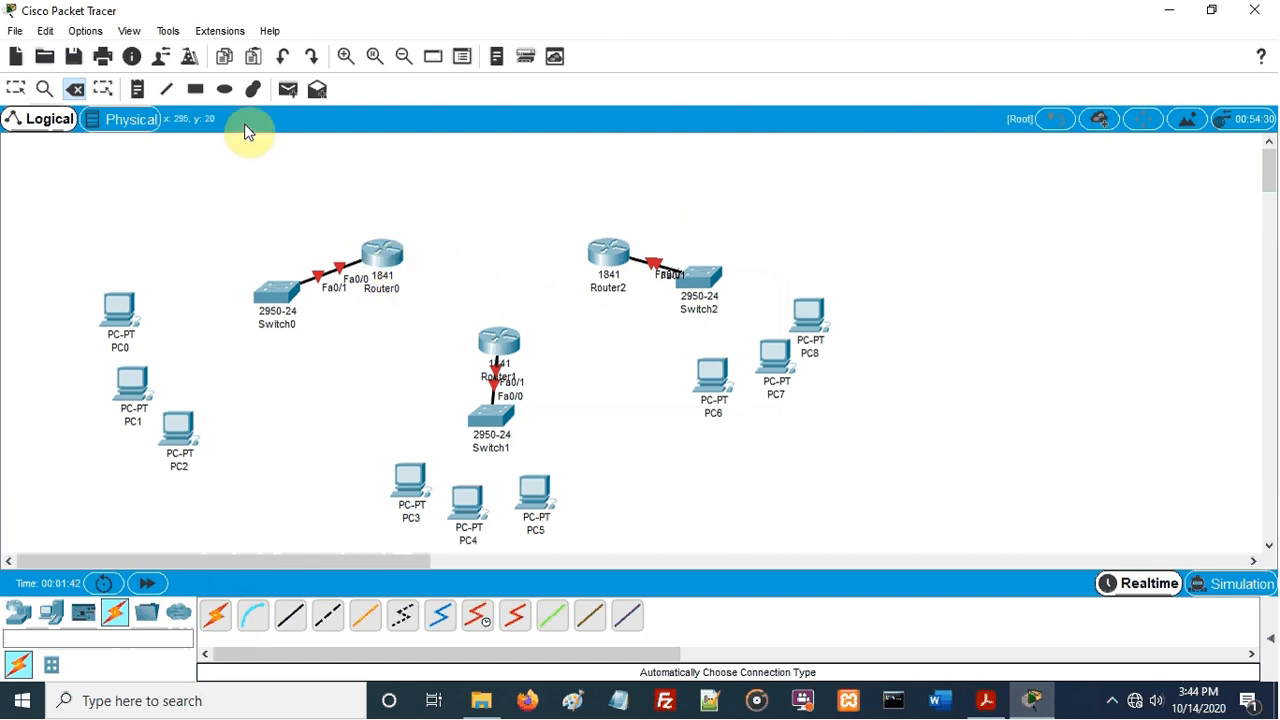
Reconnect Router0 to Router1 with an automatically chosen connection type
left_click(220, 619)
left_click(379, 257)
left_click(497, 345)
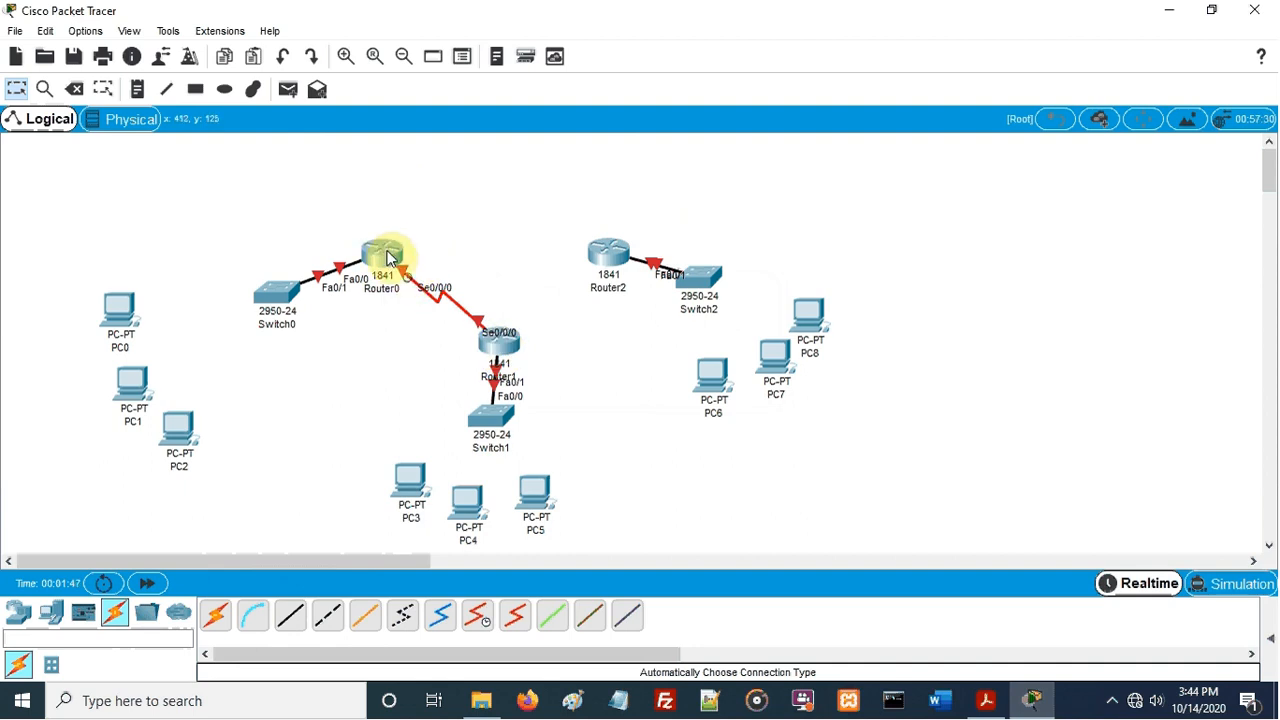
Replace the interface module installed in Router0 with a WIC-2T module and power the router on
mouse_move(389, 258)
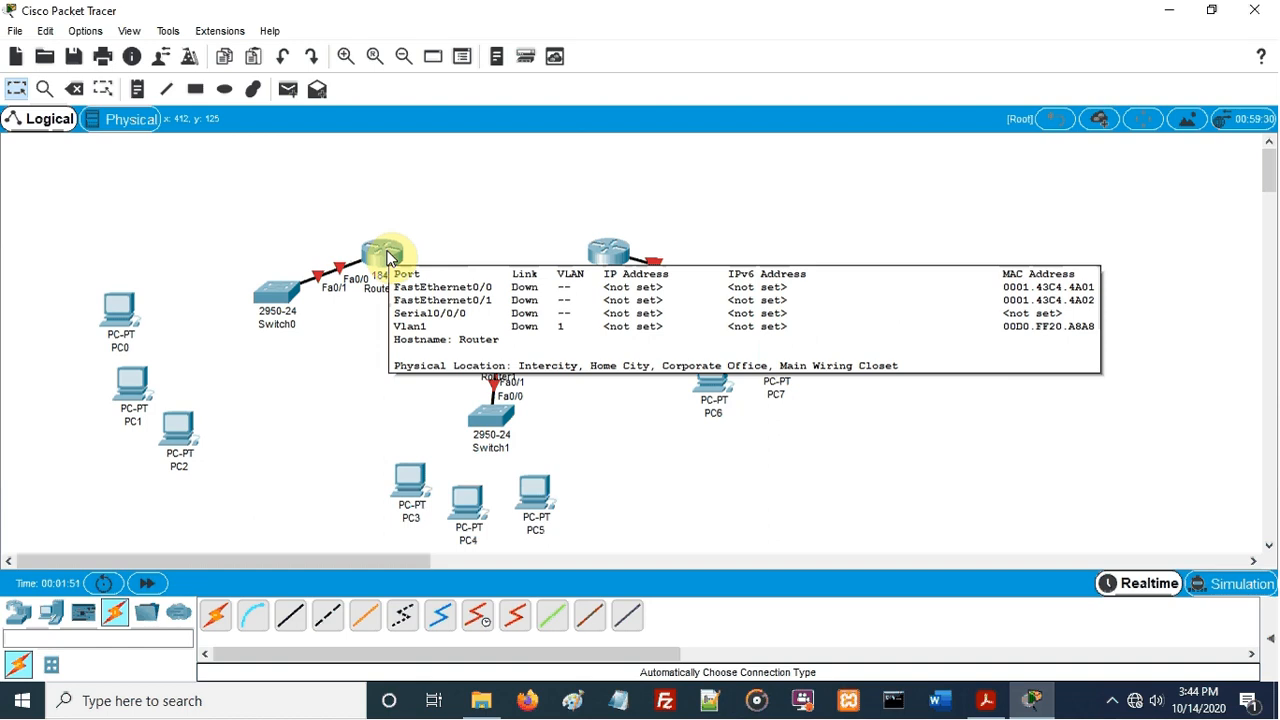
left_click(389, 258)
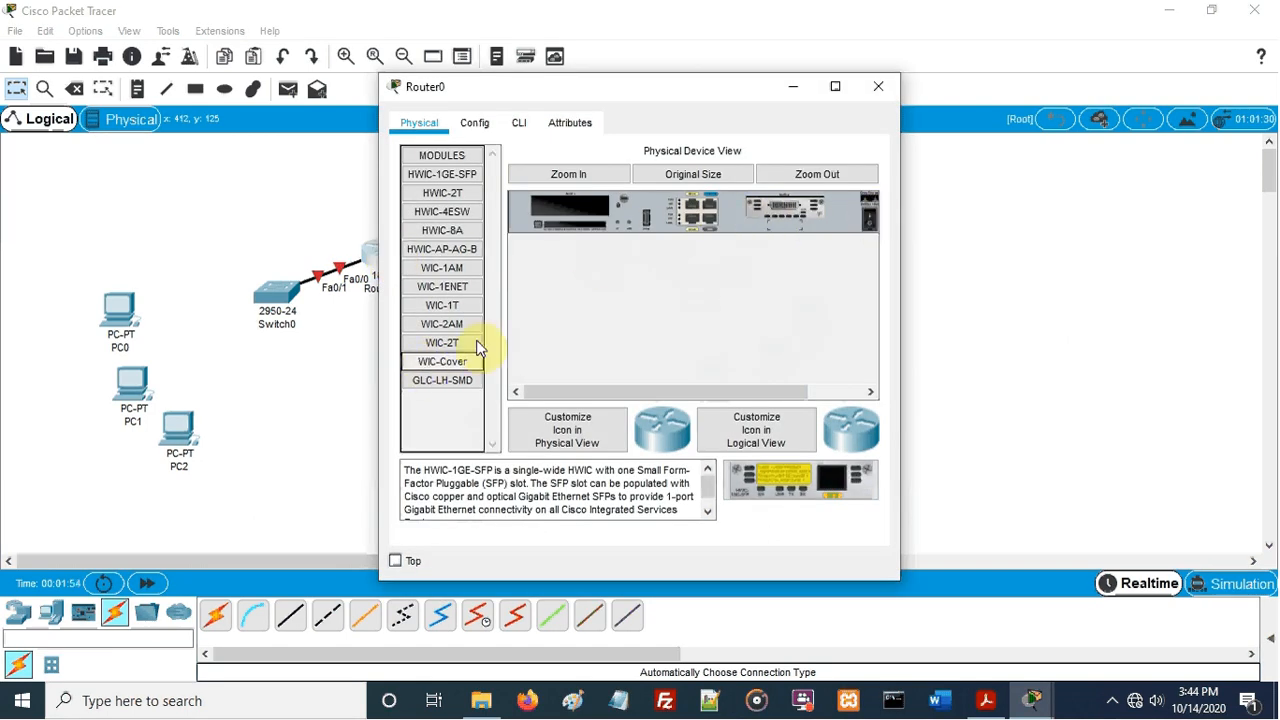
left_click_drag(794, 214, 433, 398)
left_click_drag(442, 342, 798, 212)
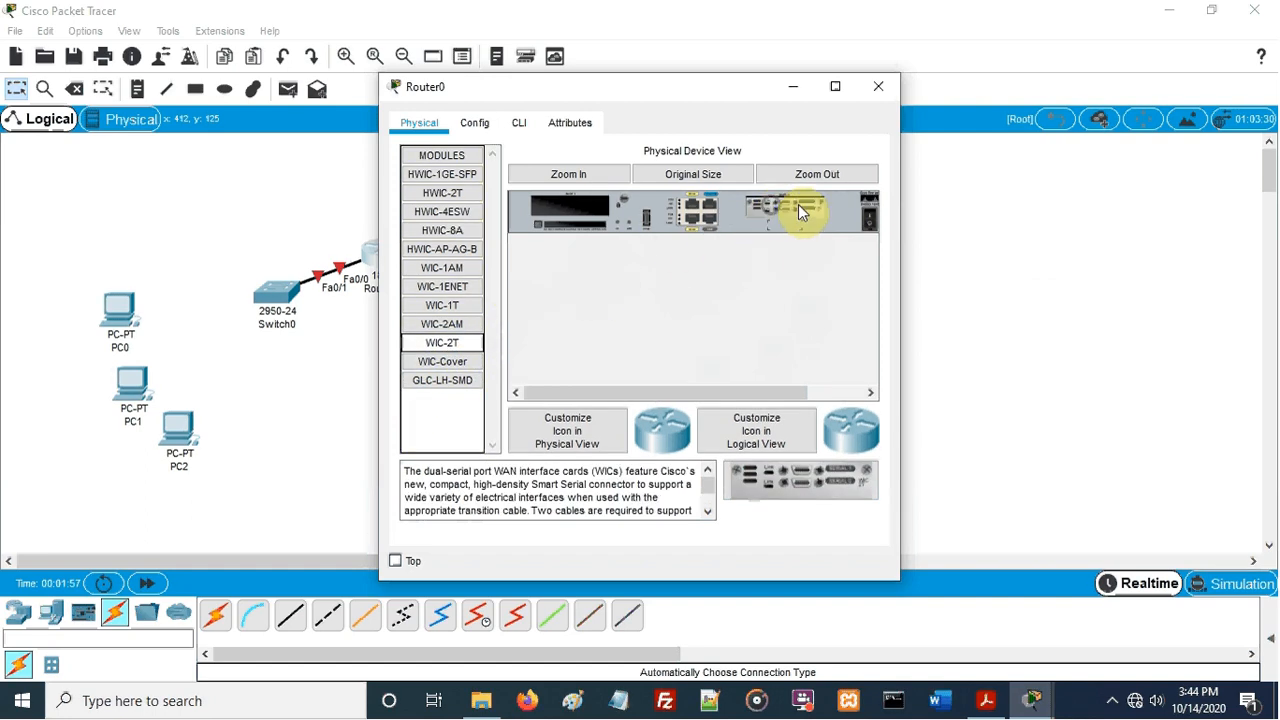
left_click(866, 215)
left_click(878, 86)
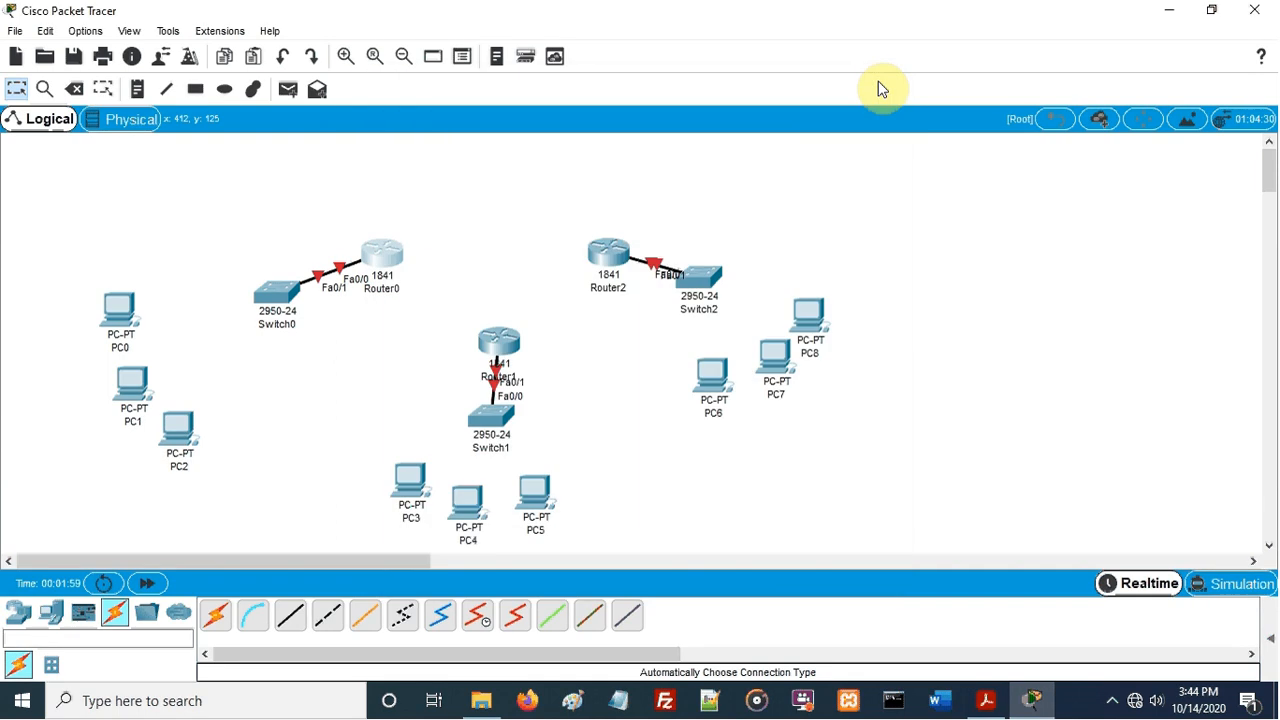
Connect Router0 to Router1 and to Router2 with automatically chosen connection types
left_click(212, 628)
left_click(382, 258)
left_click(495, 356)
left_click(212, 618)
left_click(370, 245)
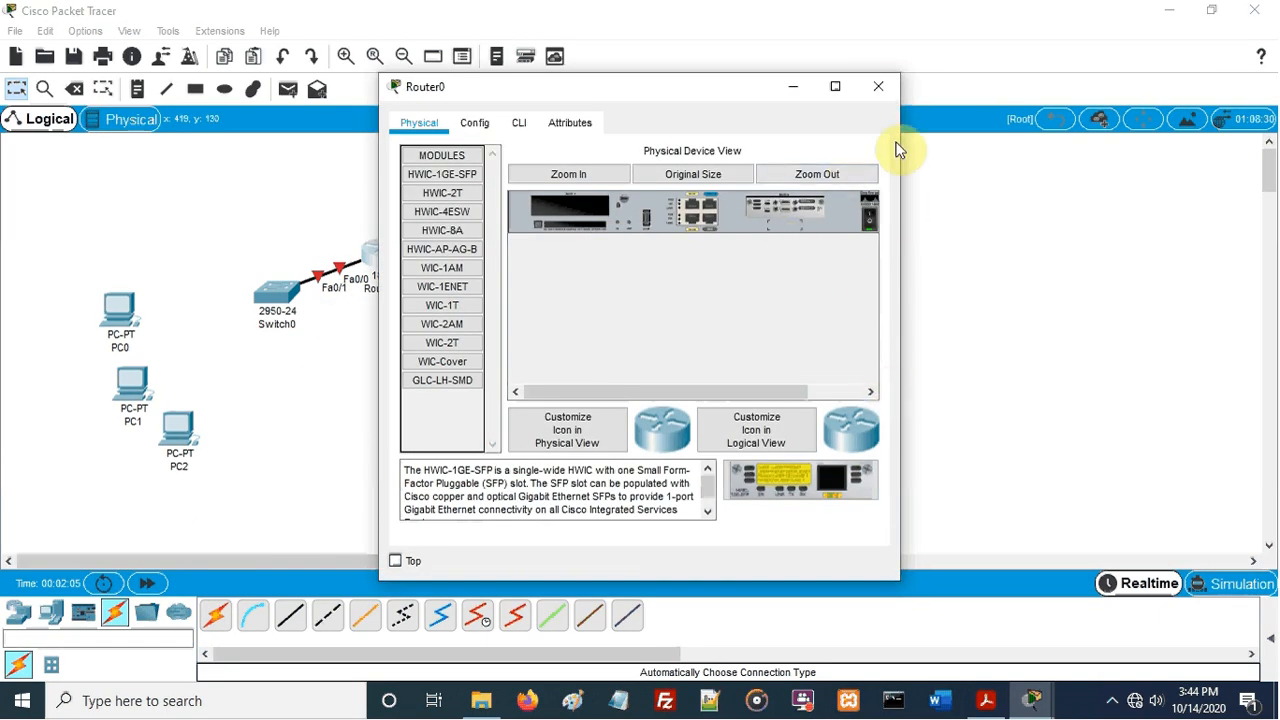
left_click(880, 86)
left_click(421, 255)
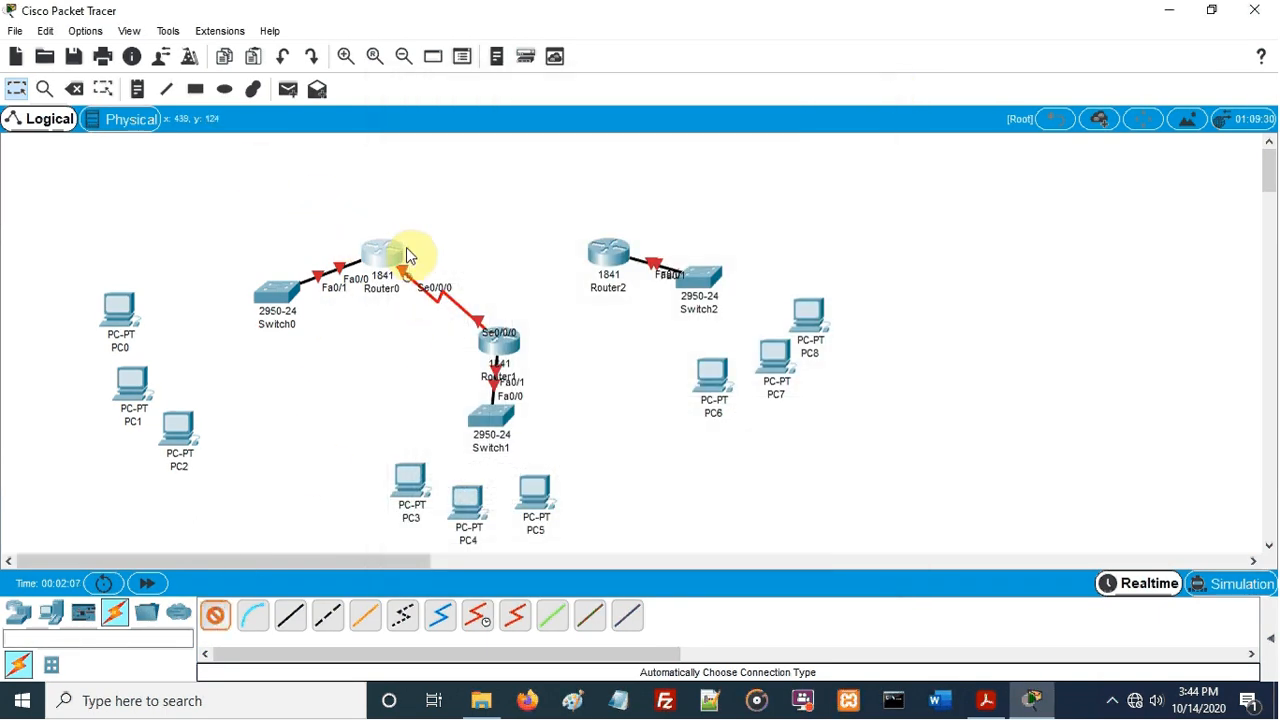
left_click(605, 252)
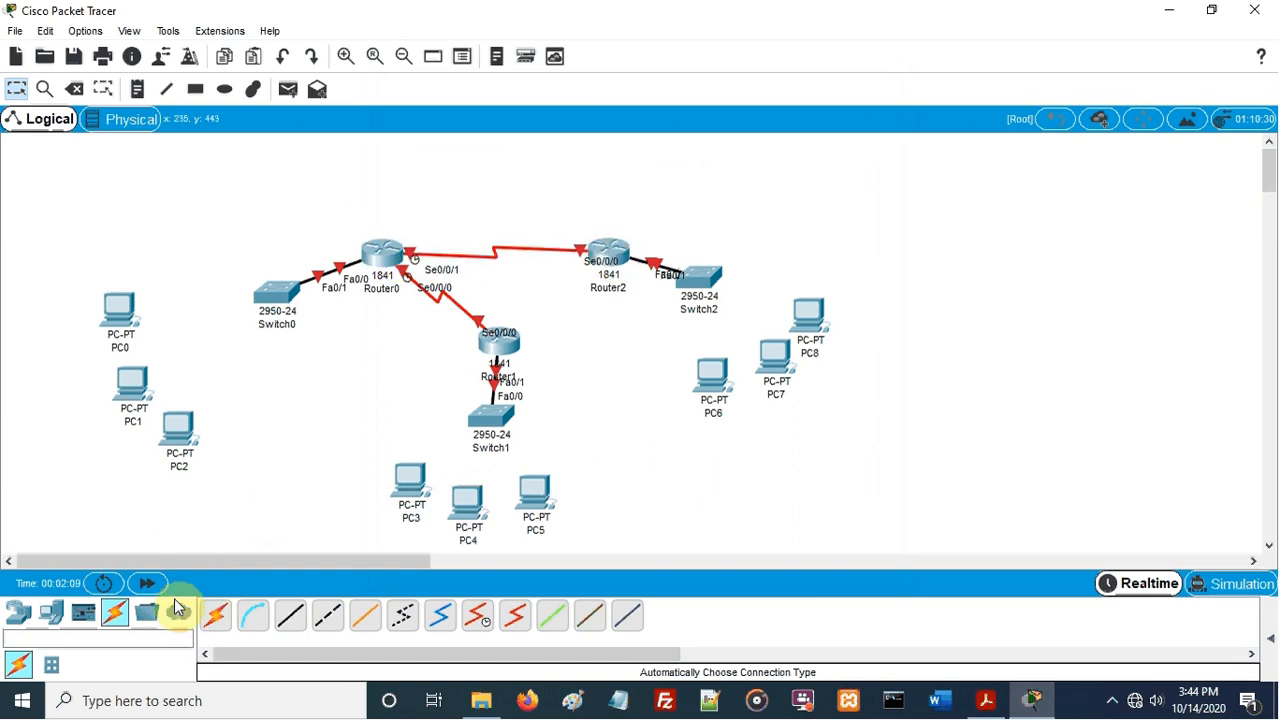
Connect Router2 to Router1 with an automatically chosen connection type
left_click(214, 616)
left_click(620, 262)
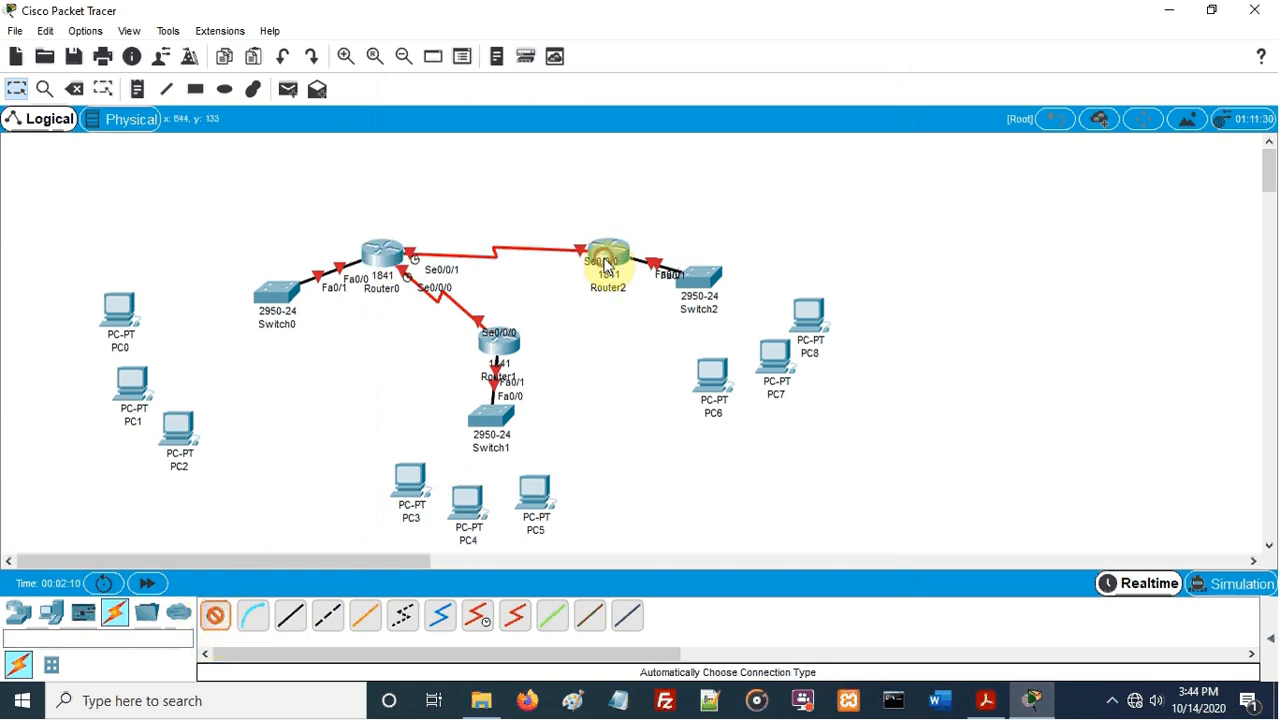
left_click(504, 345)
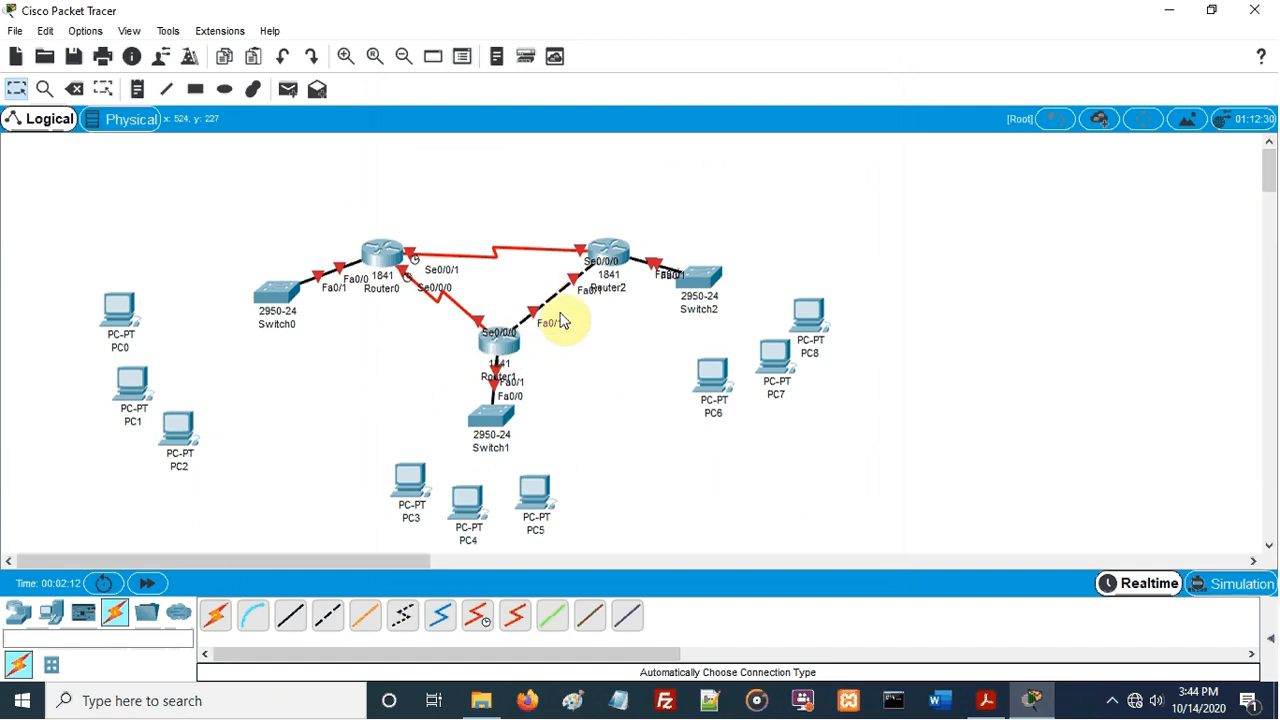
Connect Switch0 to PC0, PC1 and PC2 with automatically chosen connection types
left_click(220, 625)
left_click(277, 294)
left_click(118, 312)
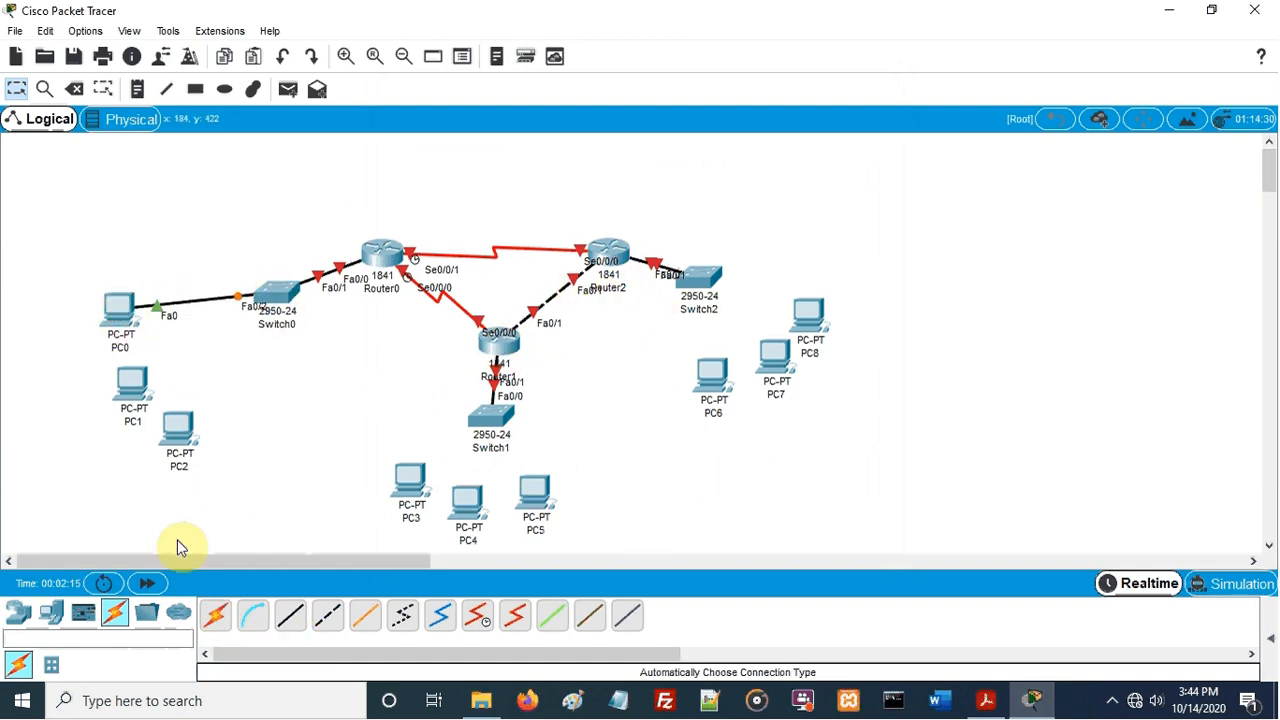
left_click(217, 625)
left_click(279, 300)
left_click(135, 390)
left_click(216, 615)
left_click(278, 295)
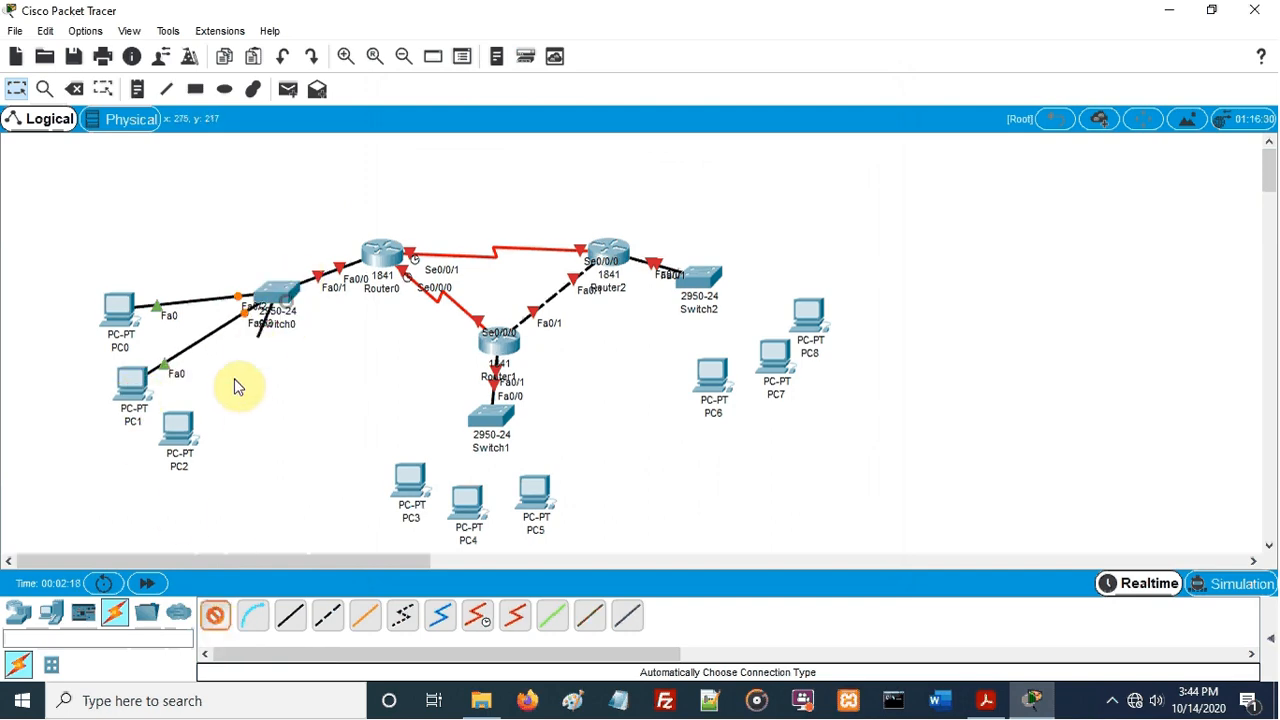
left_click(176, 432)
Connect Switch1 to PC3, PC4 and PC5 with automatically chosen connection types
left_click(217, 615)
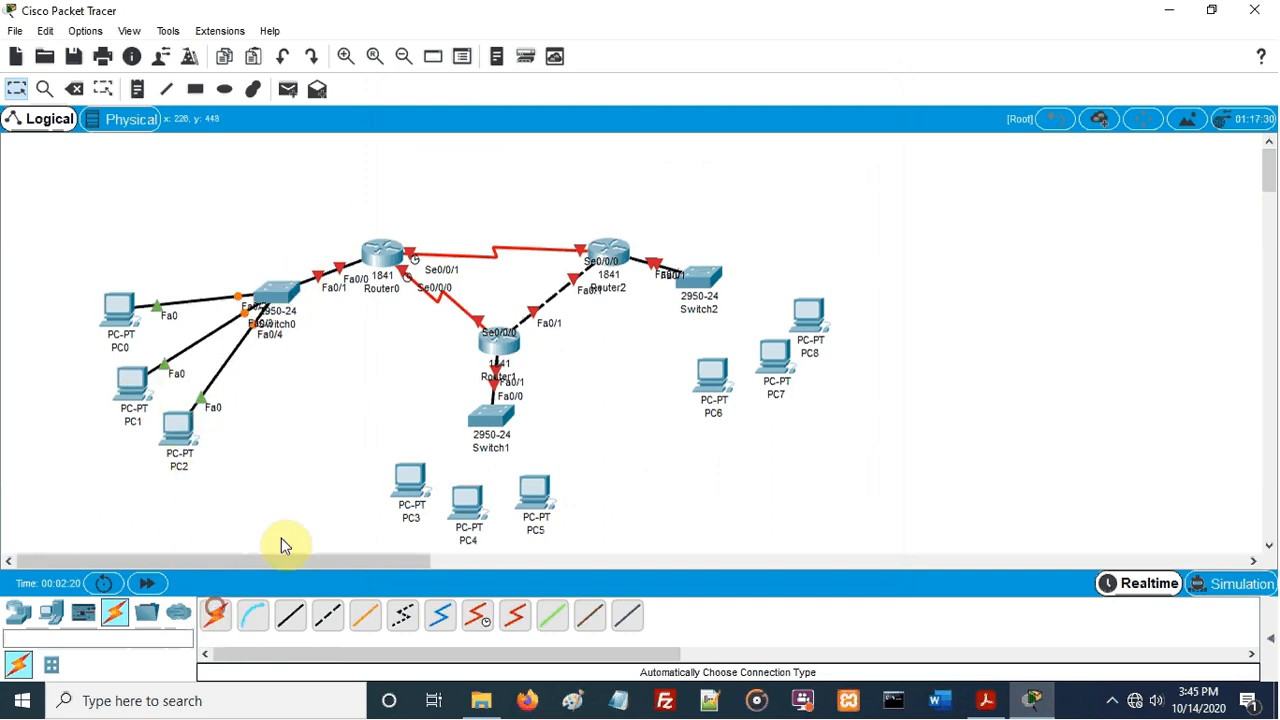
left_click(488, 420)
left_click(409, 480)
left_click(215, 615)
left_click(490, 420)
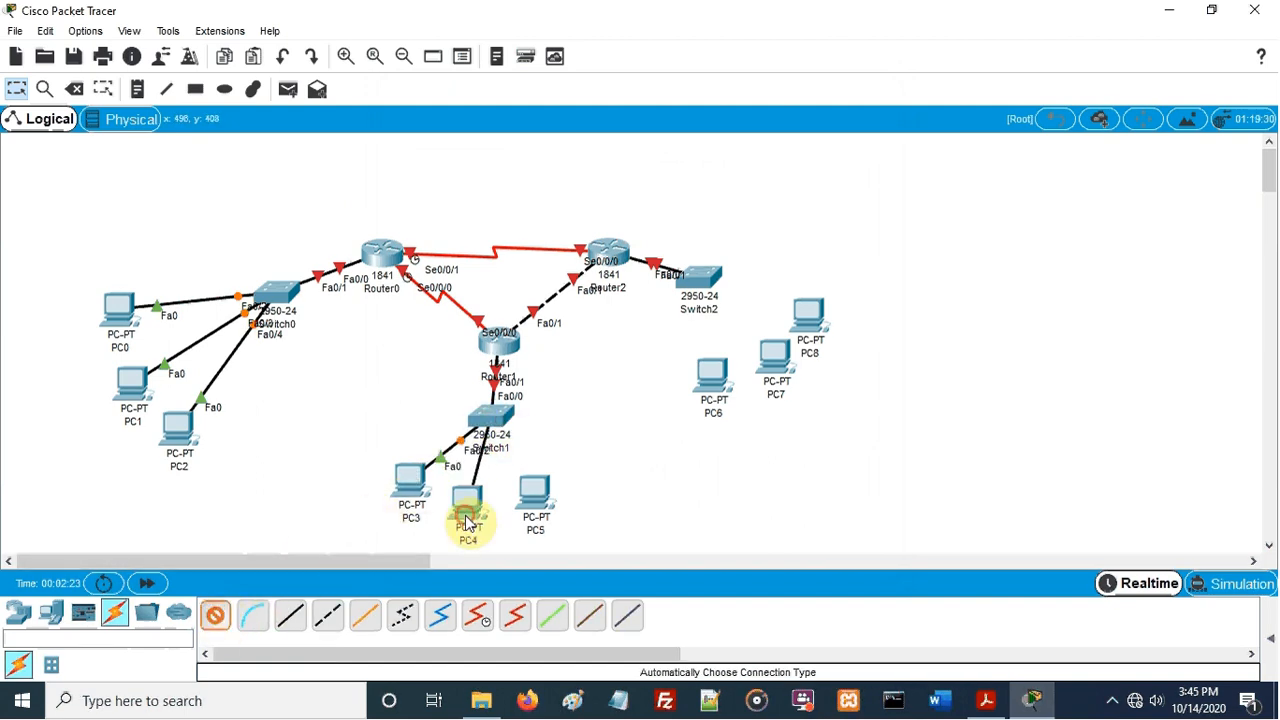
left_click(466, 520)
left_click(216, 615)
left_click(498, 422)
left_click(535, 497)
Connect Switch2 to PC6, PC7 and PC8 with automatically chosen connection types
left_click(216, 615)
left_click(712, 300)
left_click(710, 380)
left_click(216, 615)
left_click(705, 282)
left_click(773, 365)
left_click(220, 610)
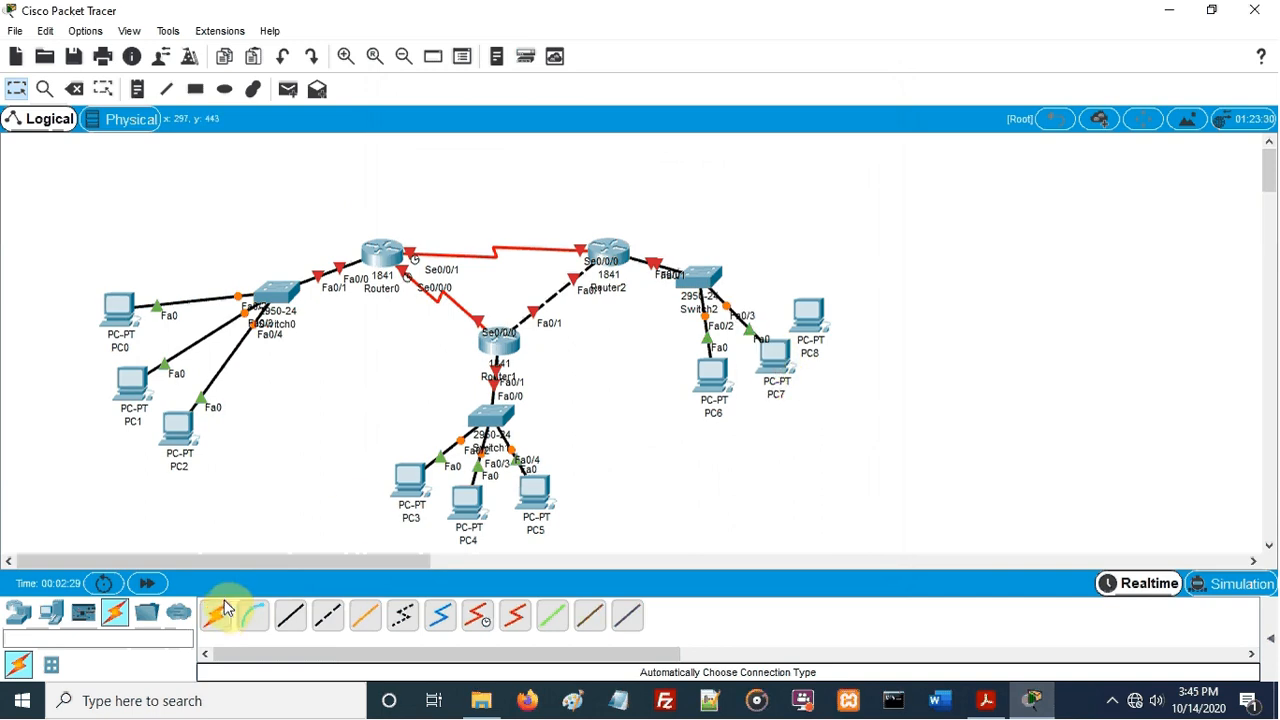
left_click(718, 279)
left_click(808, 316)
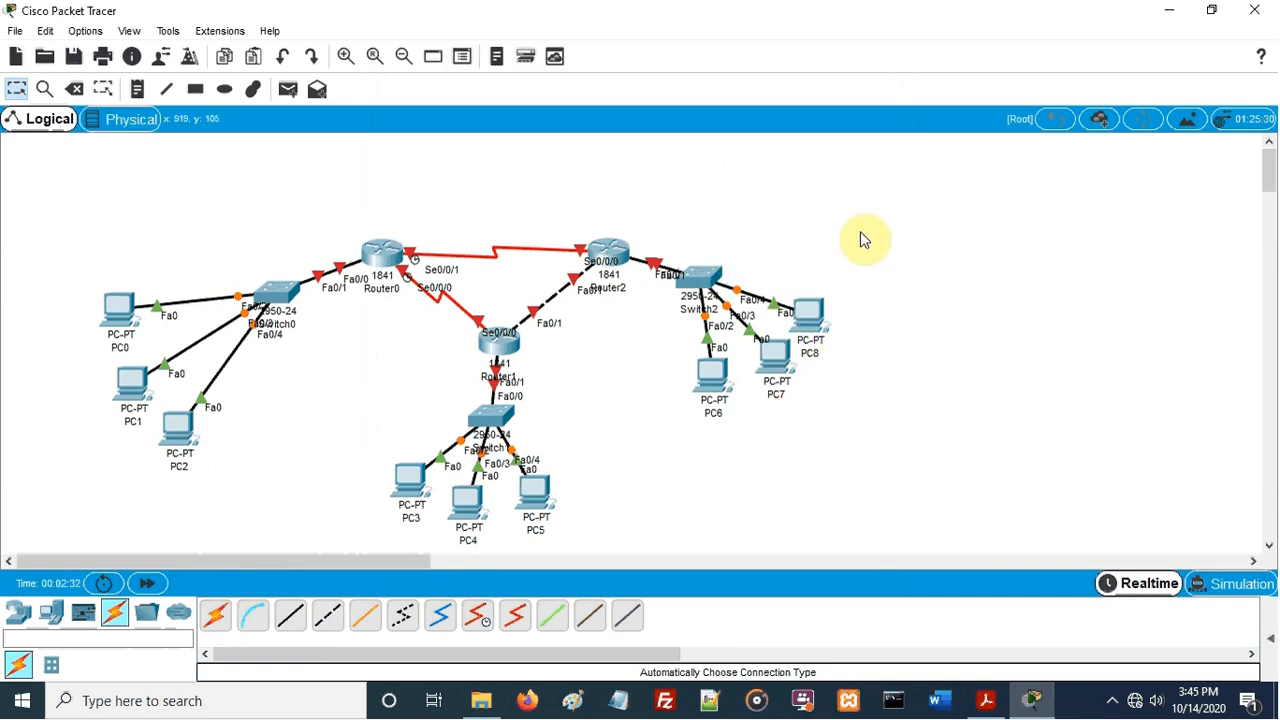
Move Router0, Router2 and Router1 slightly upward to space them farther from their switches
left_click_drag(393, 256, 391, 219)
left_click_drag(608, 251, 618, 219)
left_click_drag(503, 347, 494, 320)
left_click(472, 415)
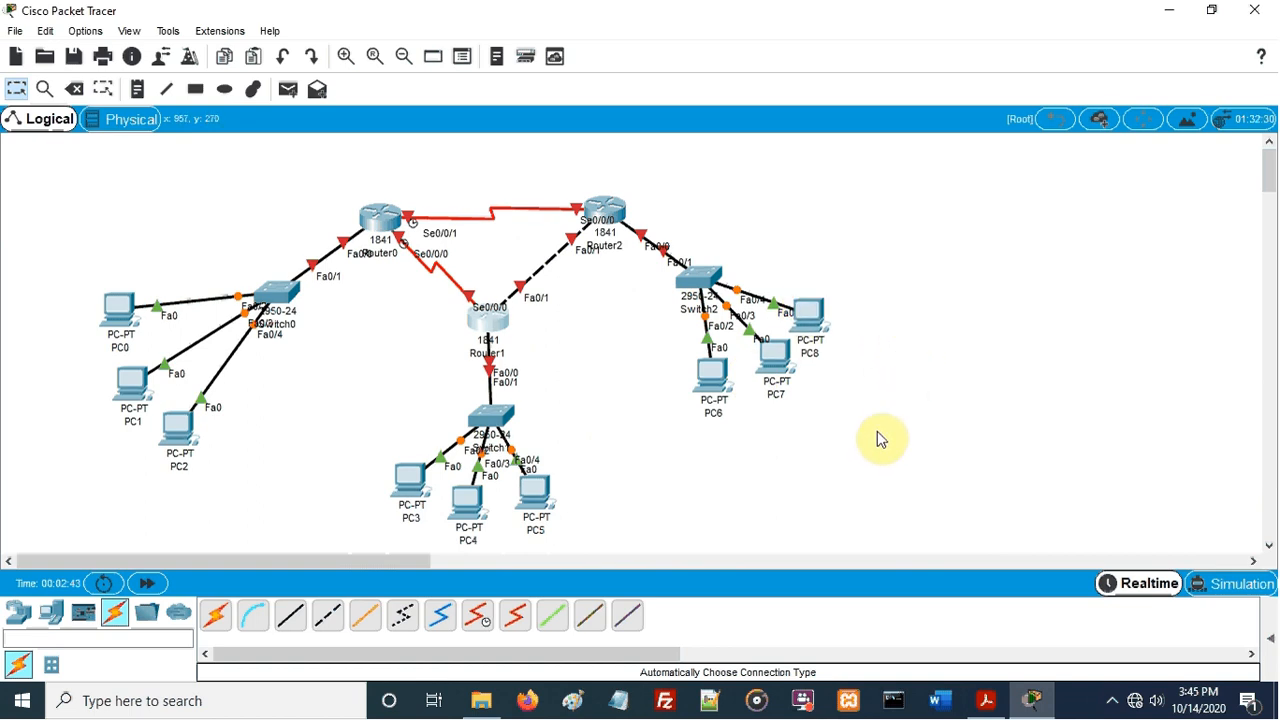
Move PC6, PC7 and PC8 together farther below Switch2
left_click_drag(919, 472, 707, 323)
left_click_drag(766, 354, 771, 414)
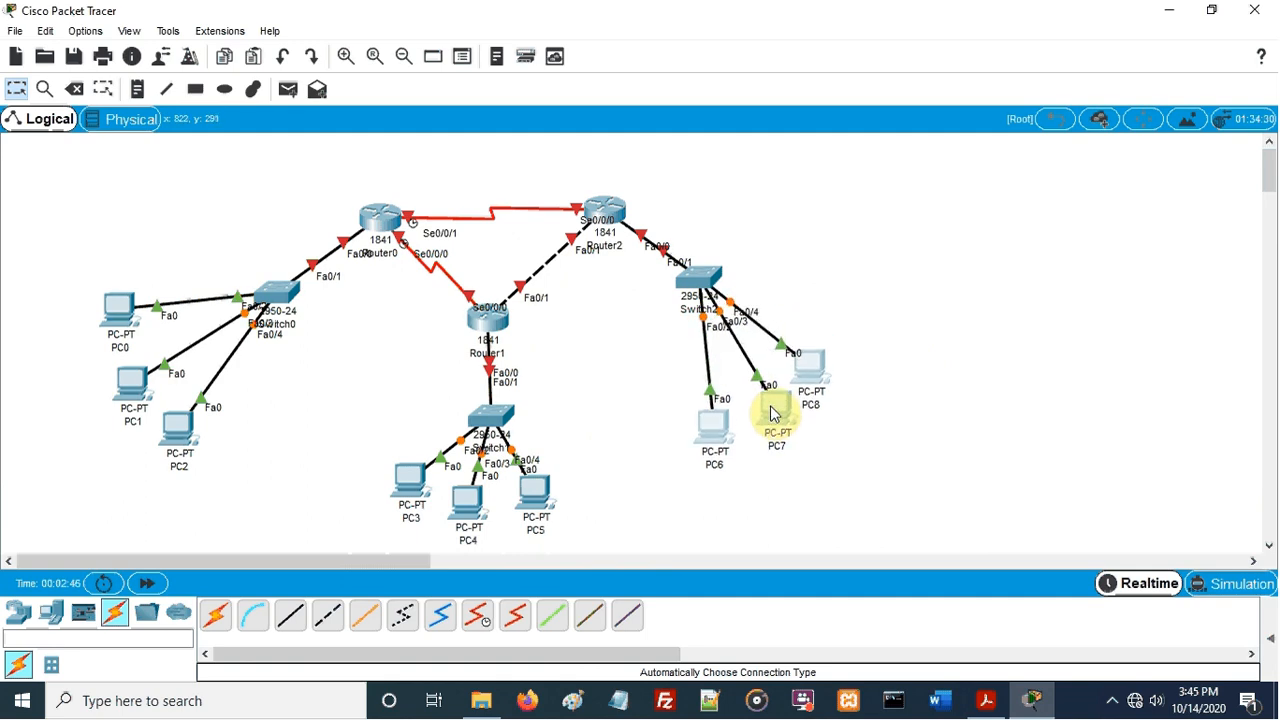
left_click(904, 266)
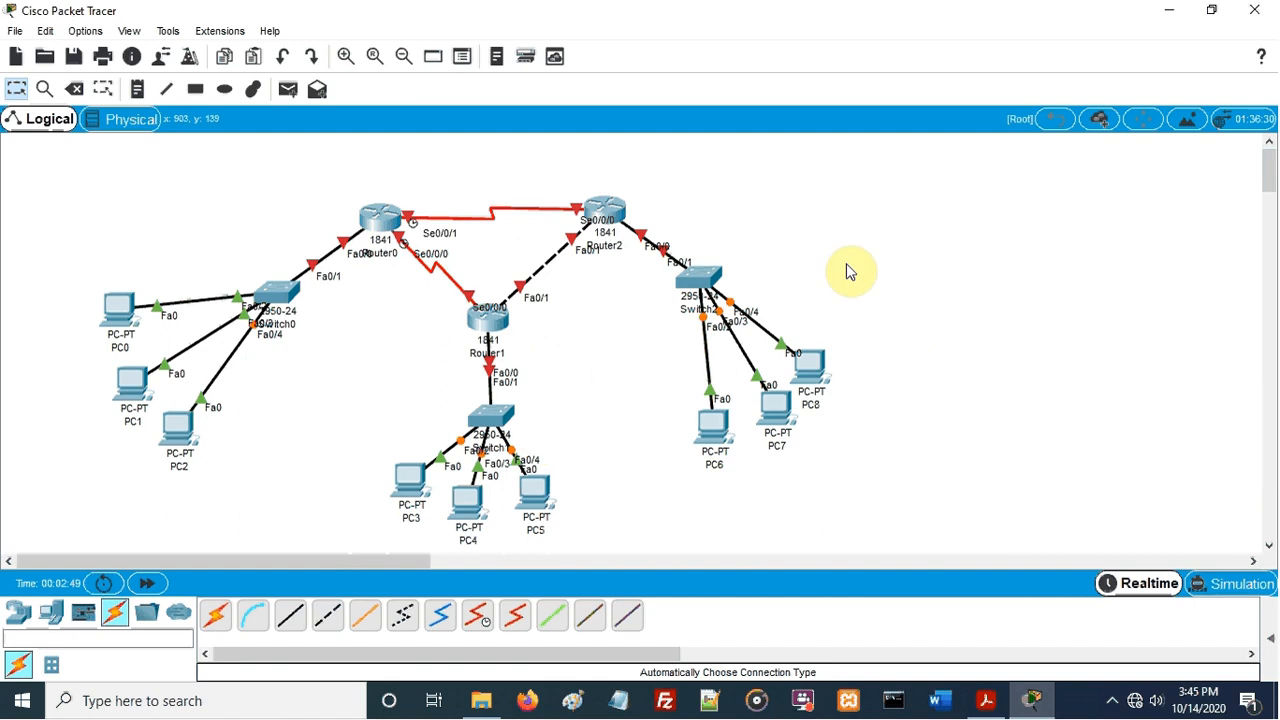
Open Router0's command line, decline the initial configuration dialog, and enter global configuration mode with ena and conf t
left_click(387, 224)
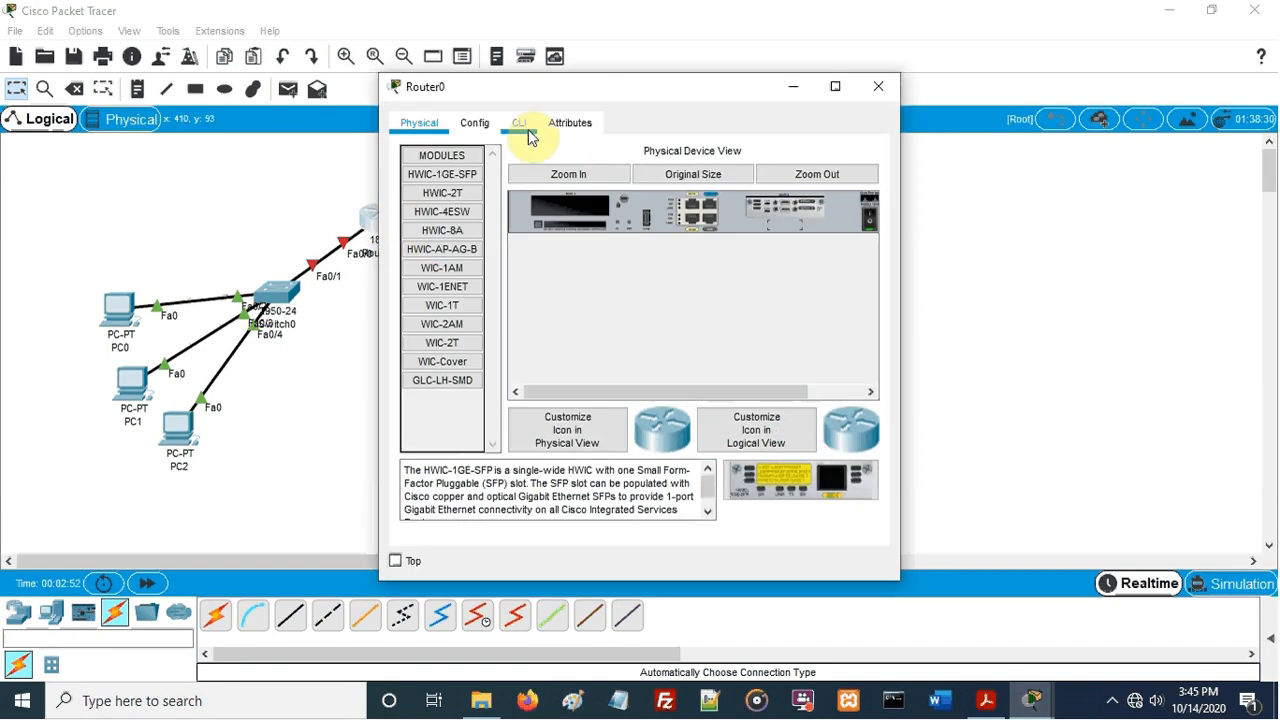
left_click(518, 124)
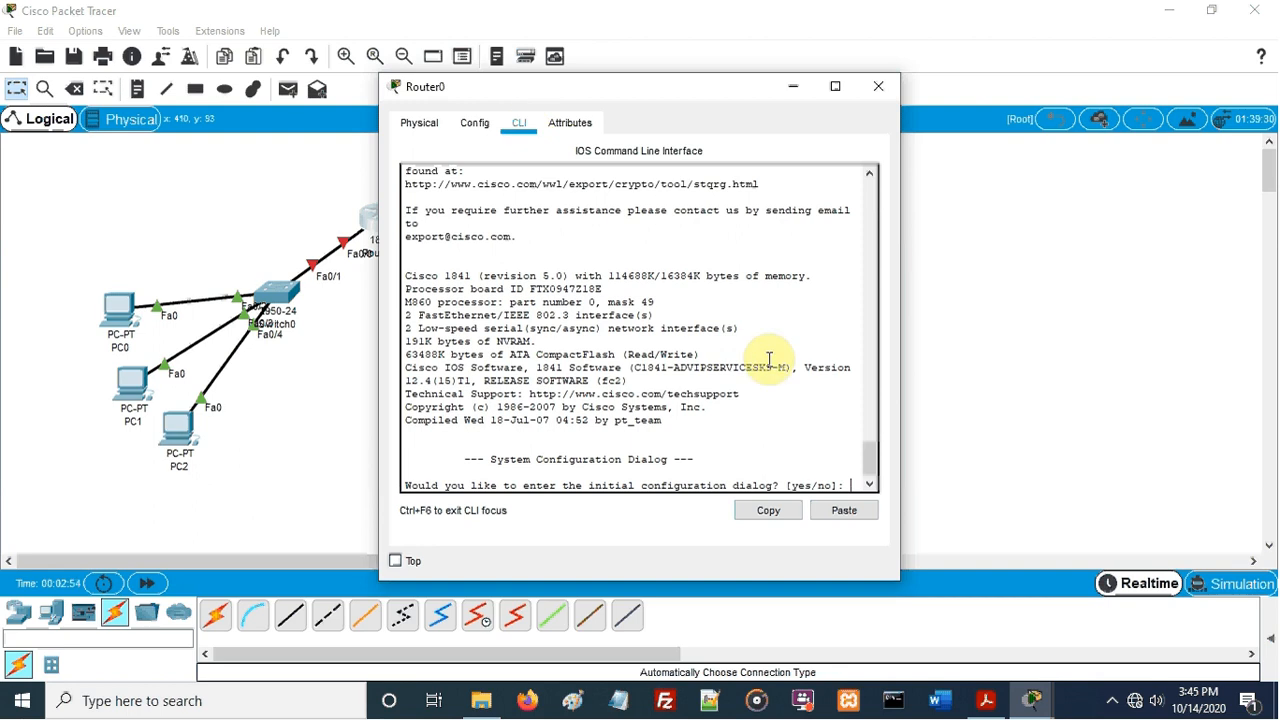
type("no")
key("Return")
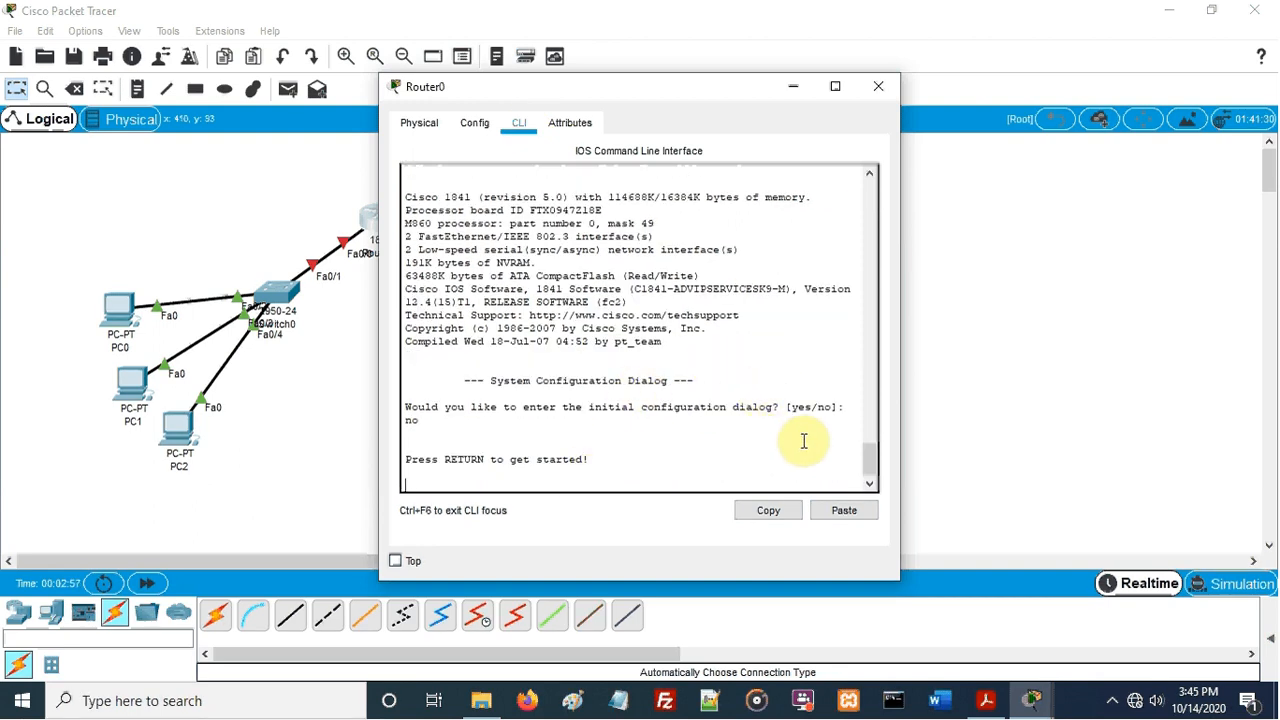
key("Return")
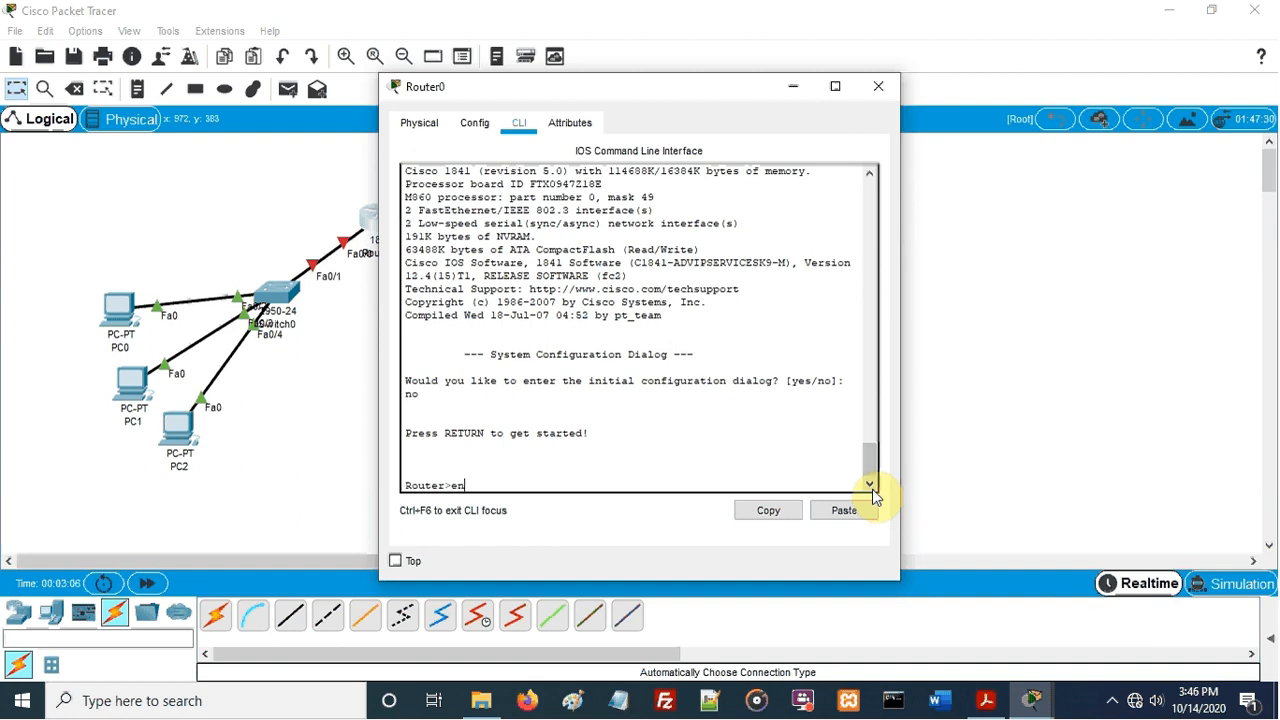
key("Return")
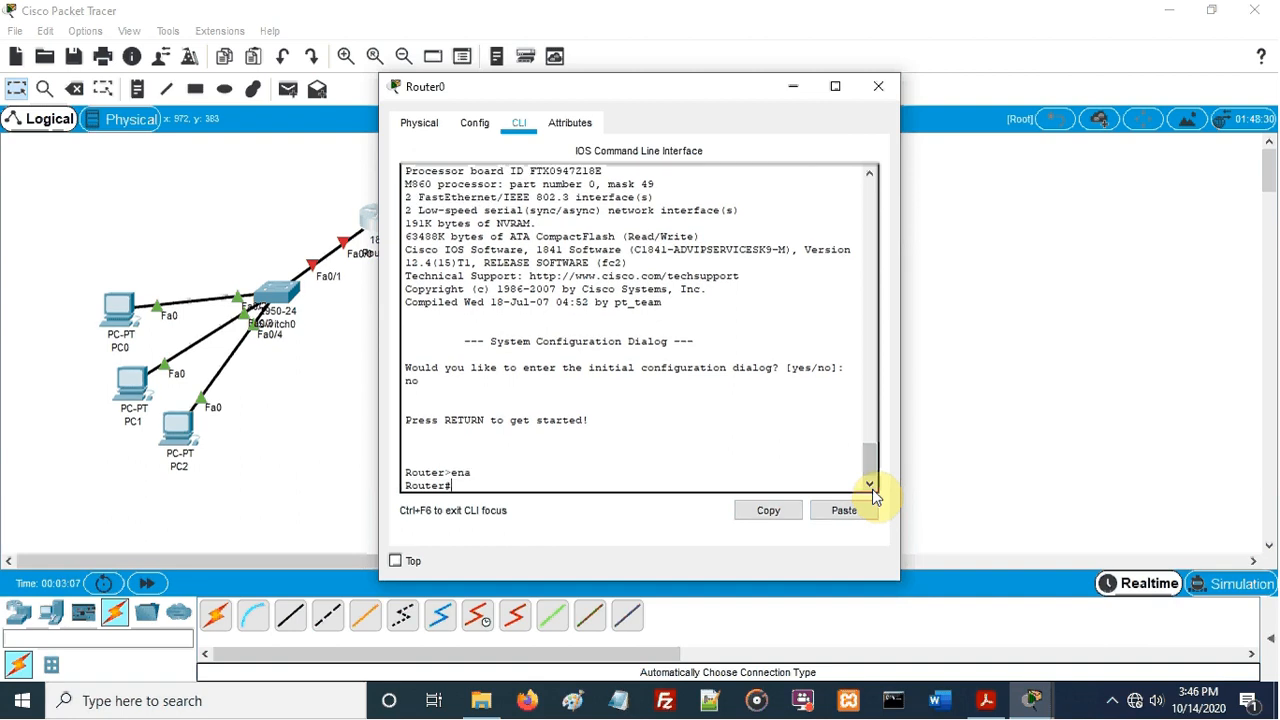
type("conf t")
key("Return")
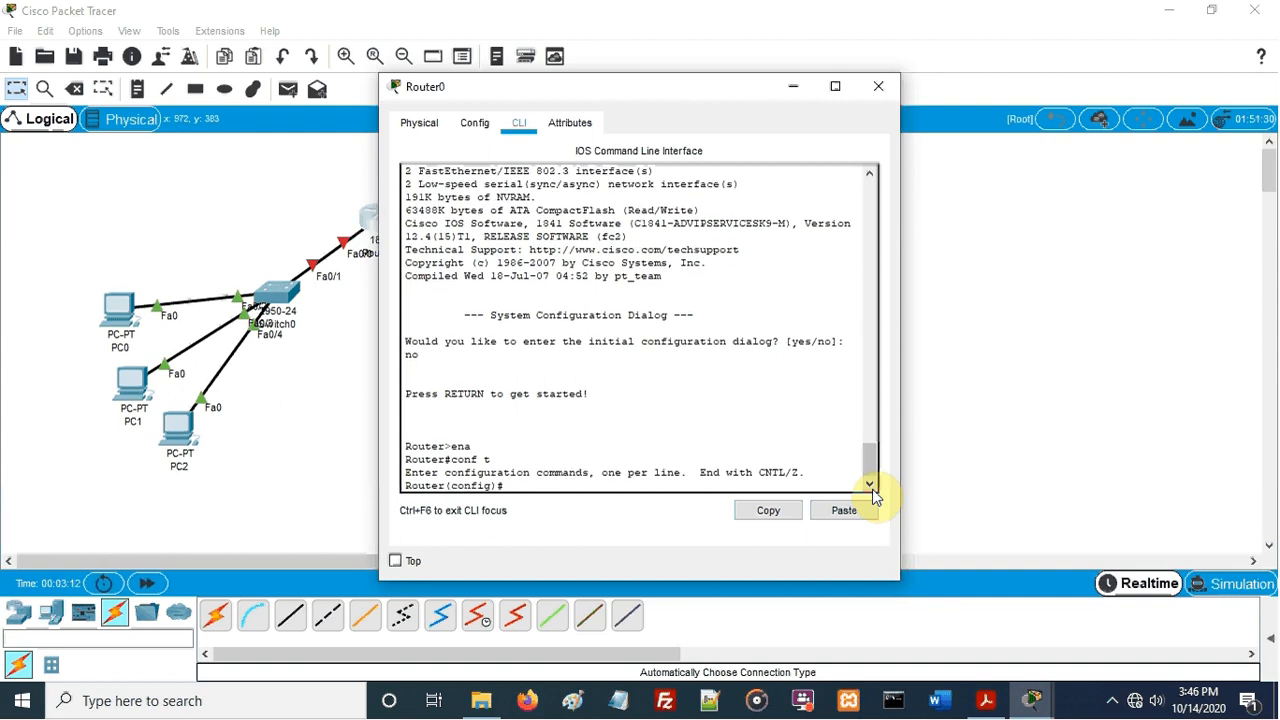
Move the Router0 window clear of the topology and enter interface configuration with int fa0/0
left_click_drag(657, 90, 906, 102)
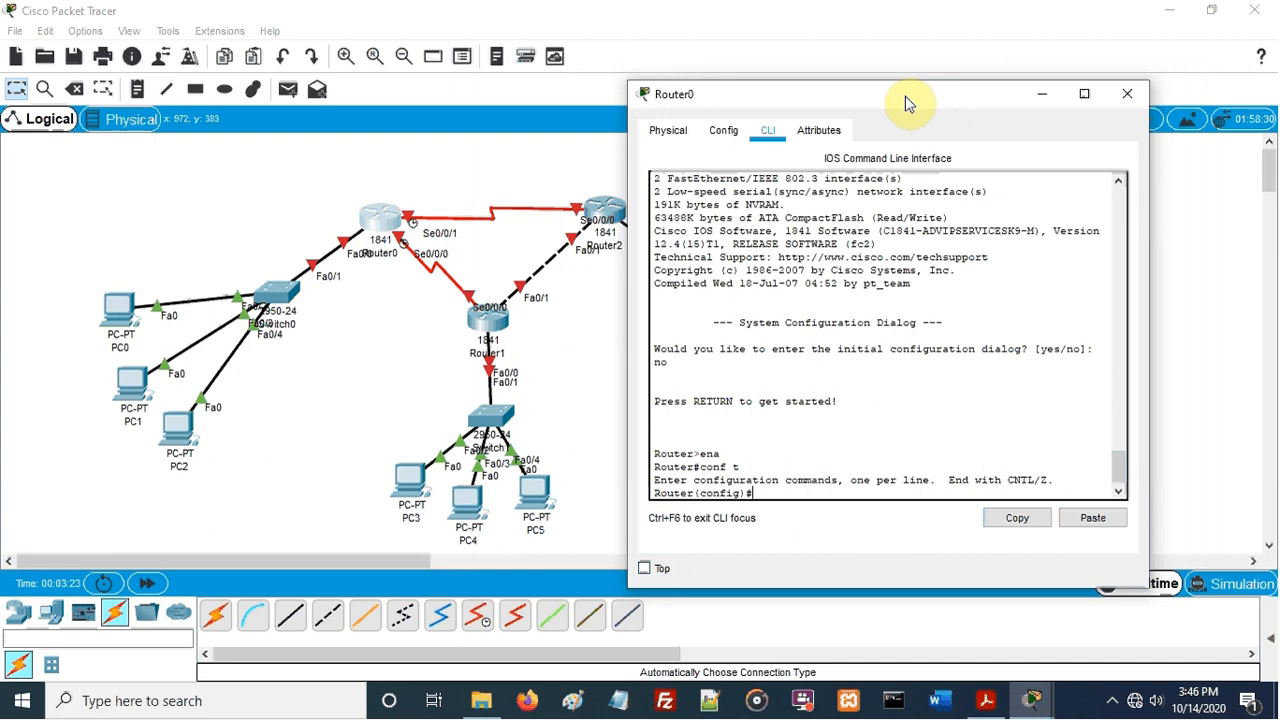
type("int fa0/0")
key("Return")
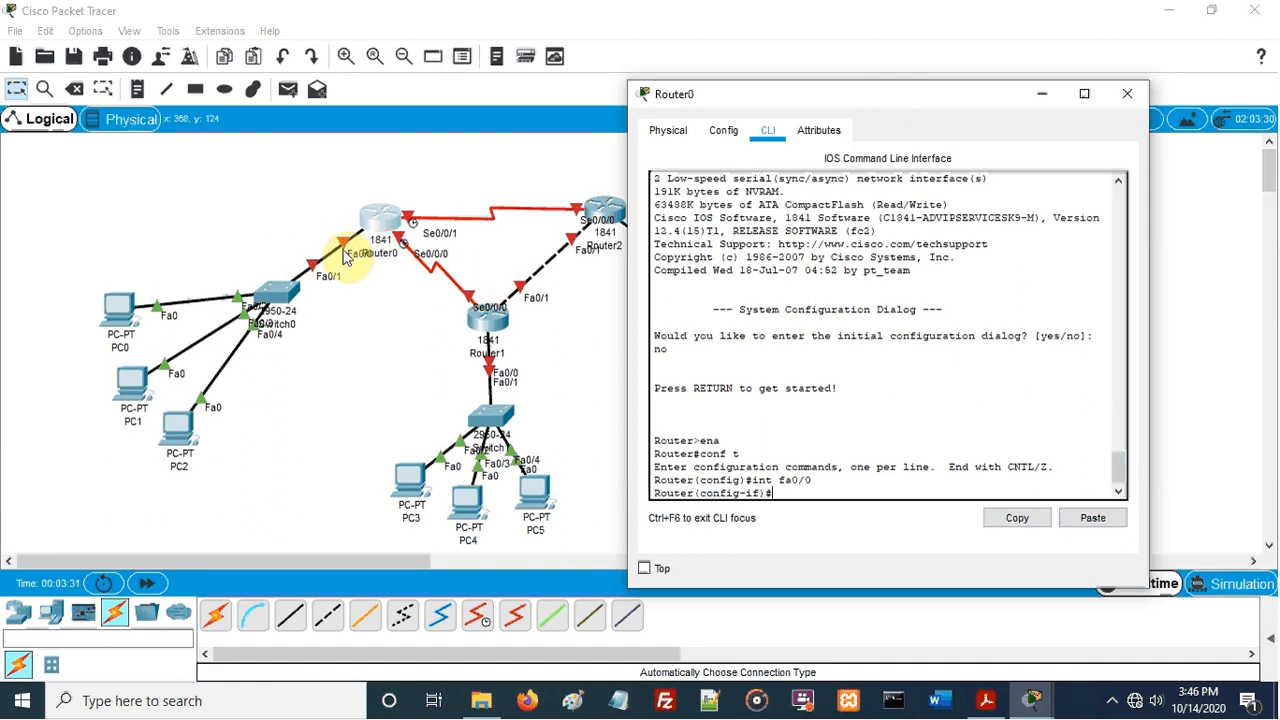
Add a note reading 192.168.10.0/24 beside the link between Router0 and Switch0
left_click(141, 89)
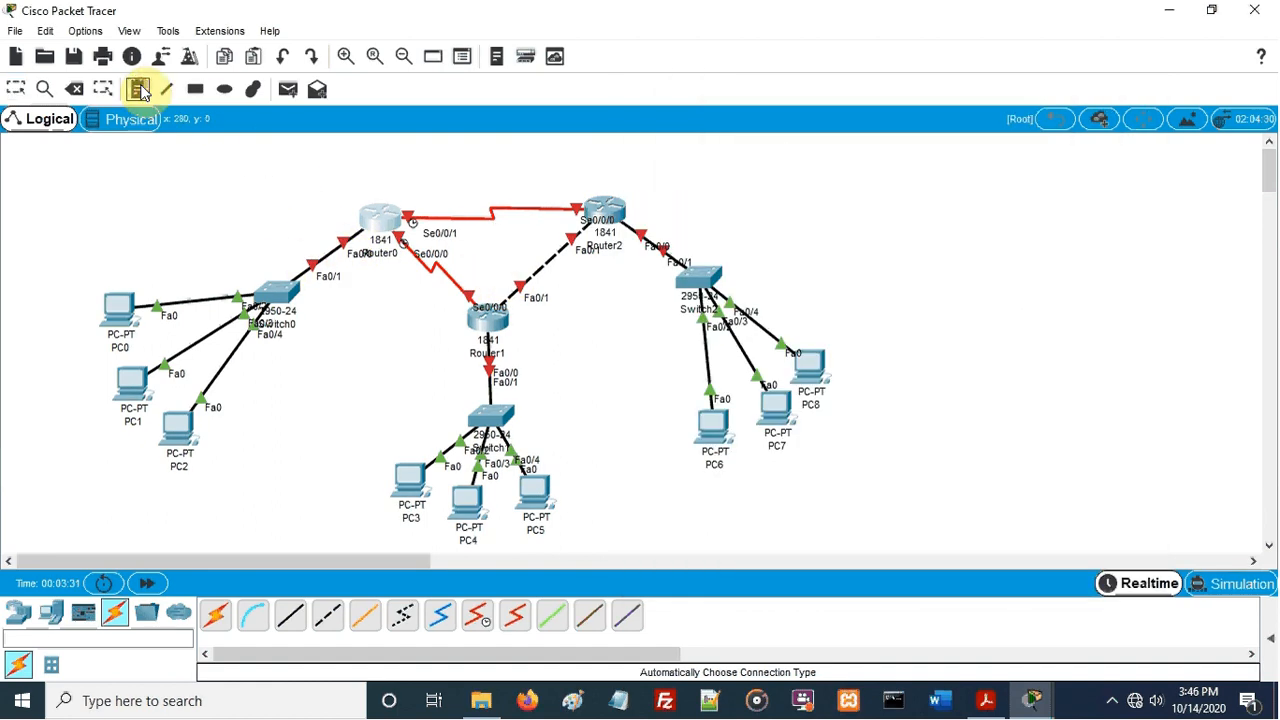
left_click(280, 236)
type("R92.168")
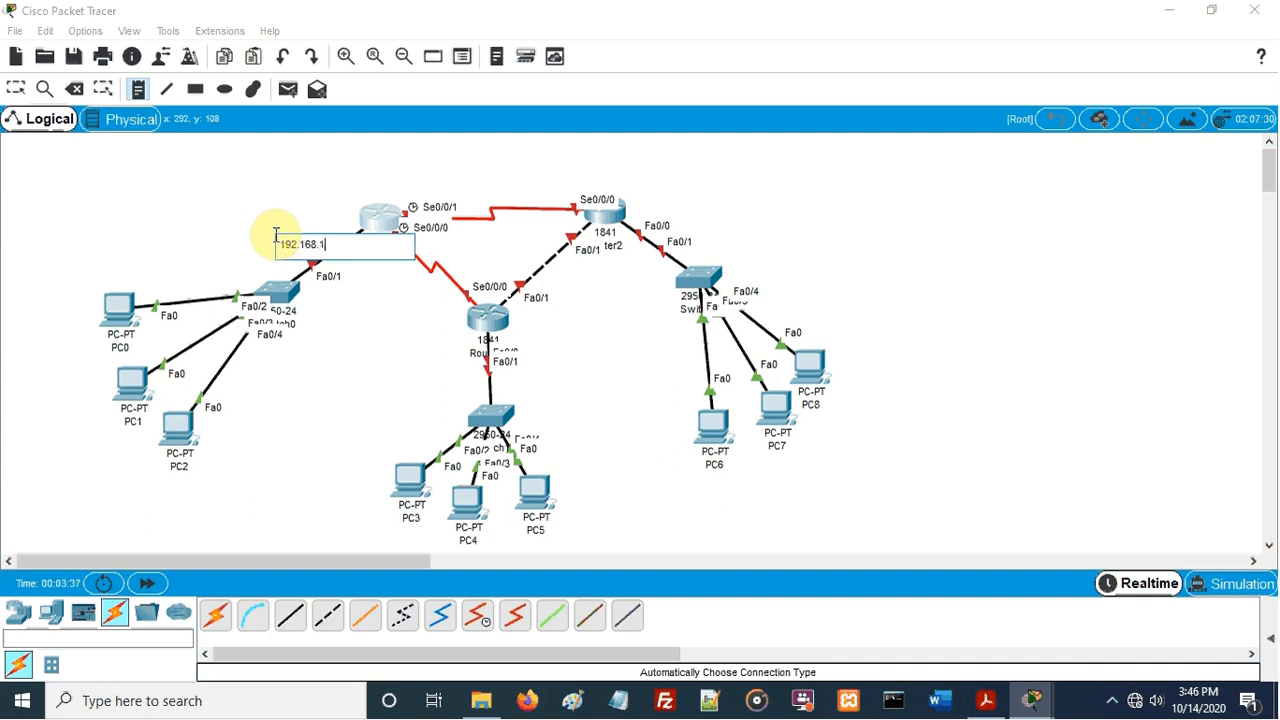
type(".10.0/824")
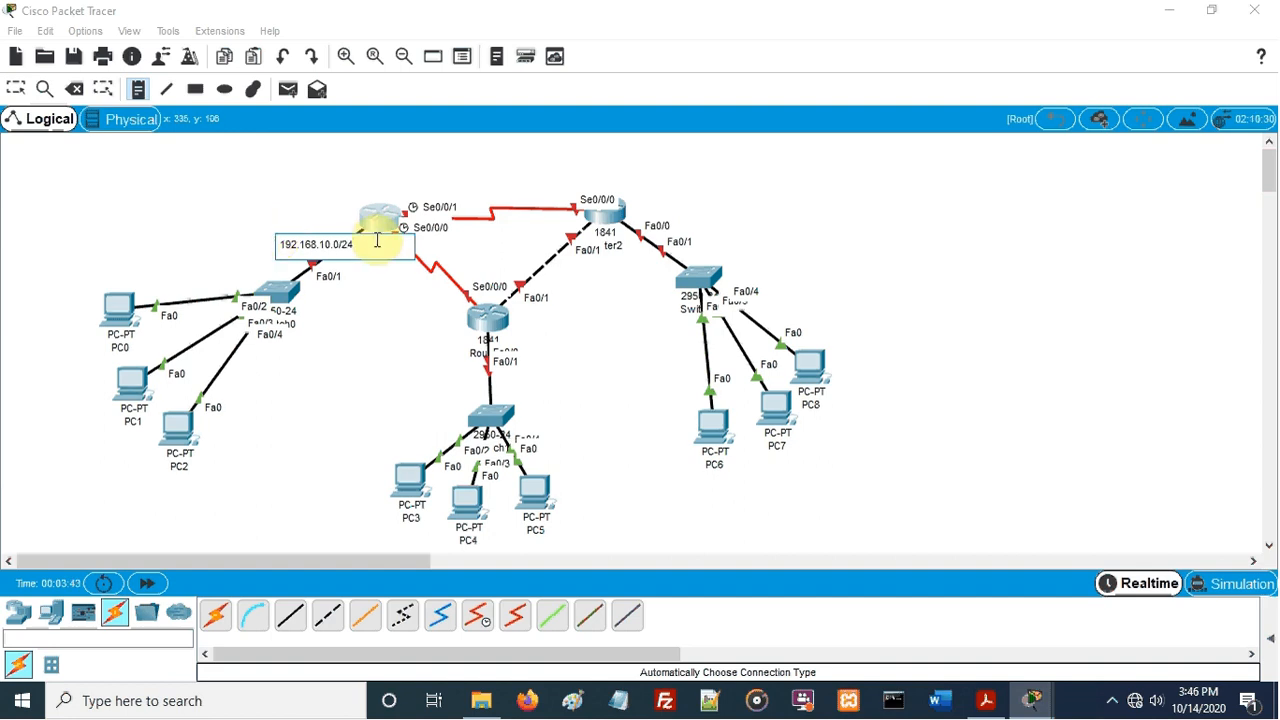
Copy the existing note's text and add a note reading 192.168.20.0/24 beside the serial link between Router0 and Router1
key("ctrl+a")
key("ctrl+c")
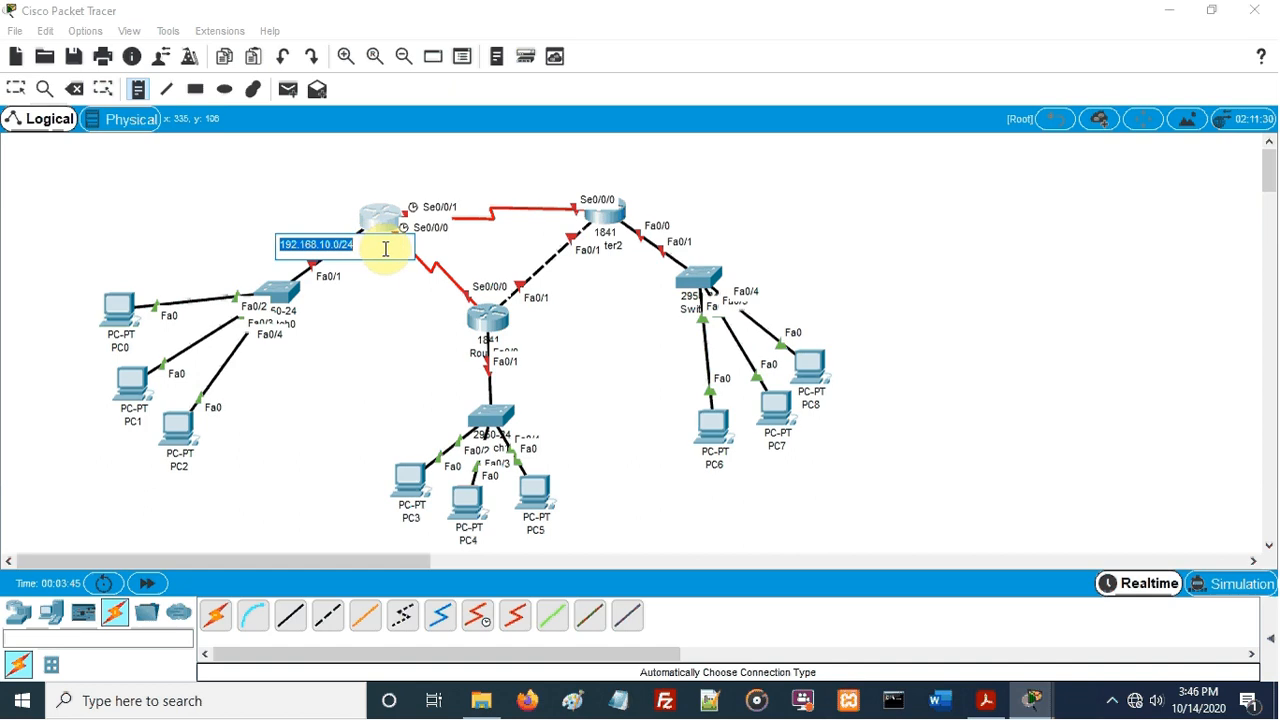
left_click(139, 90)
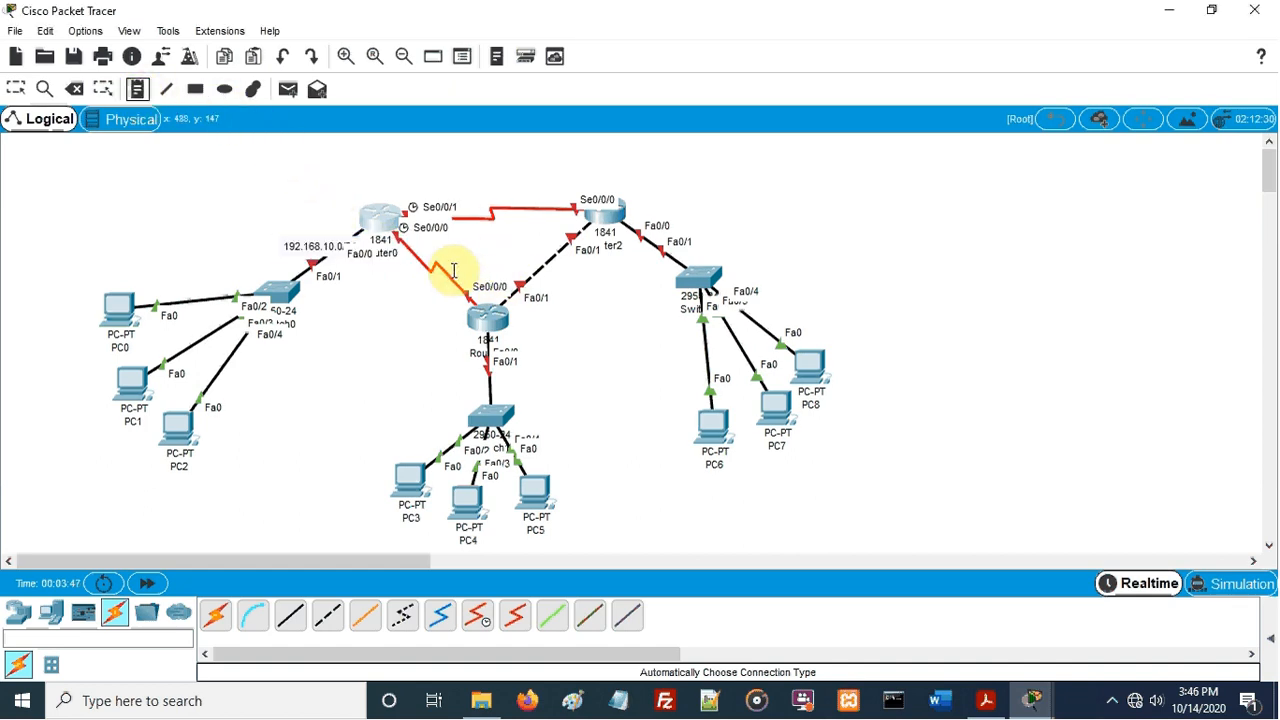
left_click(413, 271)
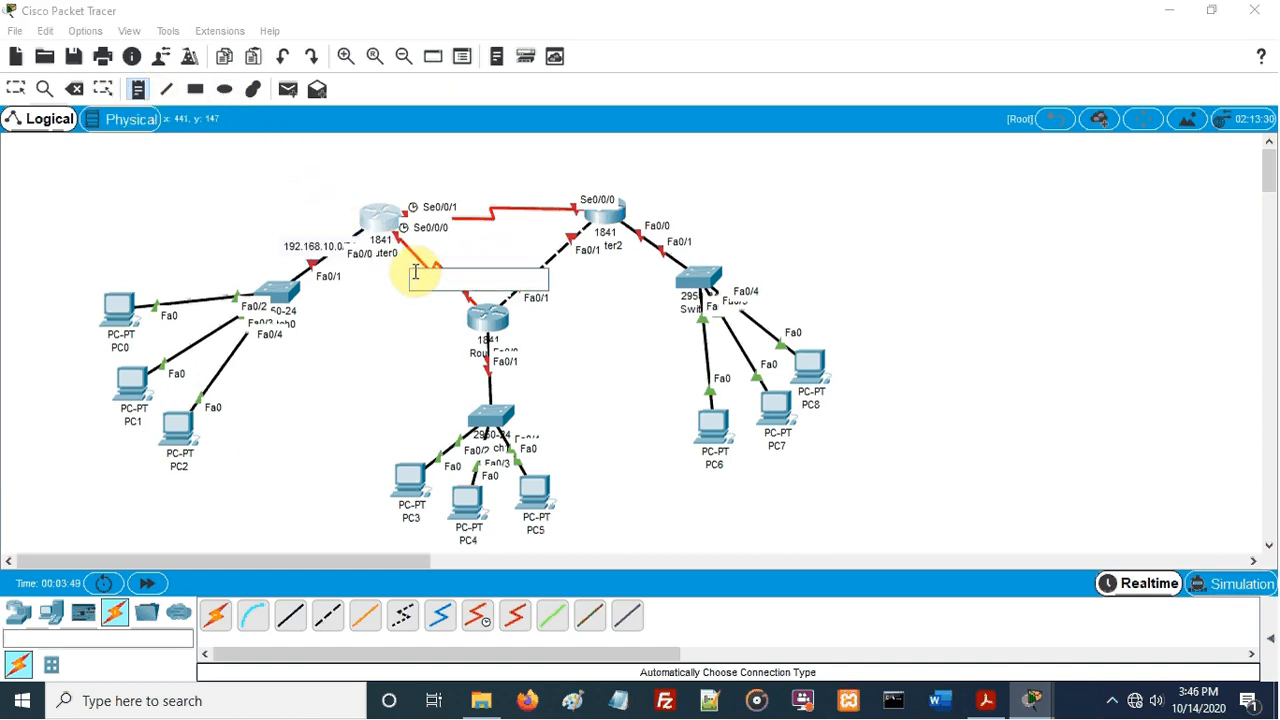
key("ctrl+v")
key("BackSpace")
type("2")
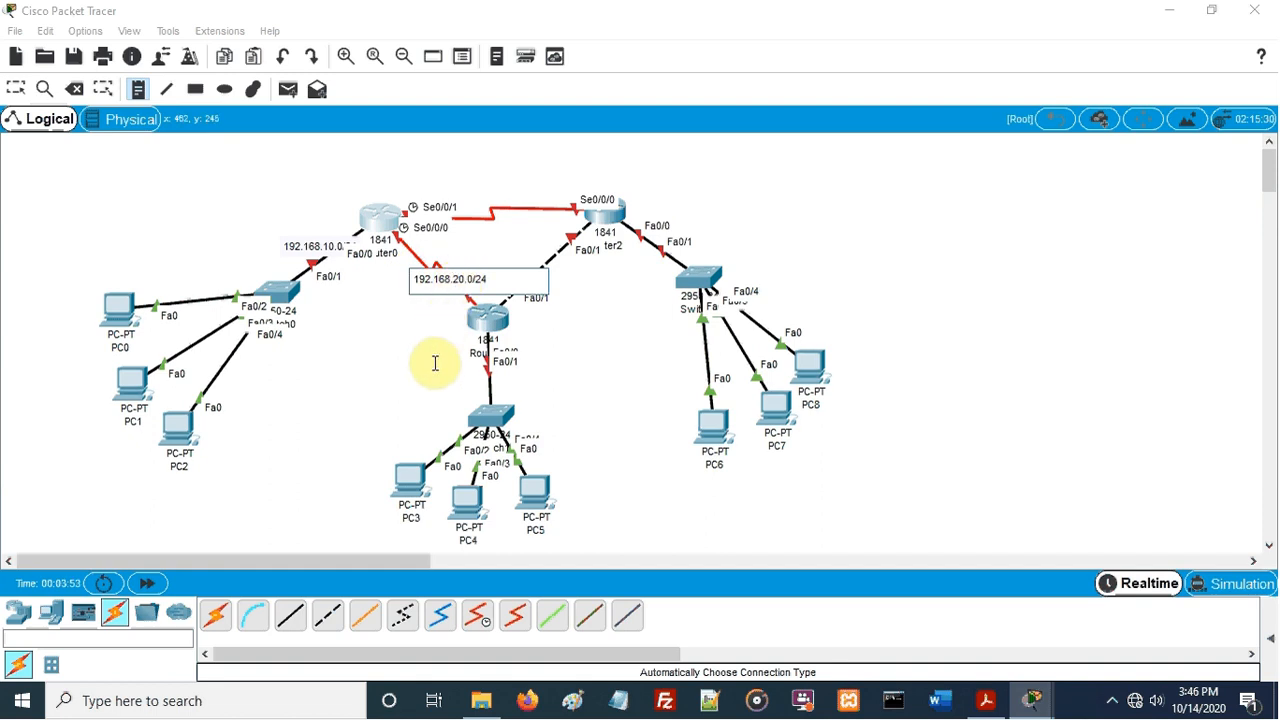
key("Escape")
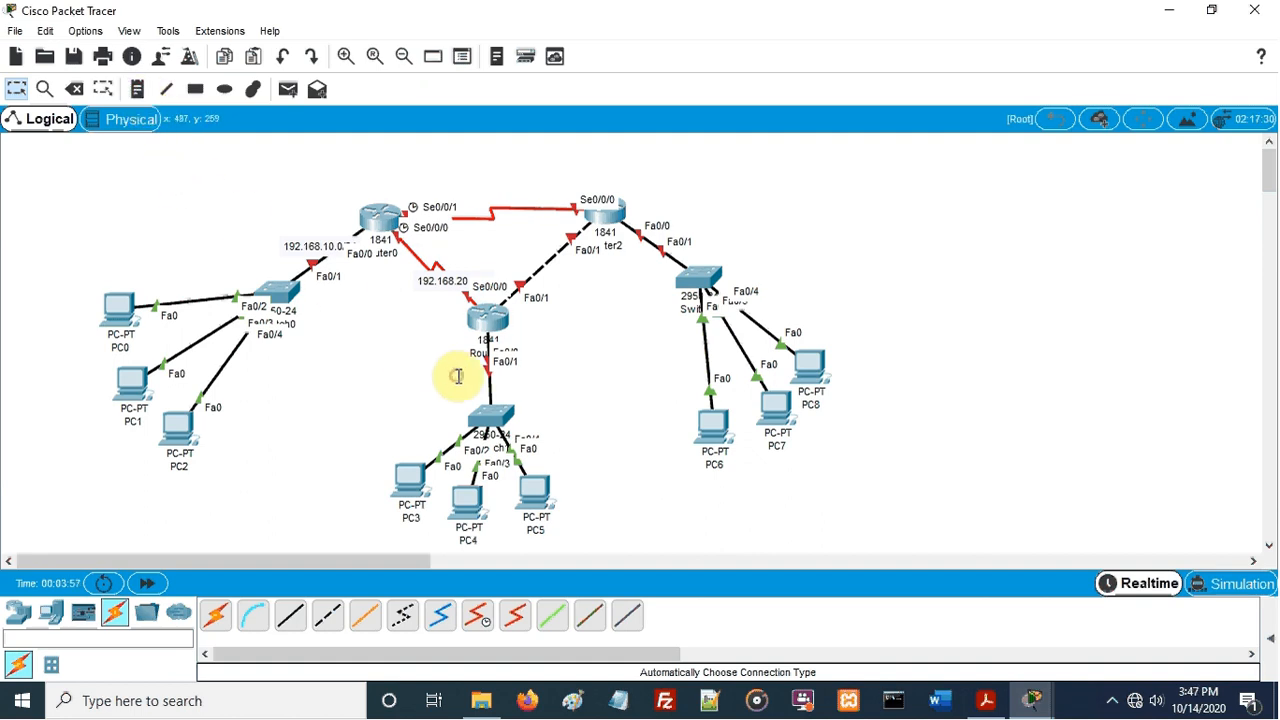
Add a note reading 192.168.30.0/24 beside the link between Router1 and Switch1
left_click(137, 89)
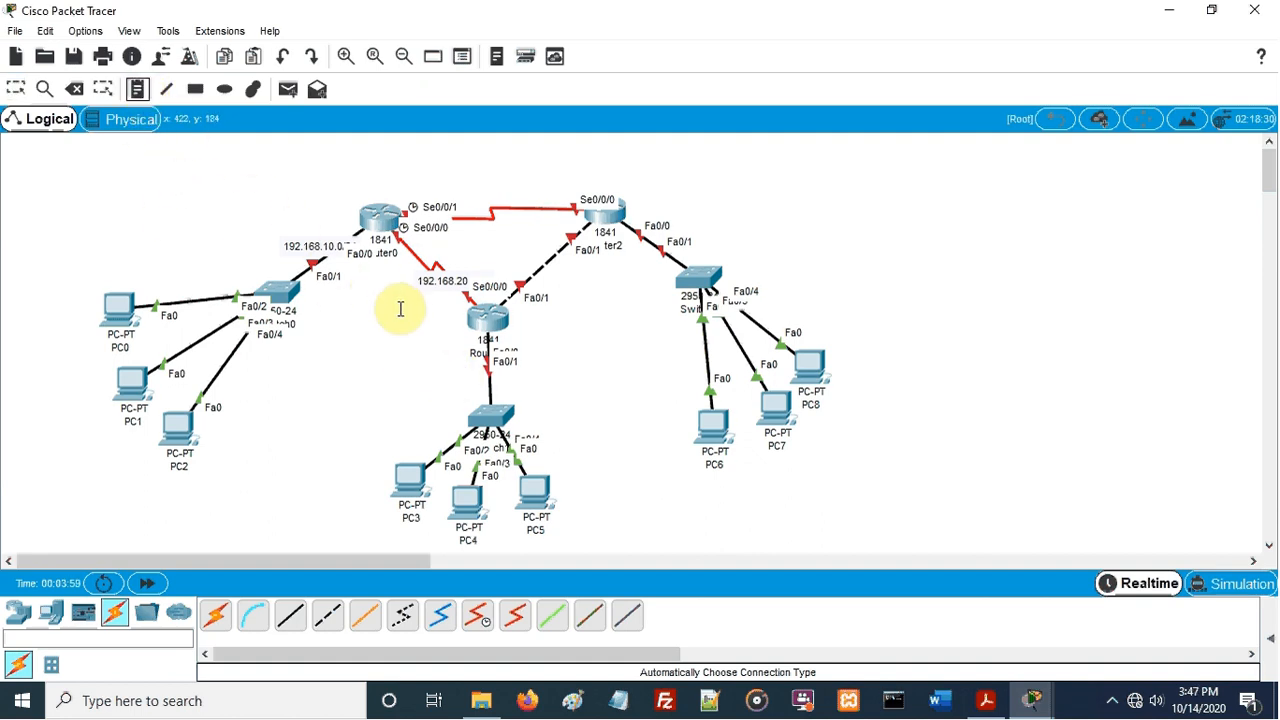
left_click(428, 367)
type("192.168.10.0/24")
left_click(477, 378)
key("BackSpace")
type("3")
Add a note reading 192.168.40.0/24 beside the link between Router1 and Router2
left_click(139, 87)
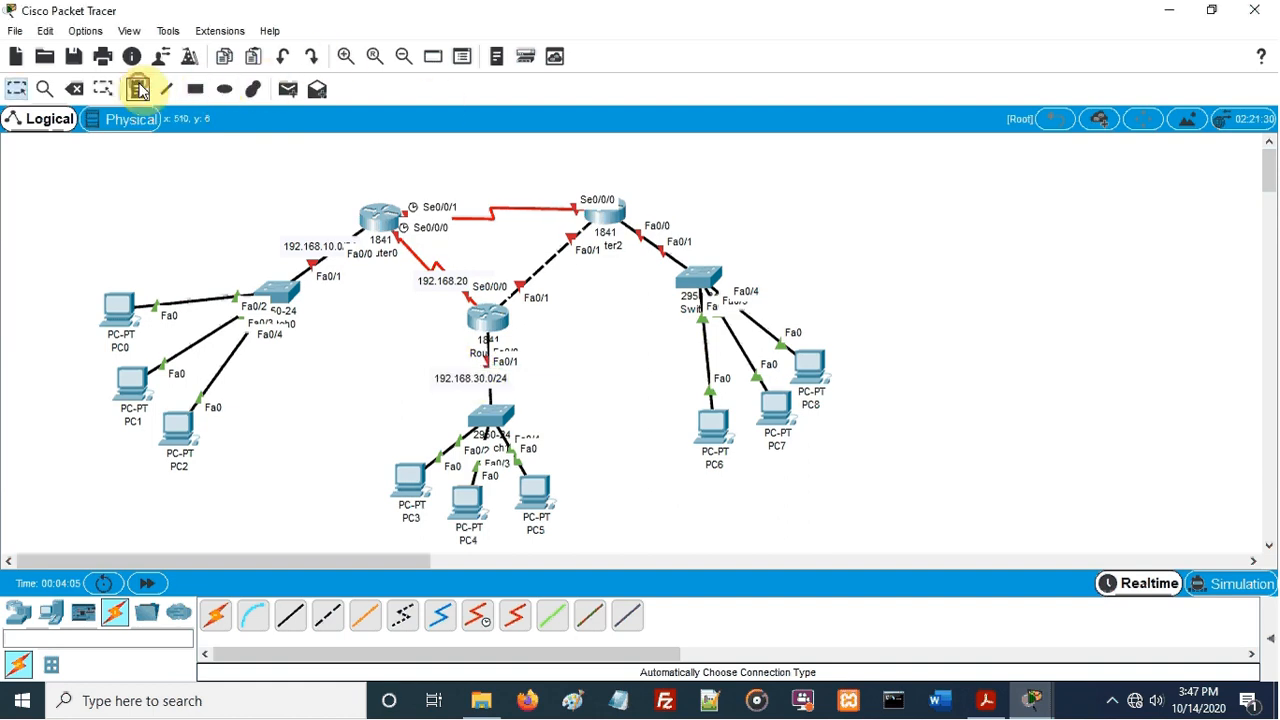
left_click(533, 253)
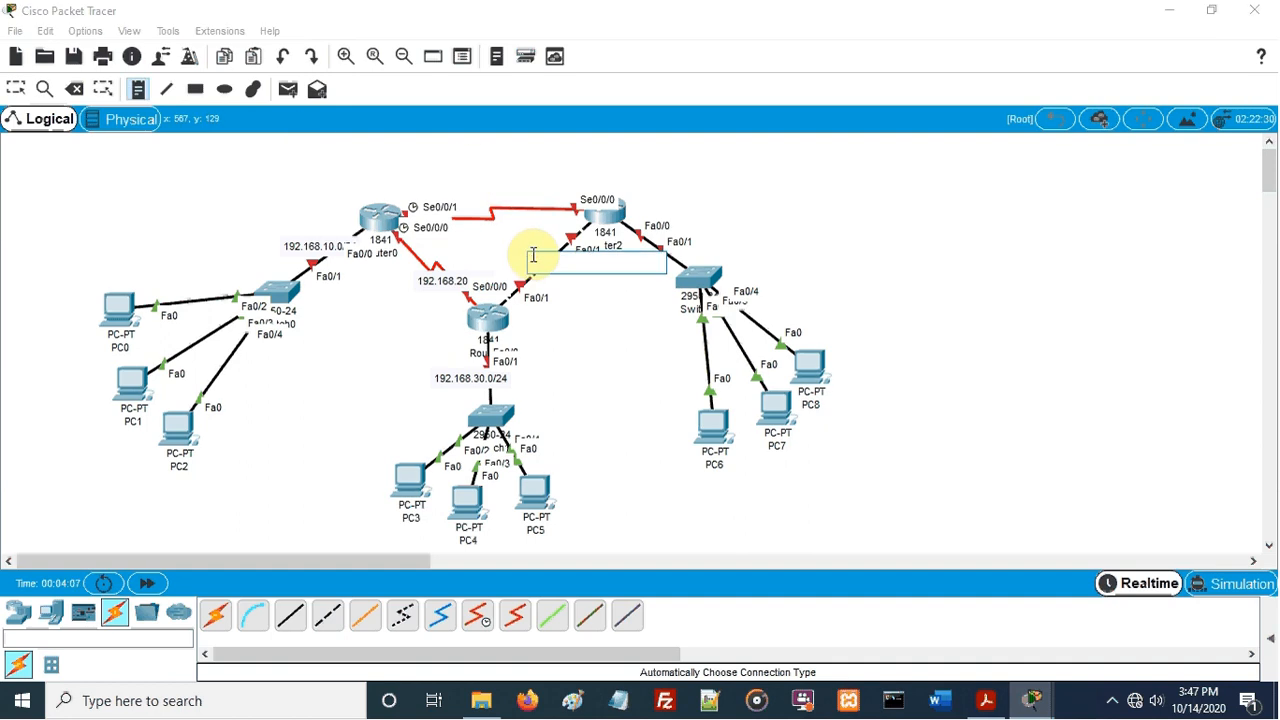
key("ctrl+v")
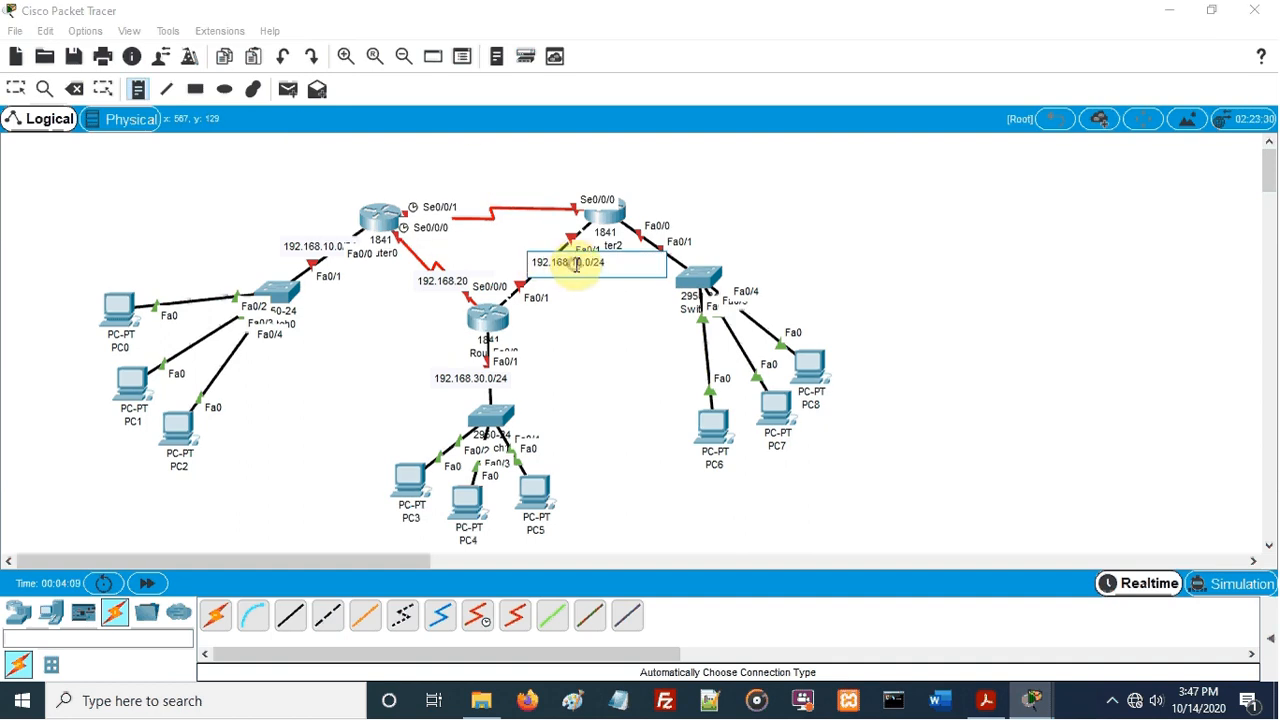
key("BackSpace")
type("4")
Add a note reading 192.168.60.0/24 beside the link between Router2 and Switch2
left_click(137, 92)
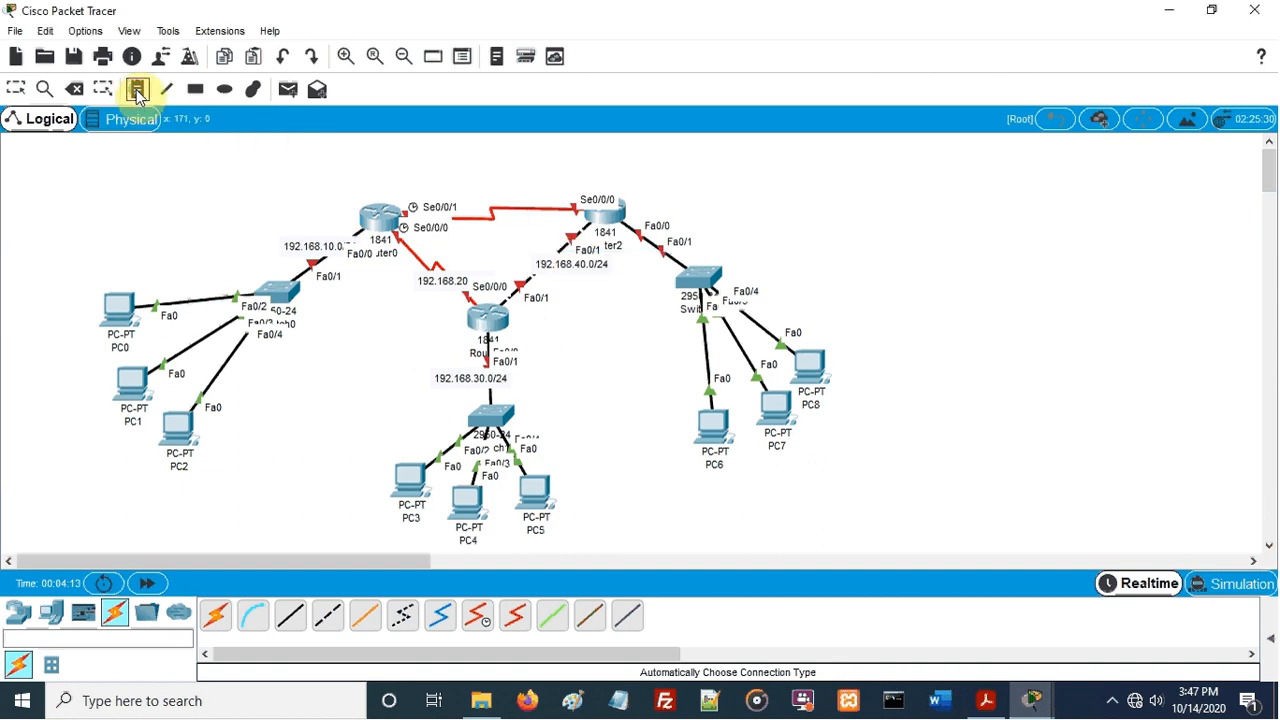
left_click(652, 251)
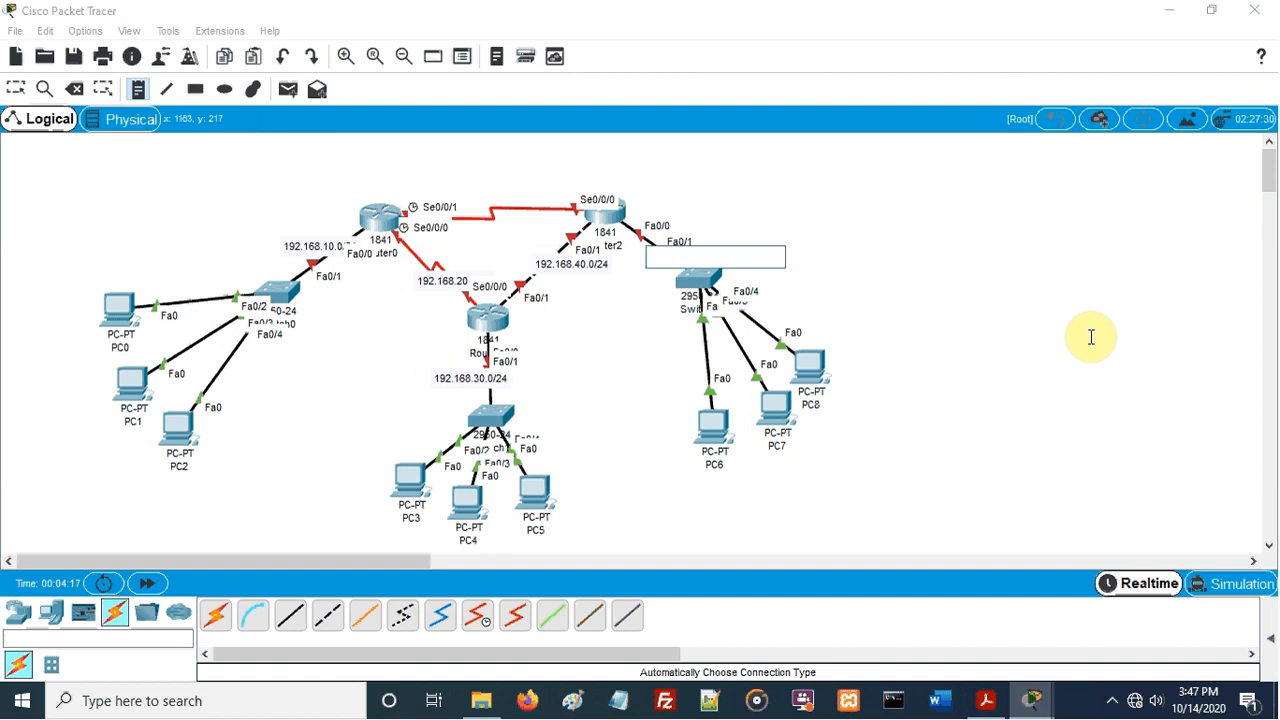
key("ctrl+v")
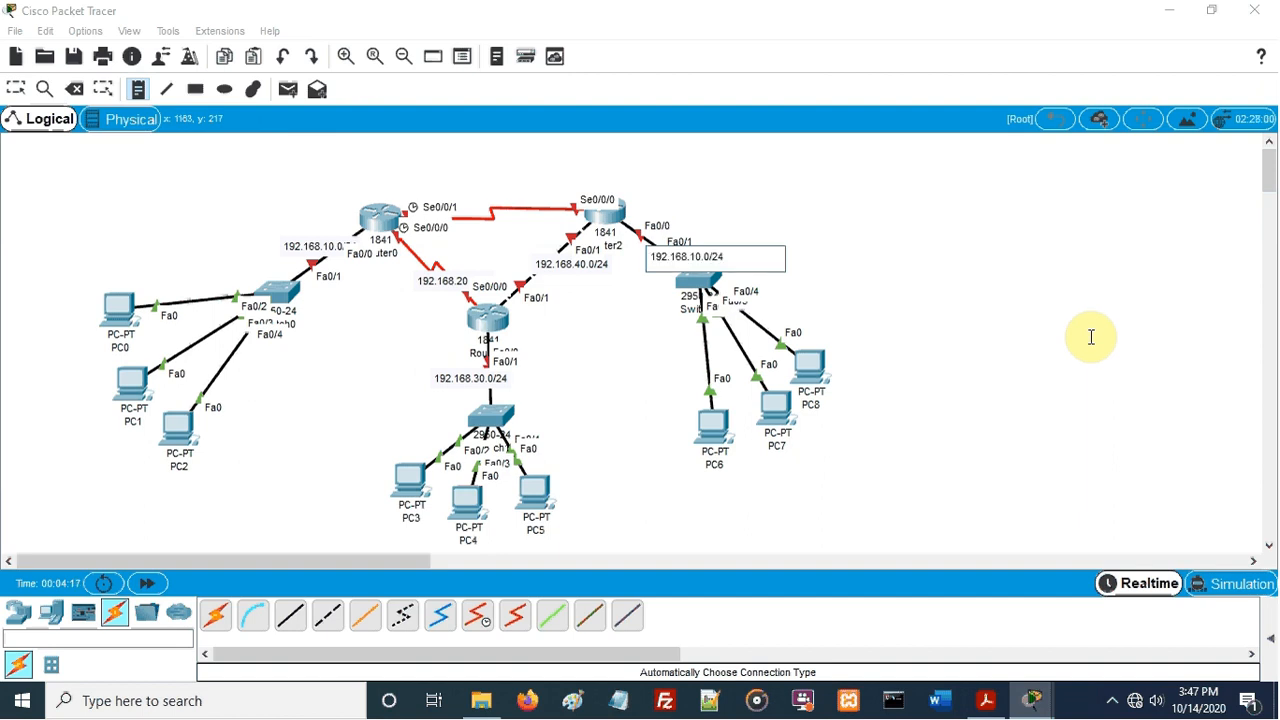
left_click(692, 257)
key("BackSpace")
type("6")
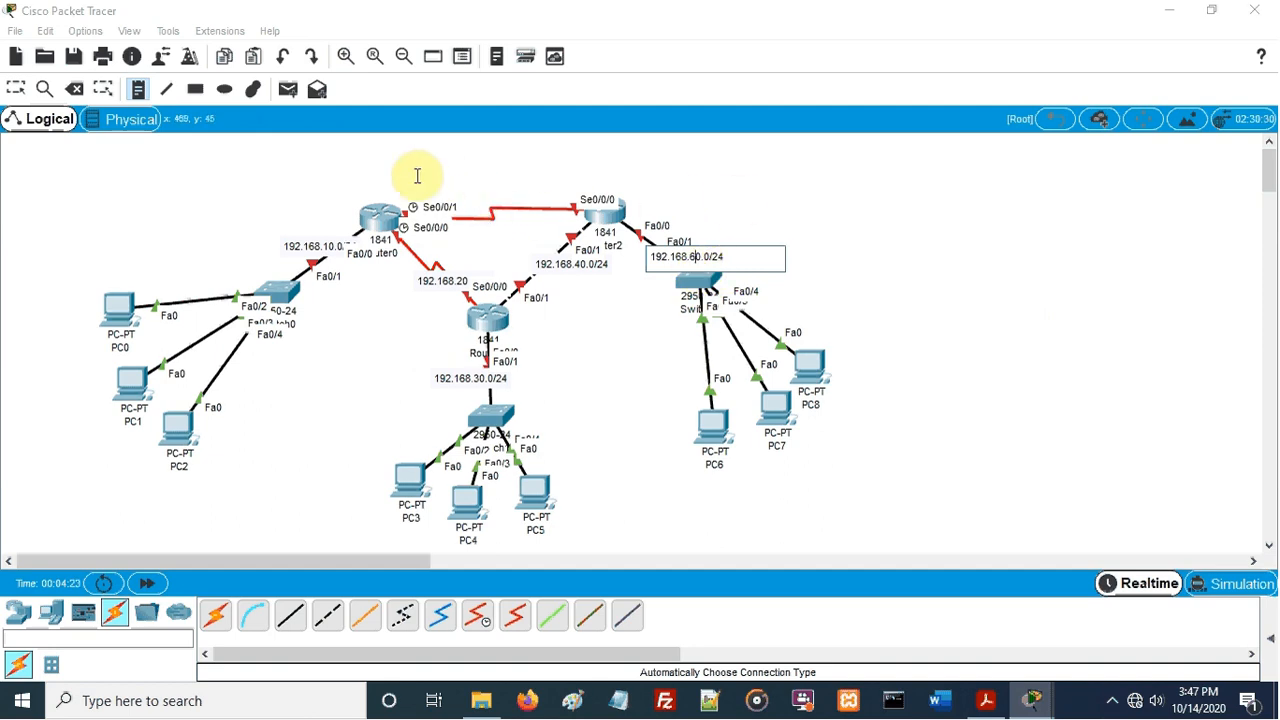
Add a note reading 192.168.50.0/24 on the serial link between Router0 and Router2
left_click(141, 89)
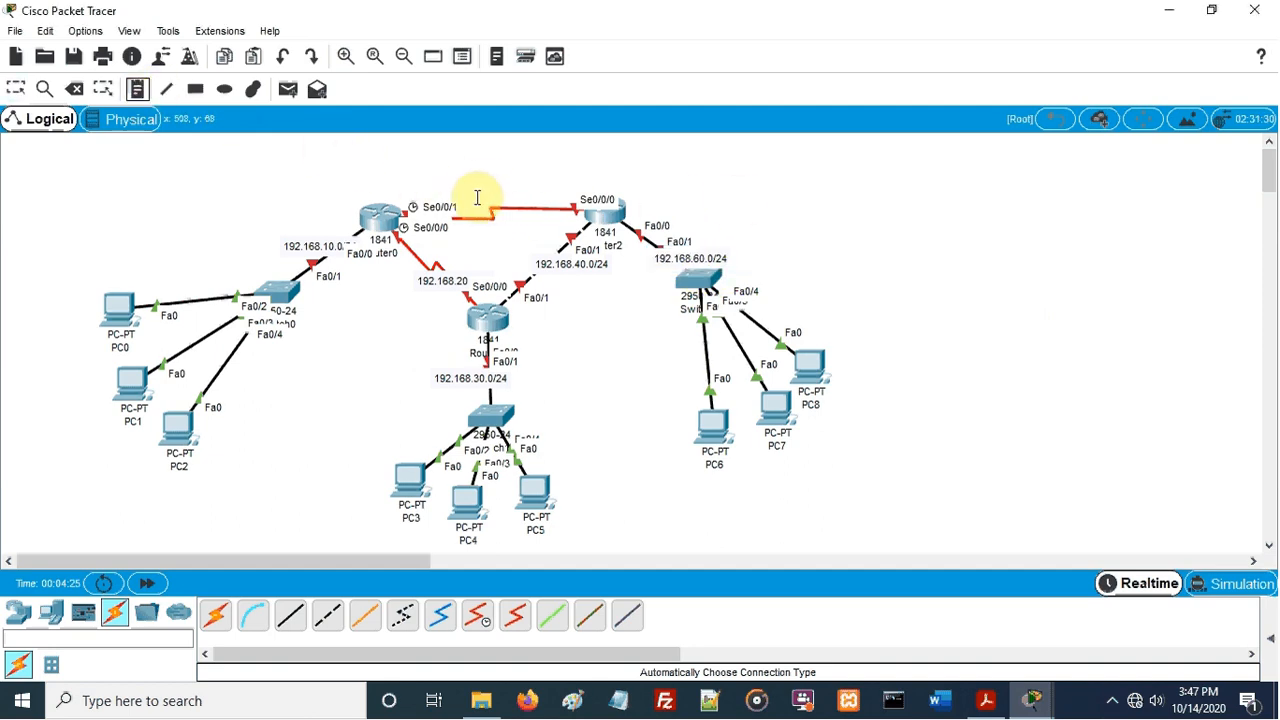
left_click(481, 198)
type("192.168.70.0/24")
left_click(517, 207)
key("BackSpace")
type("1")
key("BackSpace")
type("5")
left_click(800, 215)
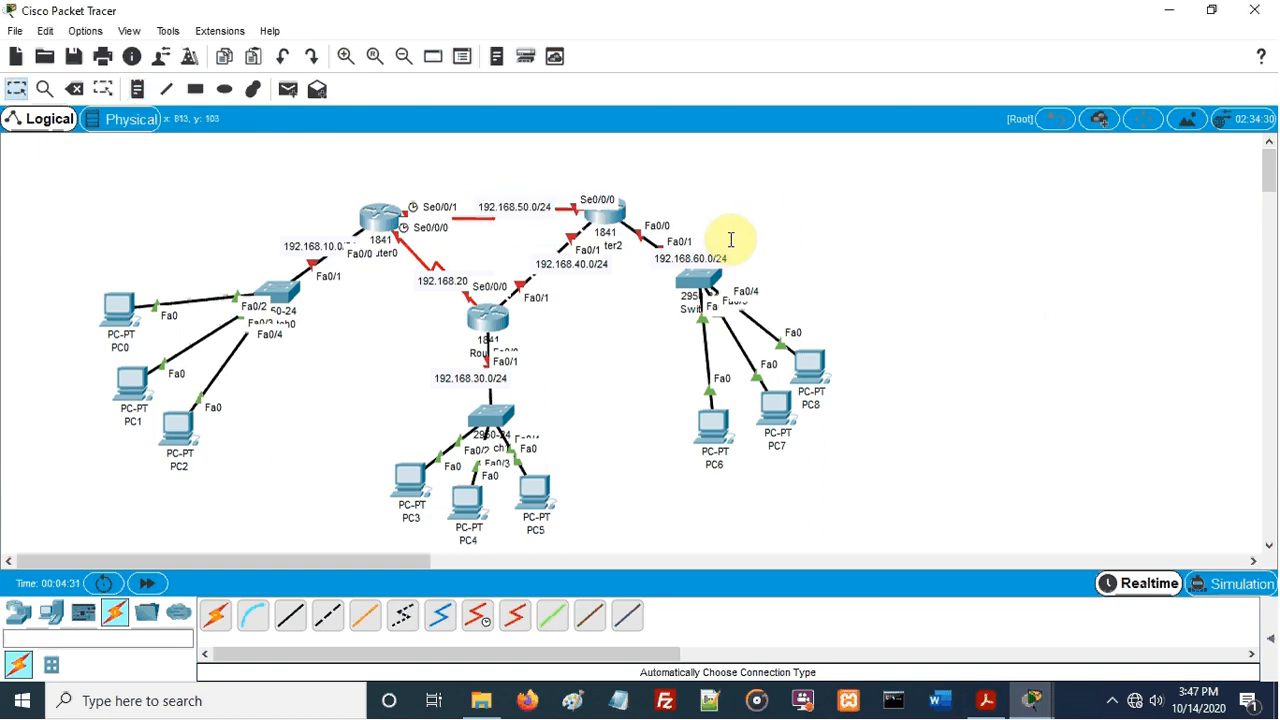
Move the 192.168.60.0, 192.168.20.0, 192.168.10.0 and 192.168.30.0 notes clear of the devices and port labels
left_click_drag(710, 258, 762, 225)
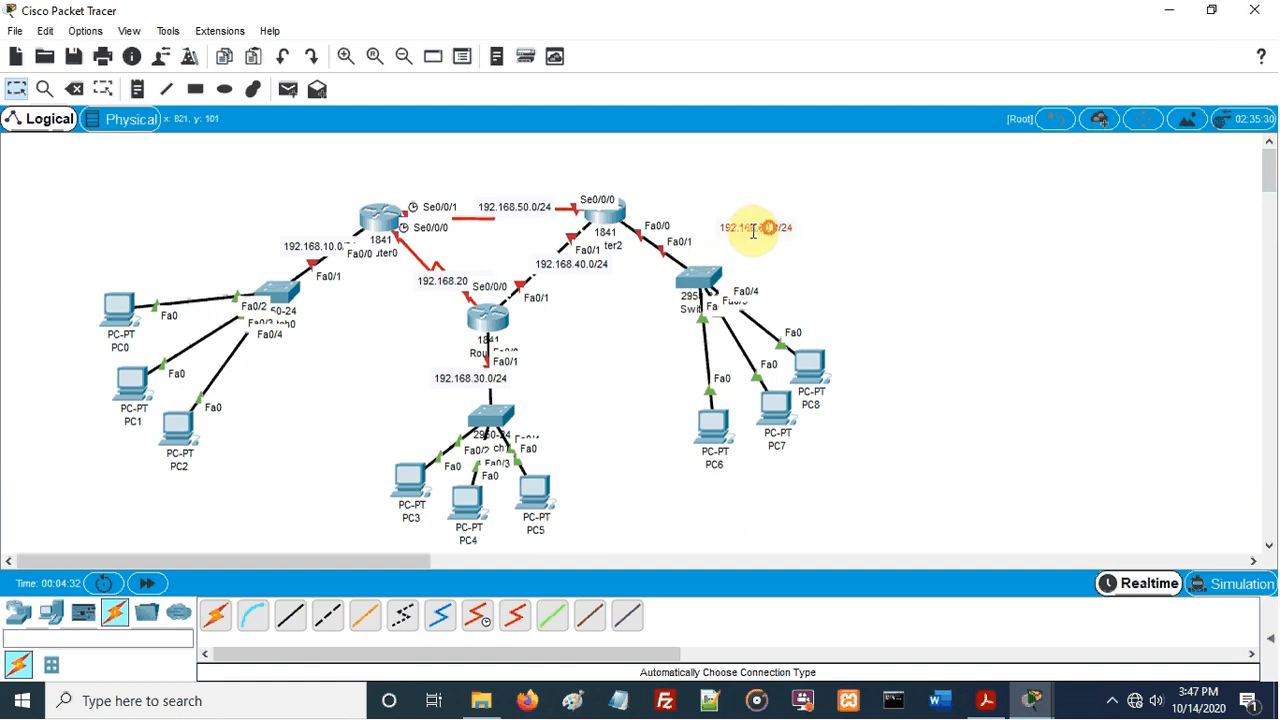
mouse_move(476, 276)
left_mouse_down()
mouse_move(479, 259)
mouse_move(465, 267)
left_mouse_up()
left_click_drag(326, 247, 297, 238)
left_click_drag(471, 377, 447, 383)
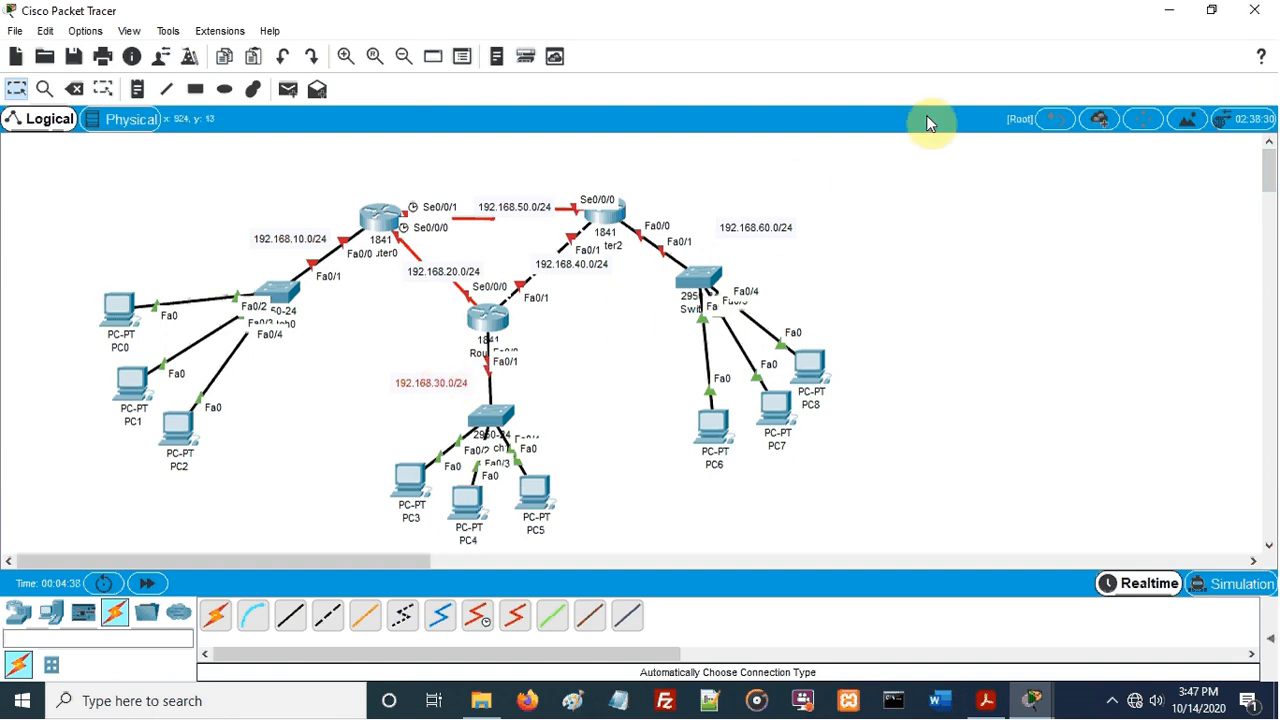
Assign Router0's fa0/0 interface the address 192.168.10.1 255.255.255.0 from its command line and enable it with no shu
left_click(378, 221)
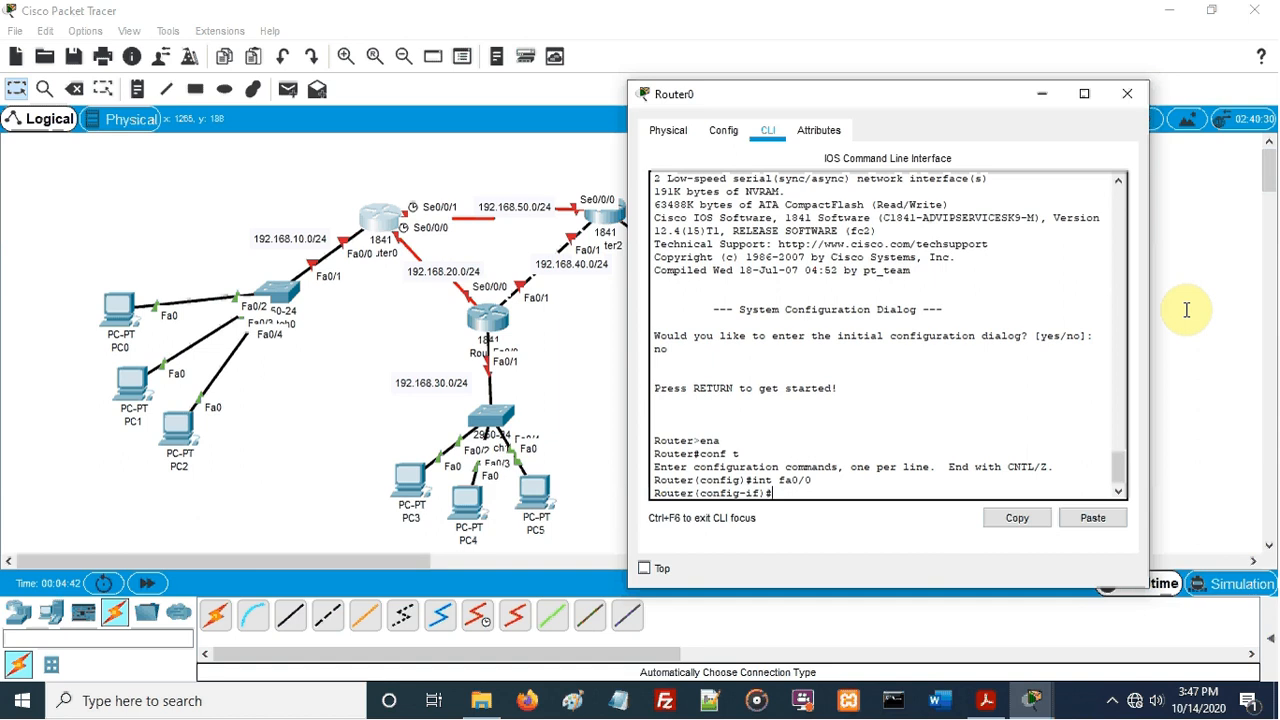
type("dd 192.168.3")
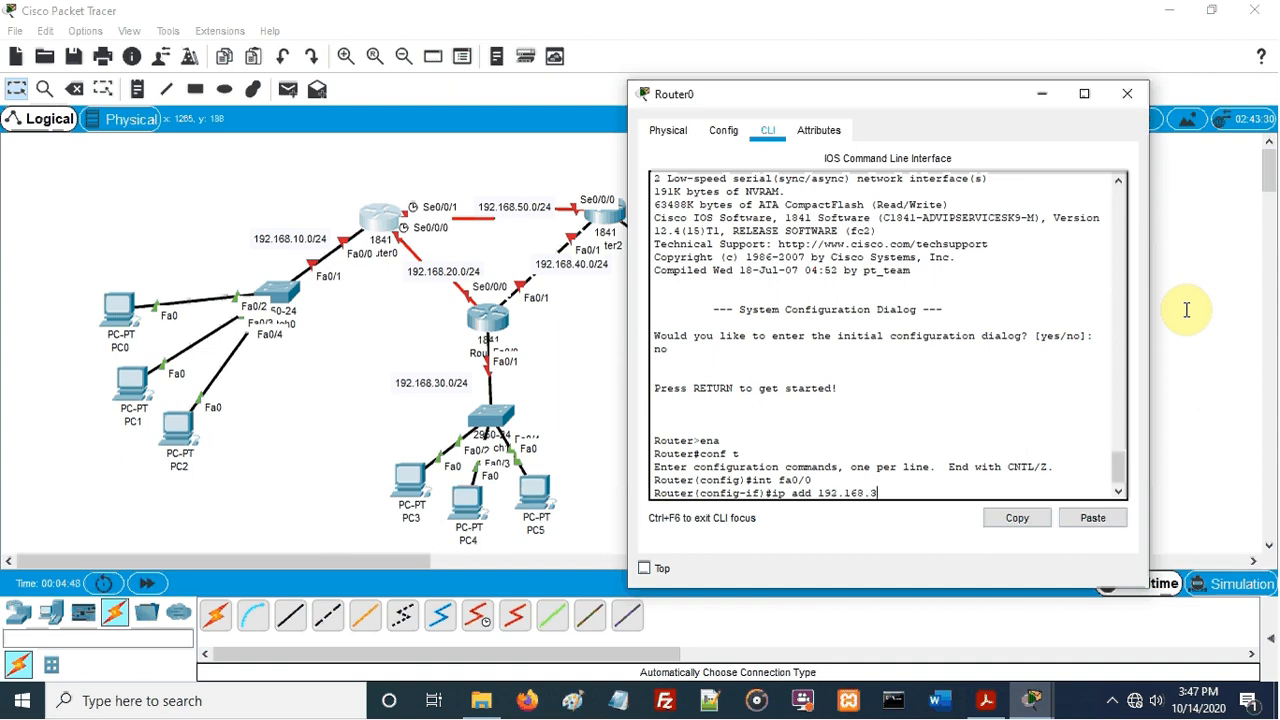
key("BackSpace")
type("10.")
type("1 255.255.255.0")
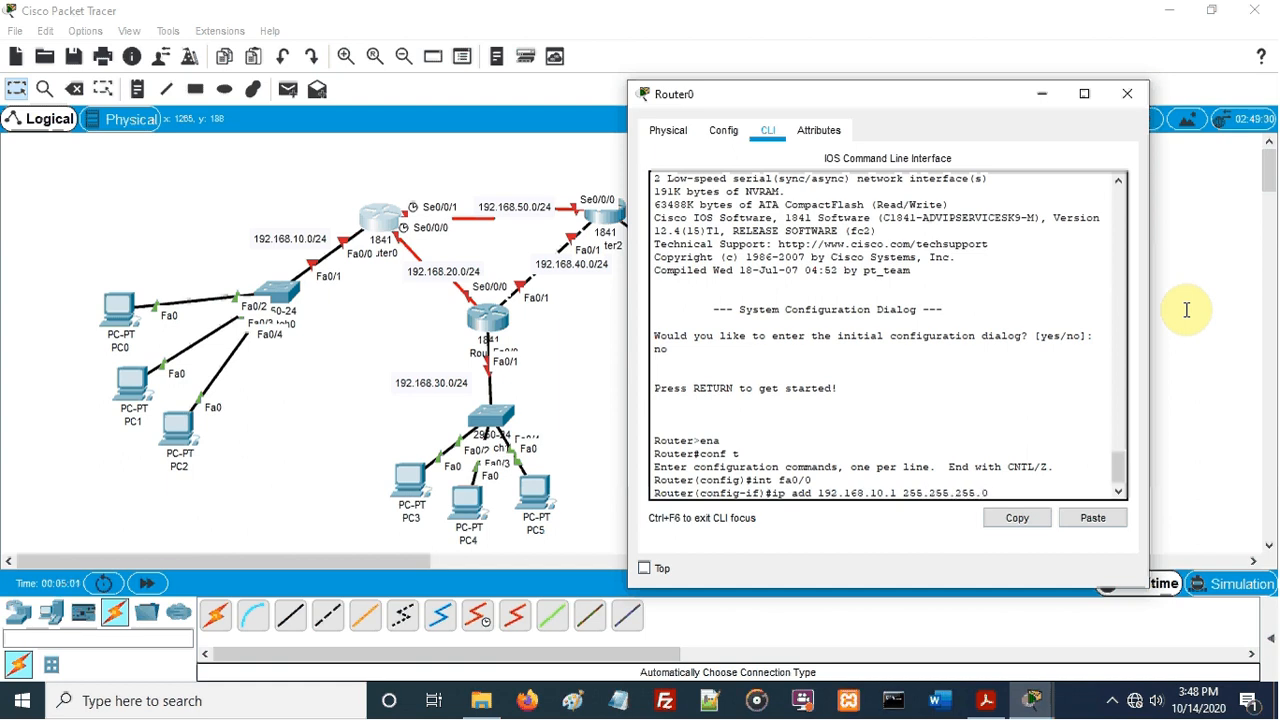
key("Return")
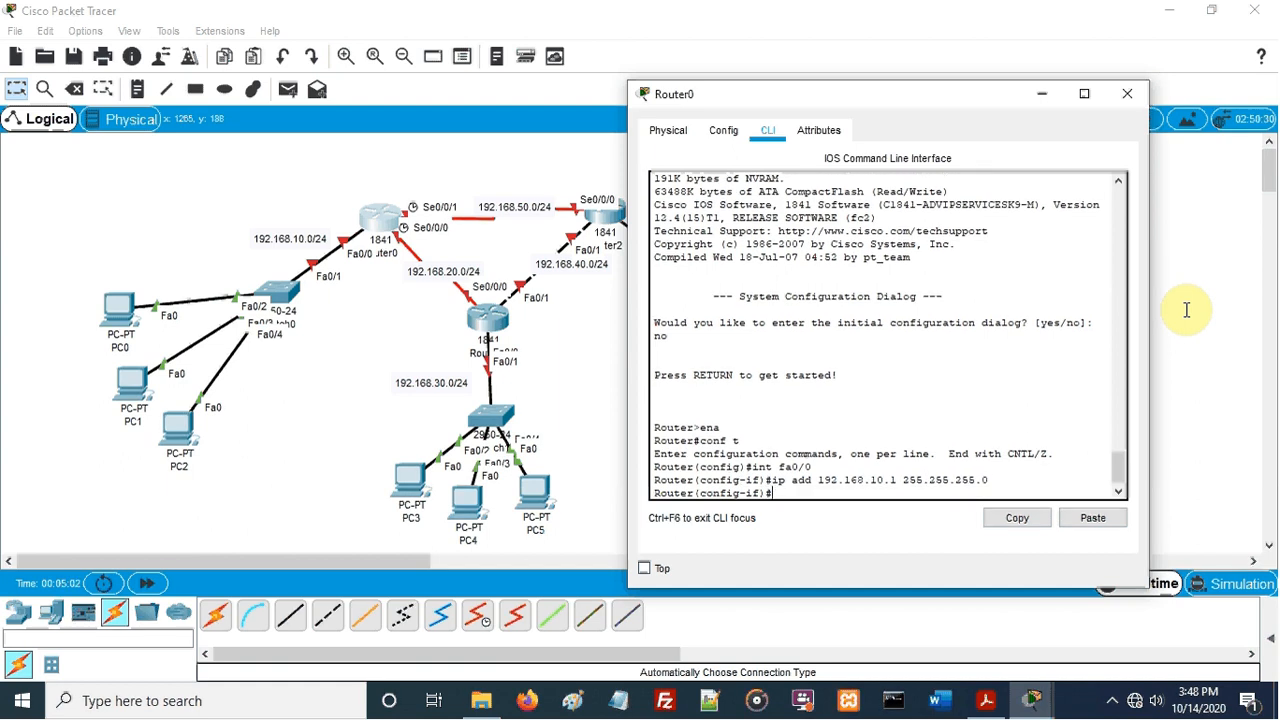
type("no shu")
key("Return")
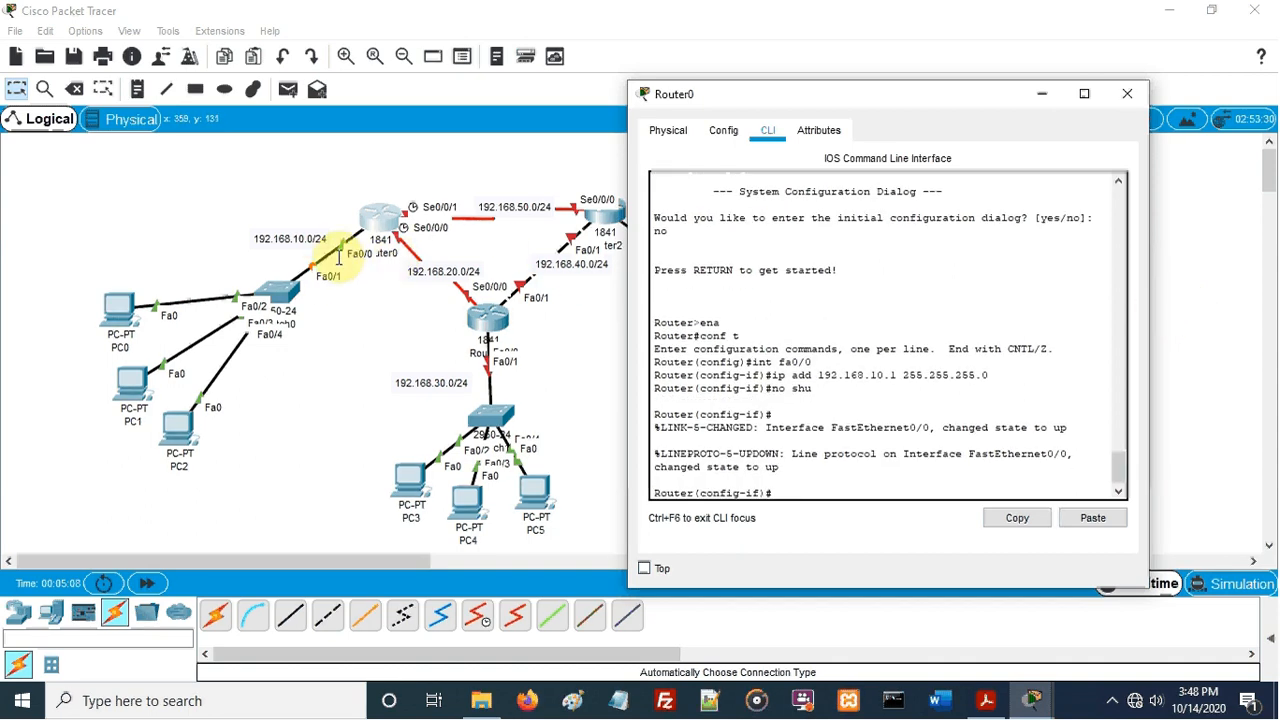
left_click(726, 135)
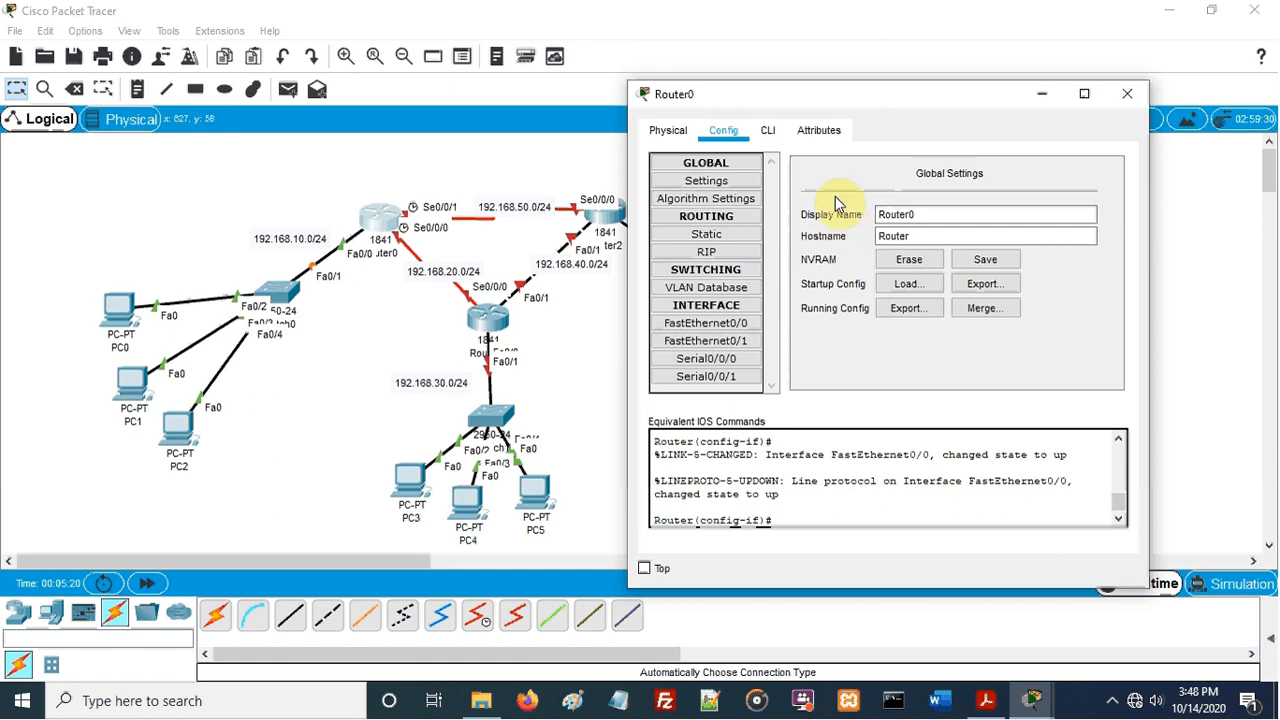
left_click(776, 137)
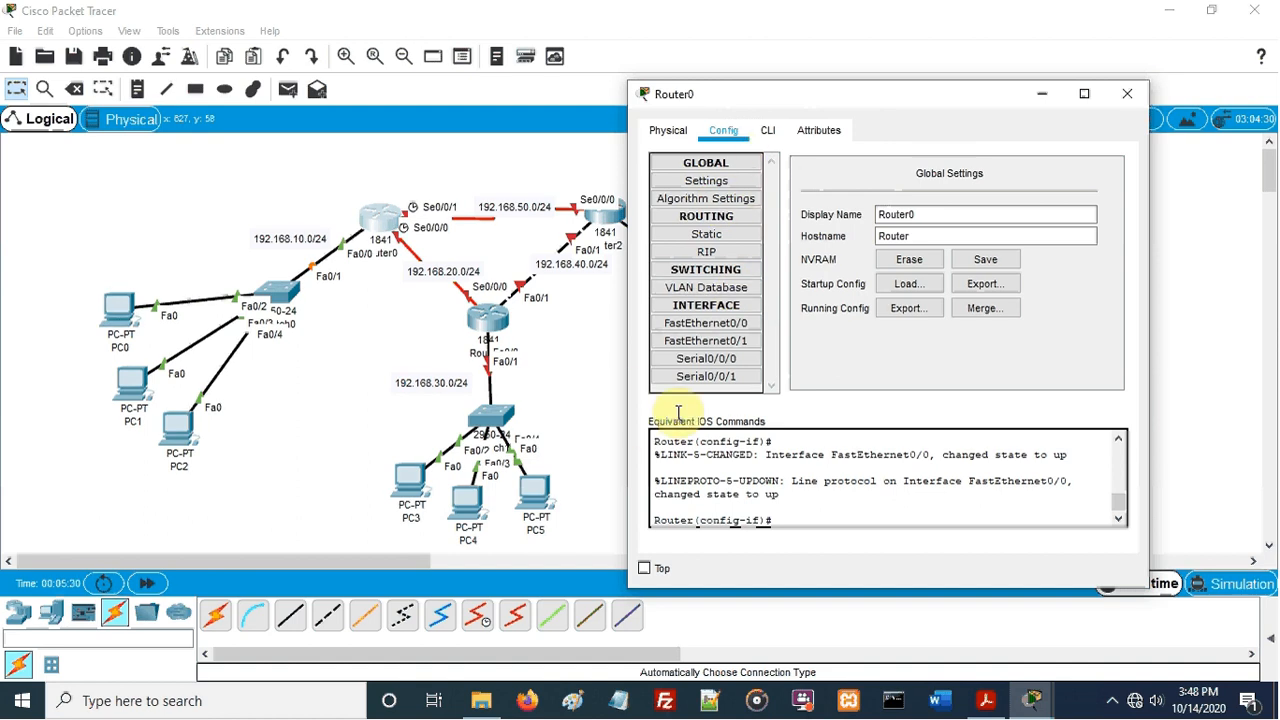
left_click(768, 130)
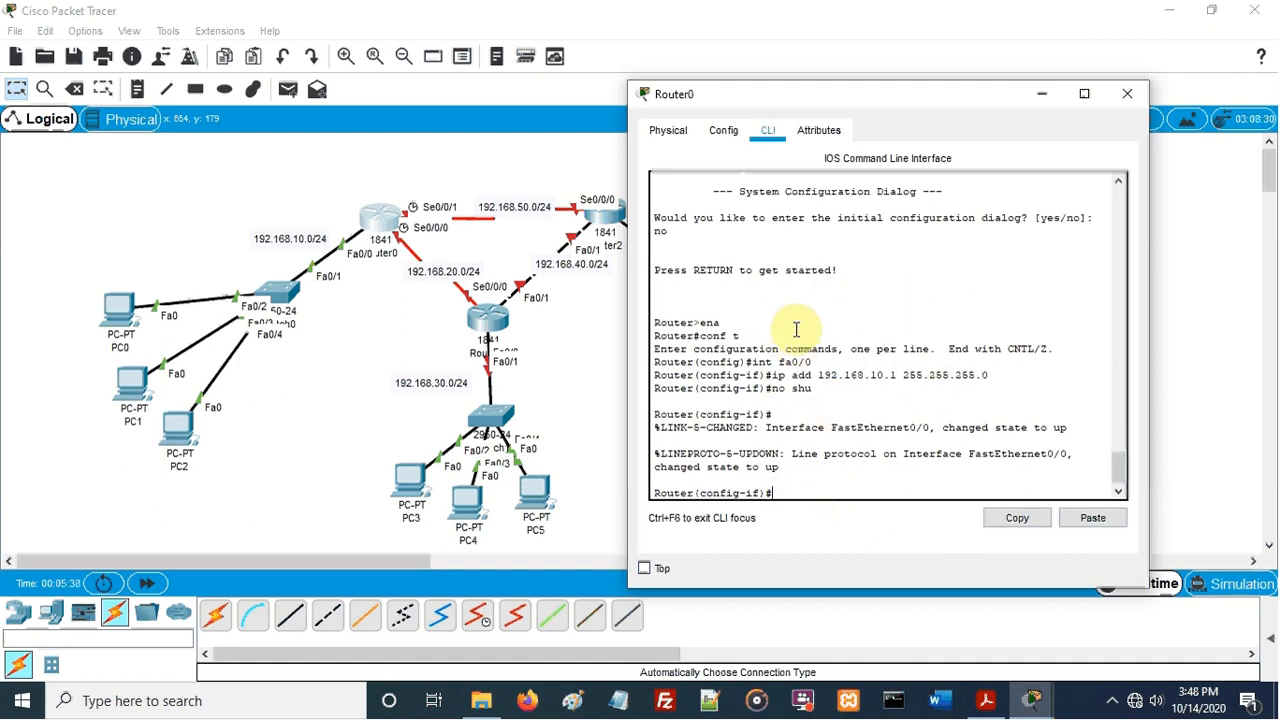
Set Router0's Serial0/0/0 to IP address 192.168.20.1 with subnet mask 255.255.255.0, and enable it with no shu
left_click(725, 131)
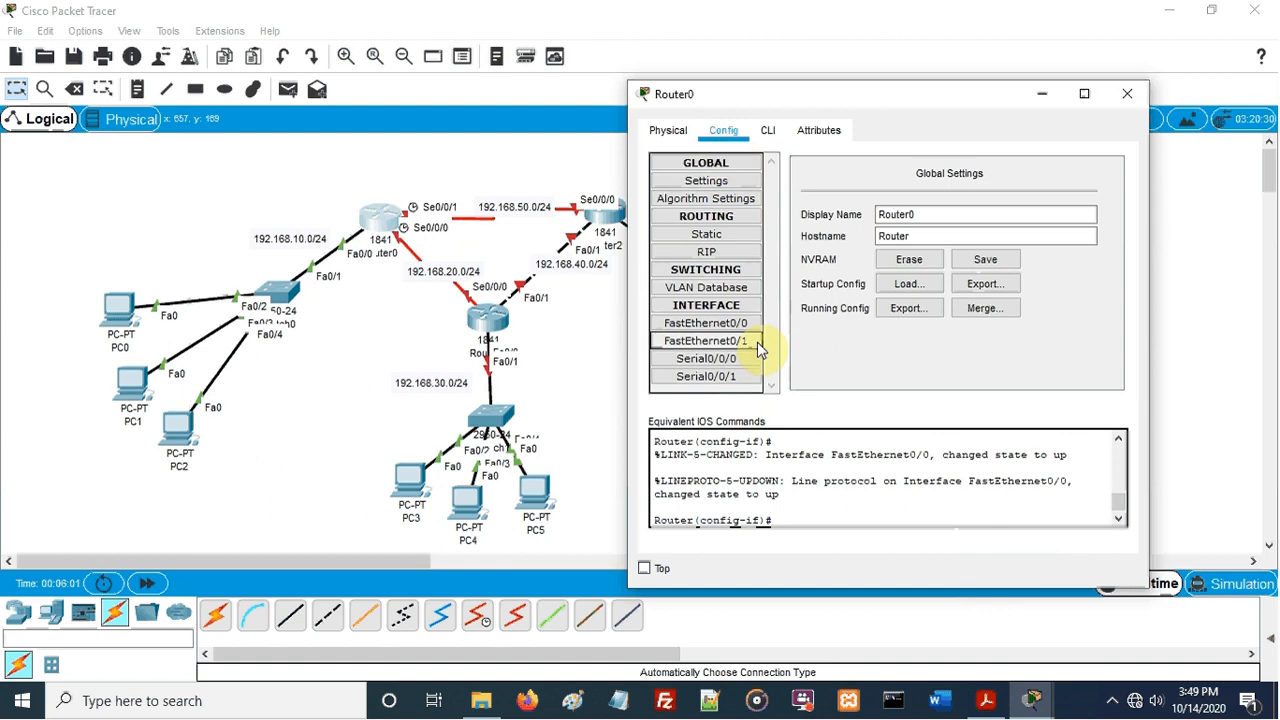
left_click(745, 361)
left_click(1021, 252)
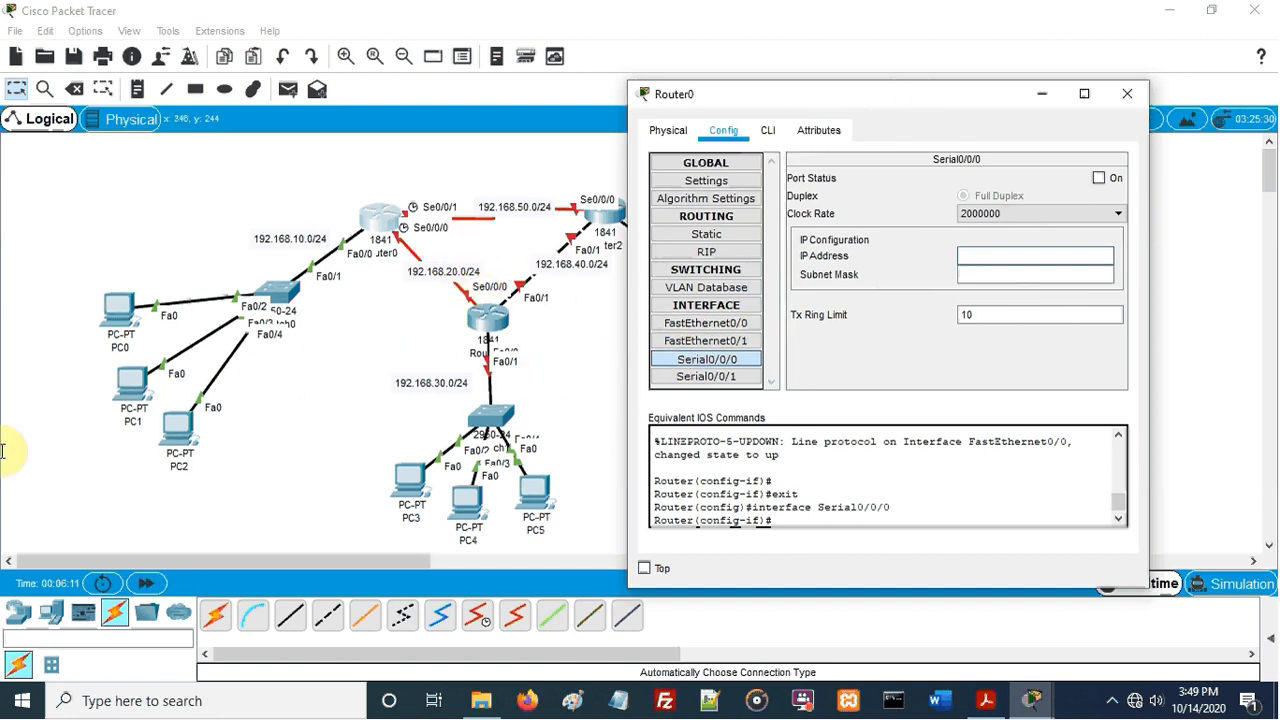
type(".16")
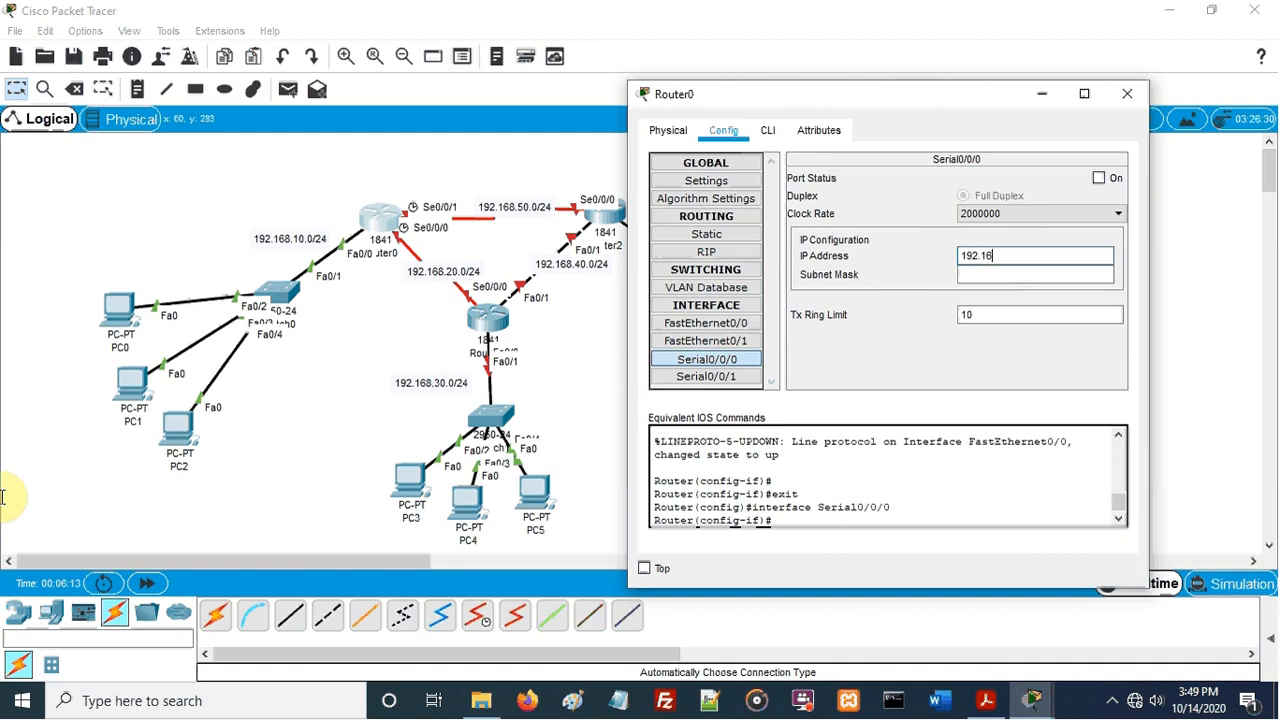
type("8.20.1")
key("Tab")
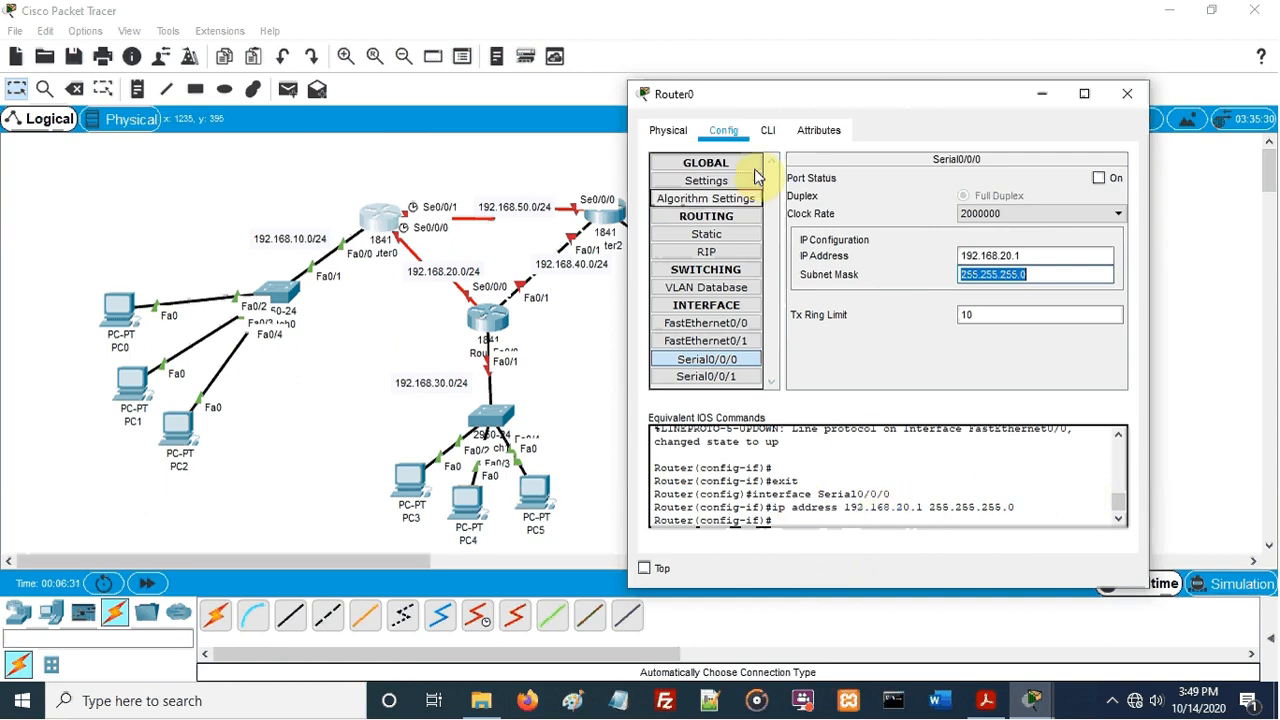
left_click(767, 132)
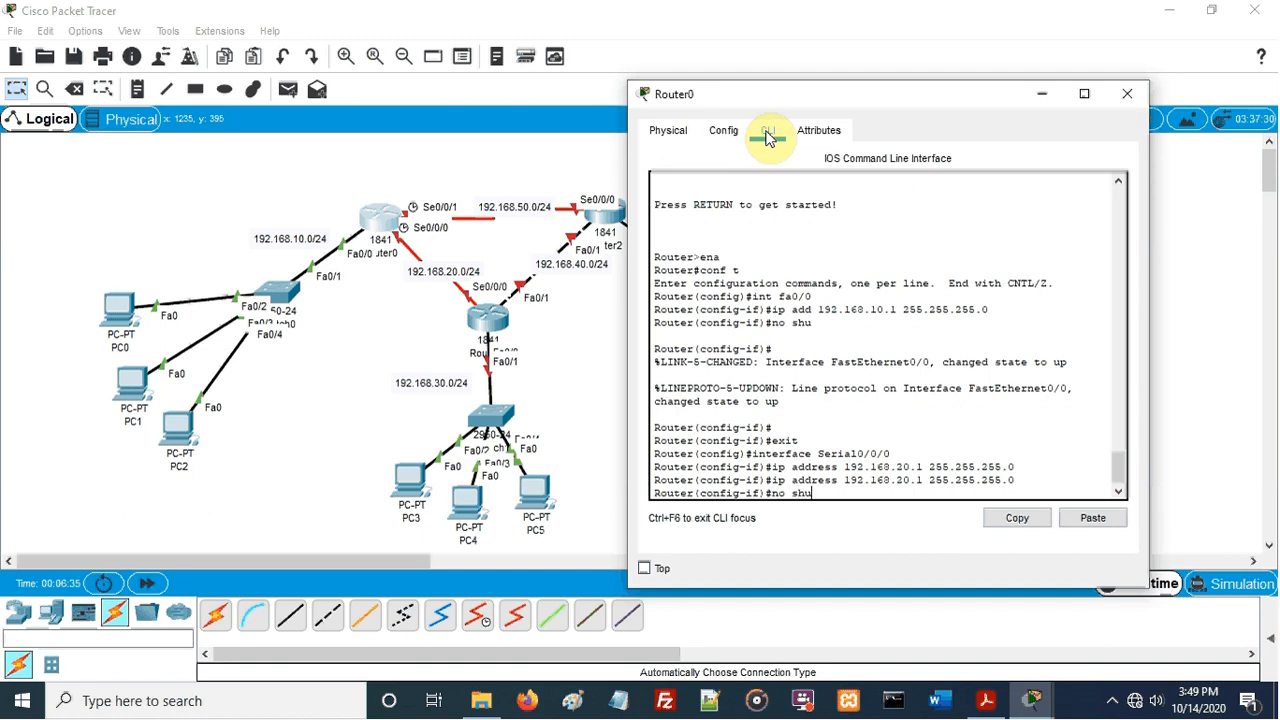
type("no shu")
key("Return")
Set Router0's Serial0/0/1 to IP address 192.168.50.1 with subnet mask 255.255.255.0, and enable it with no shu
left_click(728, 132)
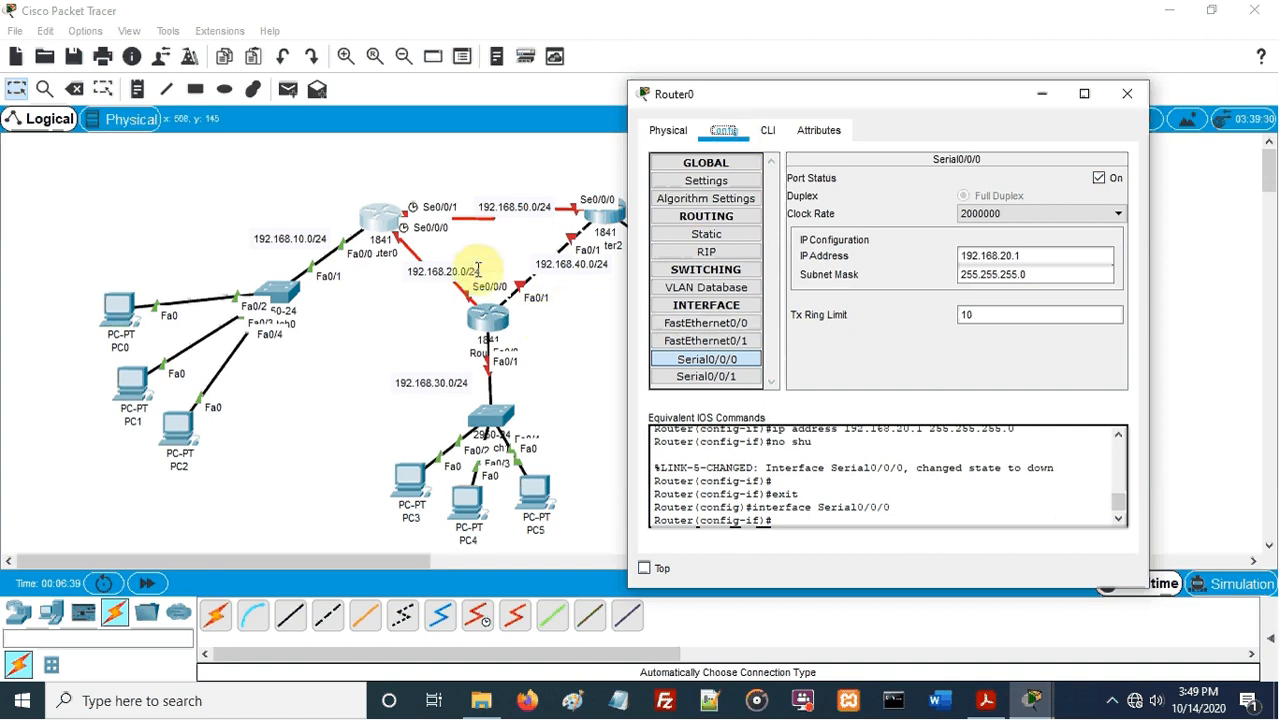
left_click(722, 378)
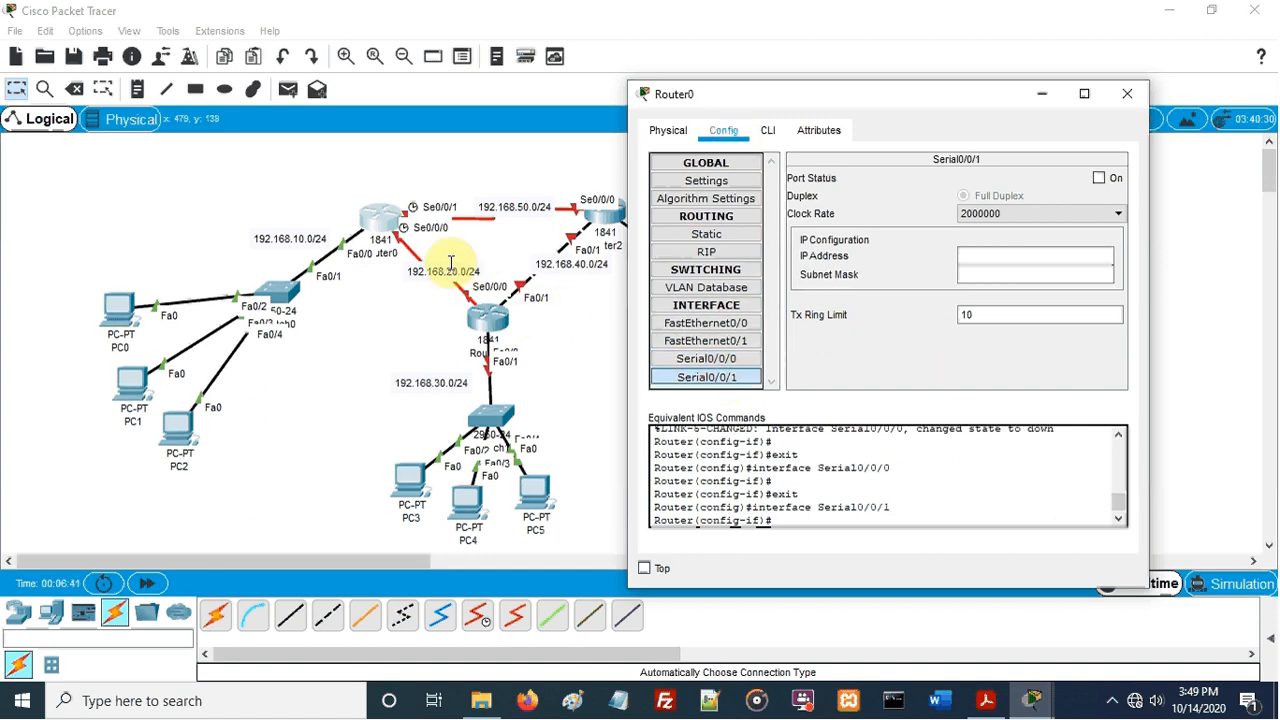
left_click(1019, 256)
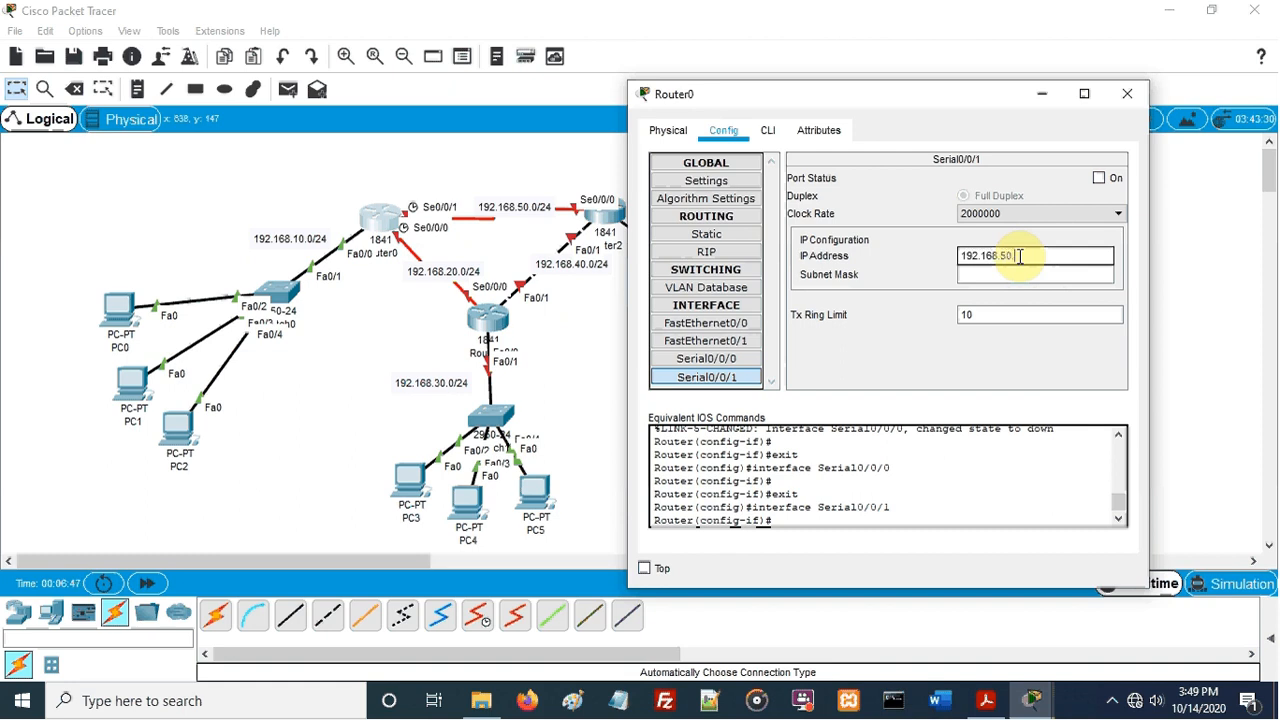
key("Tab")
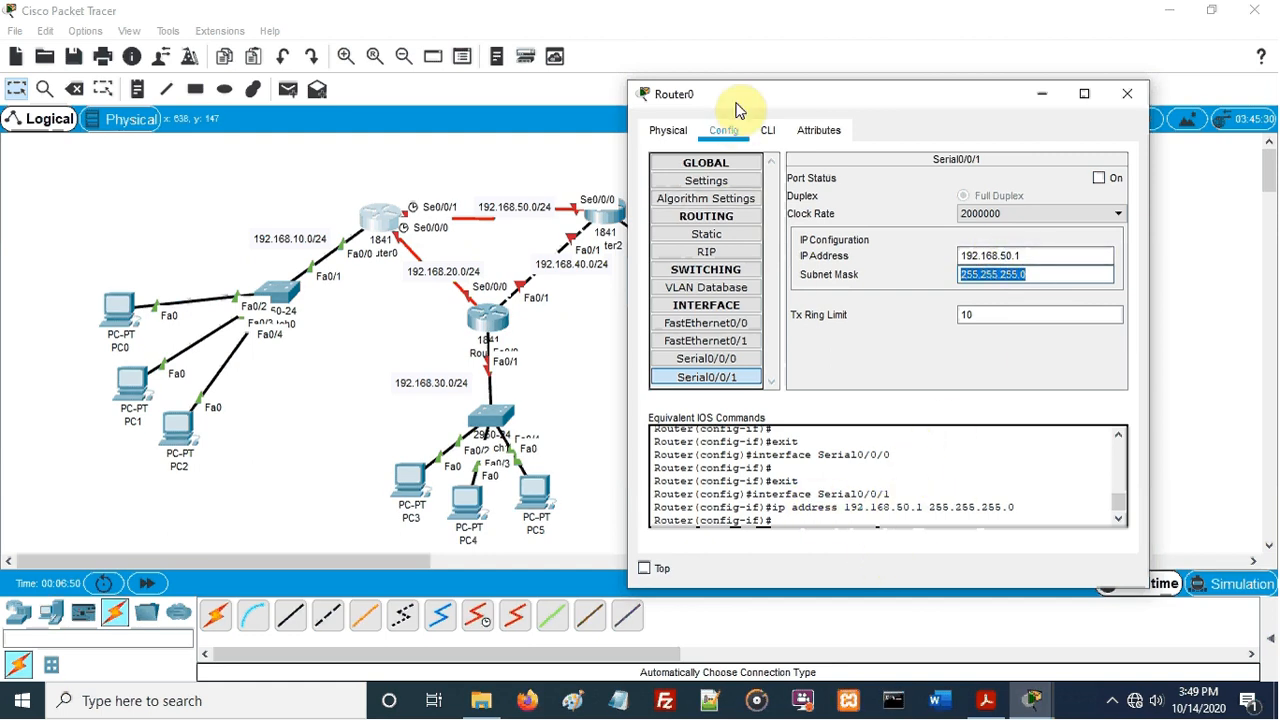
left_click(768, 132)
type("no")
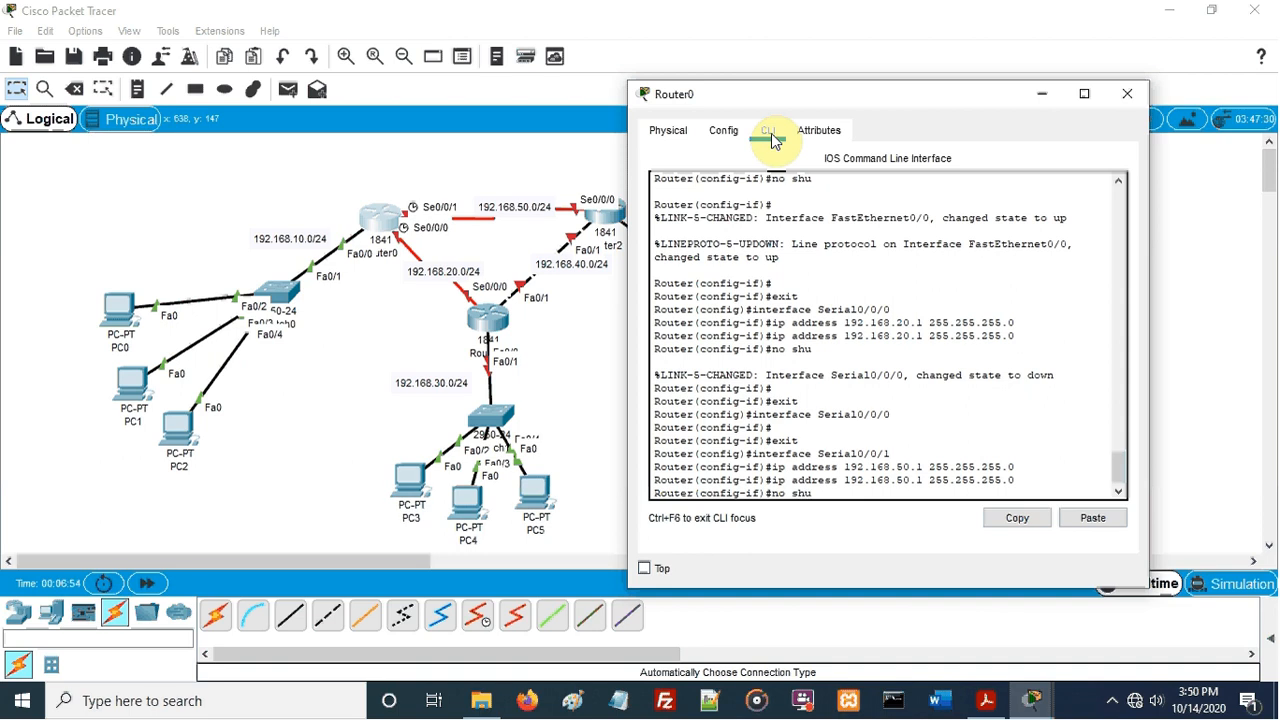
type(" shu")
key("Return")
left_click(1127, 93)
Open Router1's configuration and shift the switch below it slightly down to uncover Router1's Fa0/0 port label
left_click(489, 319)
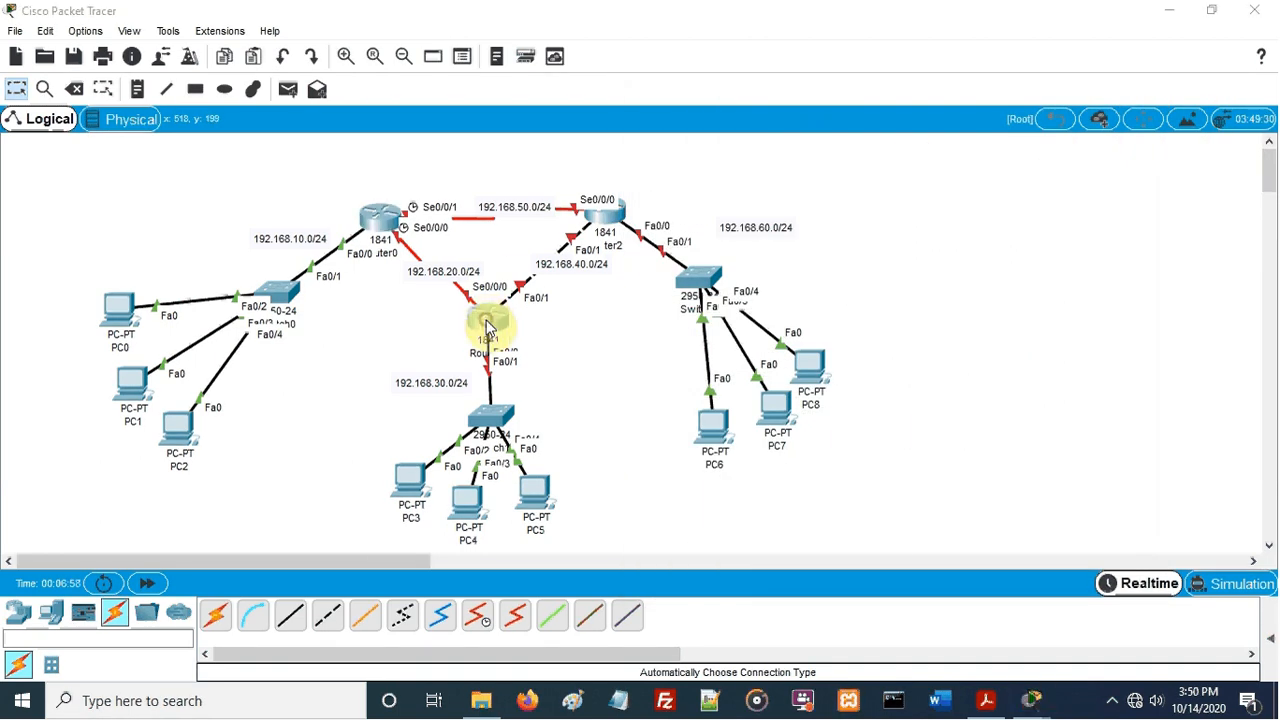
left_click_drag(627, 90, 958, 103)
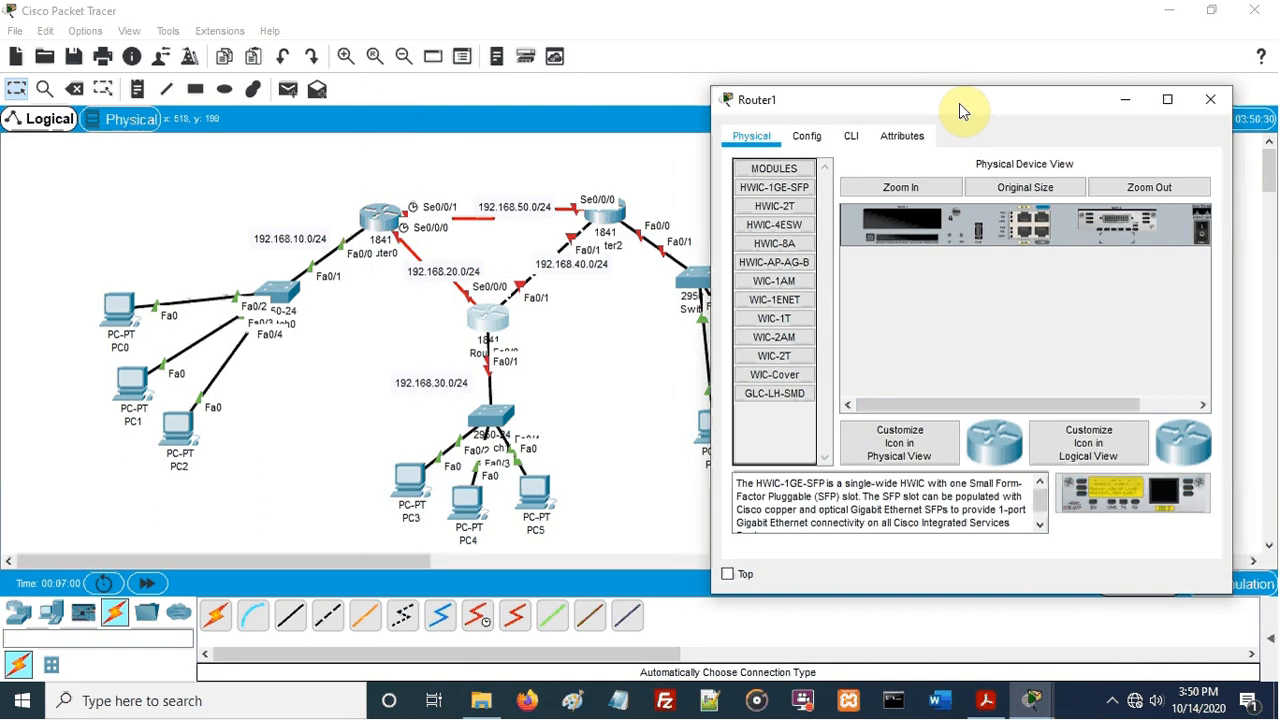
left_click(812, 143)
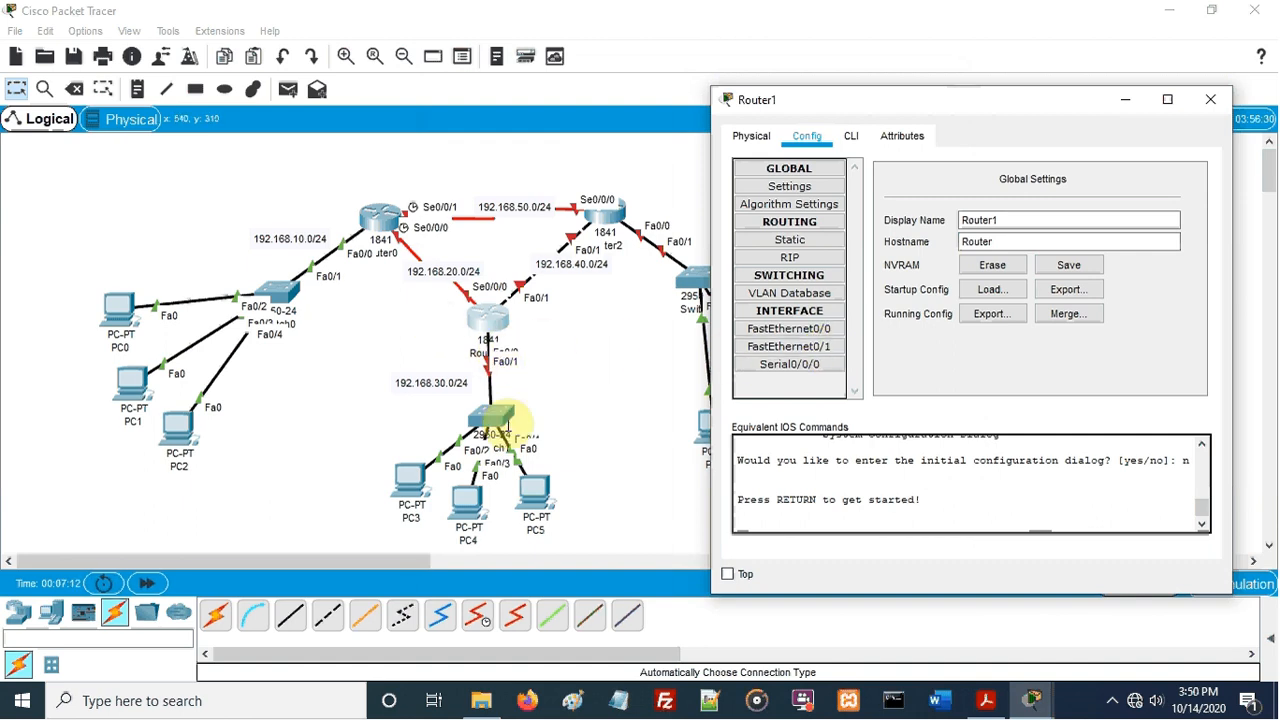
left_click(502, 428)
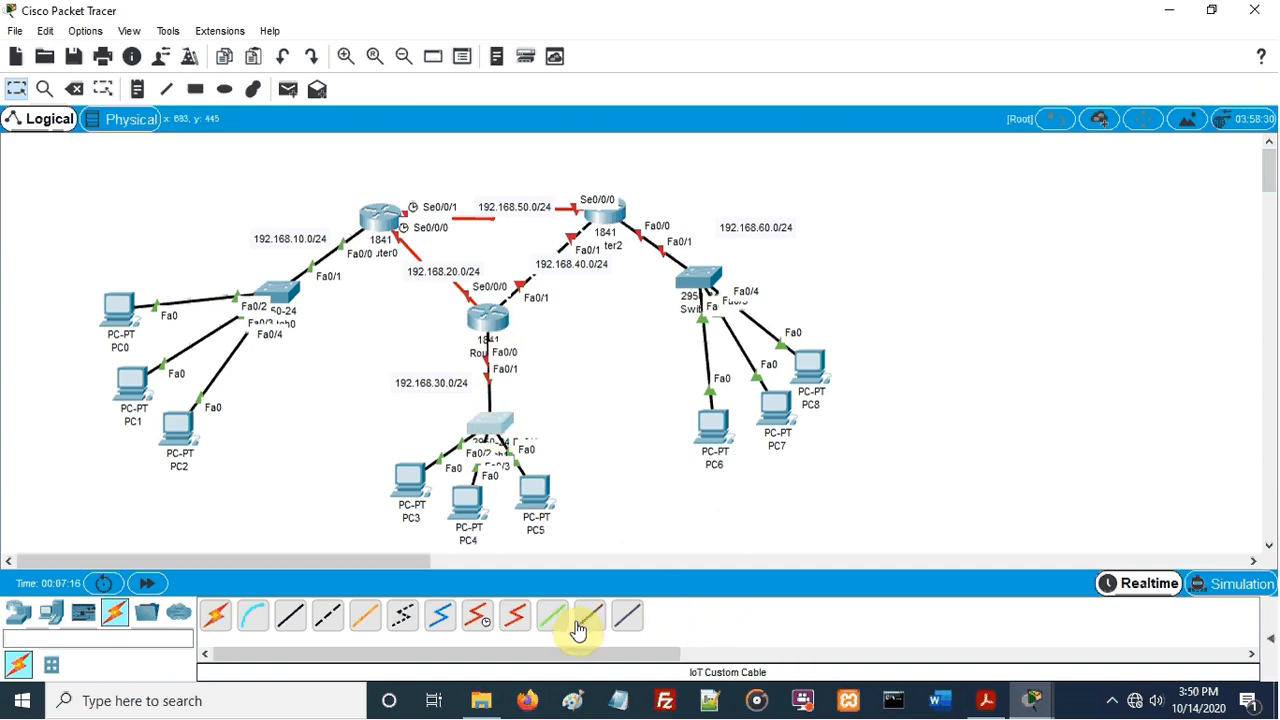
Set Router1's FastEthernet0/0 to IP address 192.168.30.1 with subnet mask 255.255.255.0, and enable it with no shu
left_click(489, 318)
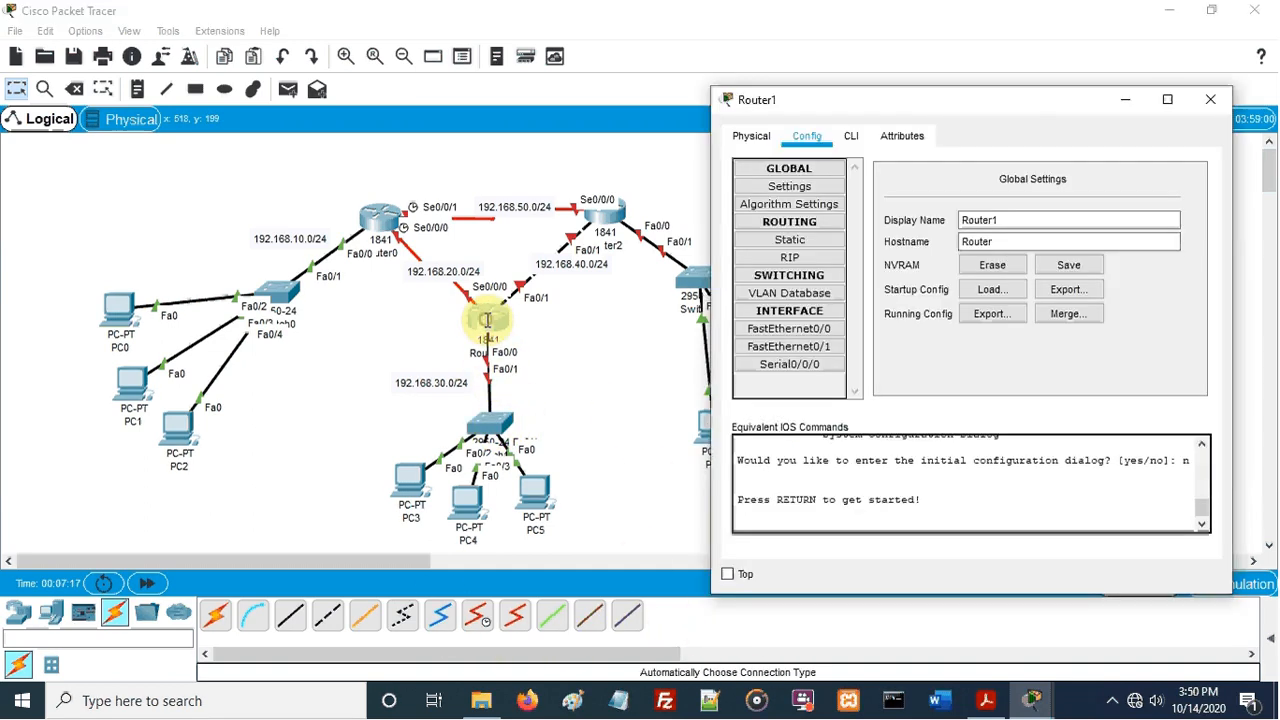
left_click(810, 331)
left_click(1077, 286)
type("192.168.30.1")
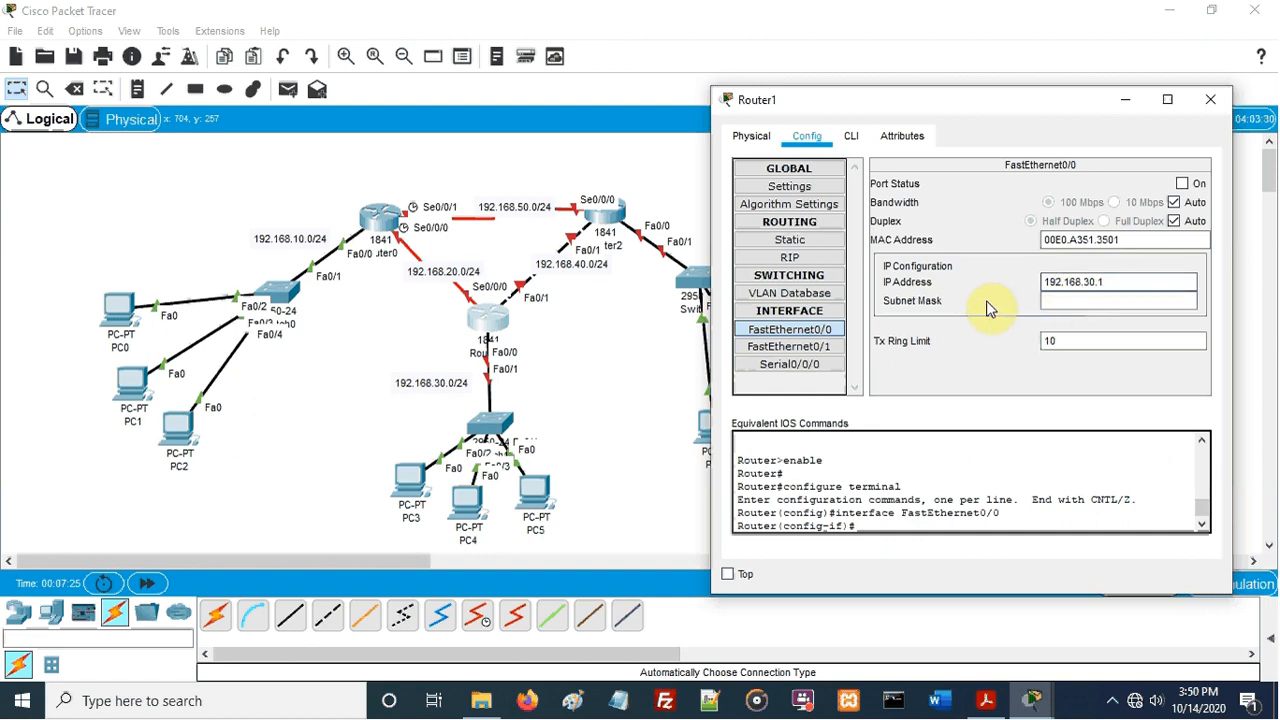
key("Tab")
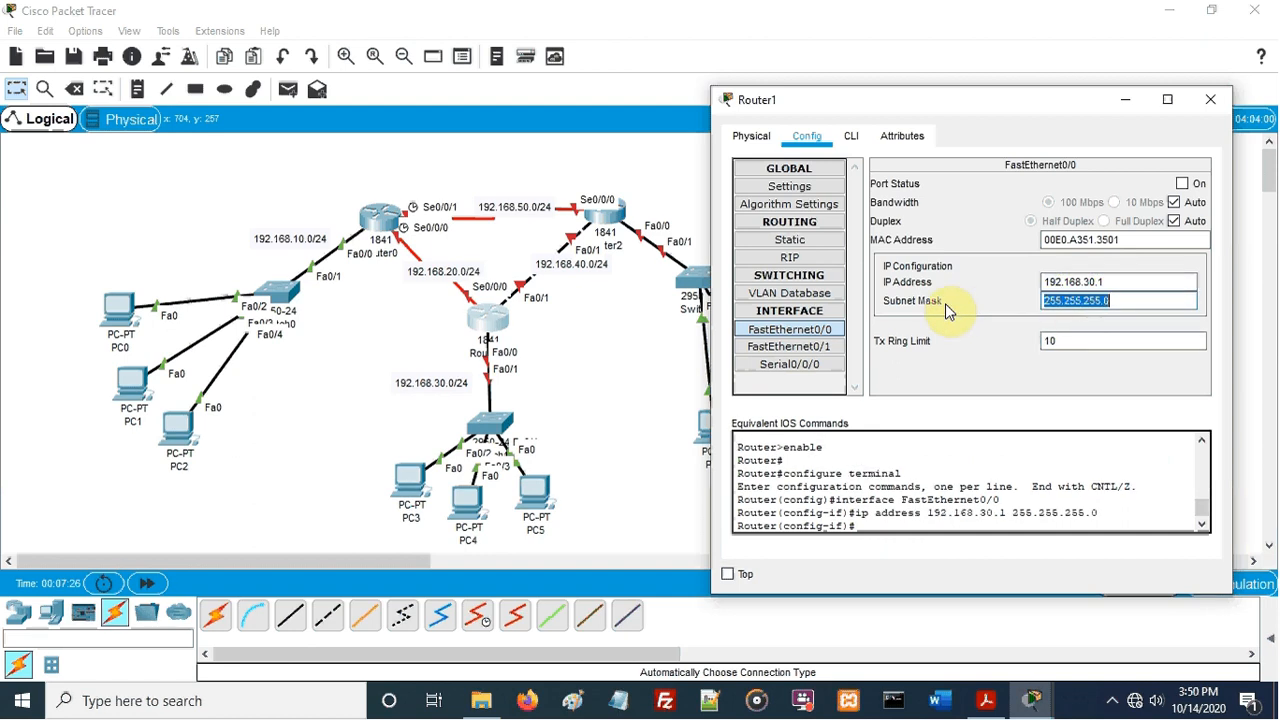
left_click(846, 138)
type("nfig-if)#no shu")
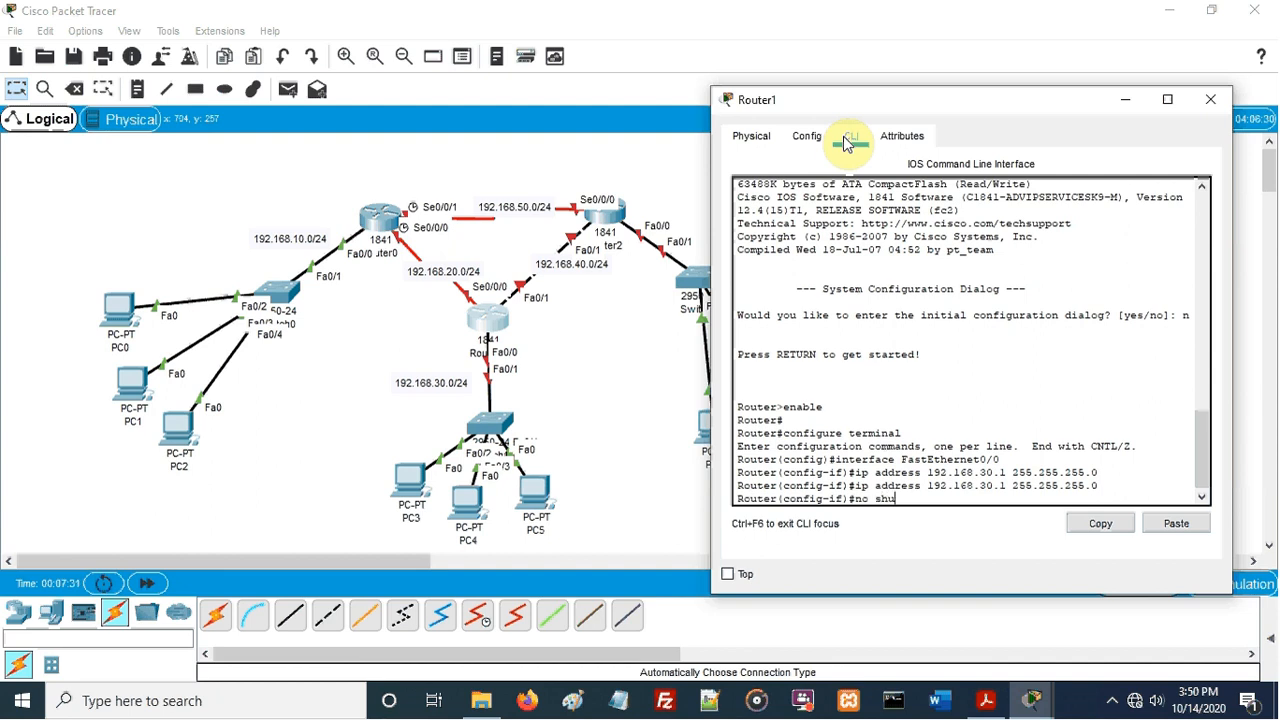
key("Return")
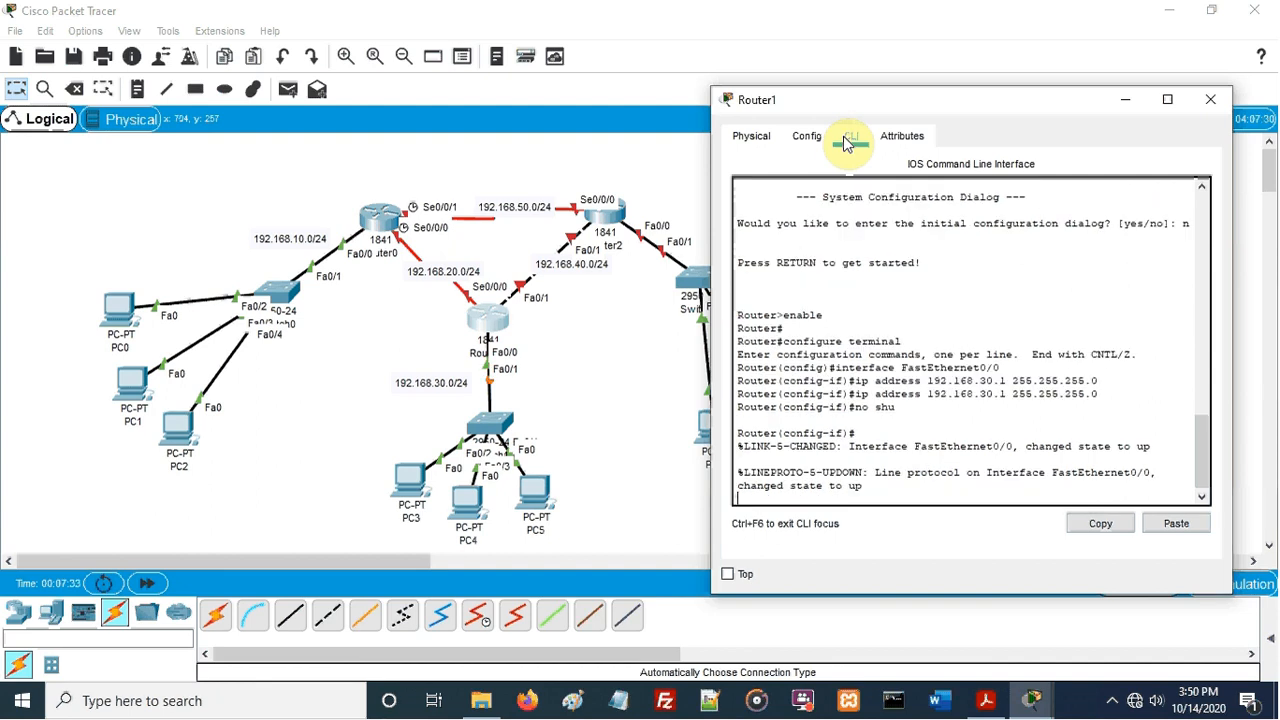
key("Return")
Set Router1's Serial0/0/0 to IP address 192.168.20.2 with subnet mask 255.255.255.0, and enable it with no shu
left_click(808, 137)
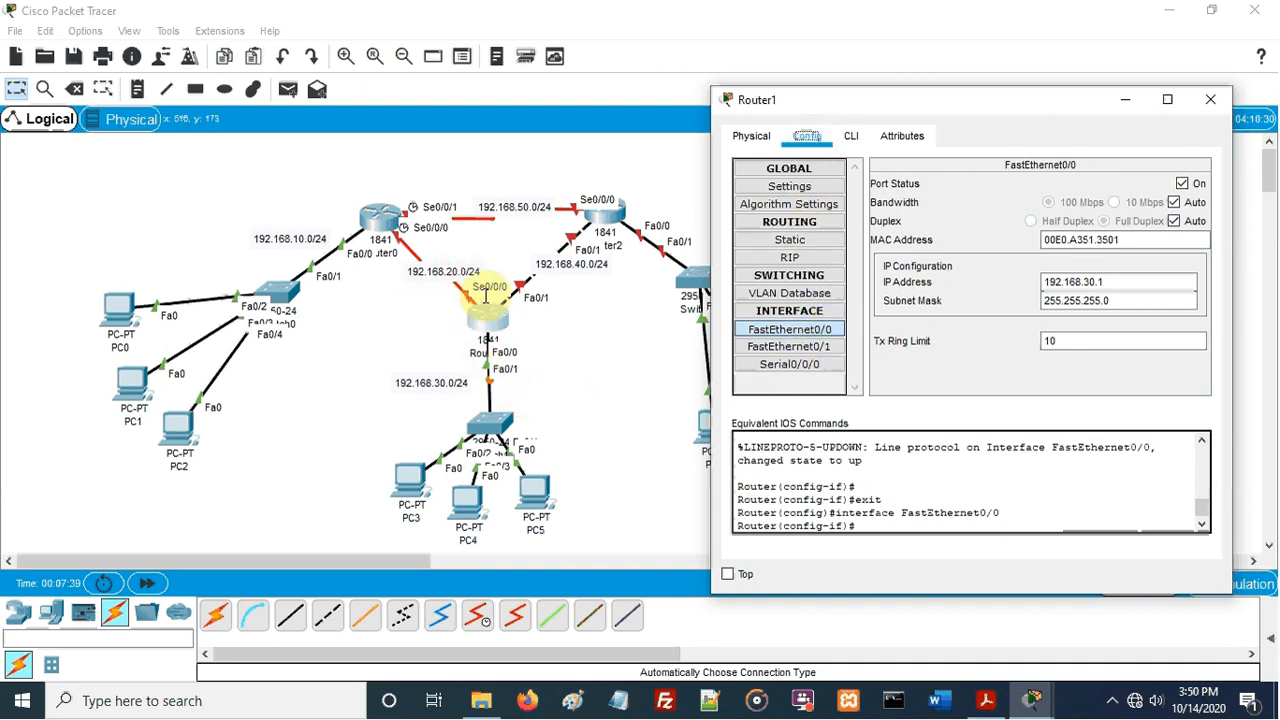
left_click(815, 366)
left_click(1124, 262)
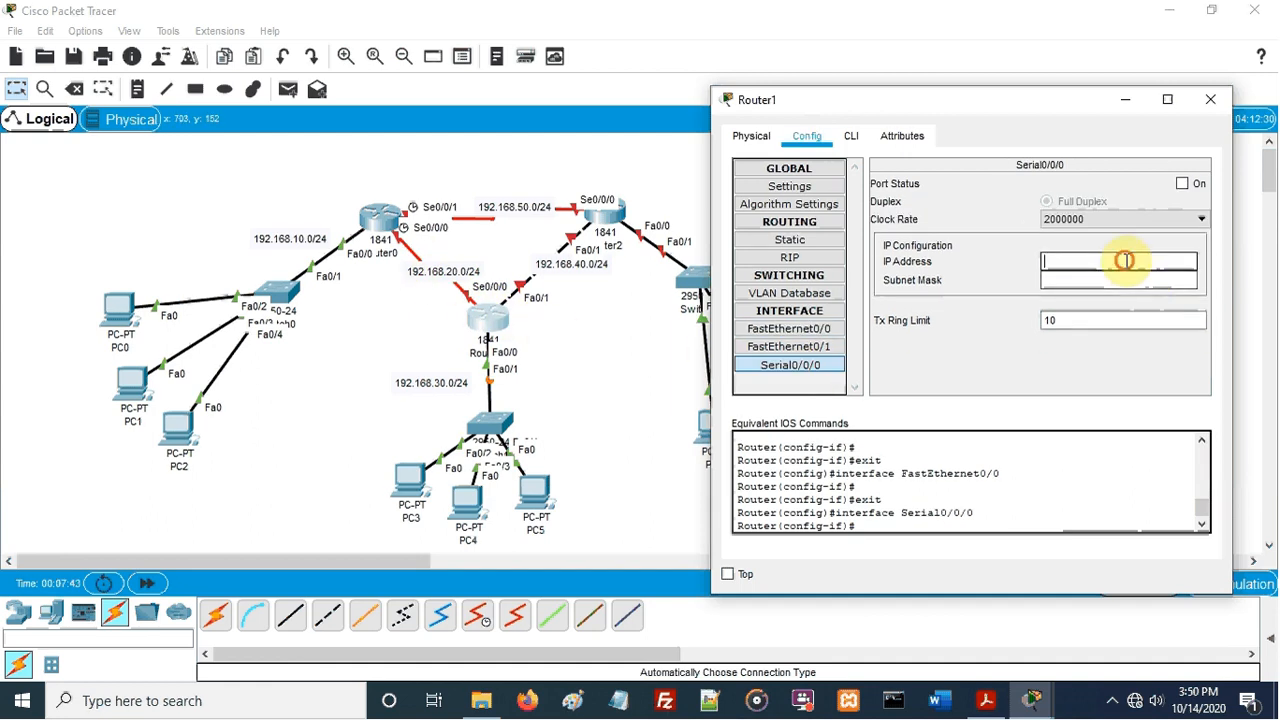
type("192.168.20.2")
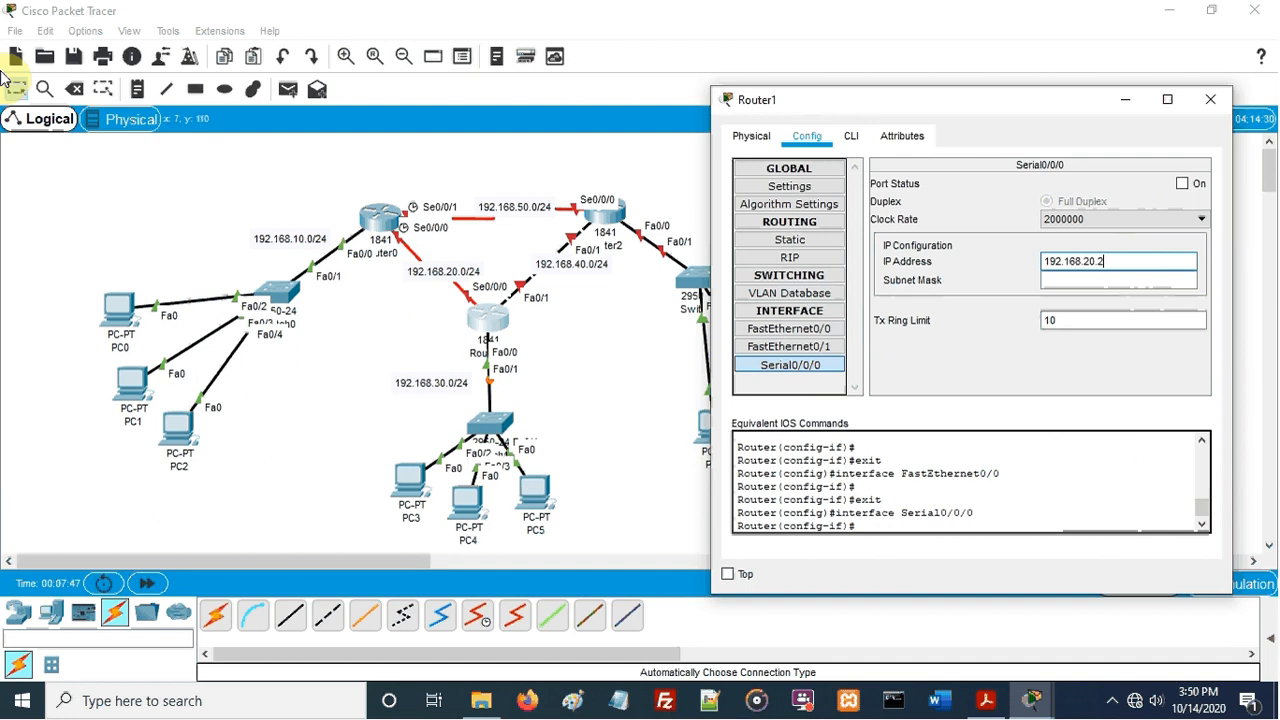
key("Tab")
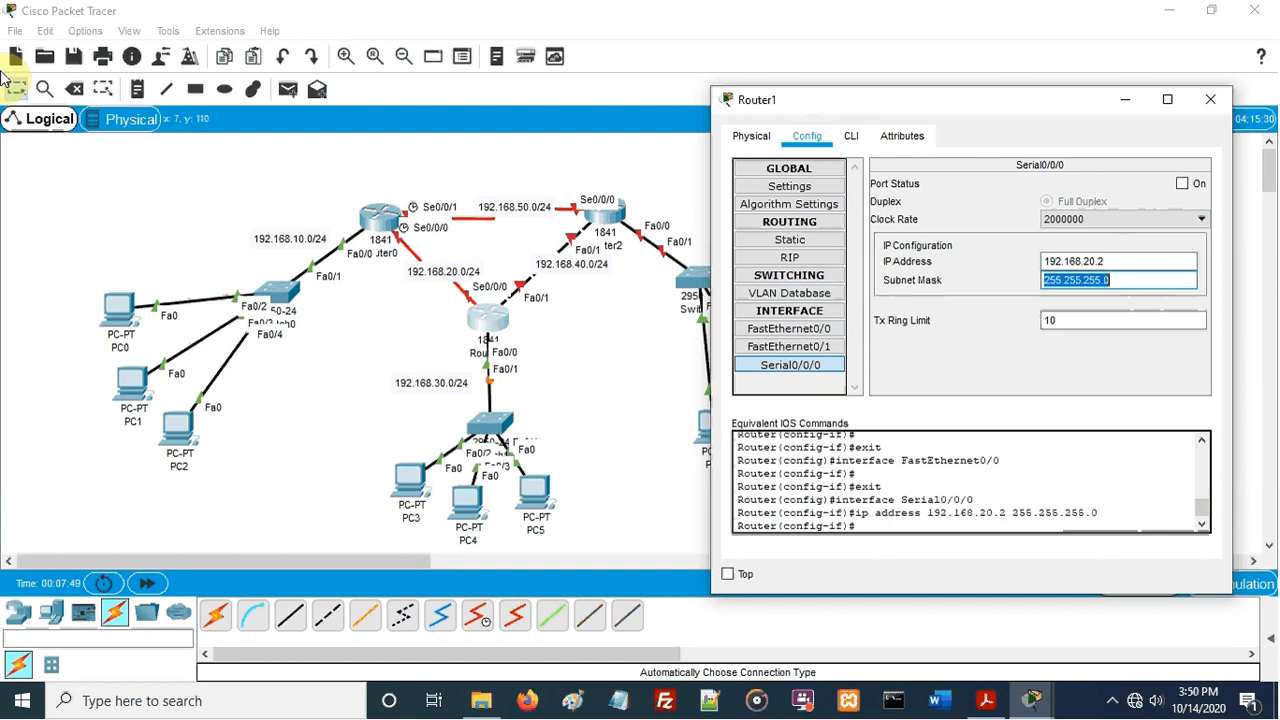
left_click(853, 137)
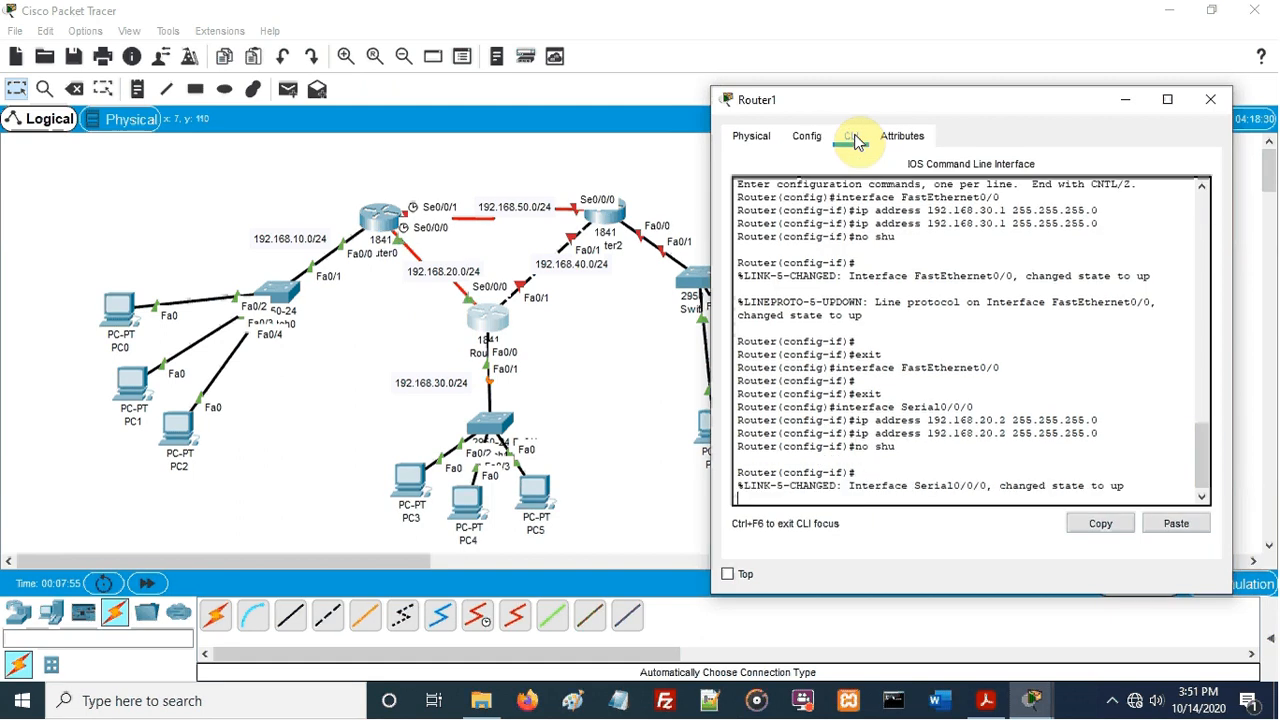
Set Router1's FastEthernet0/1 to IP address 192.168.40.1 with subnet mask 255.255.255.0, and enable it with no shu
left_click(803, 136)
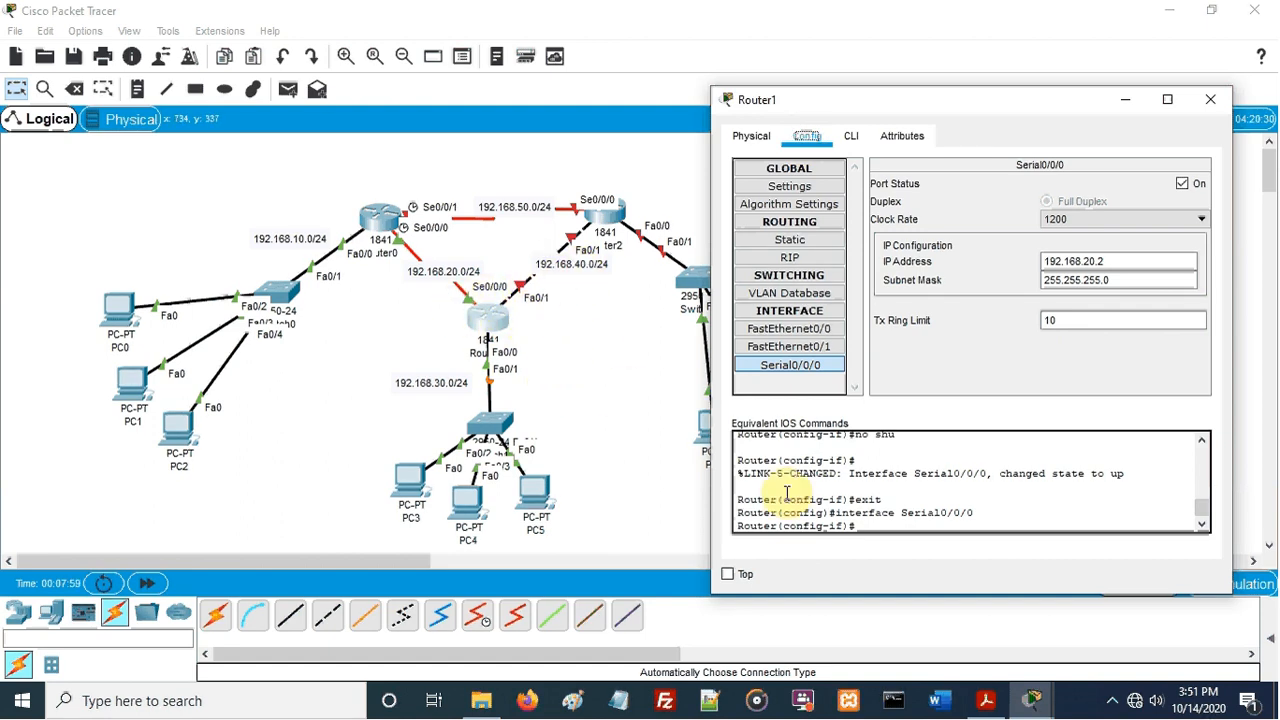
left_click(806, 346)
left_click(1048, 283)
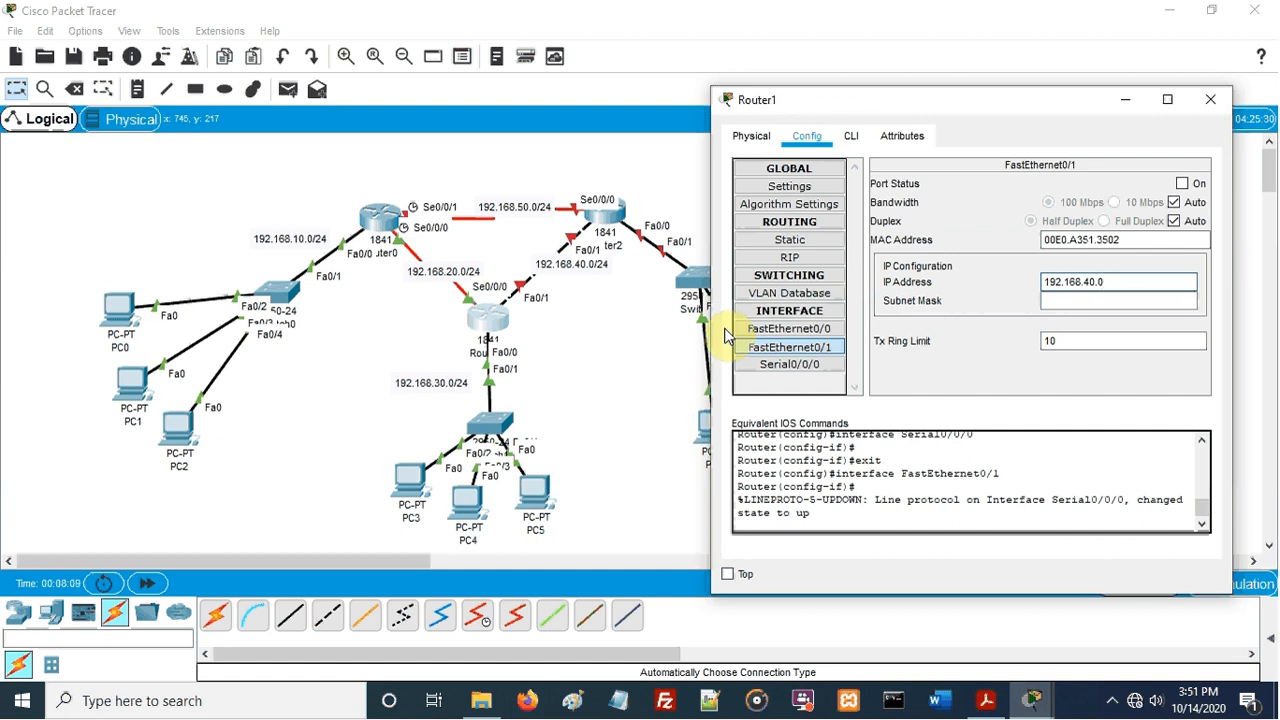
type("192.168.40.1")
key("Tab")
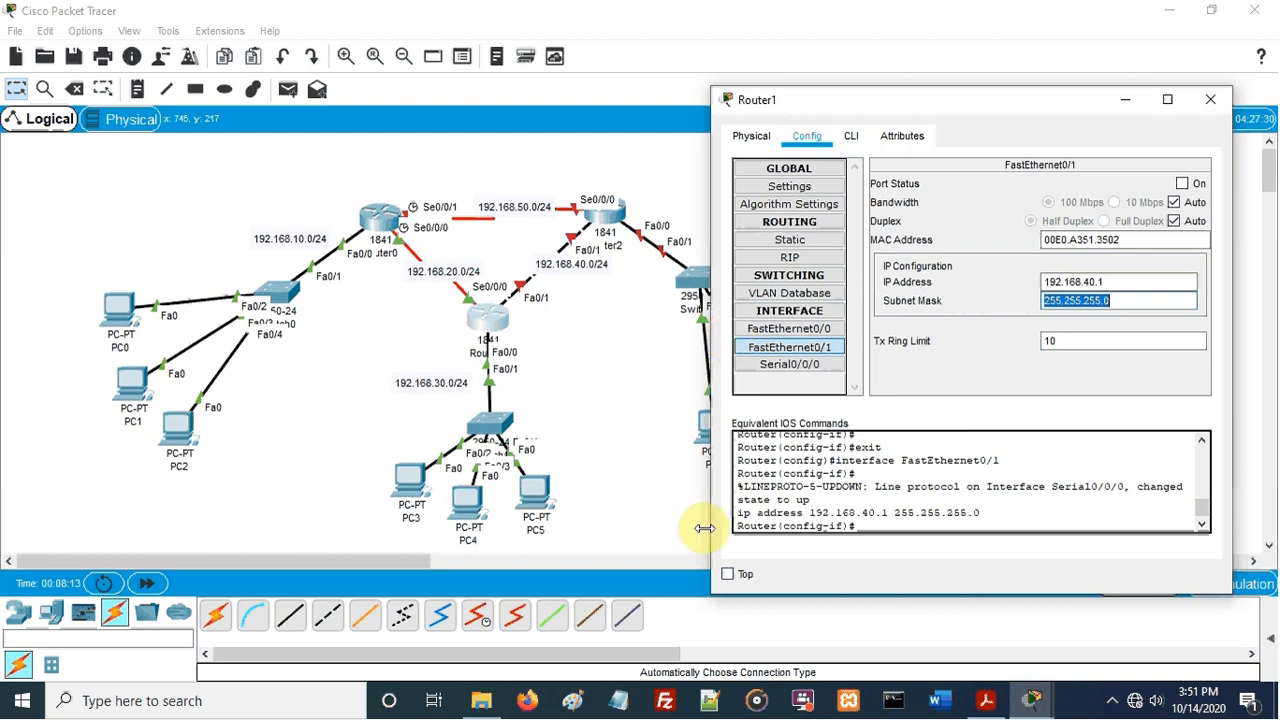
left_click(850, 138)
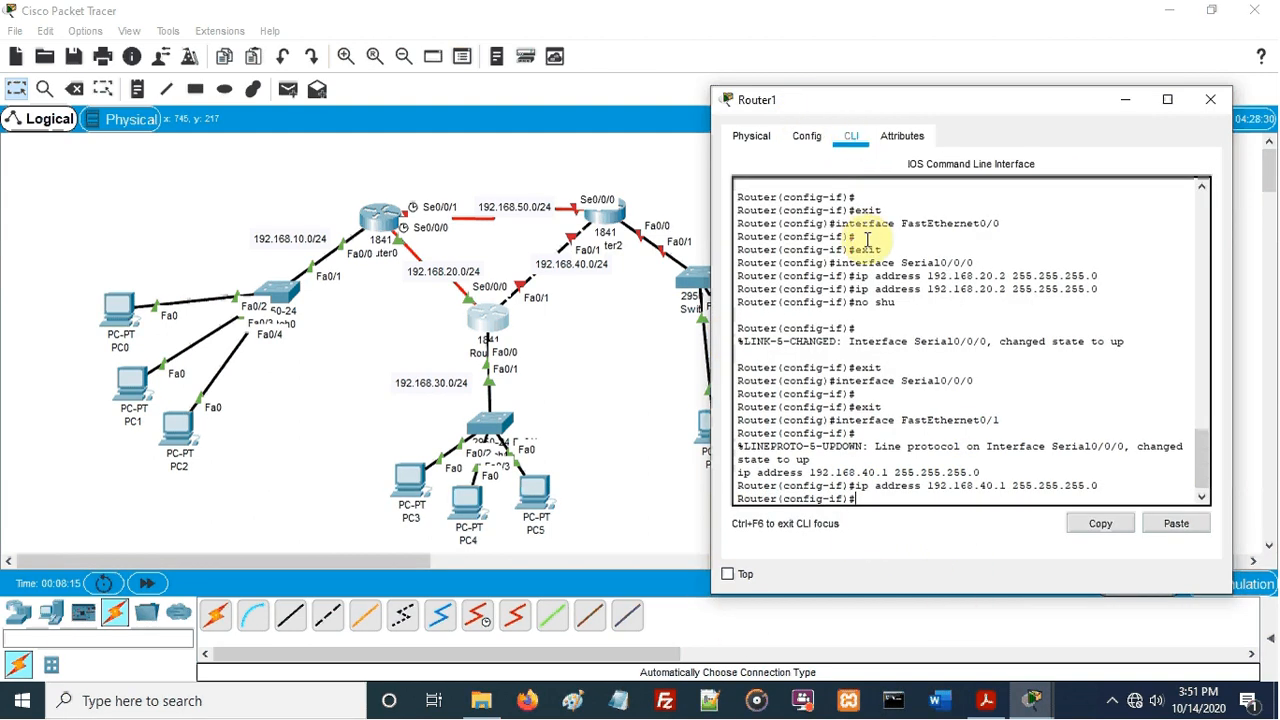
type("n")
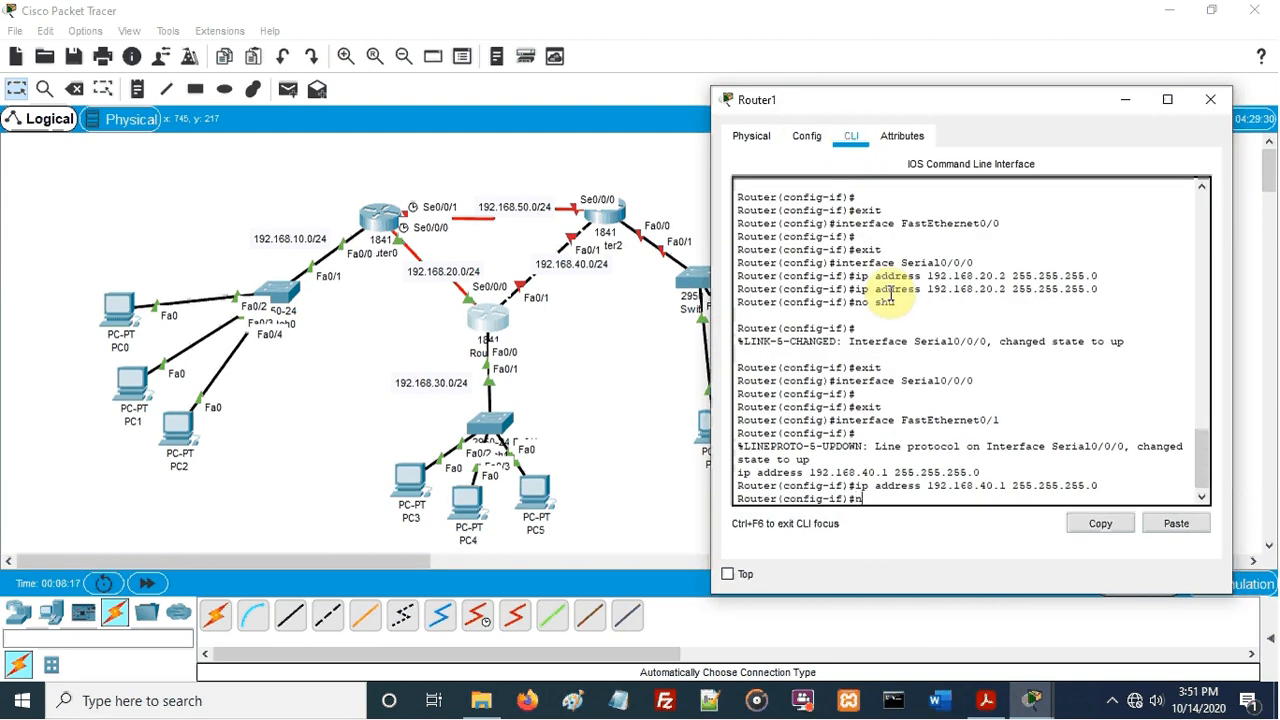
type("o shu")
key("Return")
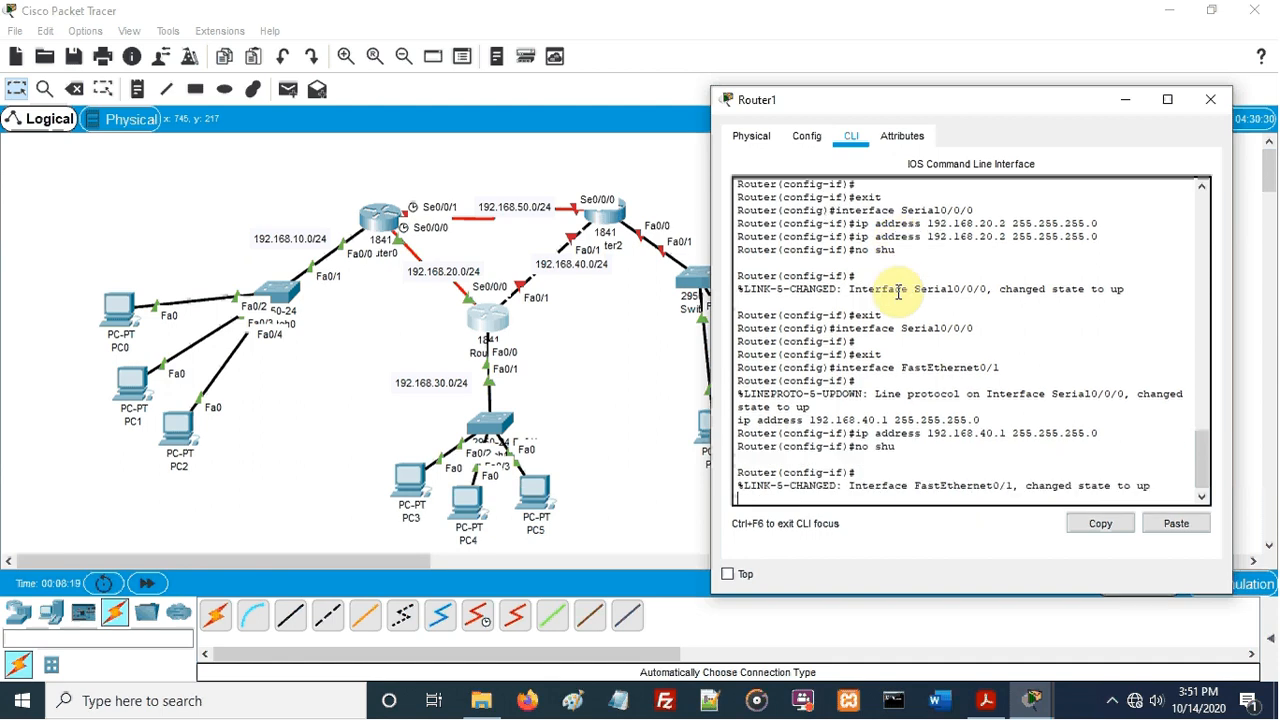
key("Return")
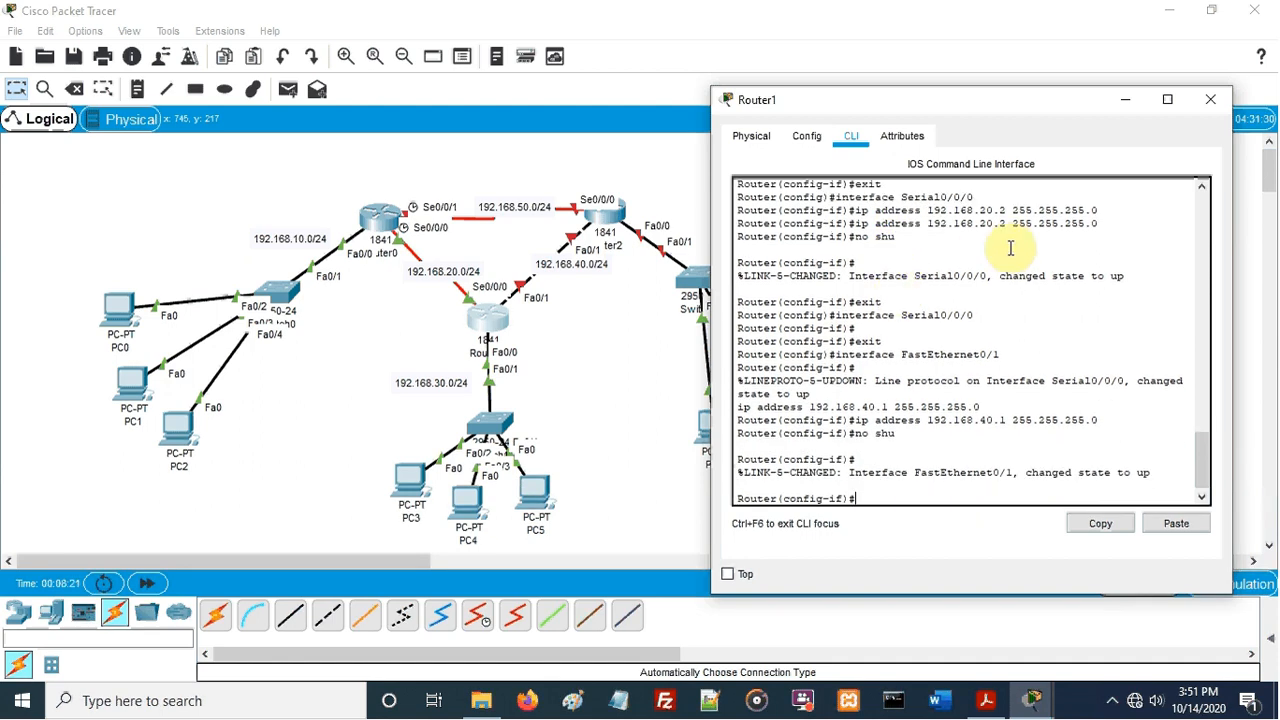
left_click(1210, 99)
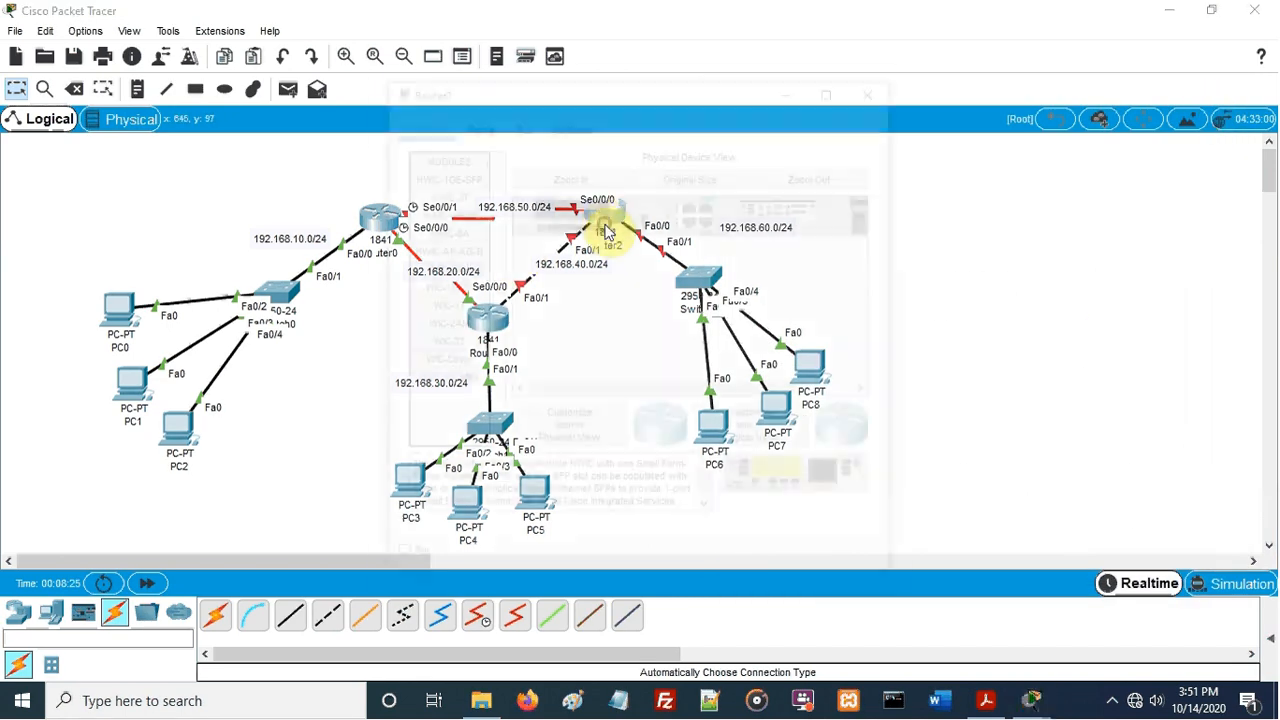
Set Router2's Serial0/0/0 to IP address 192.168.50.1 with subnet mask 255.255.255.0, and enable it with no shu
left_click(603, 222)
left_click_drag(579, 86, 866, 88)
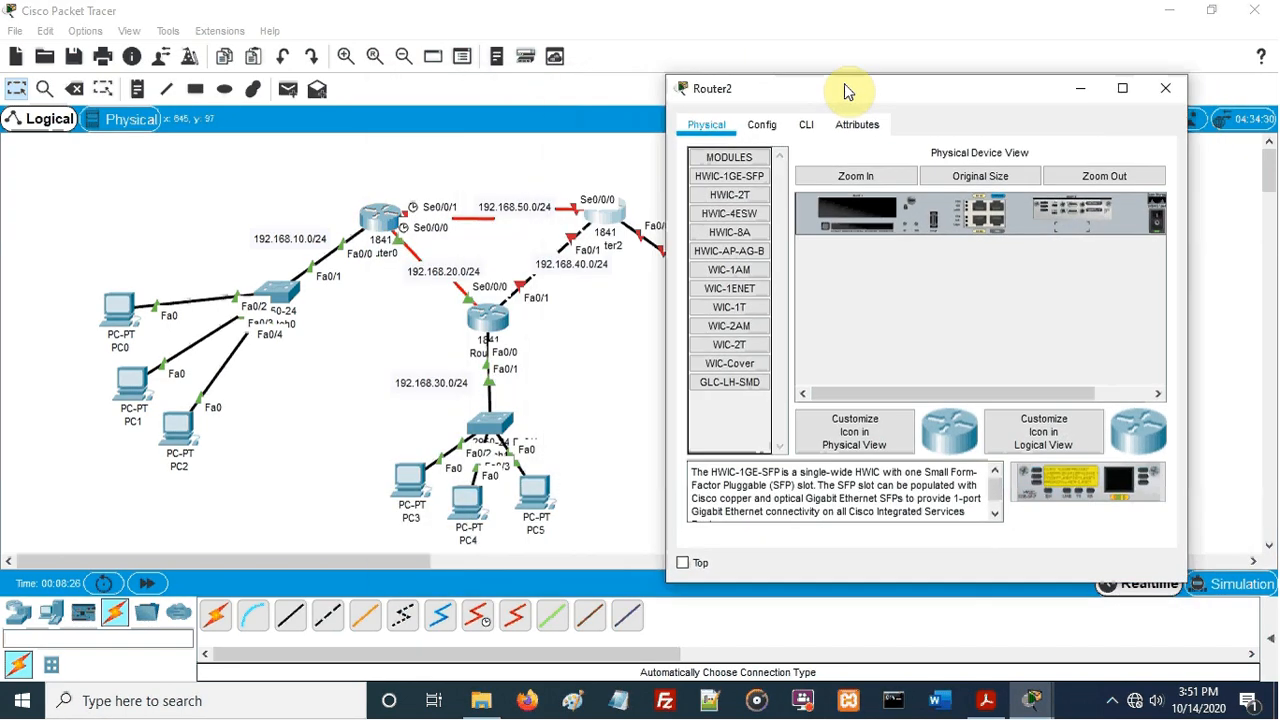
left_click(766, 125)
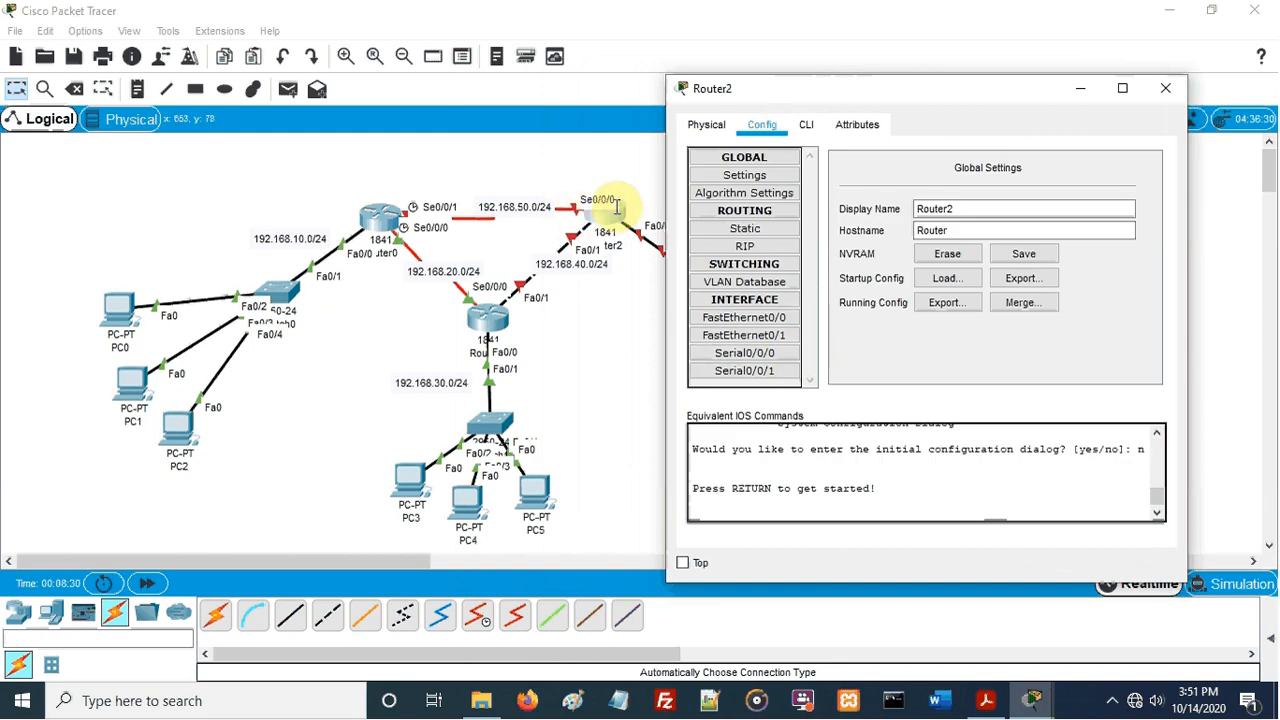
left_click(766, 352)
left_click(1032, 252)
type("192.168.")
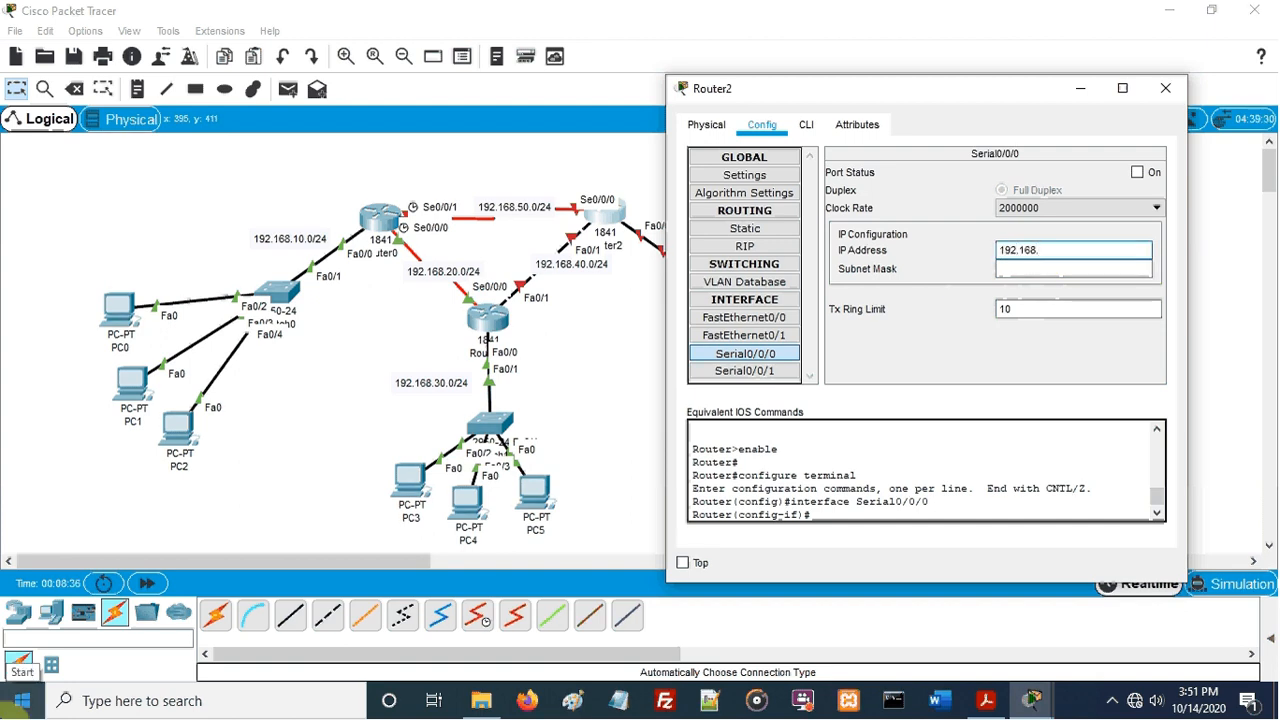
type("50.1")
key("Tab")
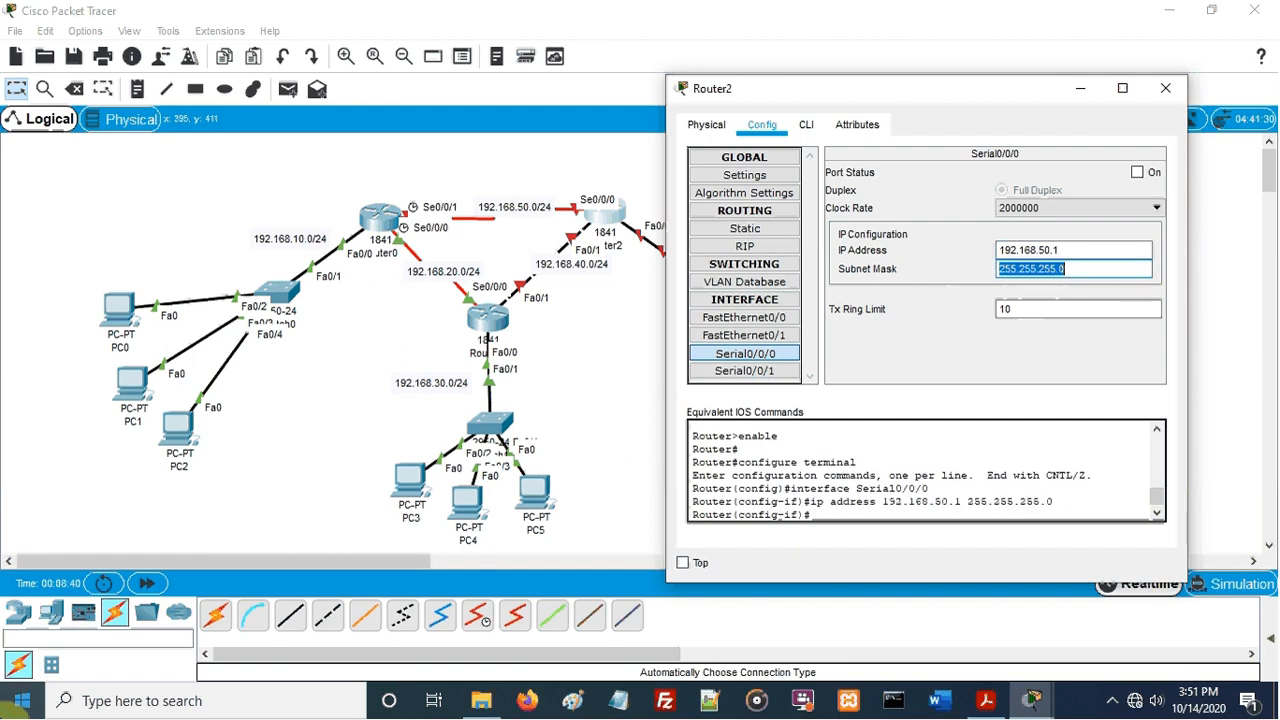
left_click(806, 126)
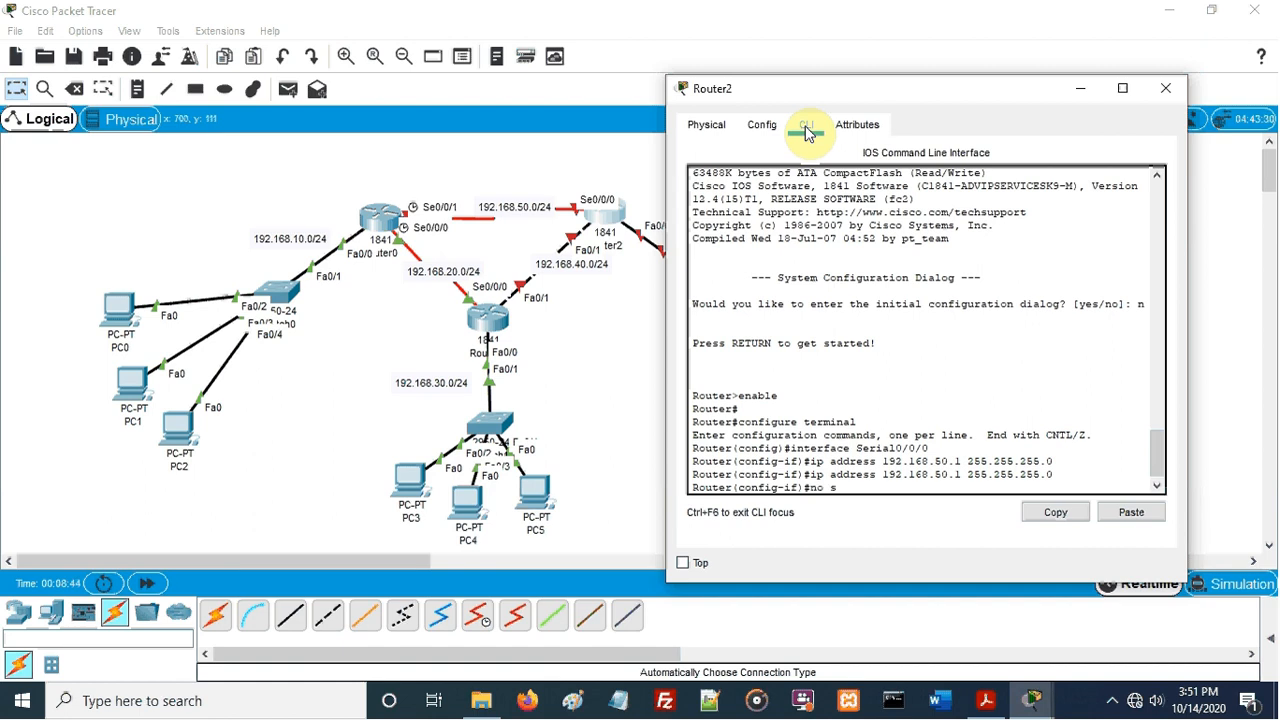
type("no shu")
key("Return")
Set Router2's FastEthernet0/1 to IP address 192.168.40.2 with subnet mask 255.255.255.0, and enable it with no shu
left_click(760, 125)
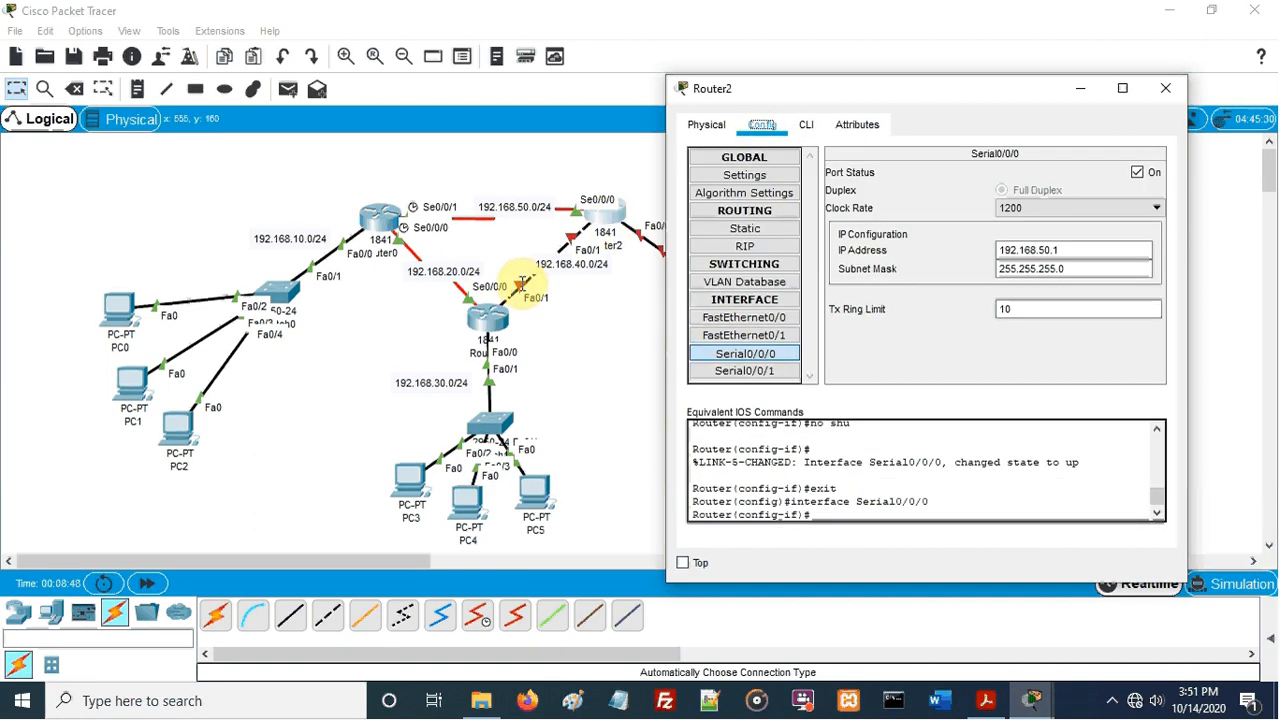
left_click(767, 340)
left_click_drag(860, 92, 932, 100)
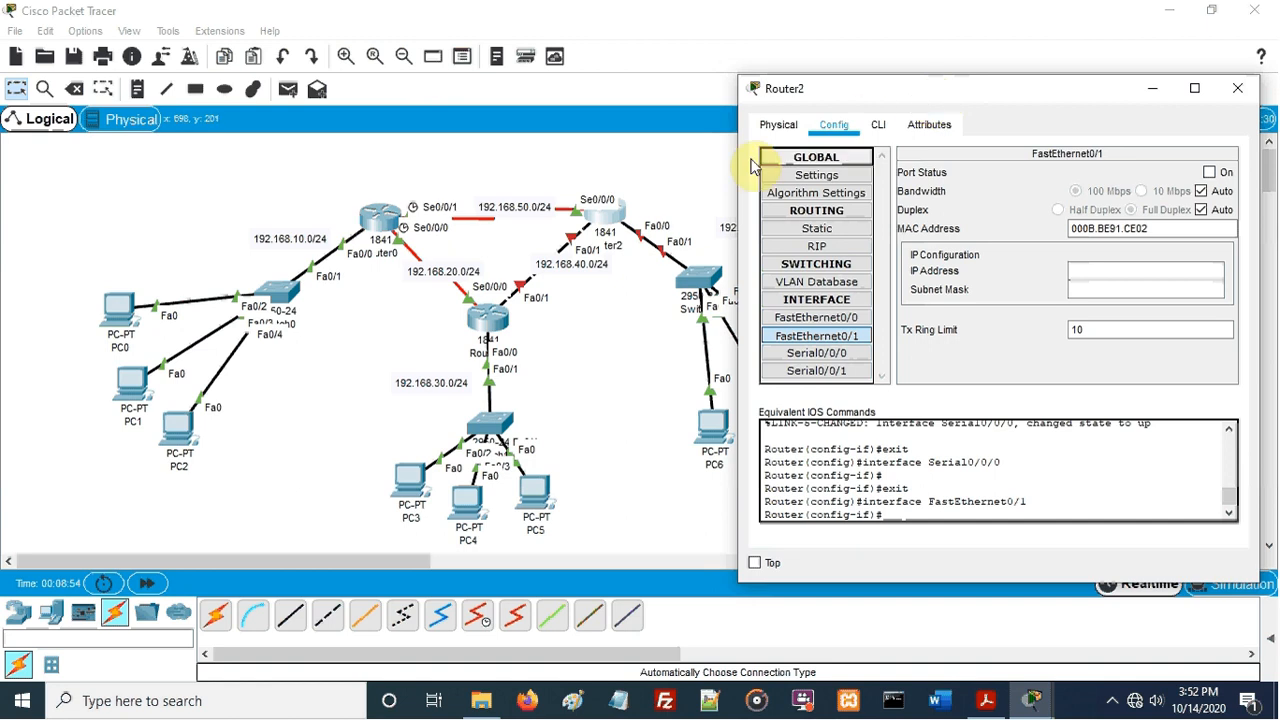
left_click(1114, 271)
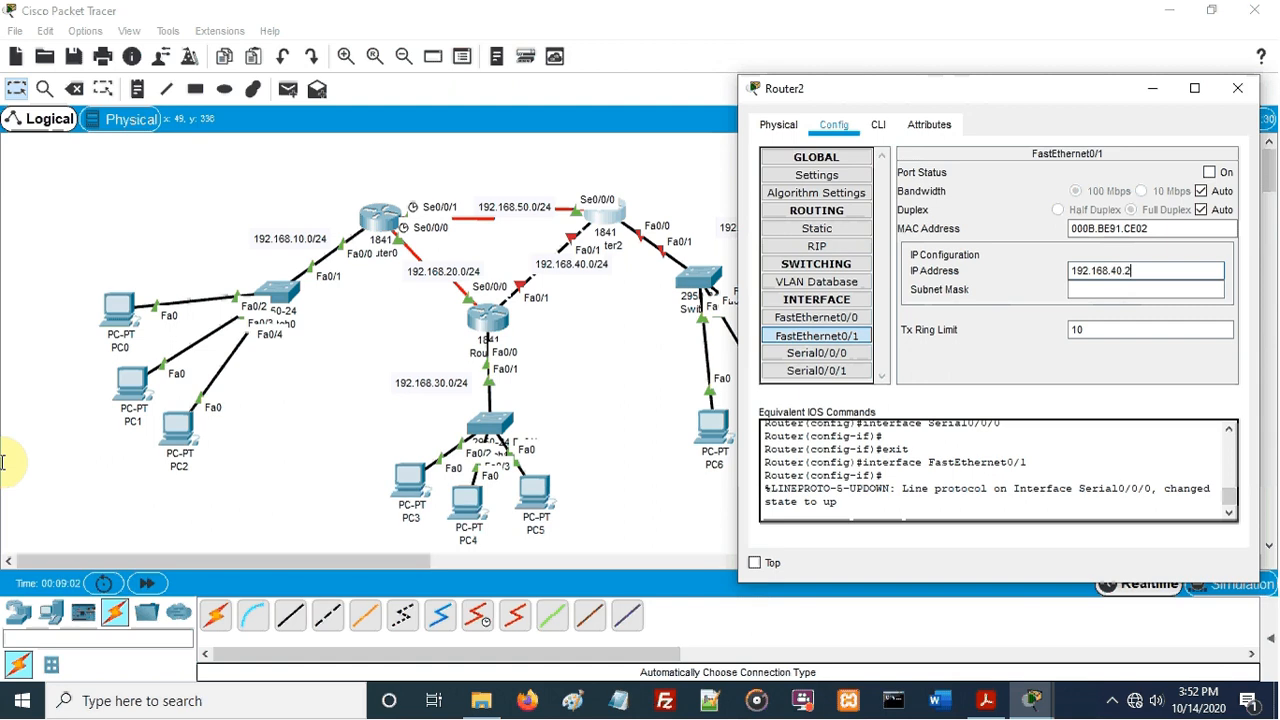
type("192.168.40.2")
key("Tab")
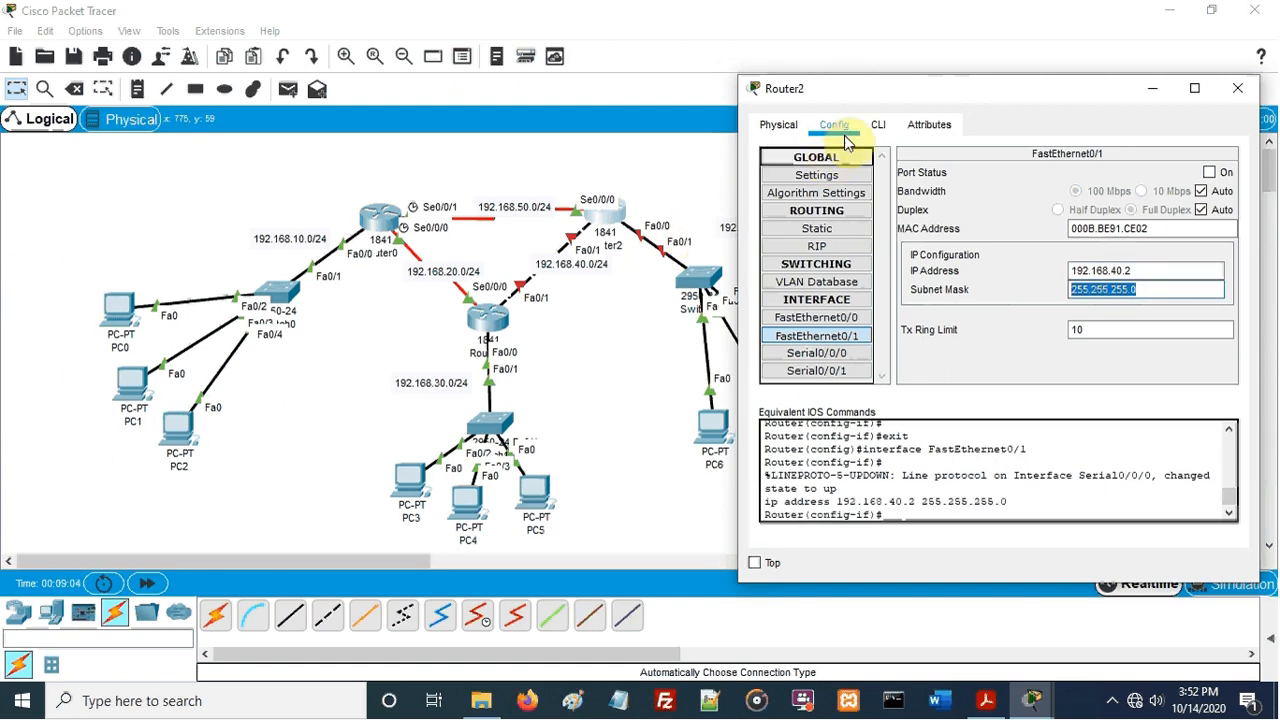
left_click(884, 124)
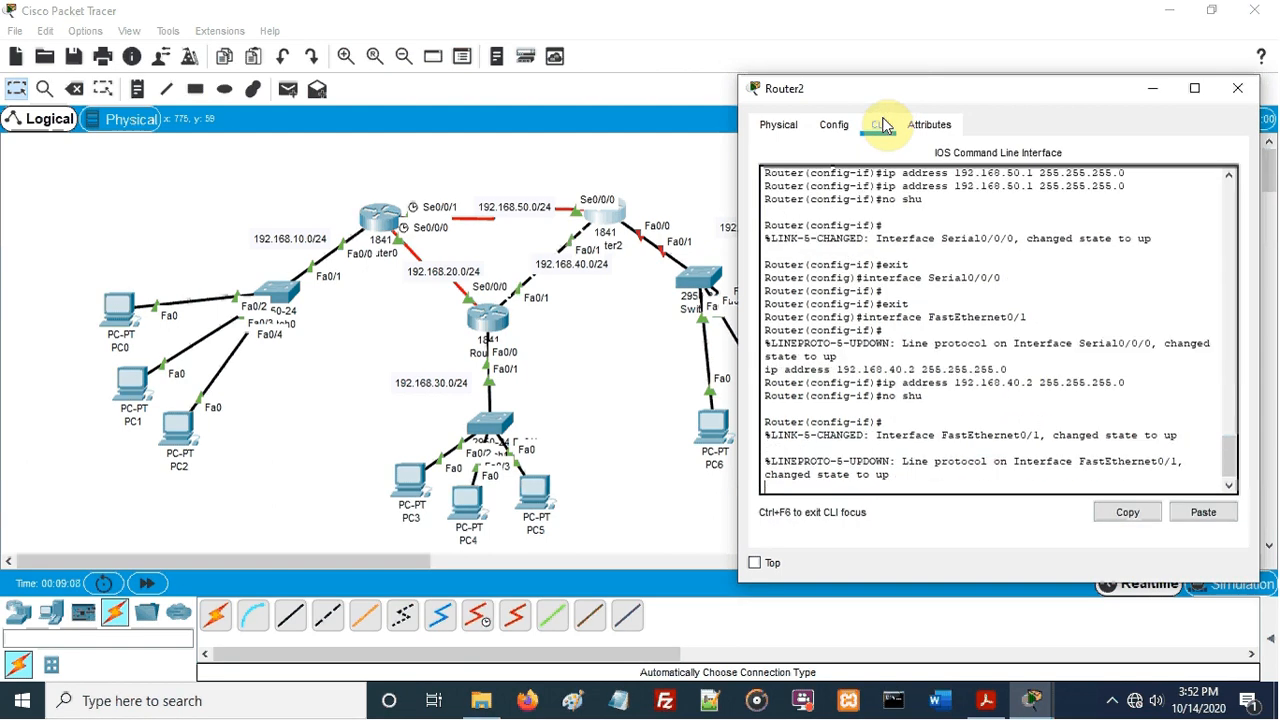
Set Router2's FastEthernet0/0 to IP address 192.168.60.1 with subnet mask 255.255.255.0, enable it with no shu, and close the router window
left_click(834, 132)
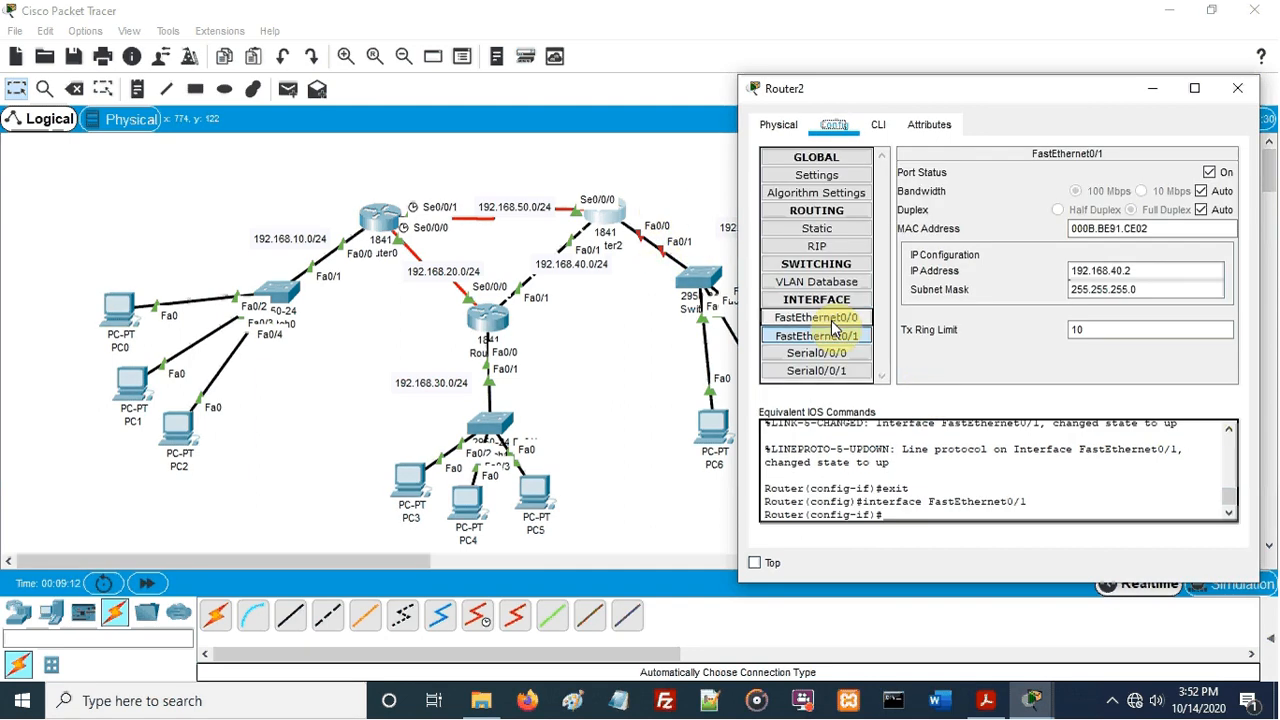
left_click(830, 319)
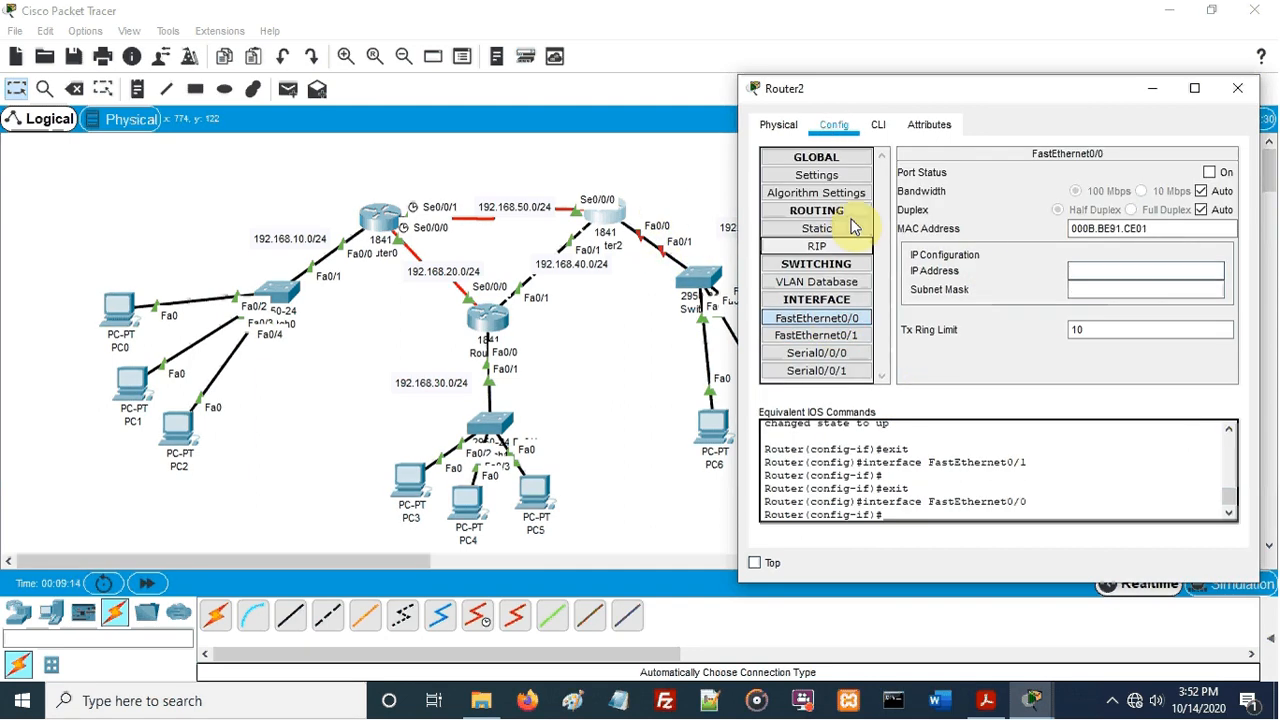
left_click_drag(999, 104, 890, 110)
type("192.168.")
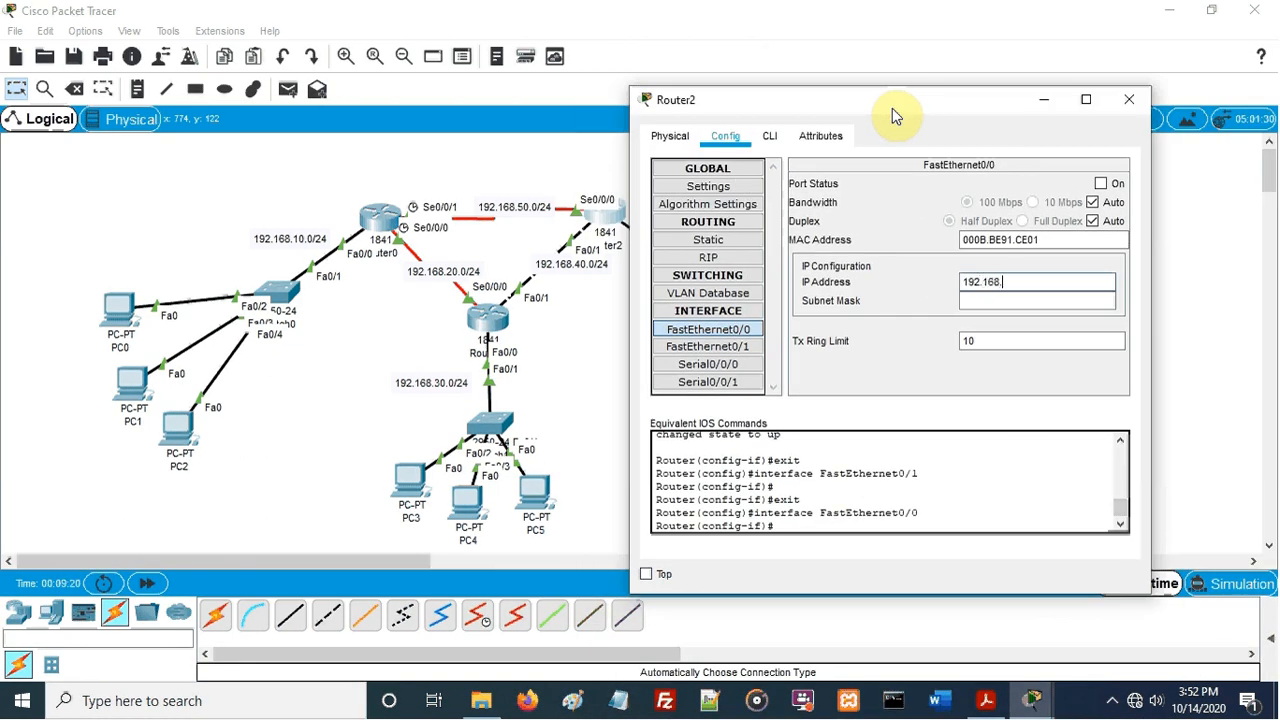
type("60.1")
key("Tab")
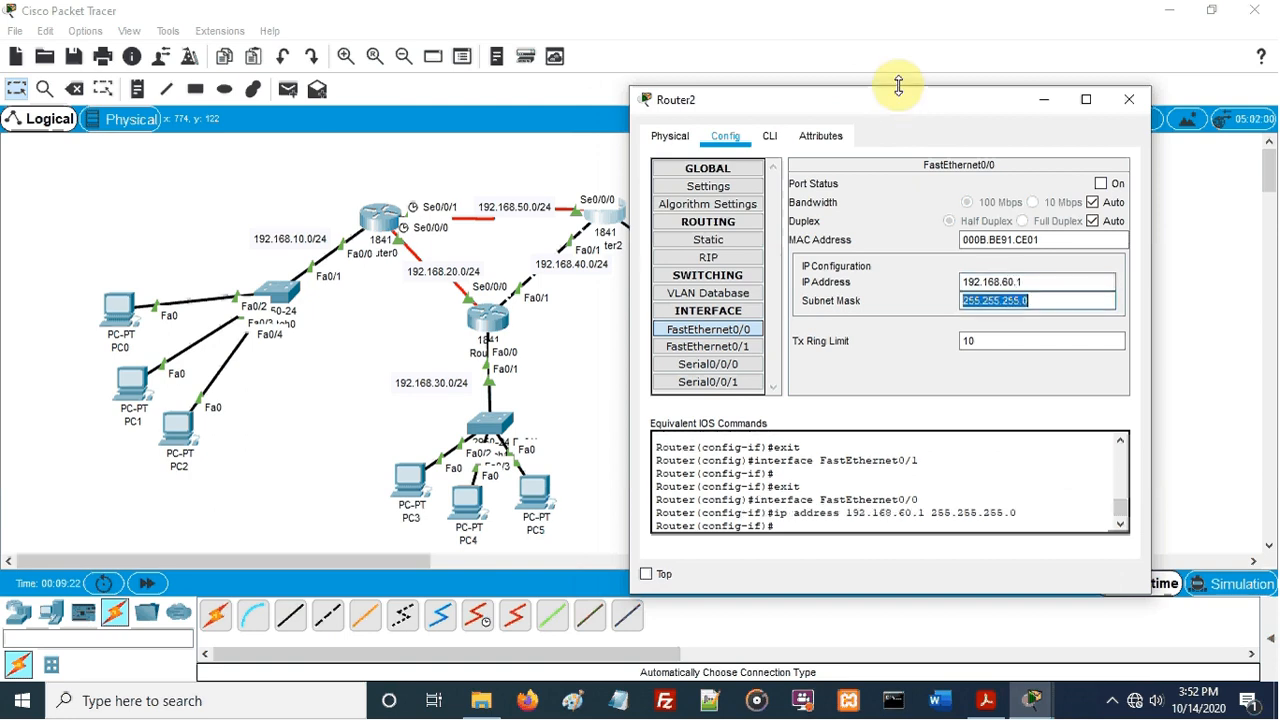
left_click(770, 135)
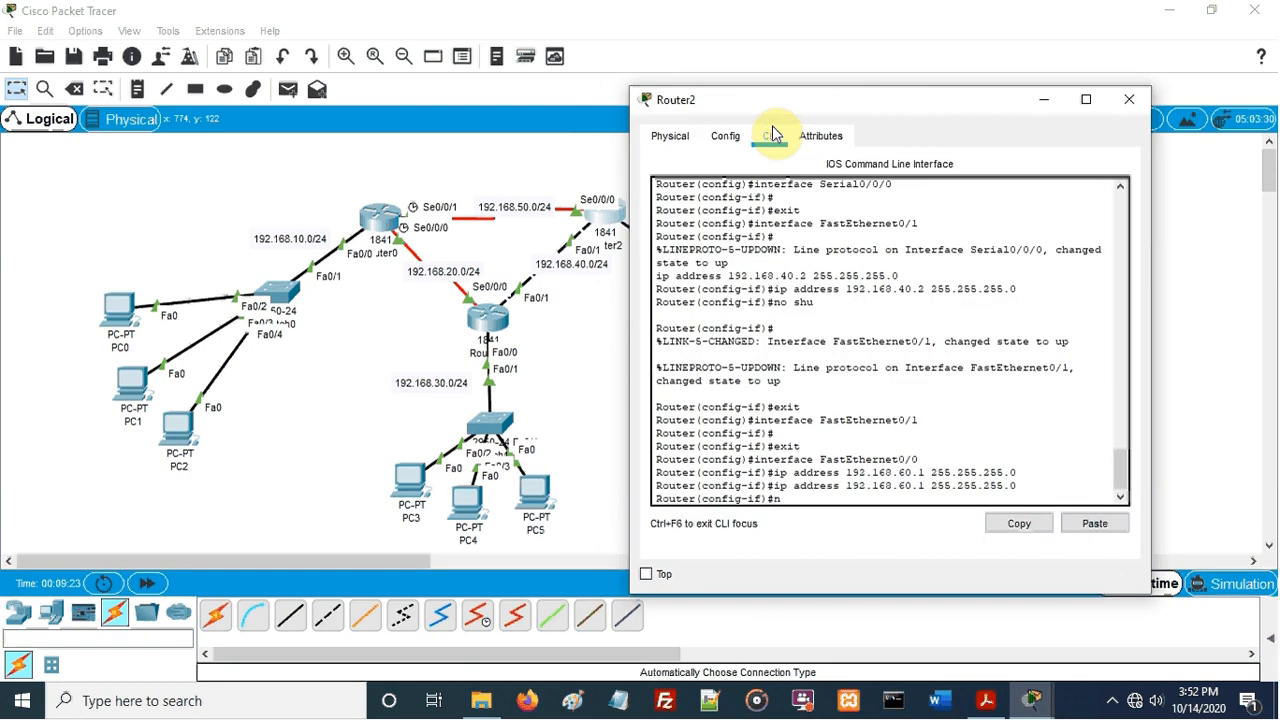
type("no shu")
key("Return")
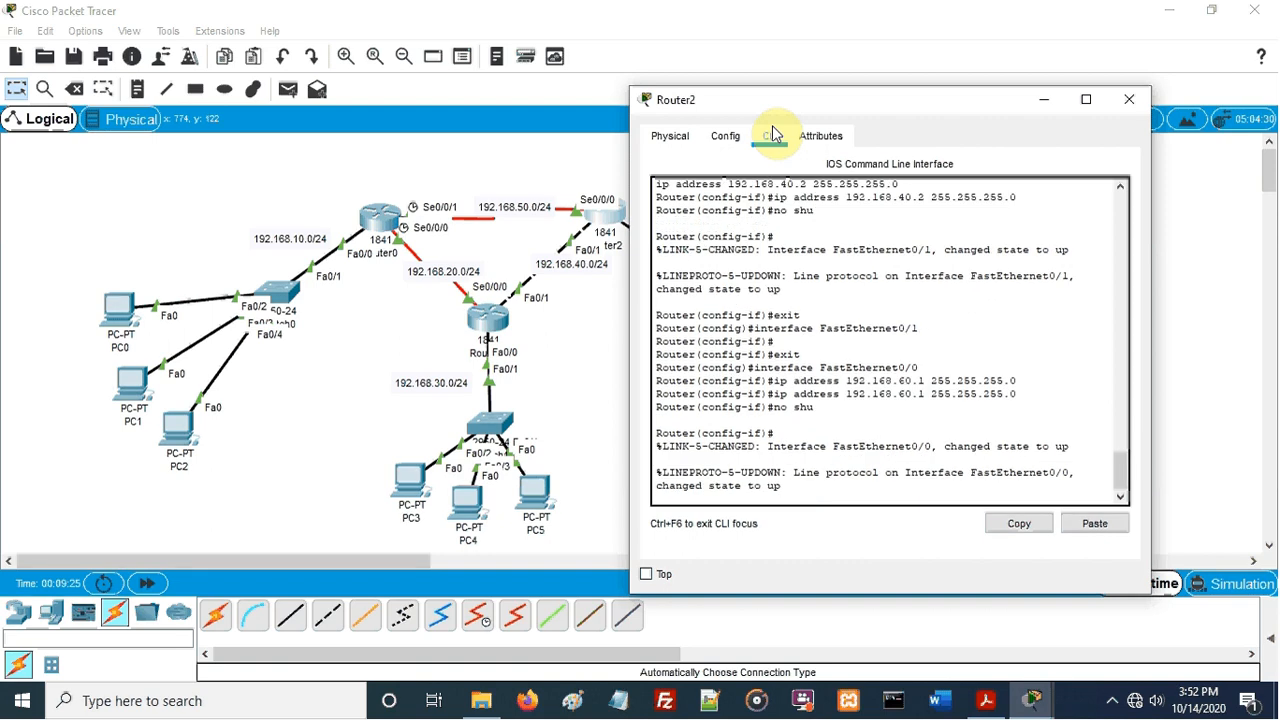
key("Return")
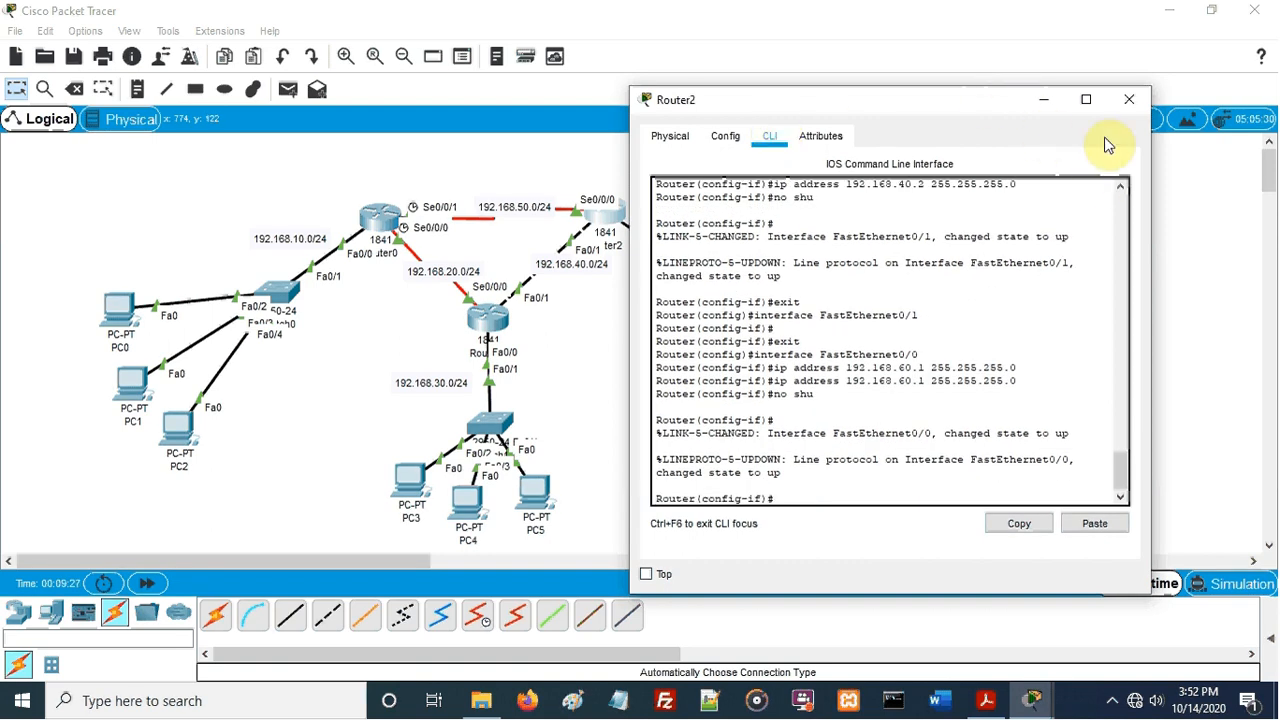
left_click(1129, 101)
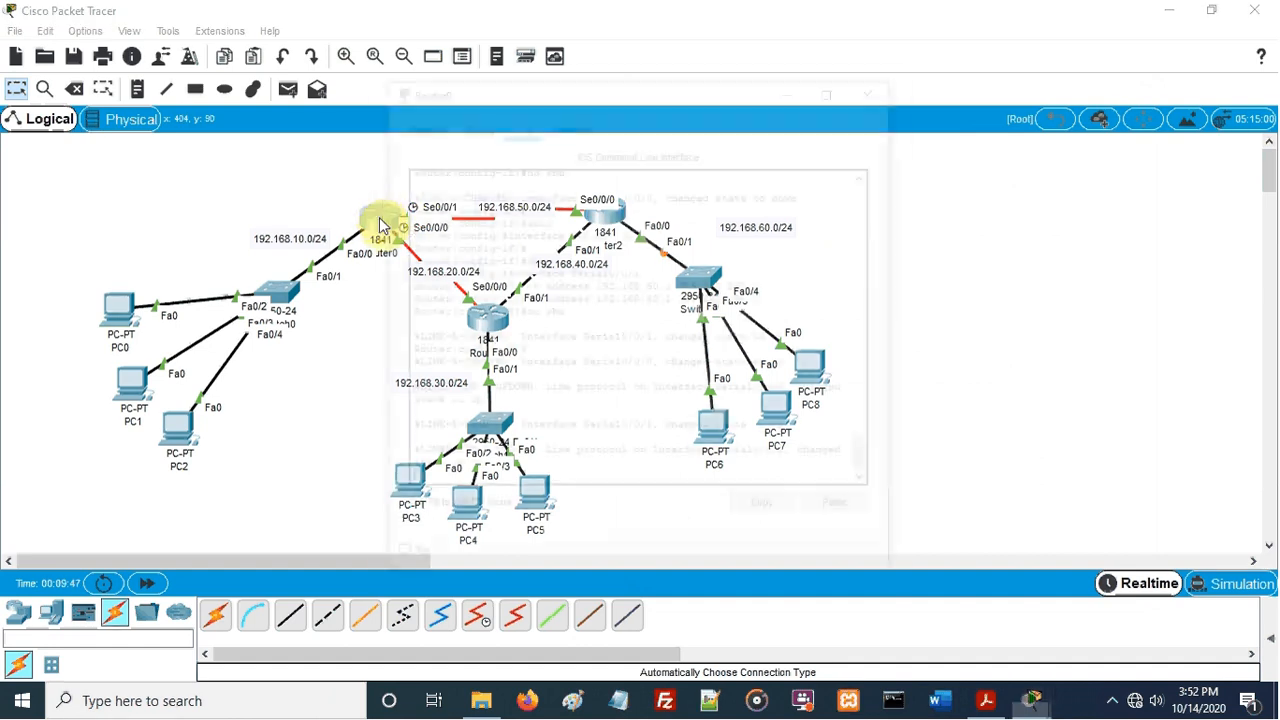
Examine Router0's physical modules, global settings and command-line output, and close the router window
left_click(380, 218)
left_click(478, 124)
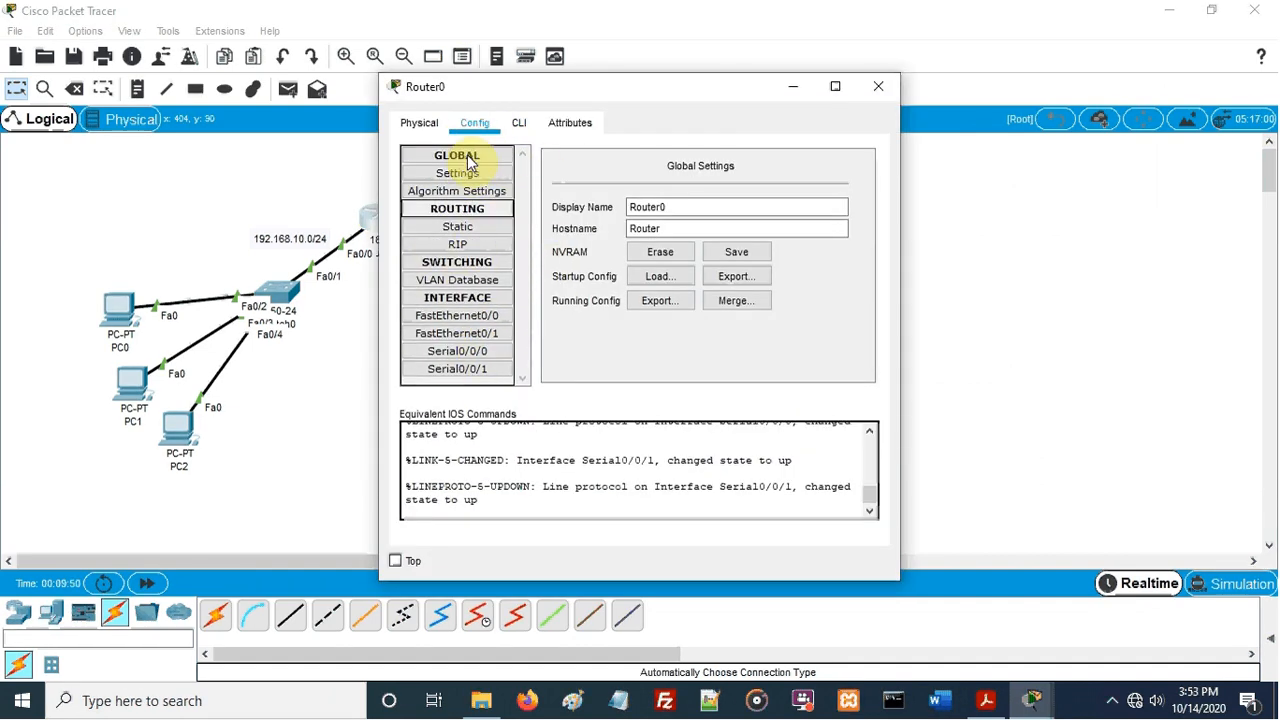
left_click(419, 121)
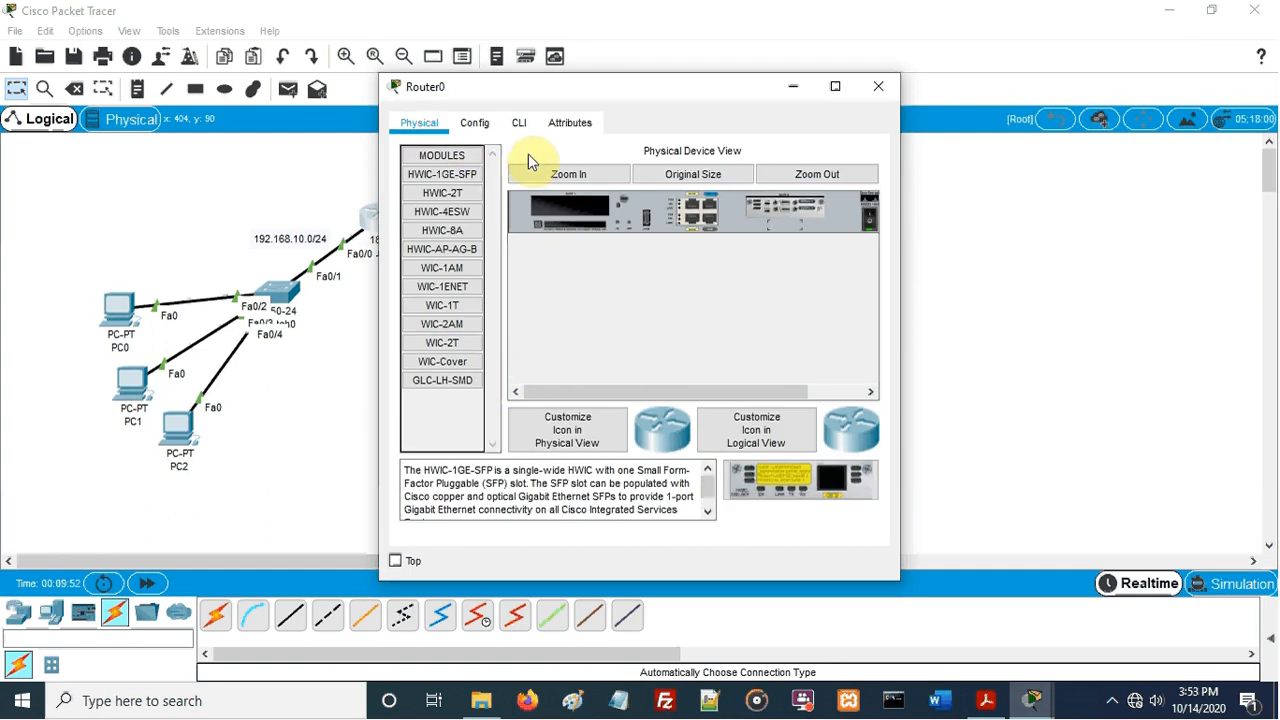
left_click(477, 123)
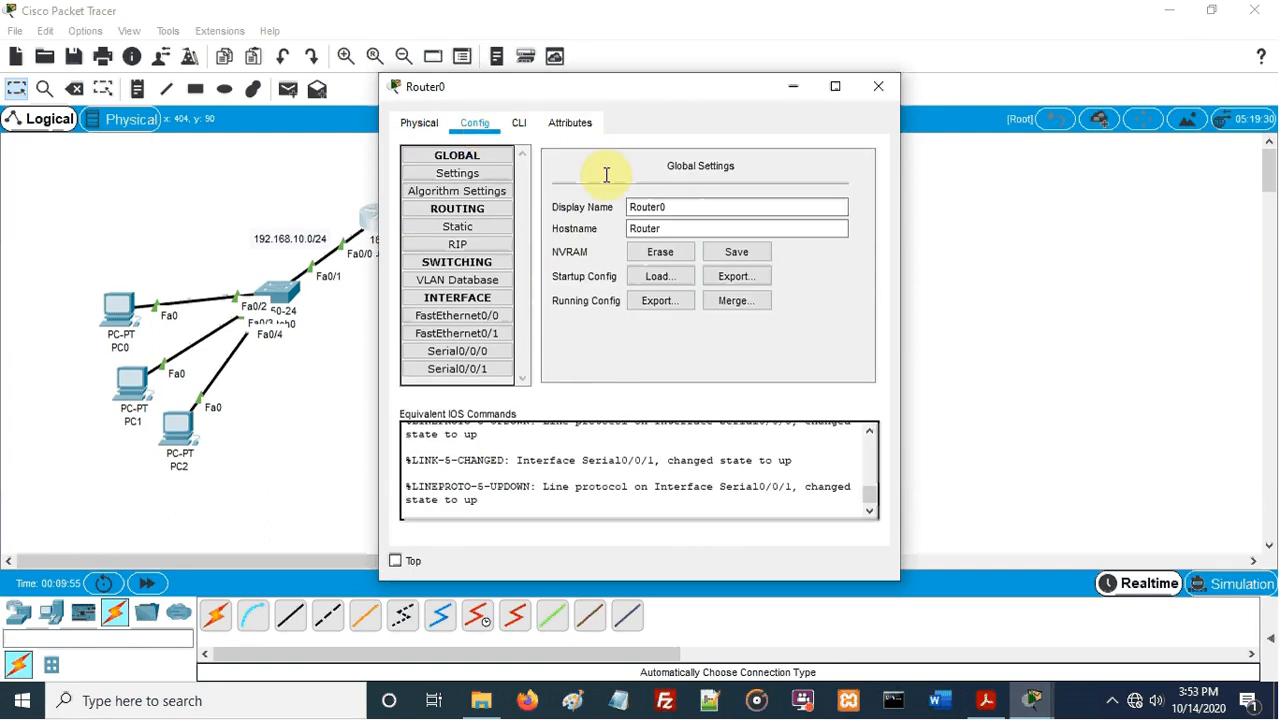
left_click(521, 124)
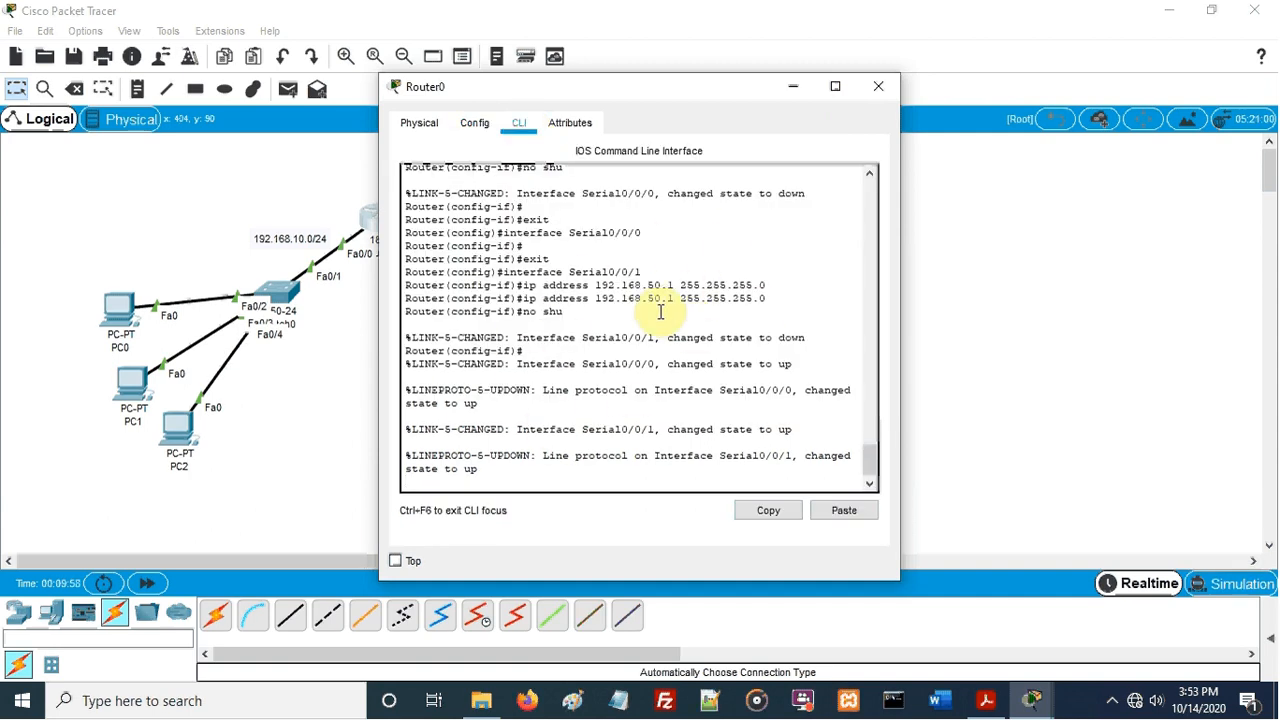
key("Return")
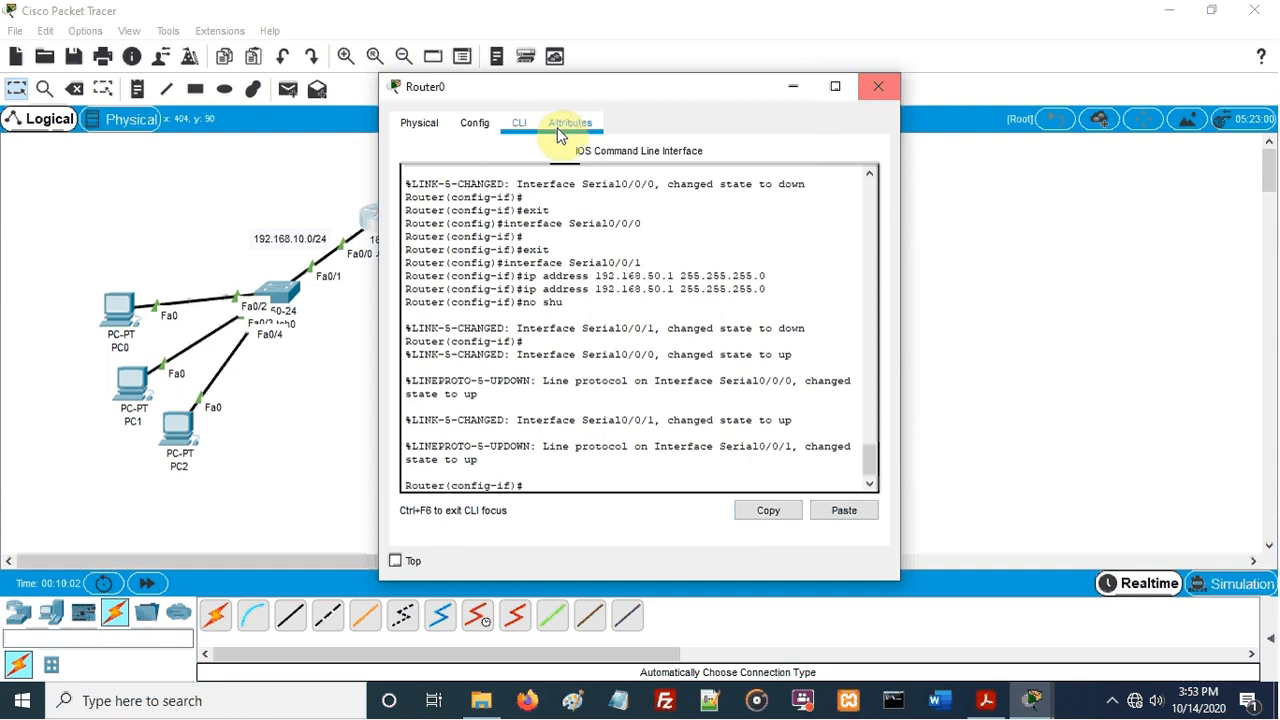
left_click_drag(574, 92, 919, 92)
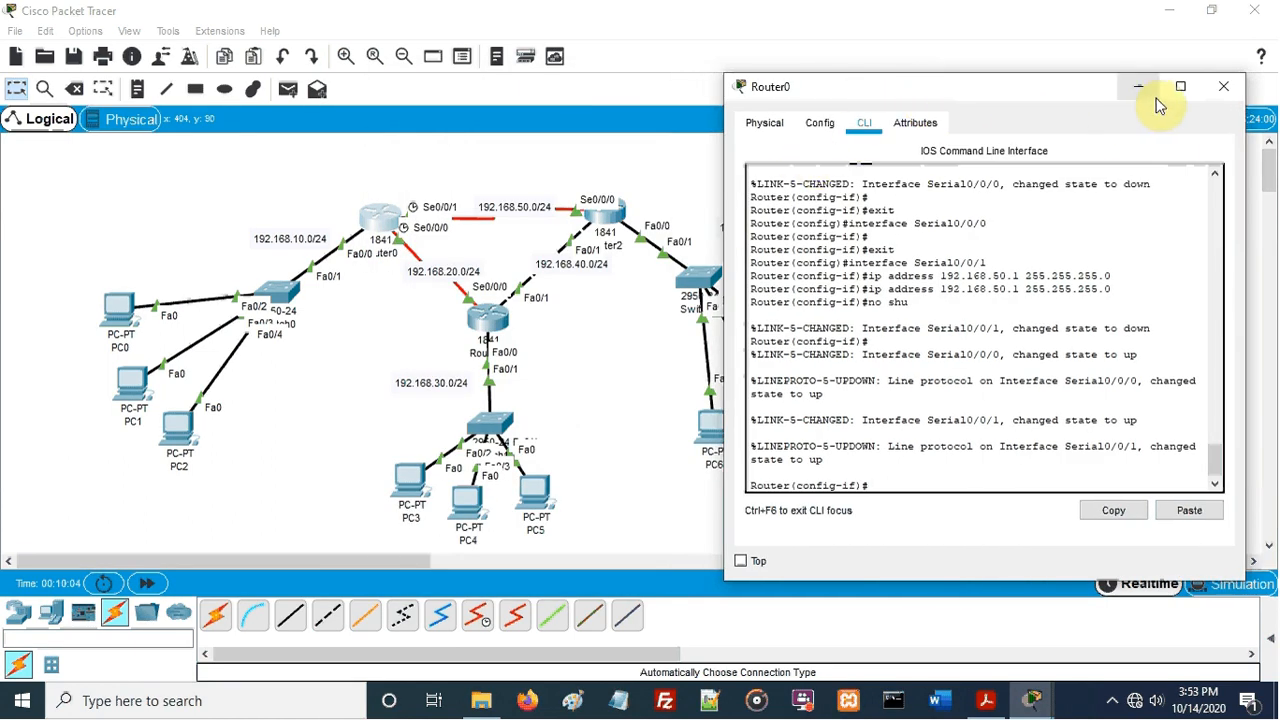
left_click(1217, 92)
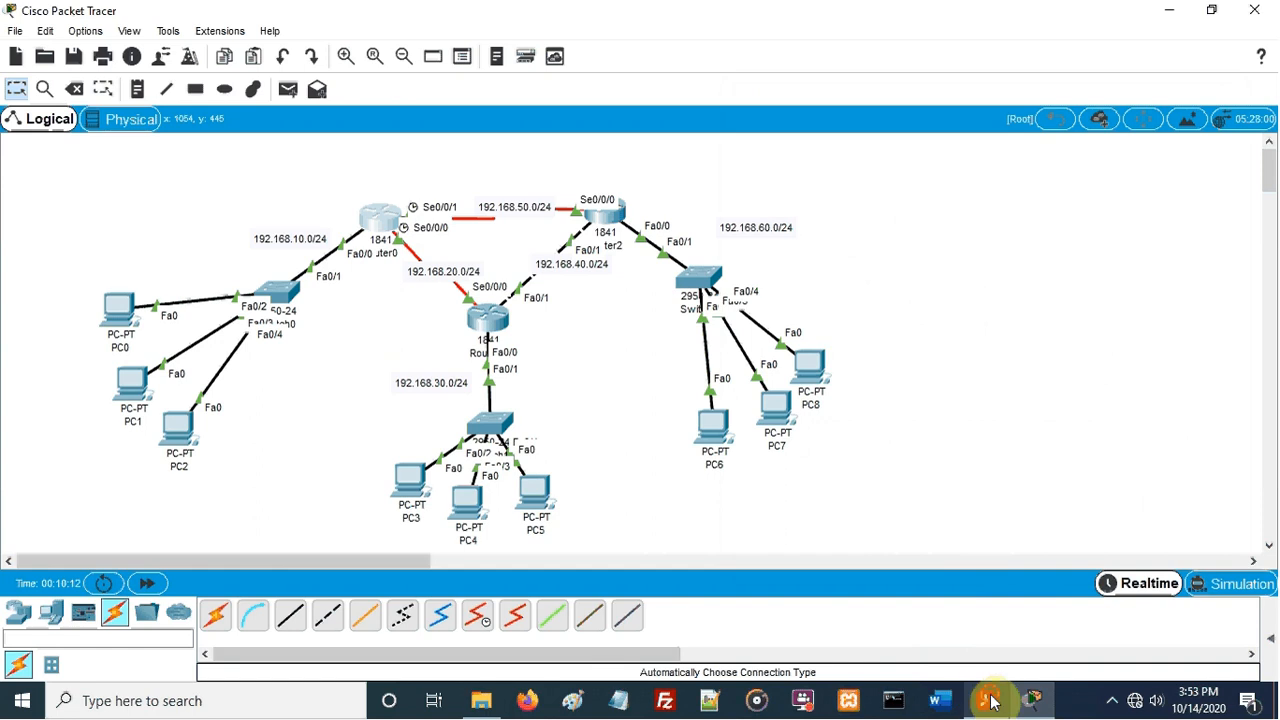
Switch to the DHCP module PDF in Acrobat Reader and read the explanation of DHCP and how it works on its first page
left_click(987, 700)
scroll(723, 509, "up", 6)
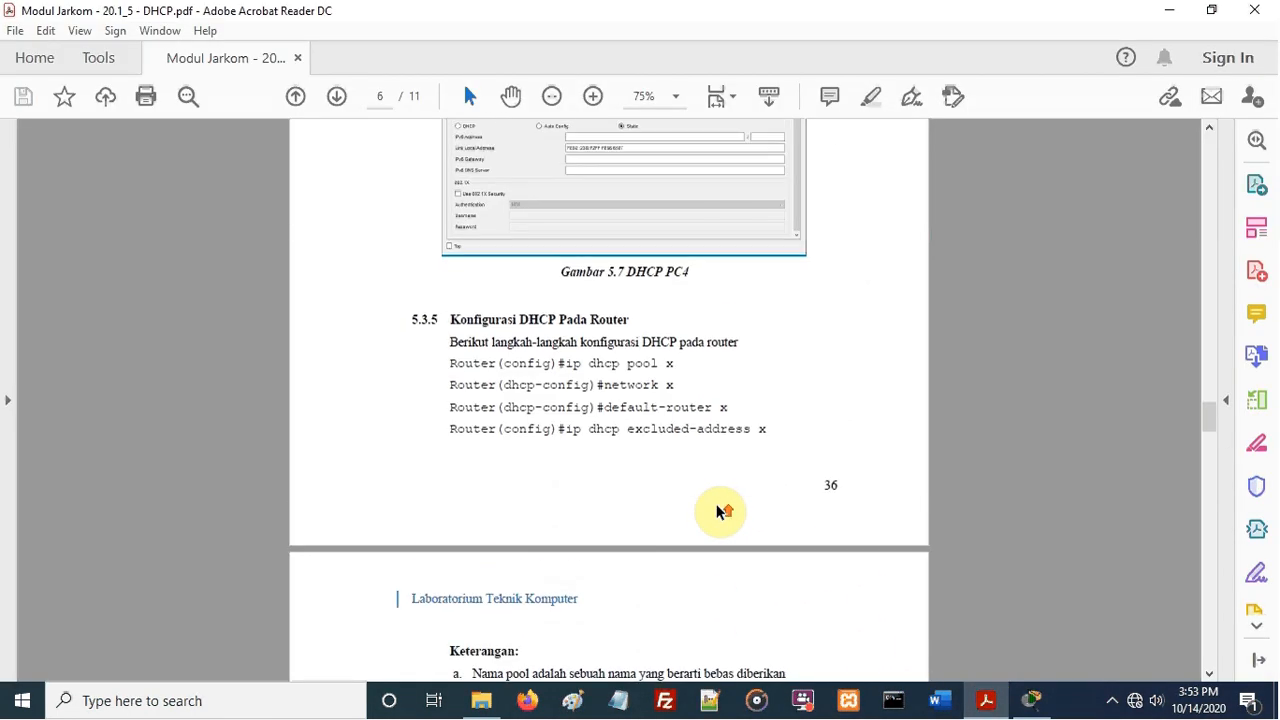
scroll(716, 511, "up", 10)
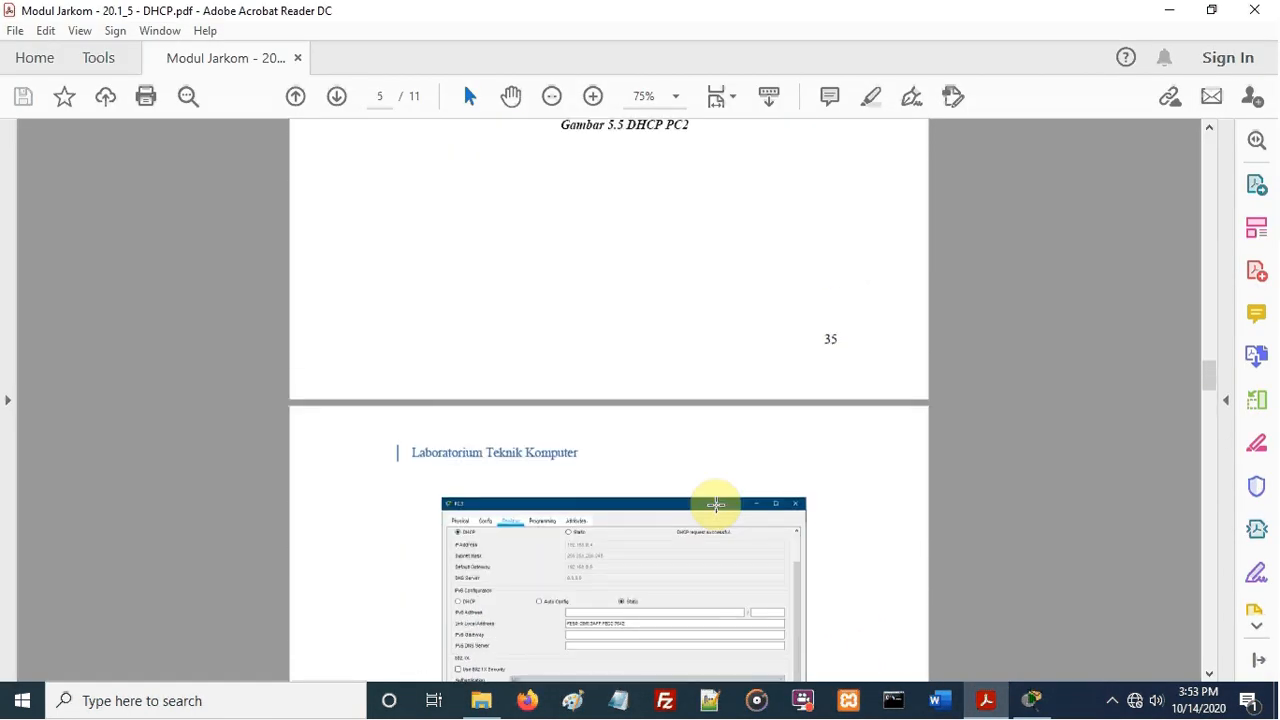
scroll(716, 504, "up", 5)
left_click_drag(1217, 349, 1218, 174)
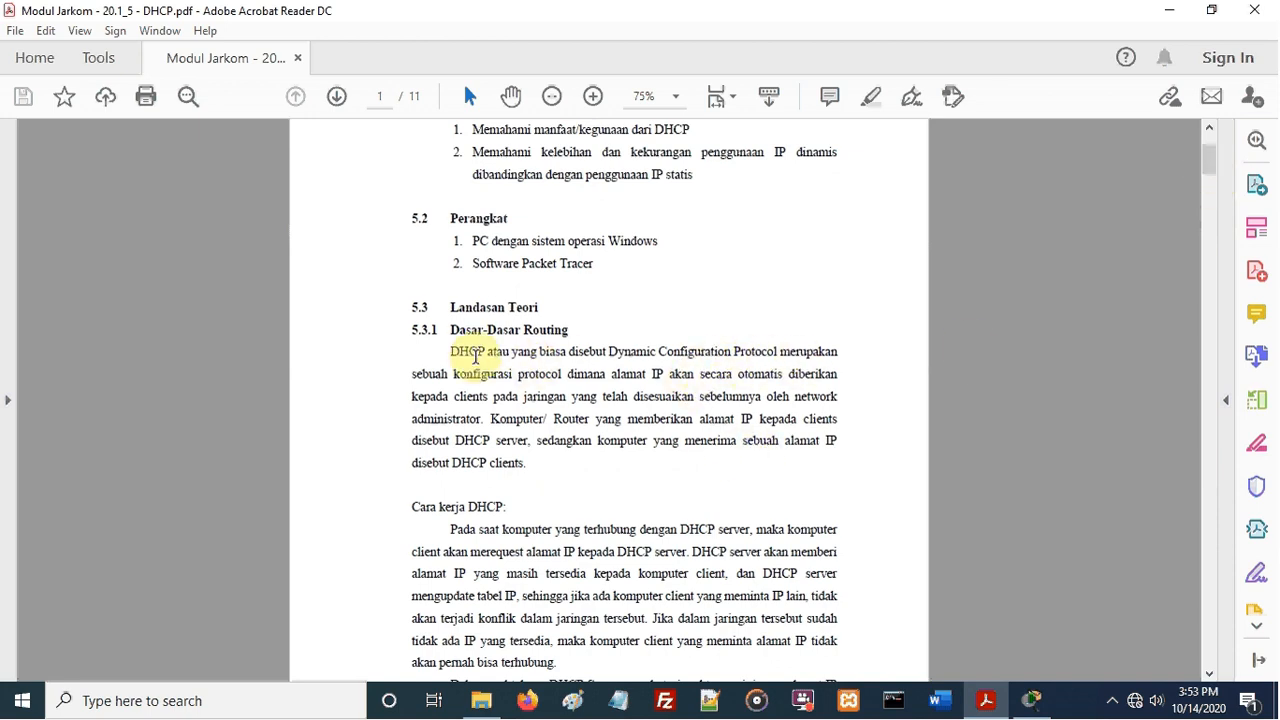
scroll(531, 363, "up", 3)
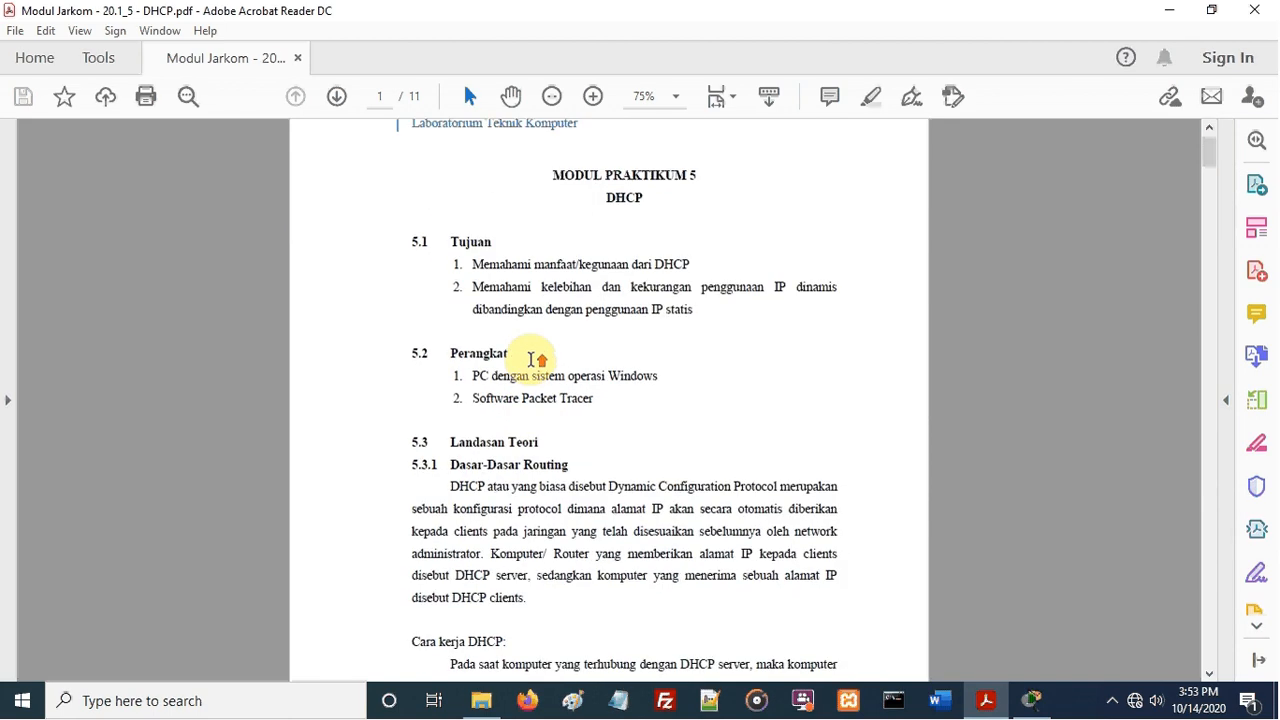
scroll(528, 360, "down", 1)
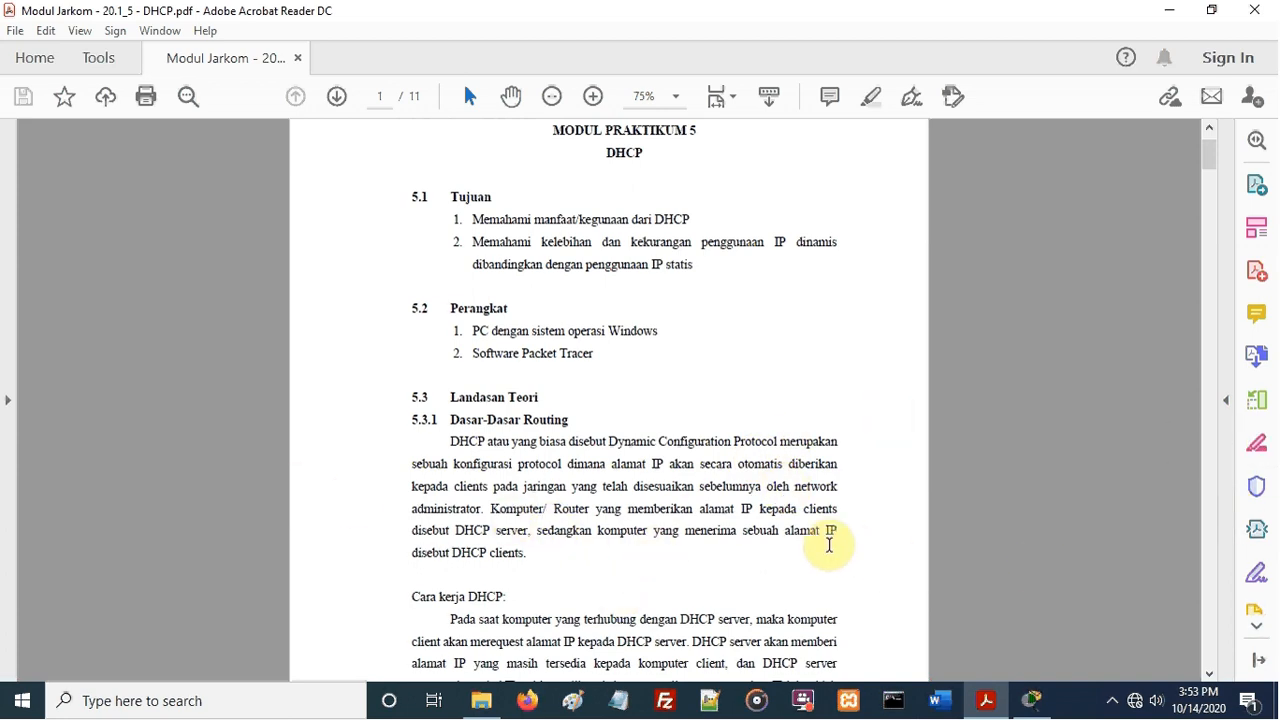
scroll(828, 545, "down", 1)
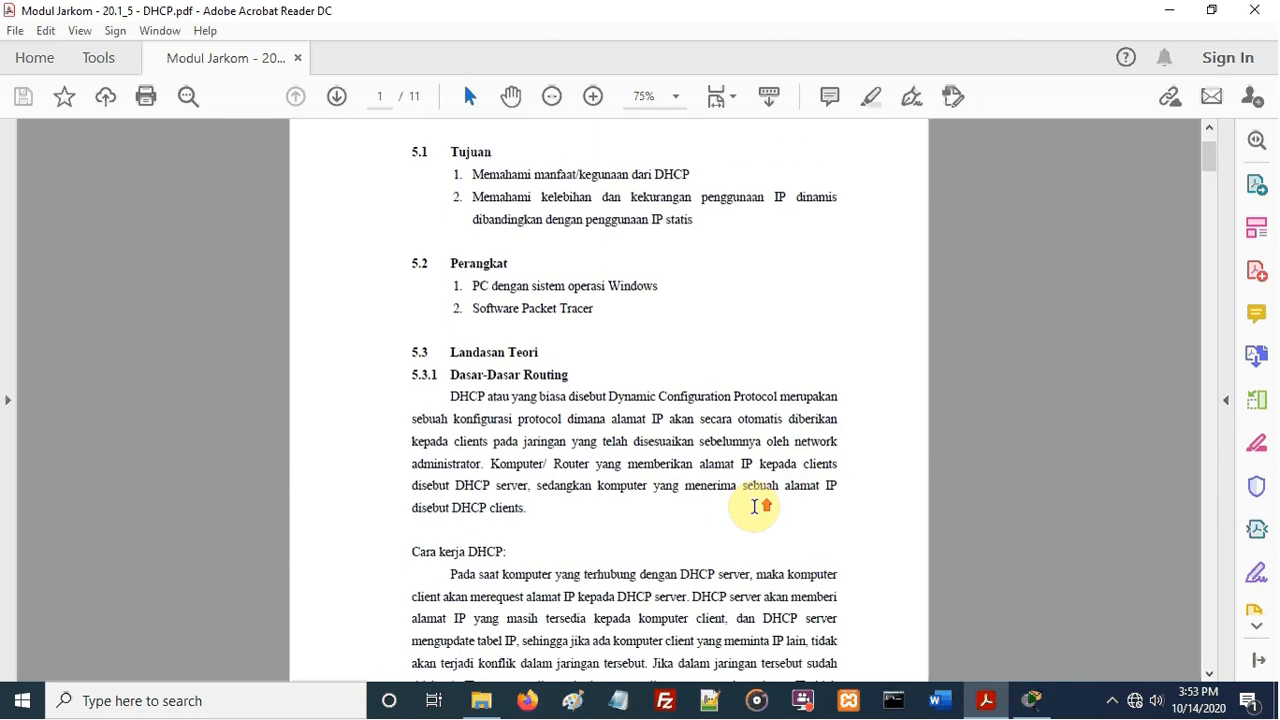
scroll(762, 505, "down", 2)
scroll(762, 507, "down", 1)
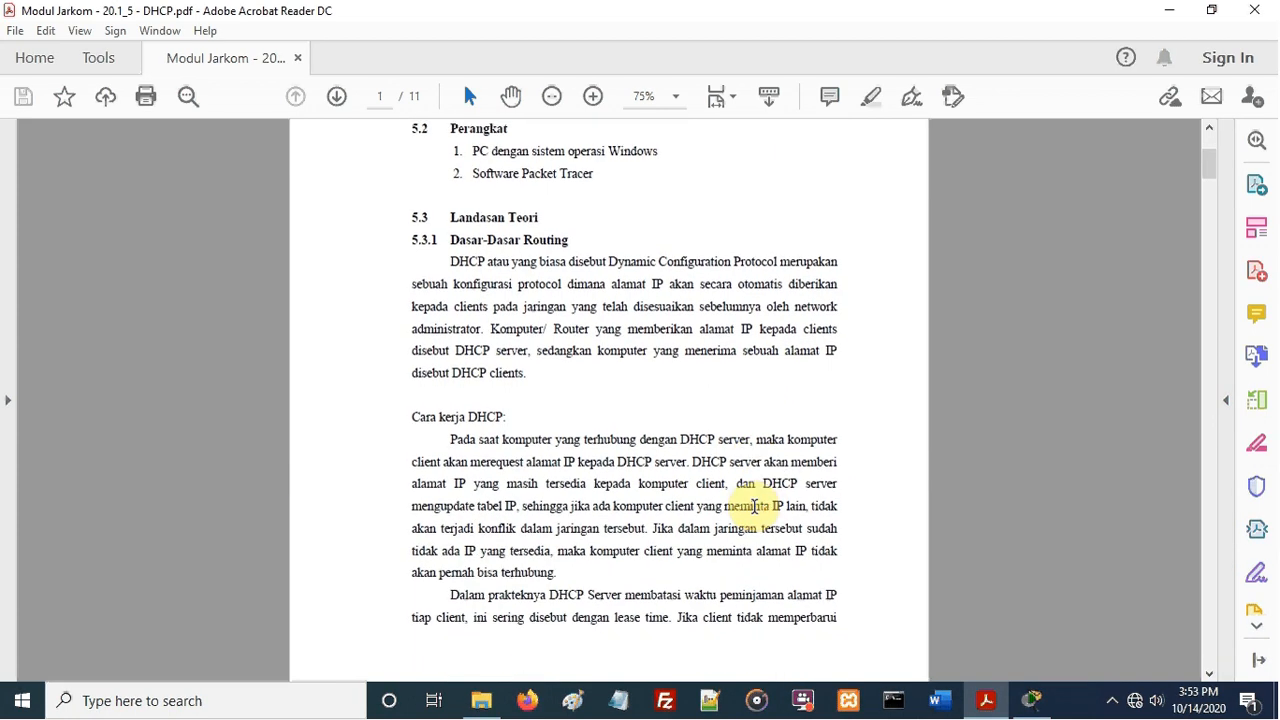
scroll(640, 483, "down", 2)
scroll(640, 483, "down", 4)
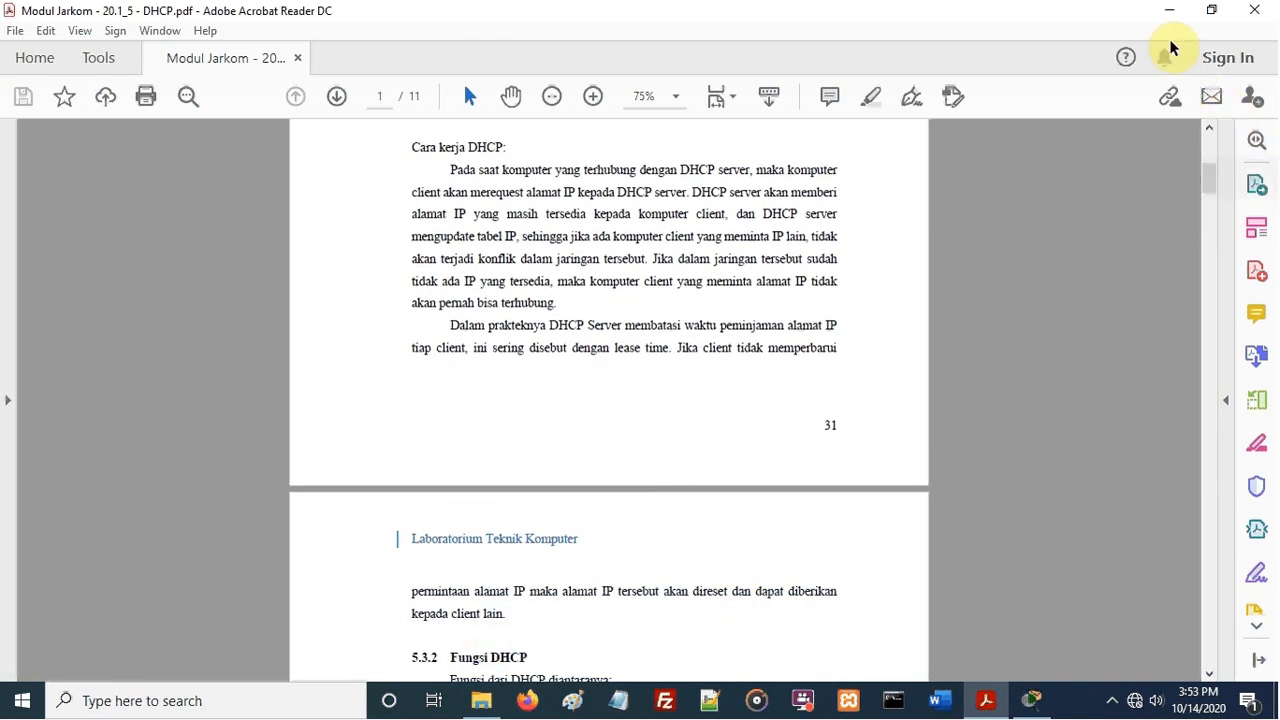
left_click(1169, 10)
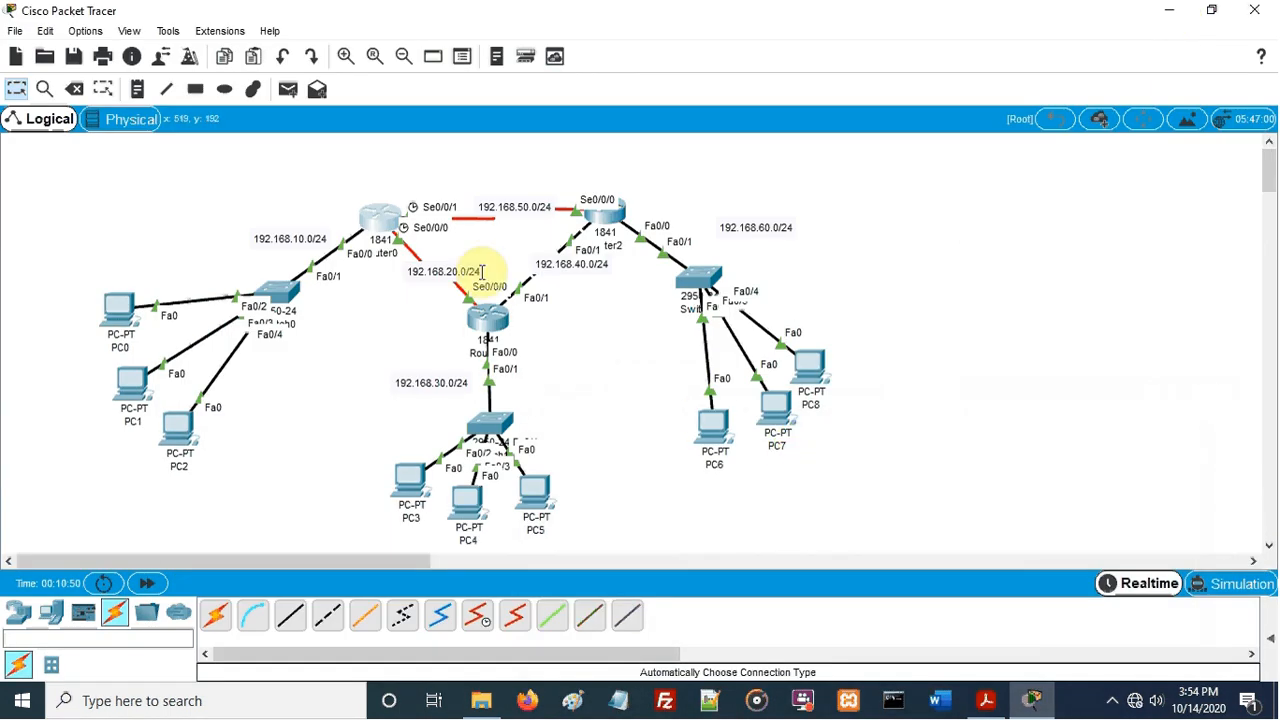
Review the router DHCP commands in section 5.3.5 of the PDF, marking the pool and network parameters, and return to Packet Tracer
left_click(985, 700)
scroll(888, 594, "down", 10)
left_click_drag(1214, 232, 1218, 437)
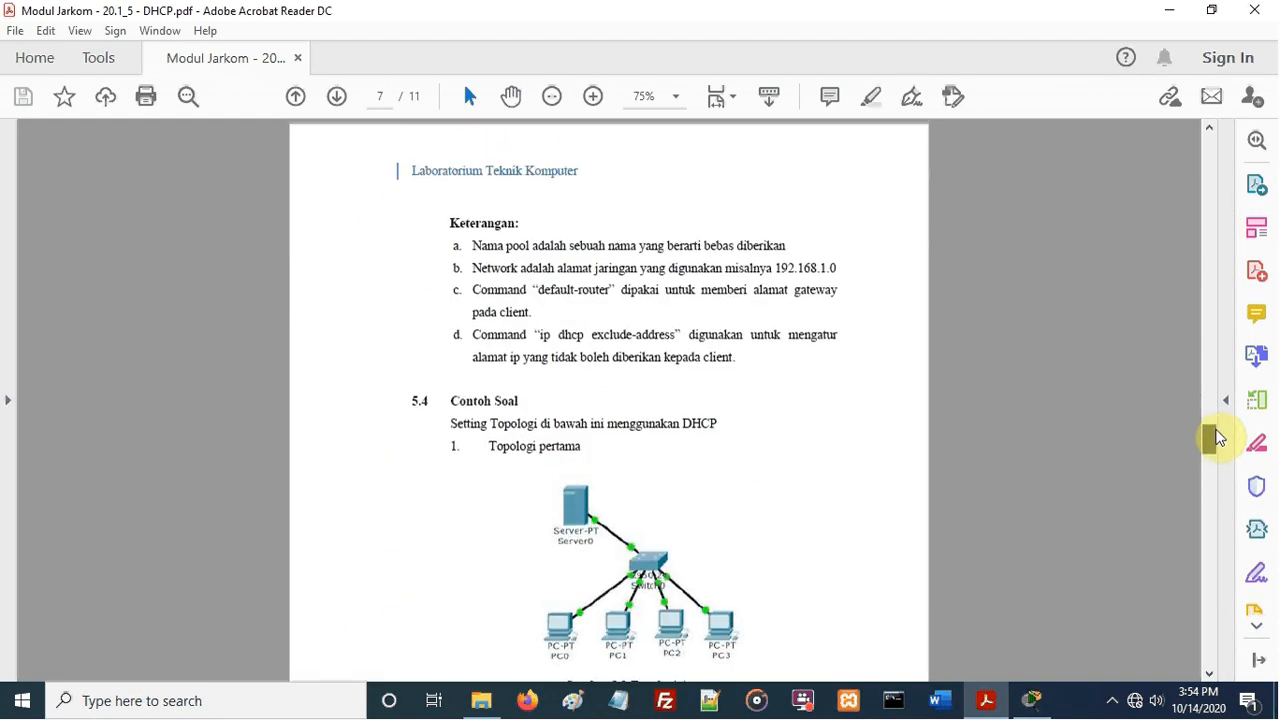
scroll(1040, 423, "up", 4)
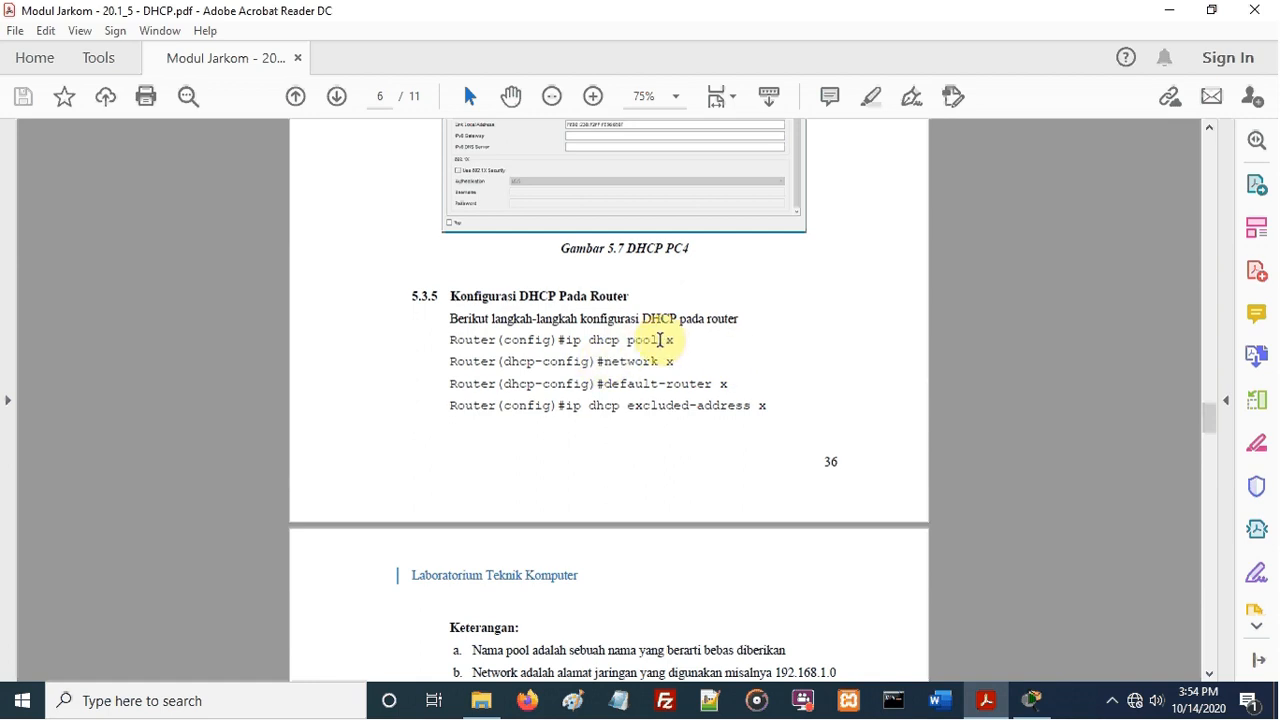
left_click_drag(605, 343, 577, 343)
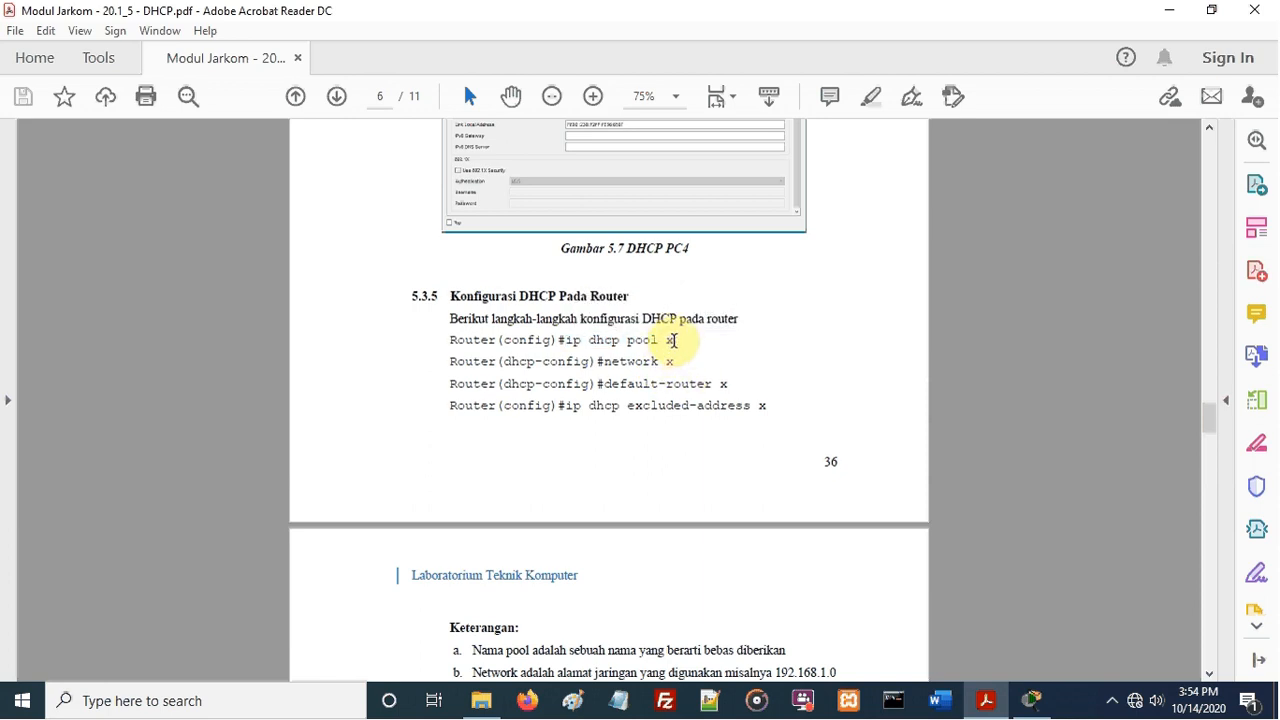
left_click_drag(677, 342, 669, 342)
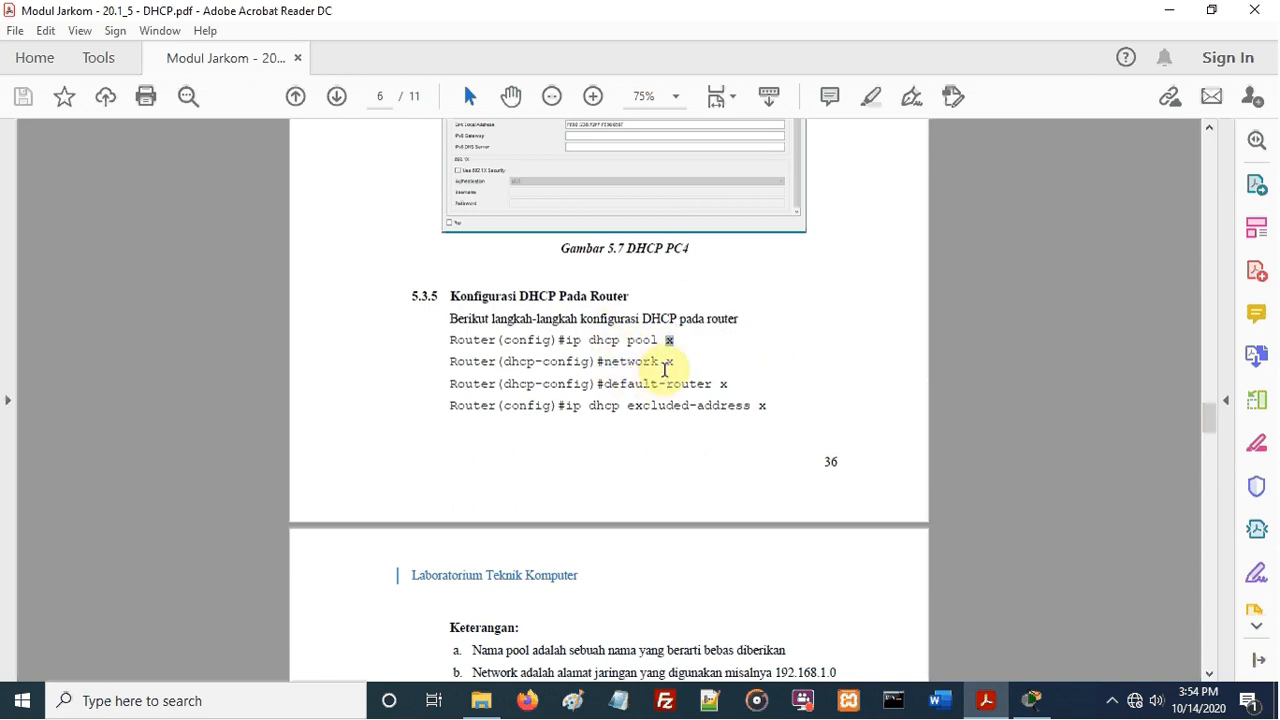
double_click(667, 362)
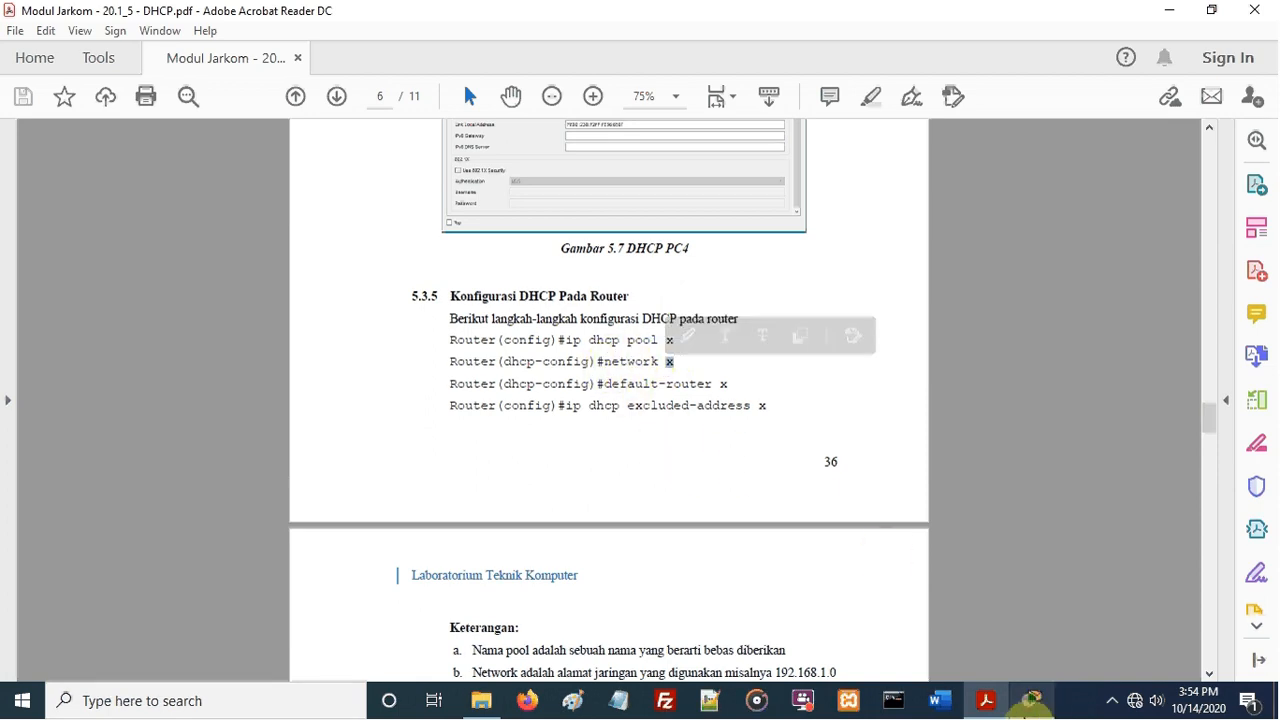
left_click(1032, 703)
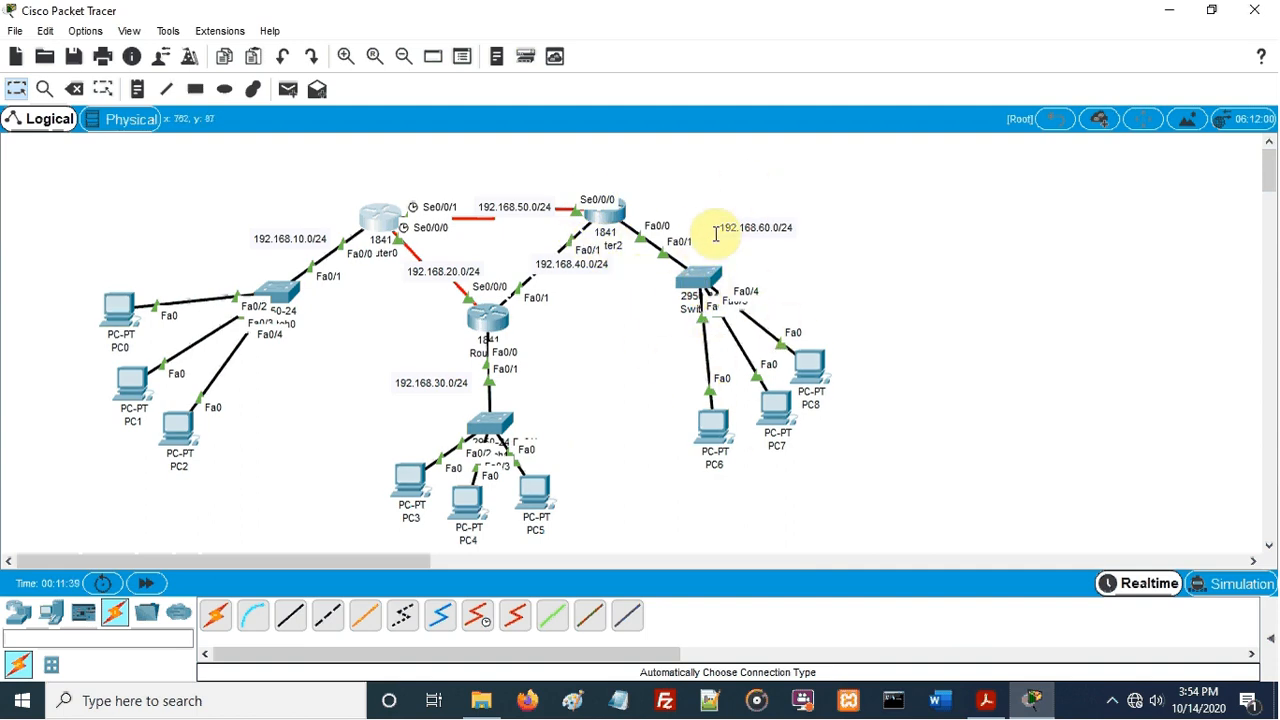
Switch to the DHCP module PDF, mark the default-router command in section 5.3.5, and return to Packet Tracer to examine the three routers
left_click(985, 701)
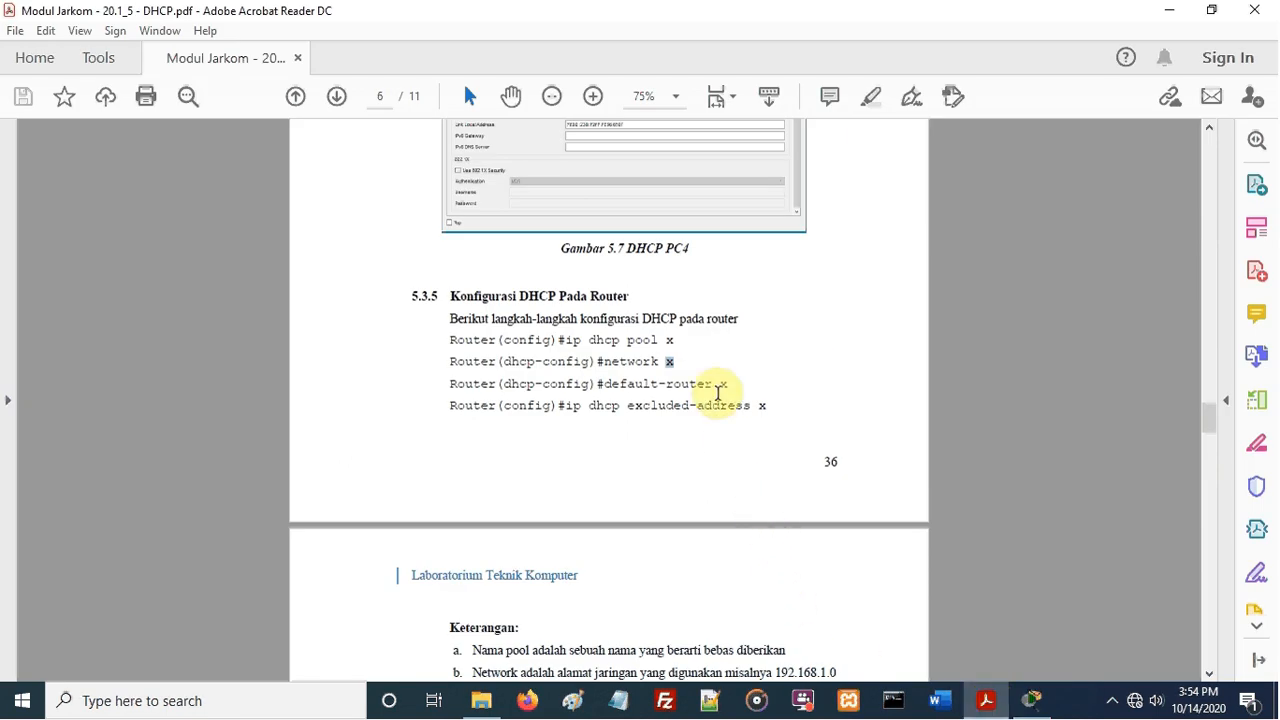
left_click_drag(714, 384, 609, 384)
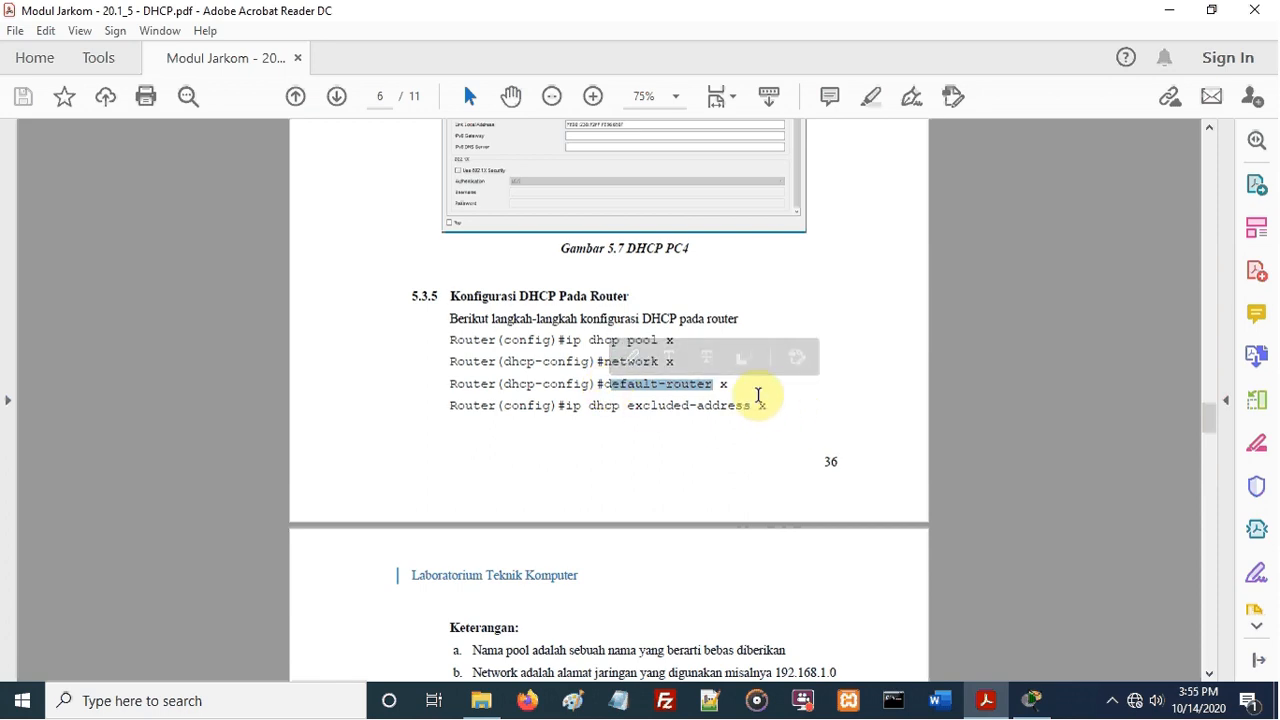
left_click(757, 394)
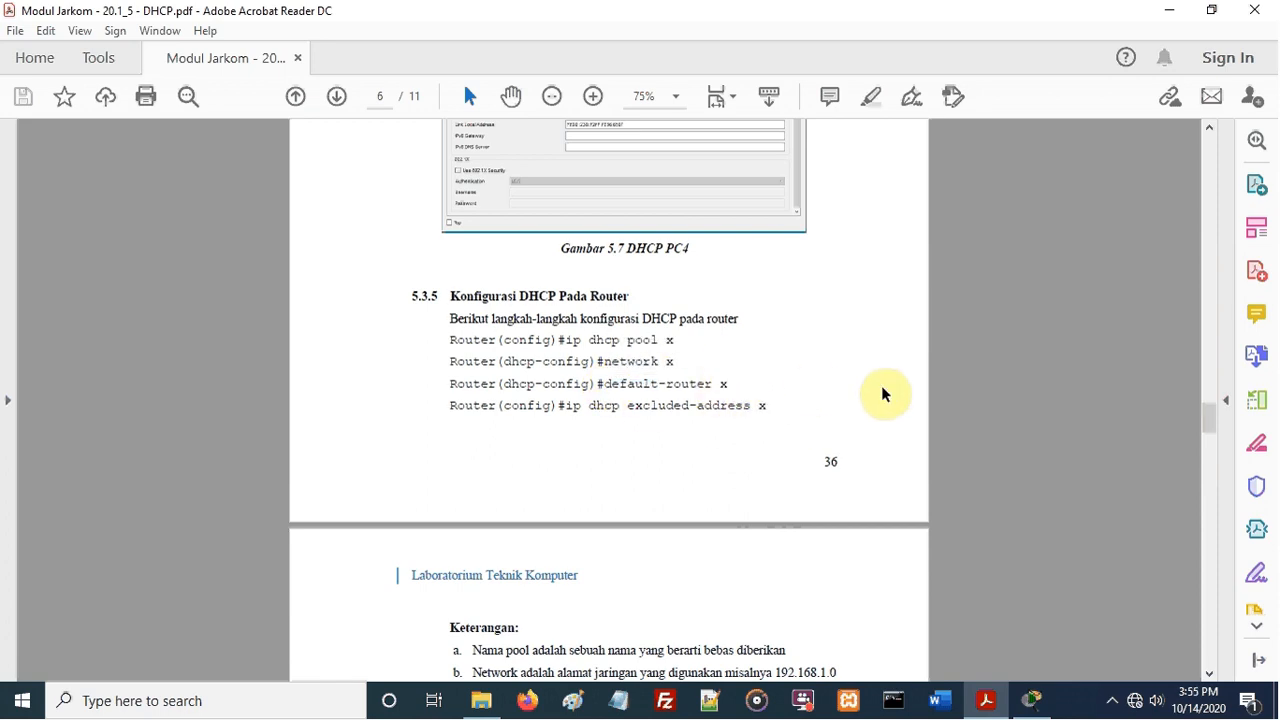
mouse_move(1029, 708)
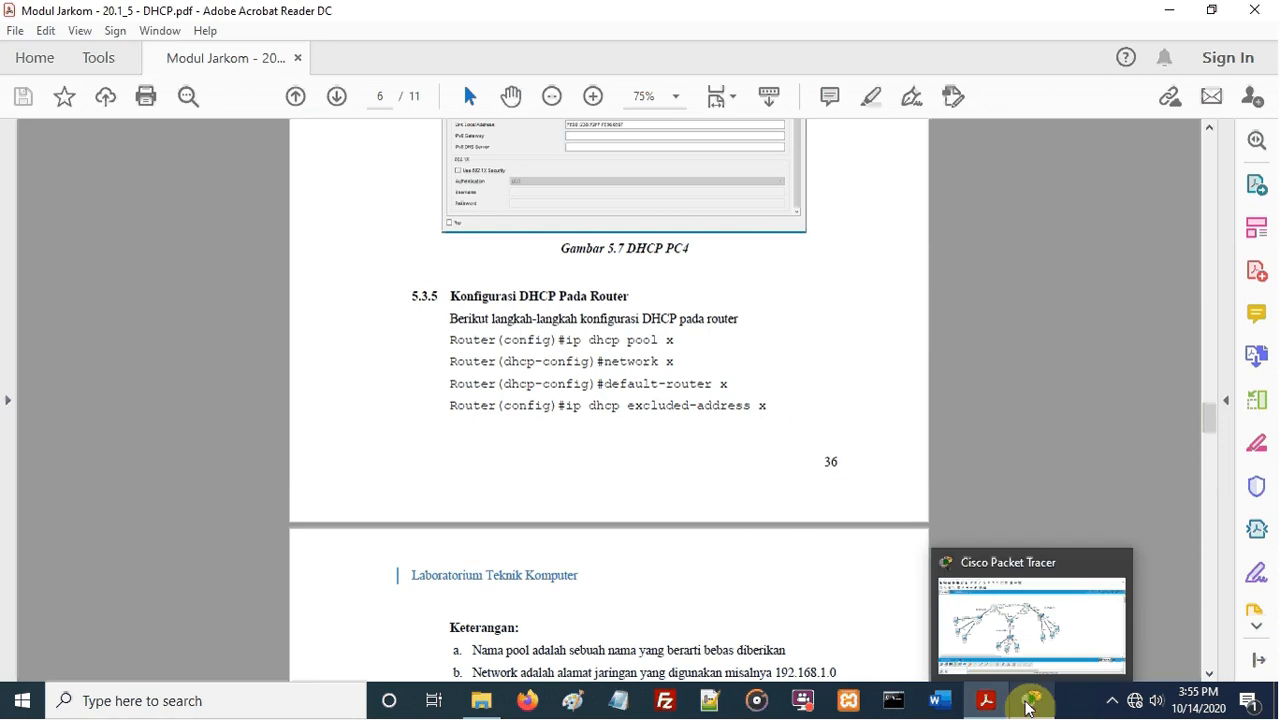
left_click(1029, 705)
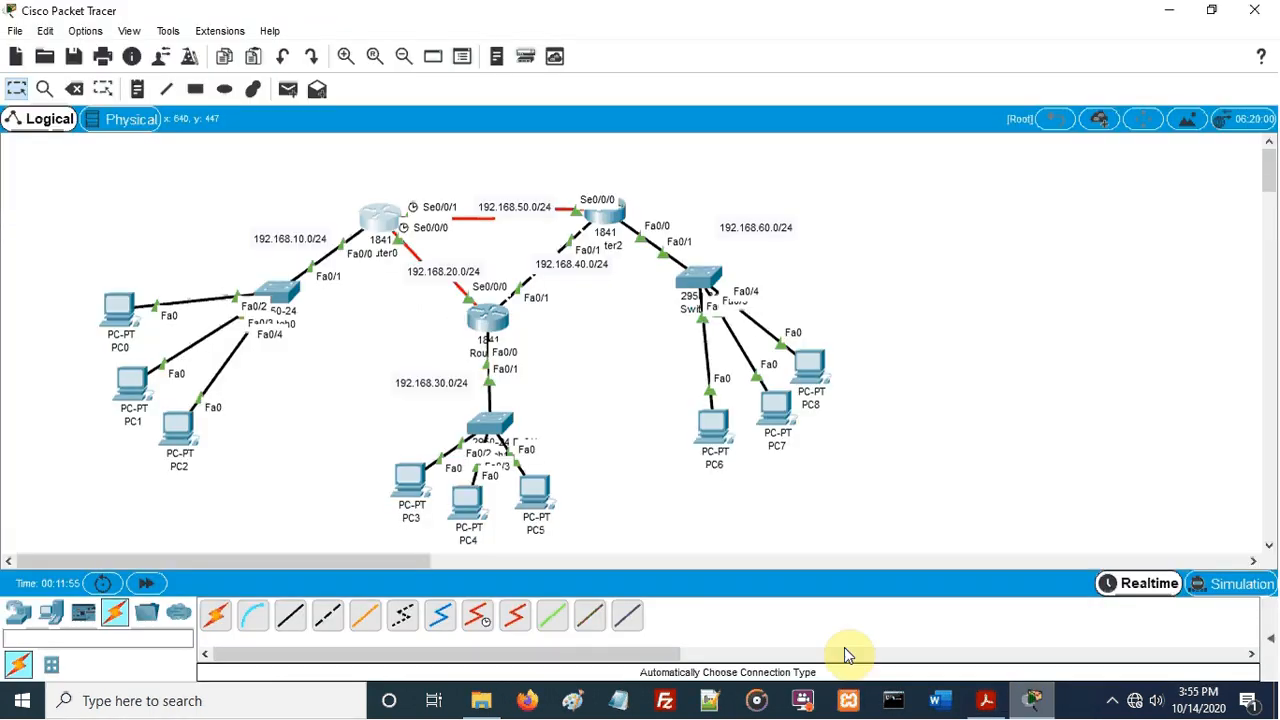
mouse_move(377, 224)
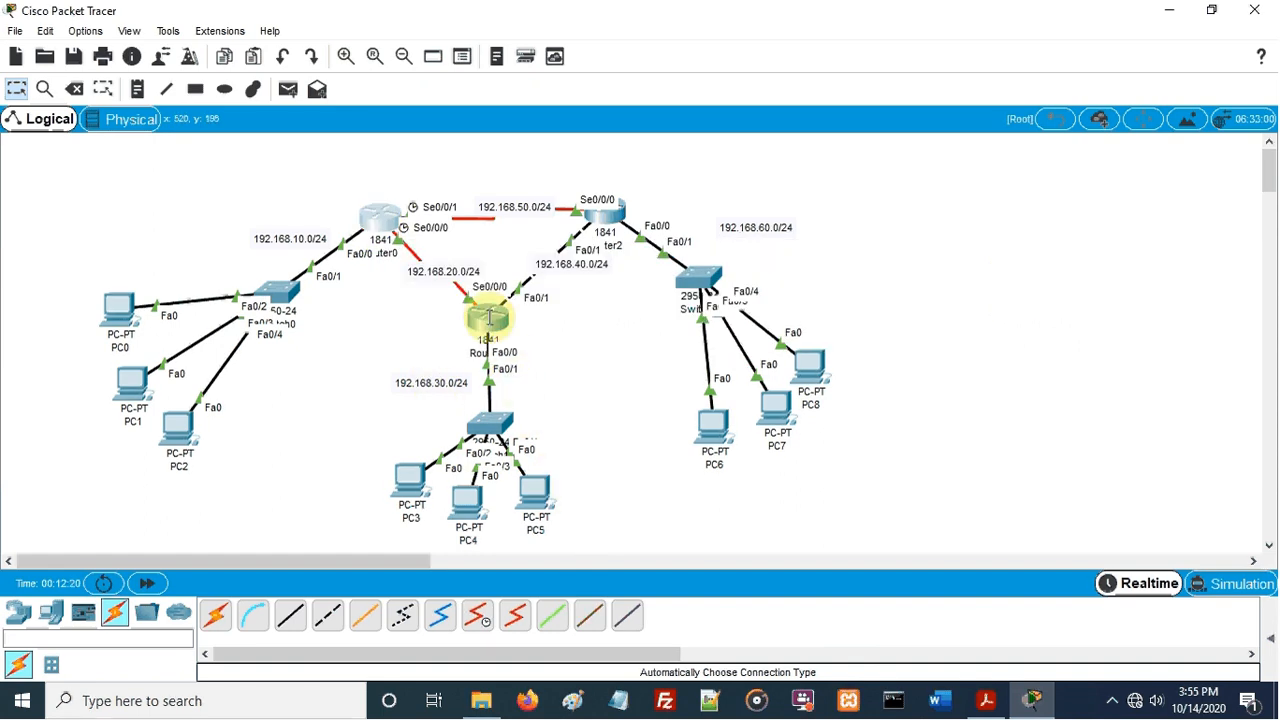
mouse_move(489, 318)
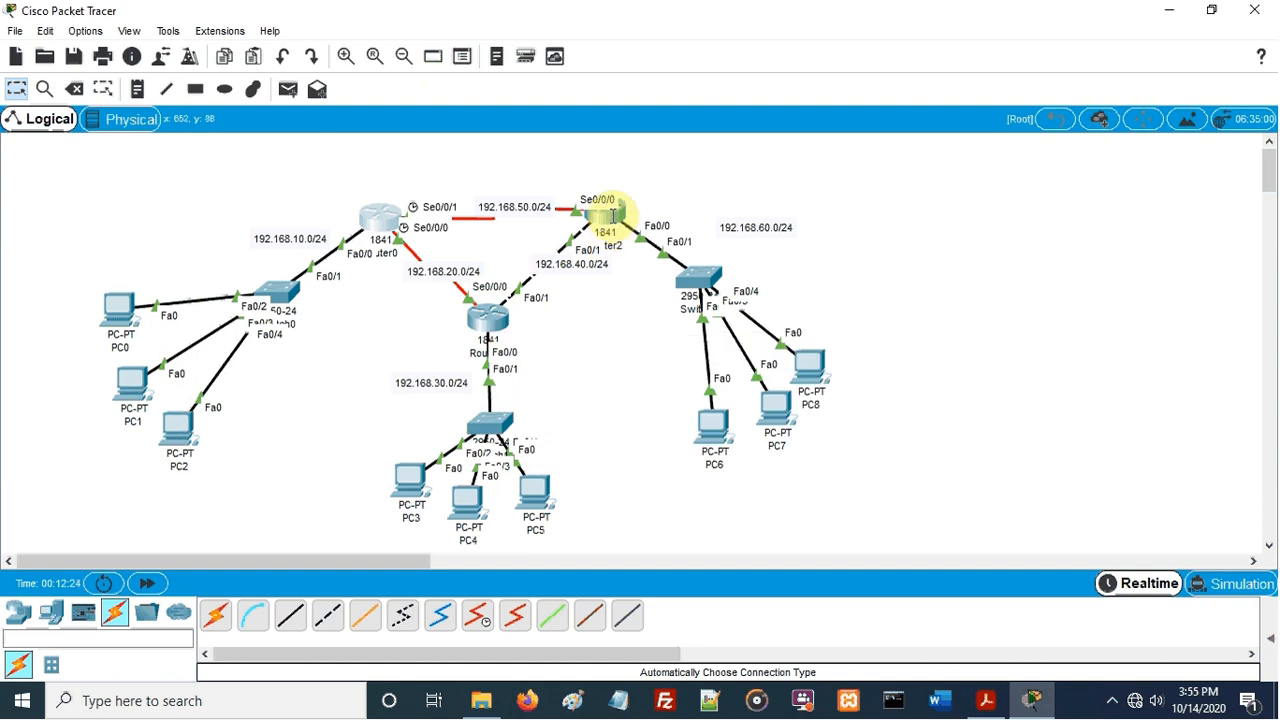
mouse_move(612, 216)
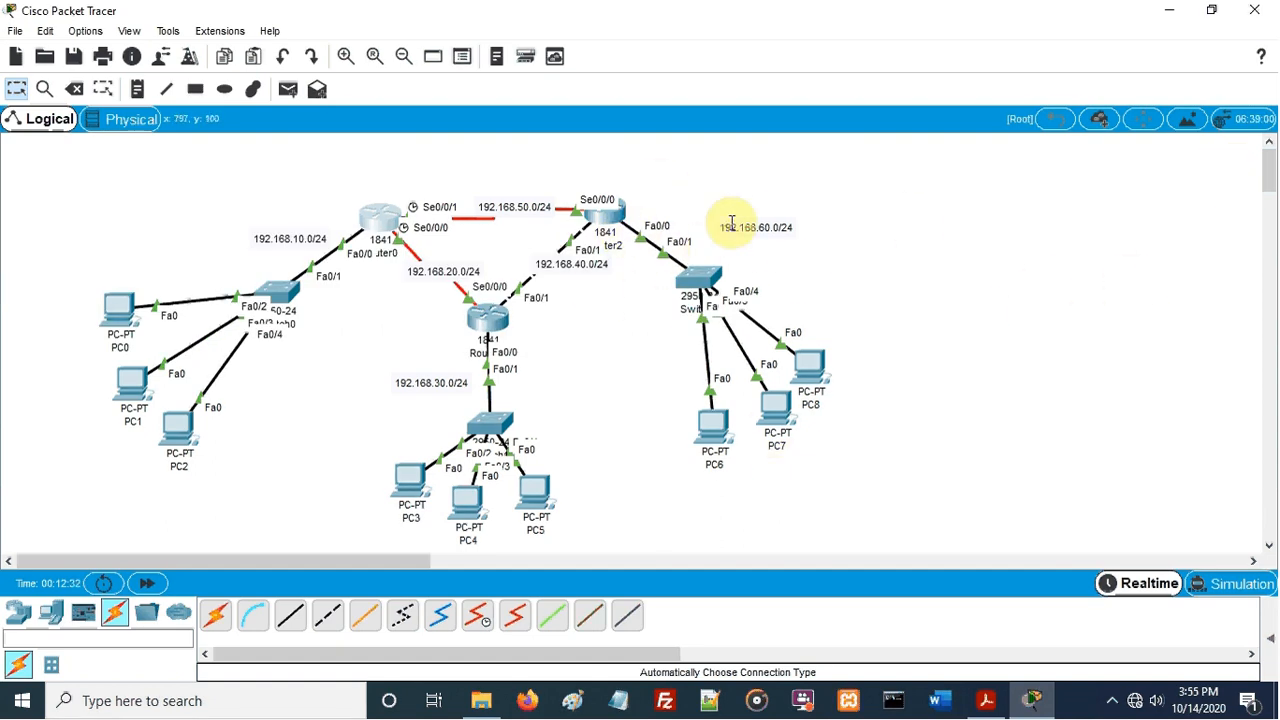
Switch to the PDF, read the notes on the DHCP commands, mark ip dhcp excluded-address, and return to Packet Tracer
left_click(988, 706)
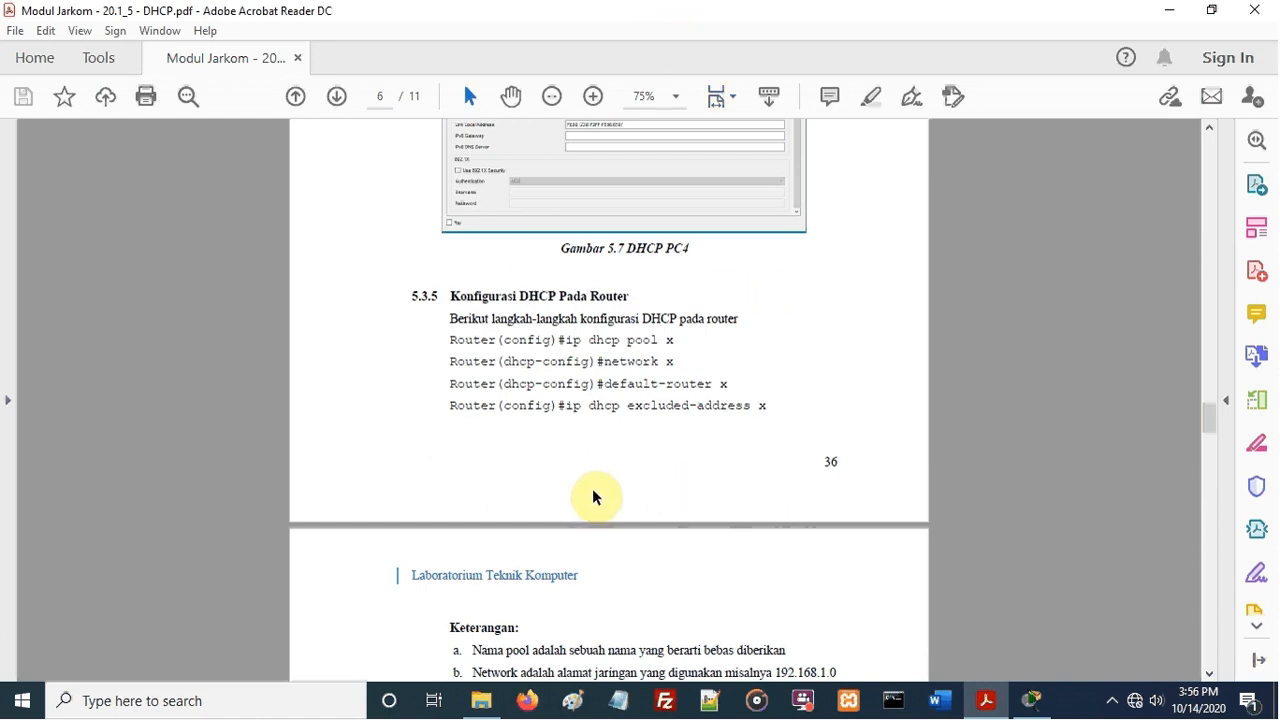
scroll(708, 549, "down", 1)
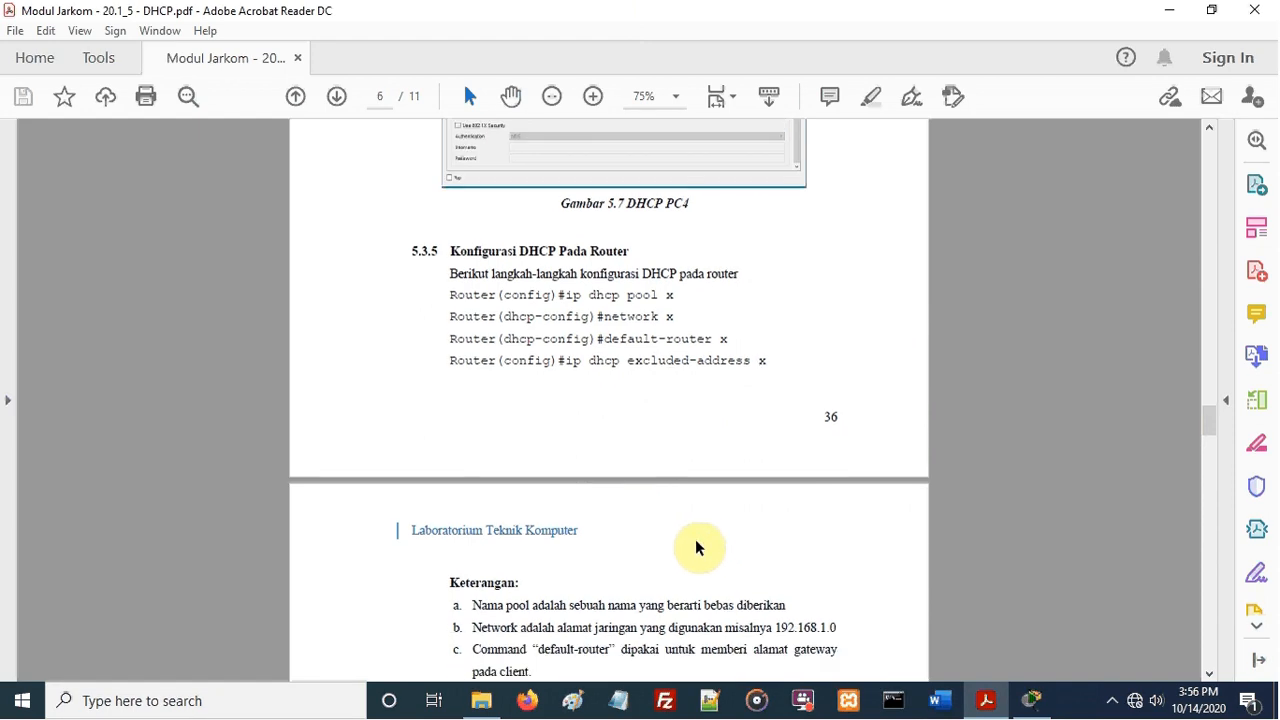
scroll(684, 535, "down", 1)
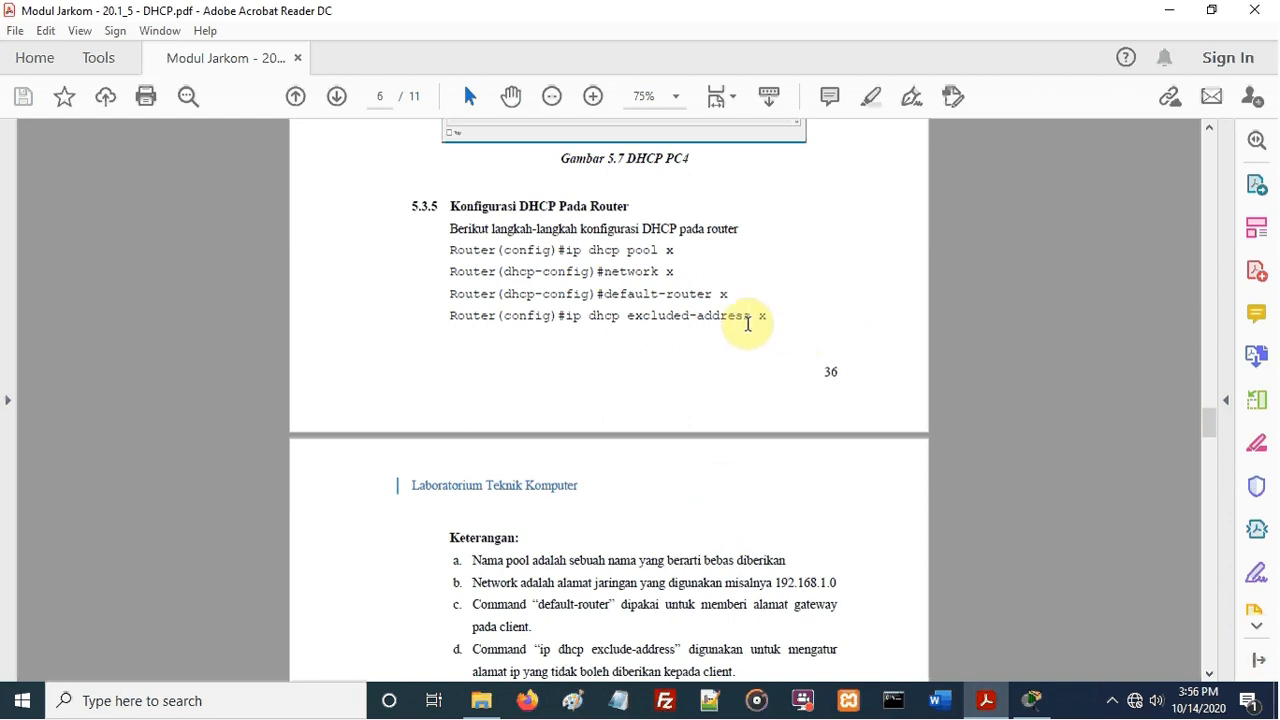
left_click_drag(564, 316, 751, 315)
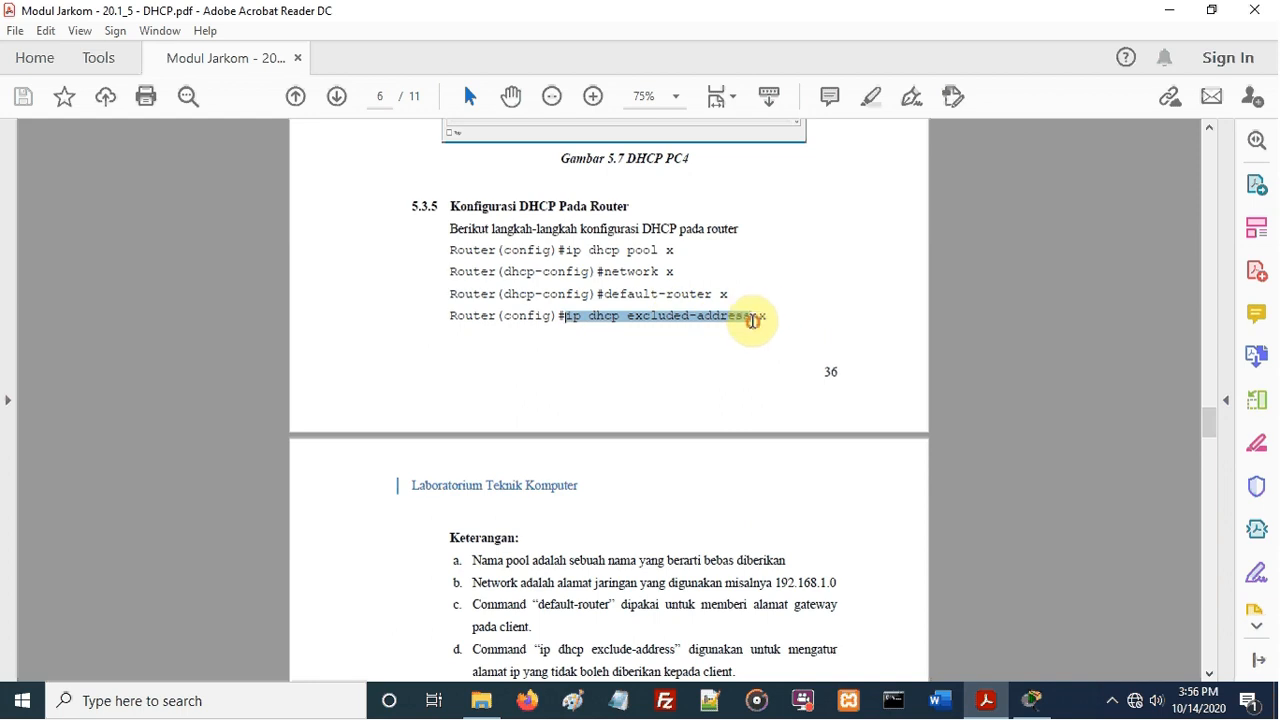
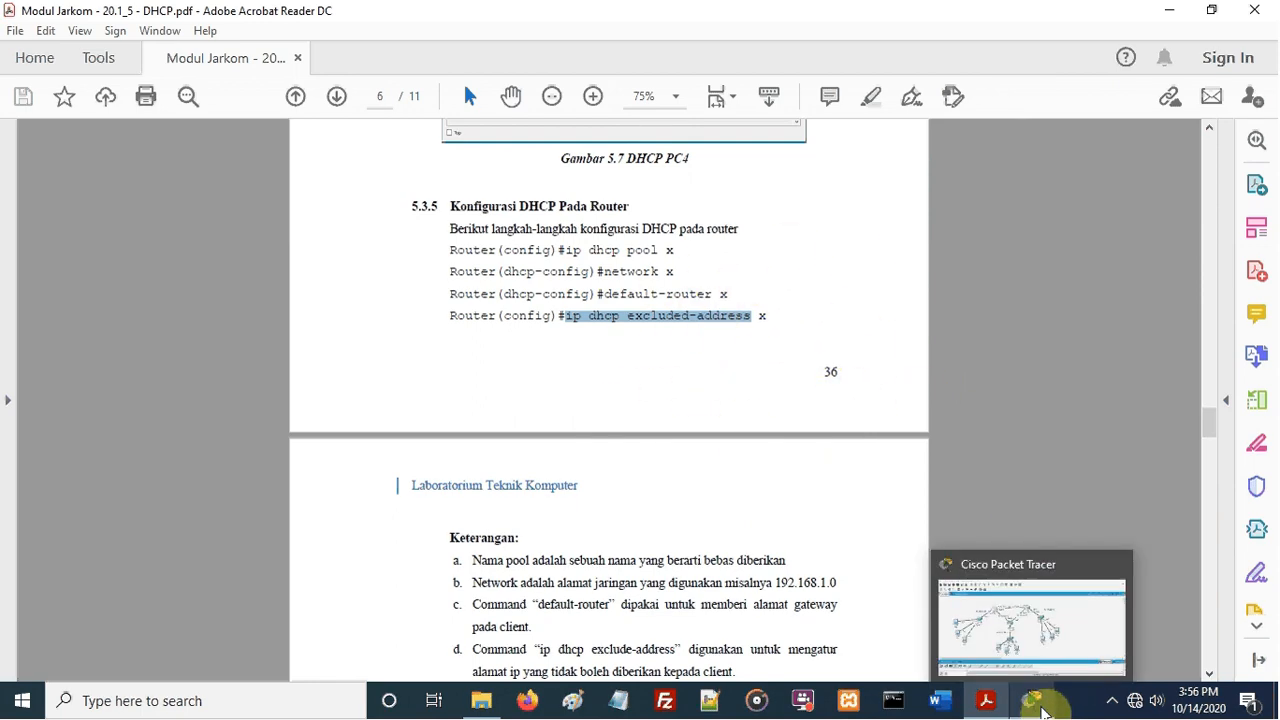
left_click(1042, 709)
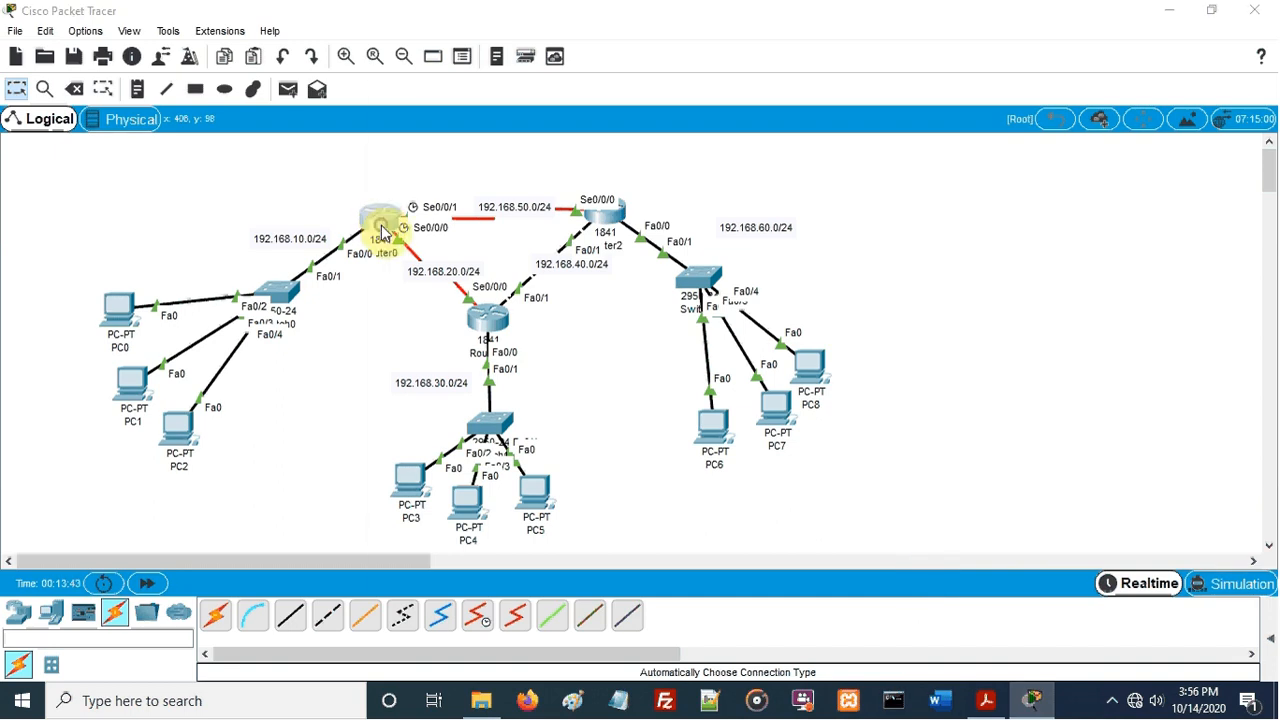
Open Router0's command line and leave interface configuration mode with end
left_click(381, 225)
key("Return")
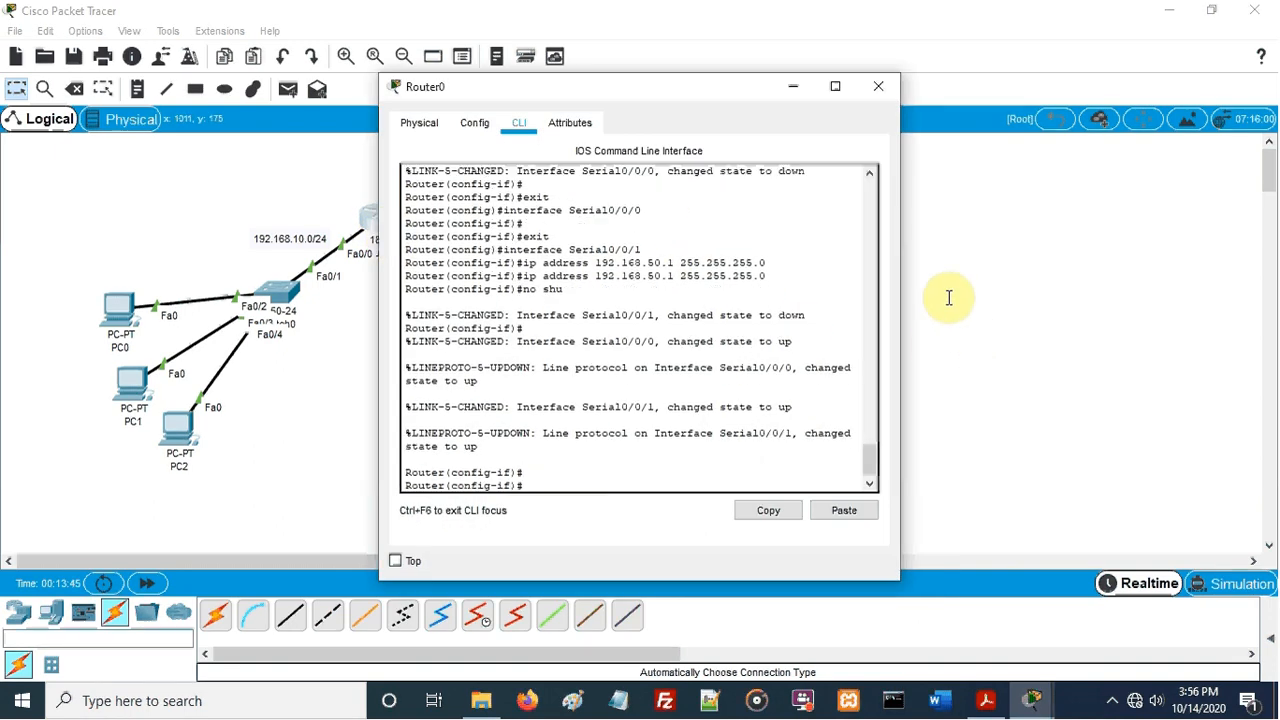
type("end")
key("Return")
key("Return")
key("Return")
key("Return")
key("Return")
key("Return")
key("Return")
key("Return")
key("Return")
key("Return")
key("Return")
key("Return")
key("Return")
key("Return")
key("Return")
key("Return")
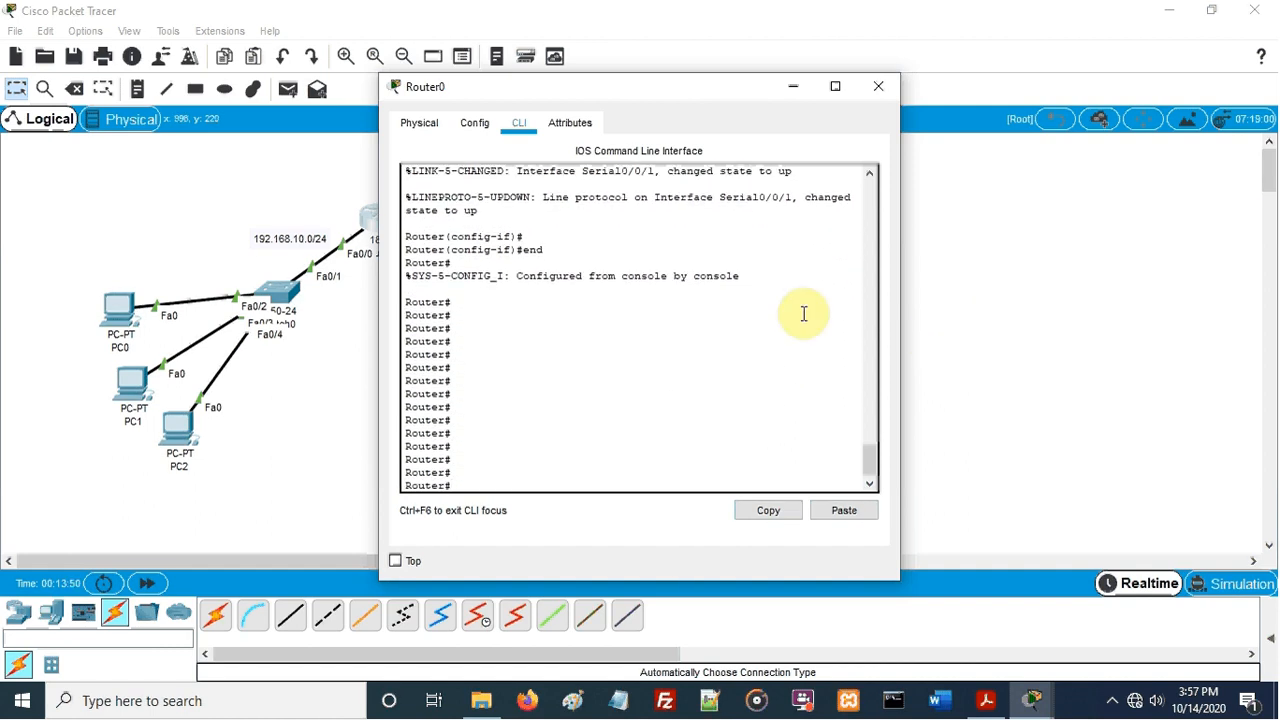
Move Router0's window aside and shift the whole network topology up and to the left in the workspace
left_click_drag(674, 87, 951, 86)
left_click(166, 206)
left_click_drag(76, 178, 886, 500)
left_click_drag(700, 277, 586, 260)
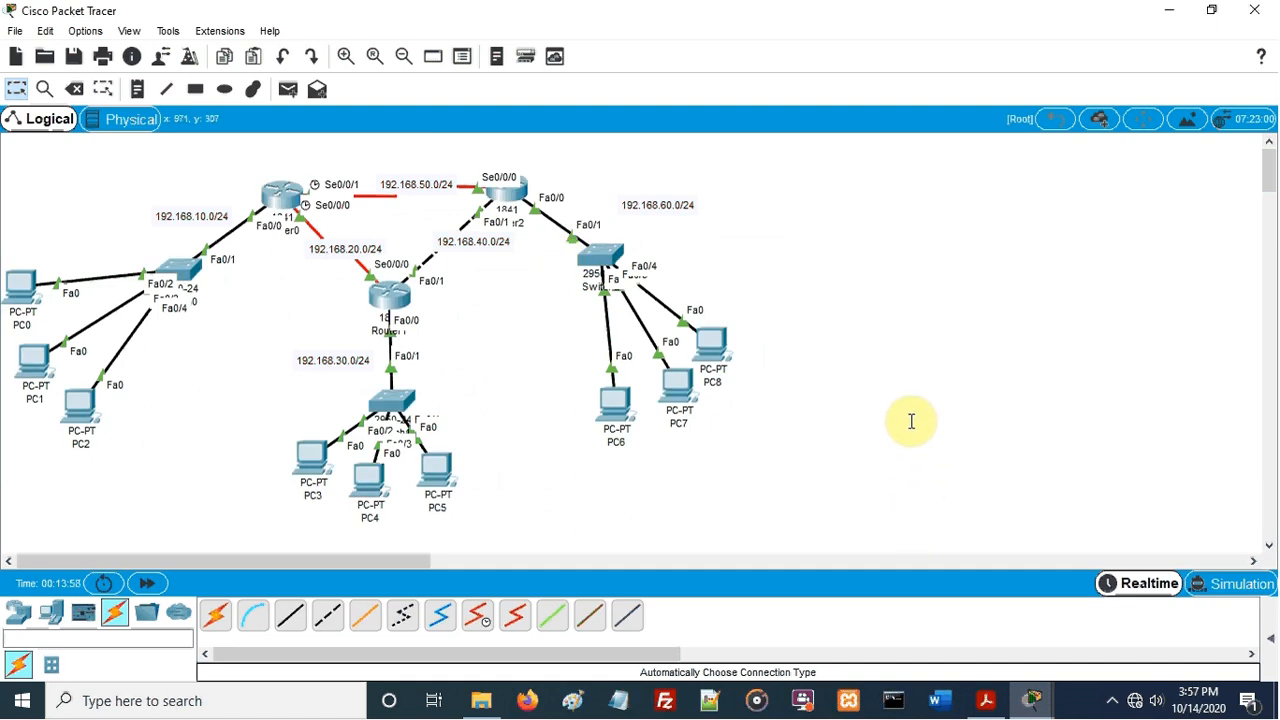
In Router0's global configuration mode, create the DHCP pool abil with network 192.168.10.0 and subnet mask 255.255.255.0
left_click(272, 198)
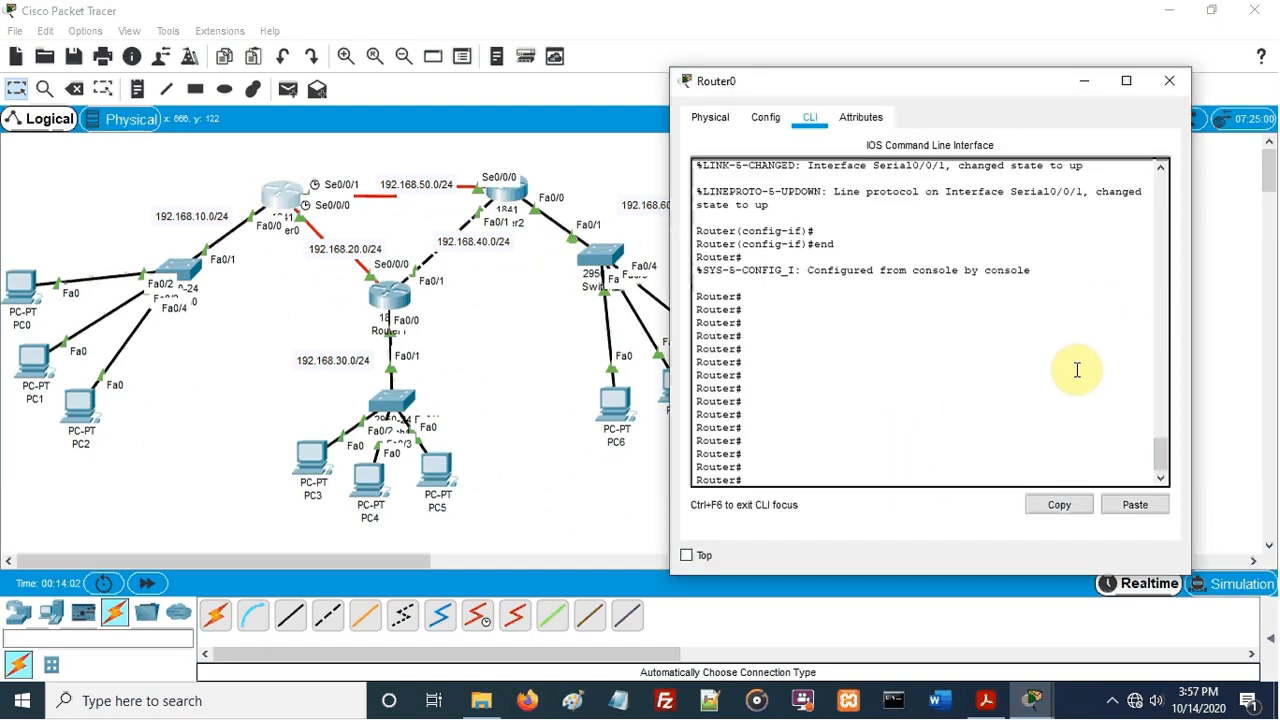
type("conf t")
key("Return")
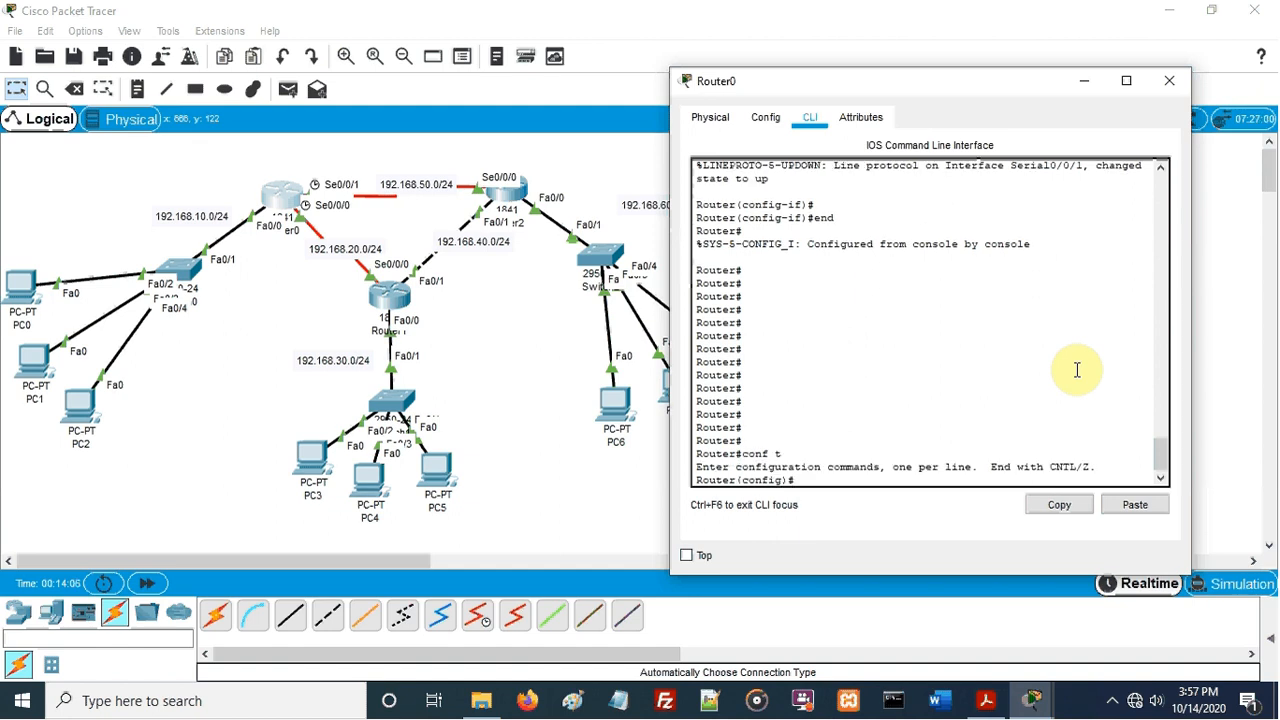
key("Return")
key("Return")
key("Return")
key("Return")
key("Return")
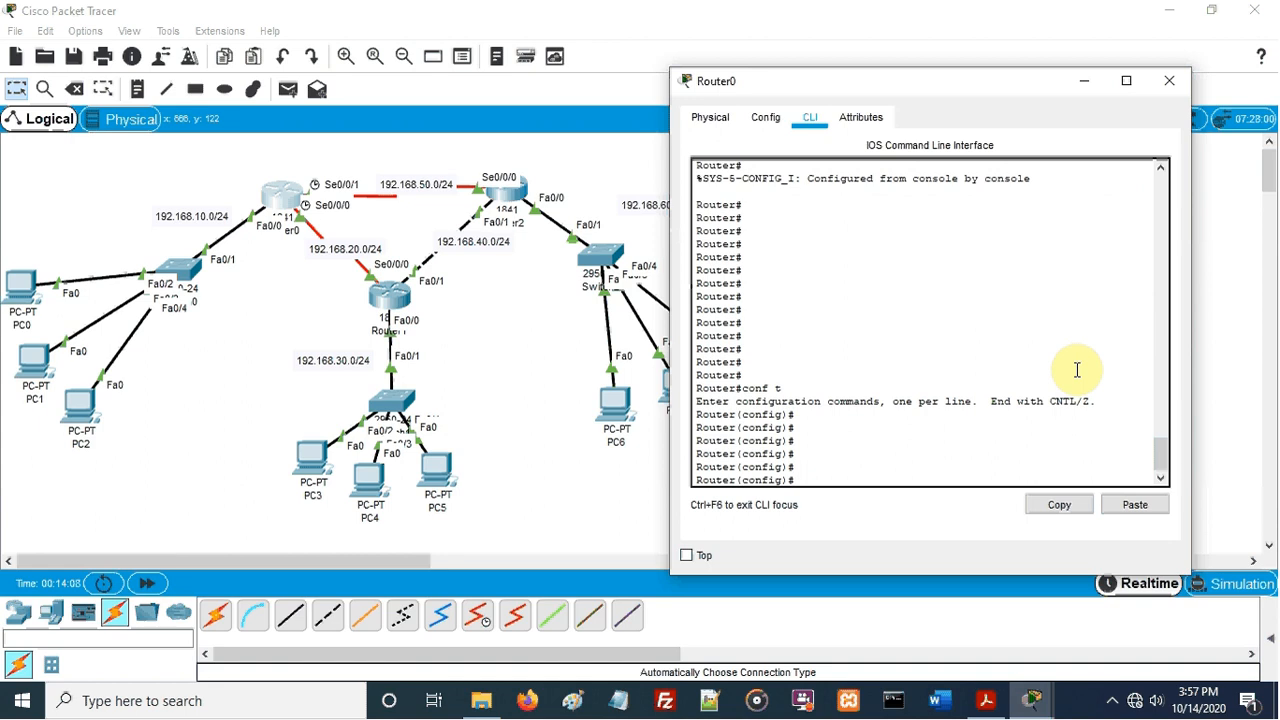
type("ip dhcp pool")
type("abil")
key("Return")
type("nfig)#network")
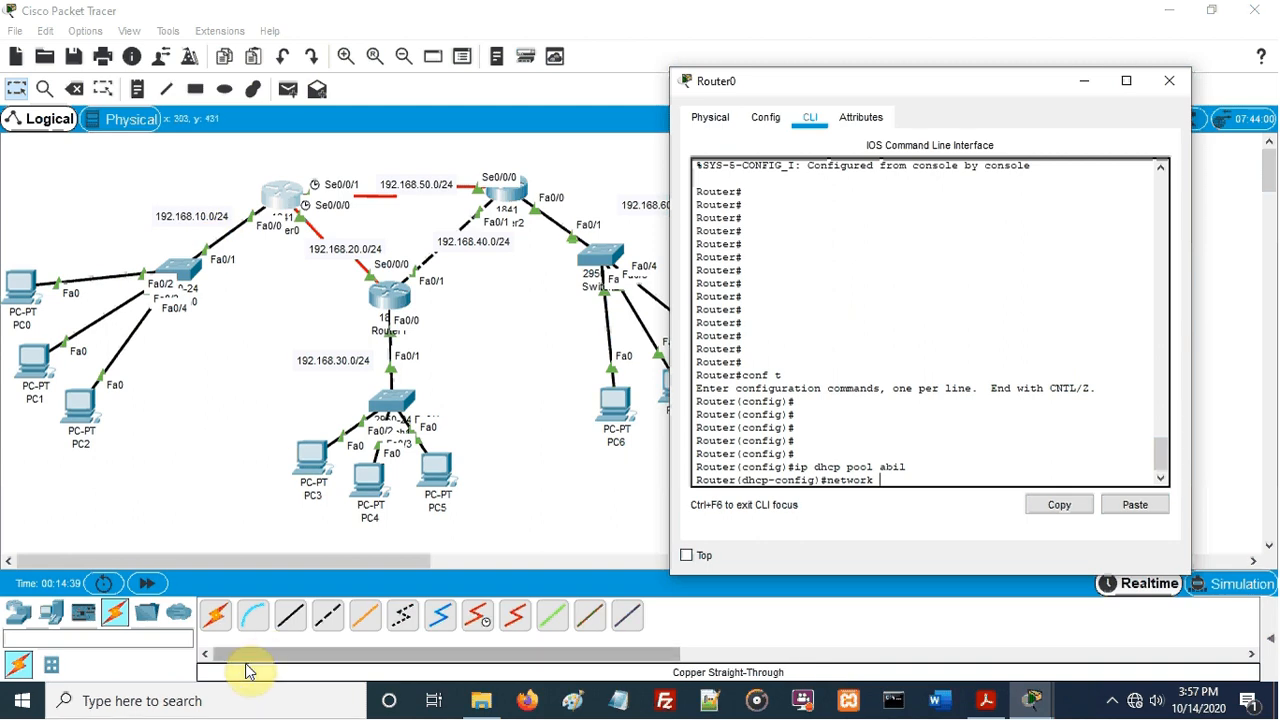
type("192.168")
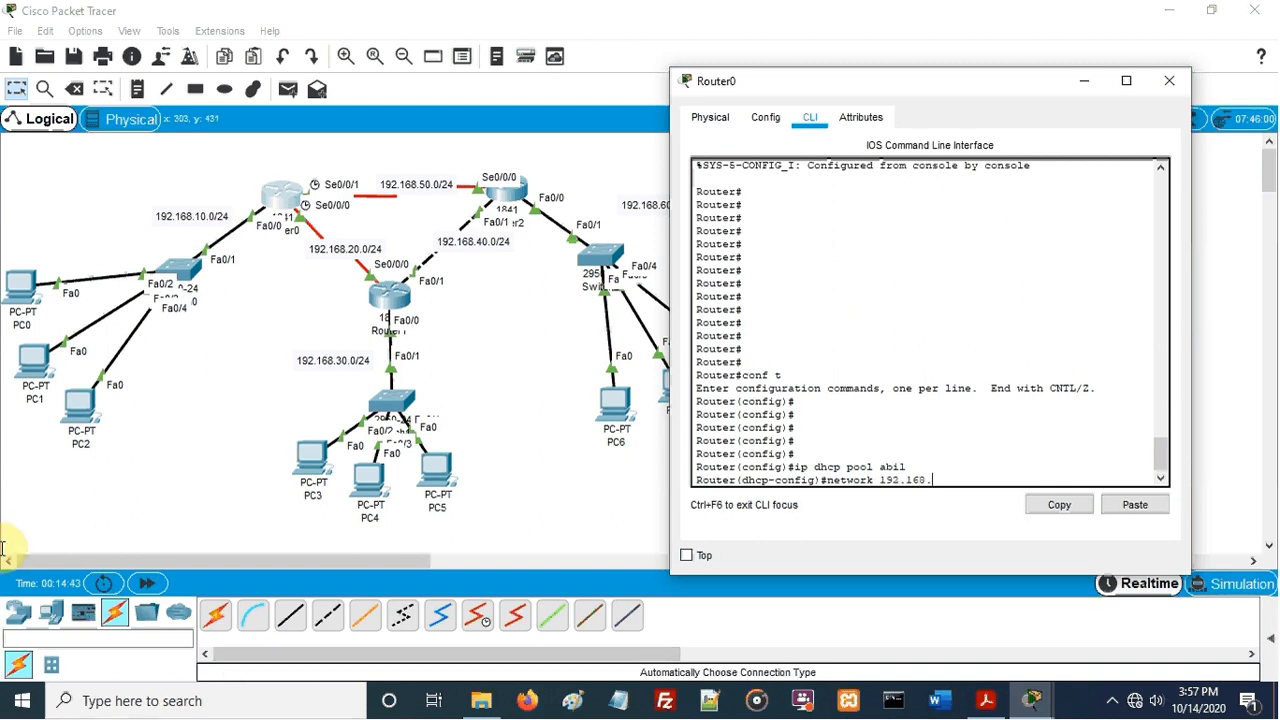
type(".10.0 255.255.255.0")
key("Return")
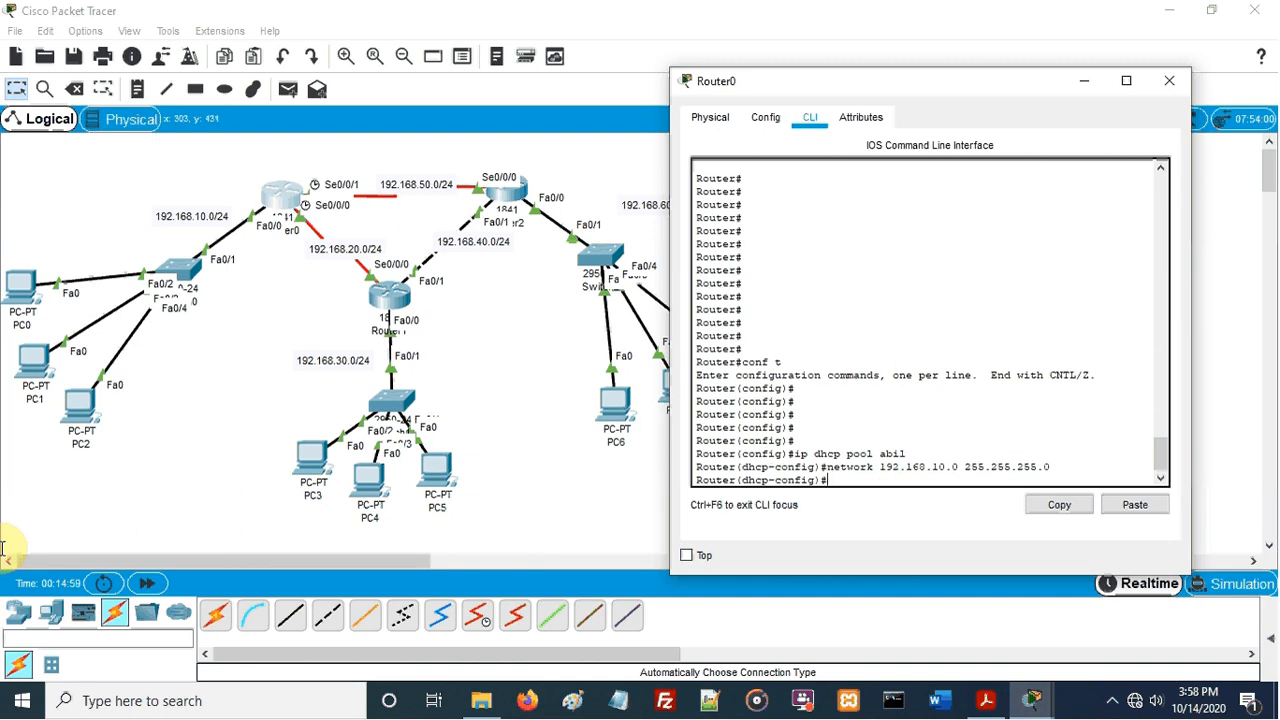
Set the DHCP pool's default-router to 192.168.10.1 and exit the pool's configuration mode
type("def")
key("Tab")
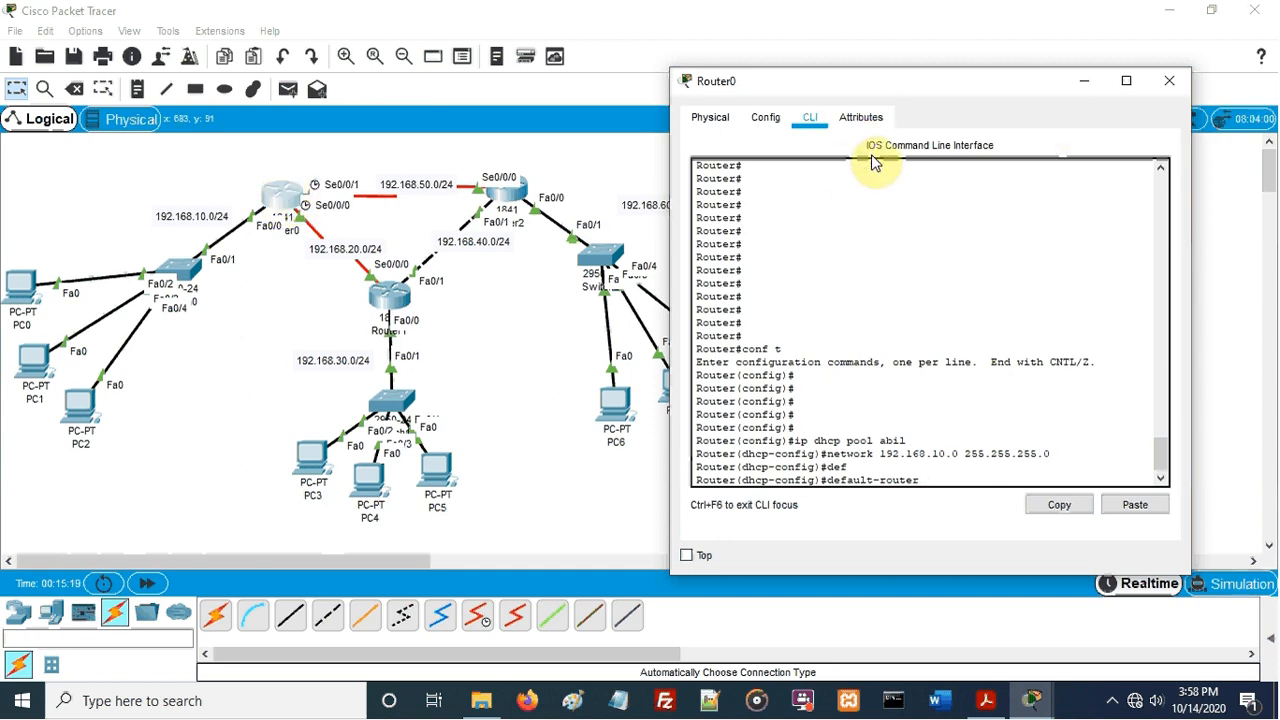
type("192.168")
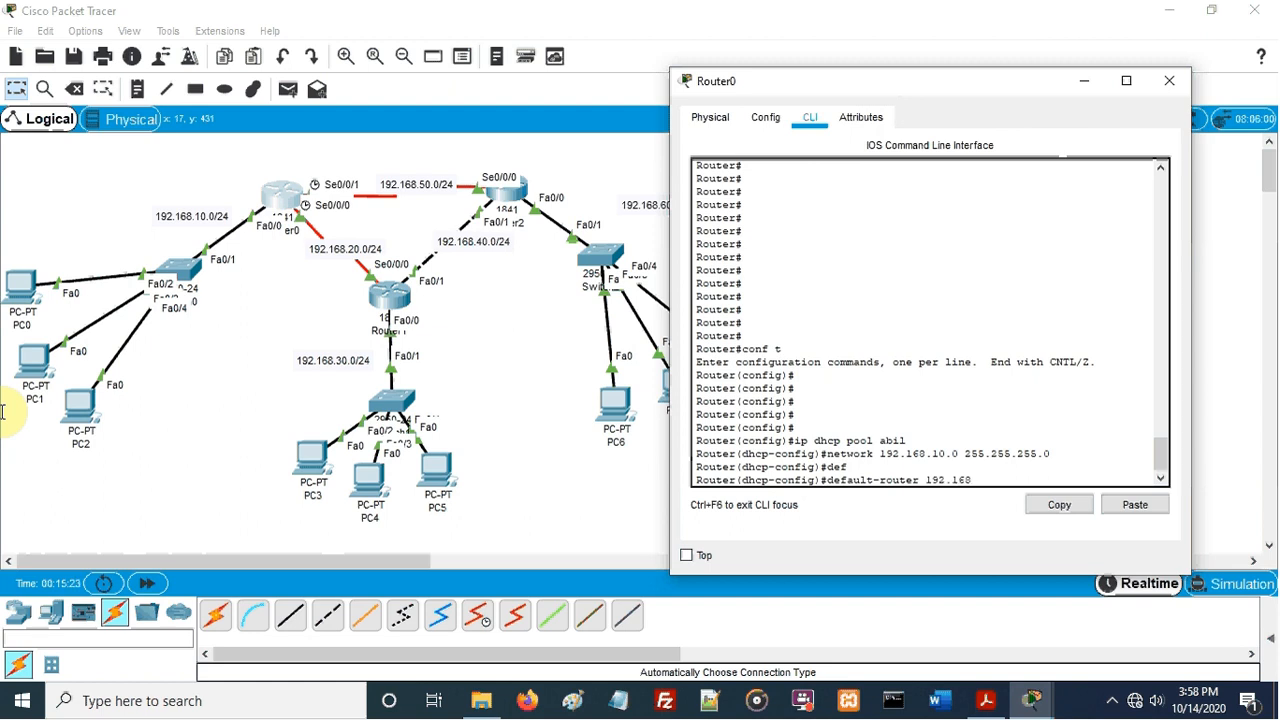
type(".10.")
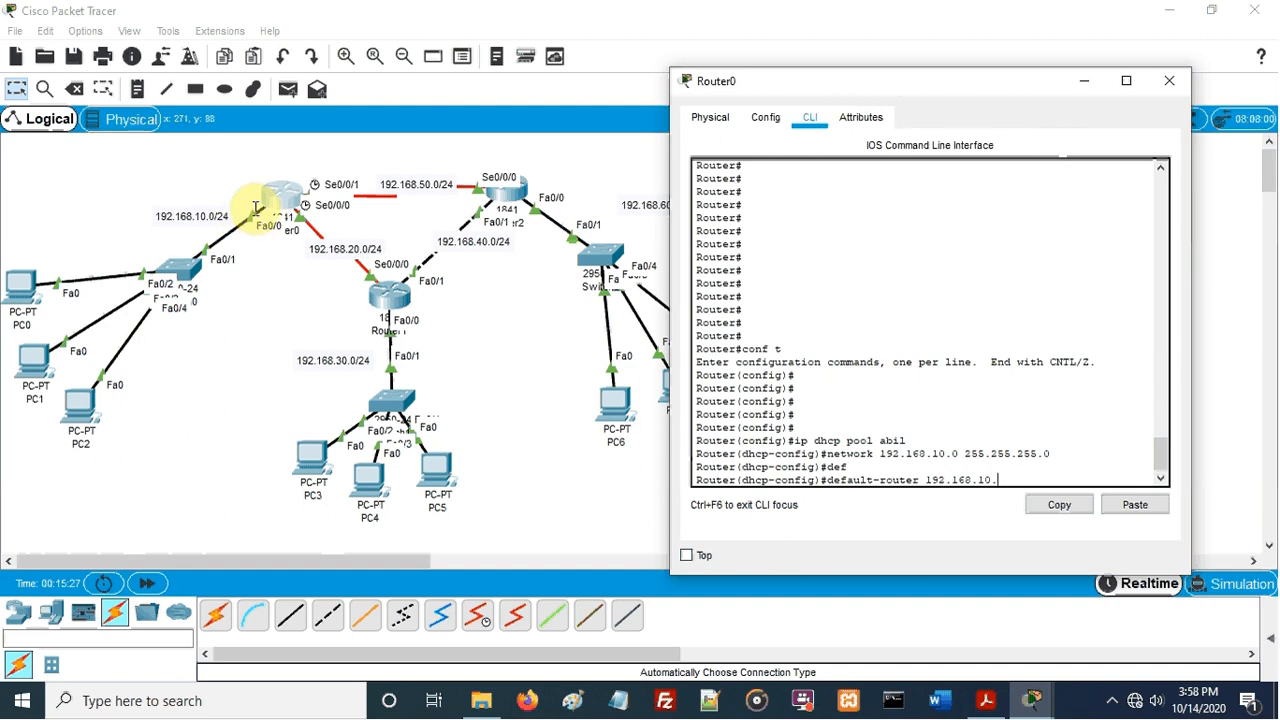
type("1")
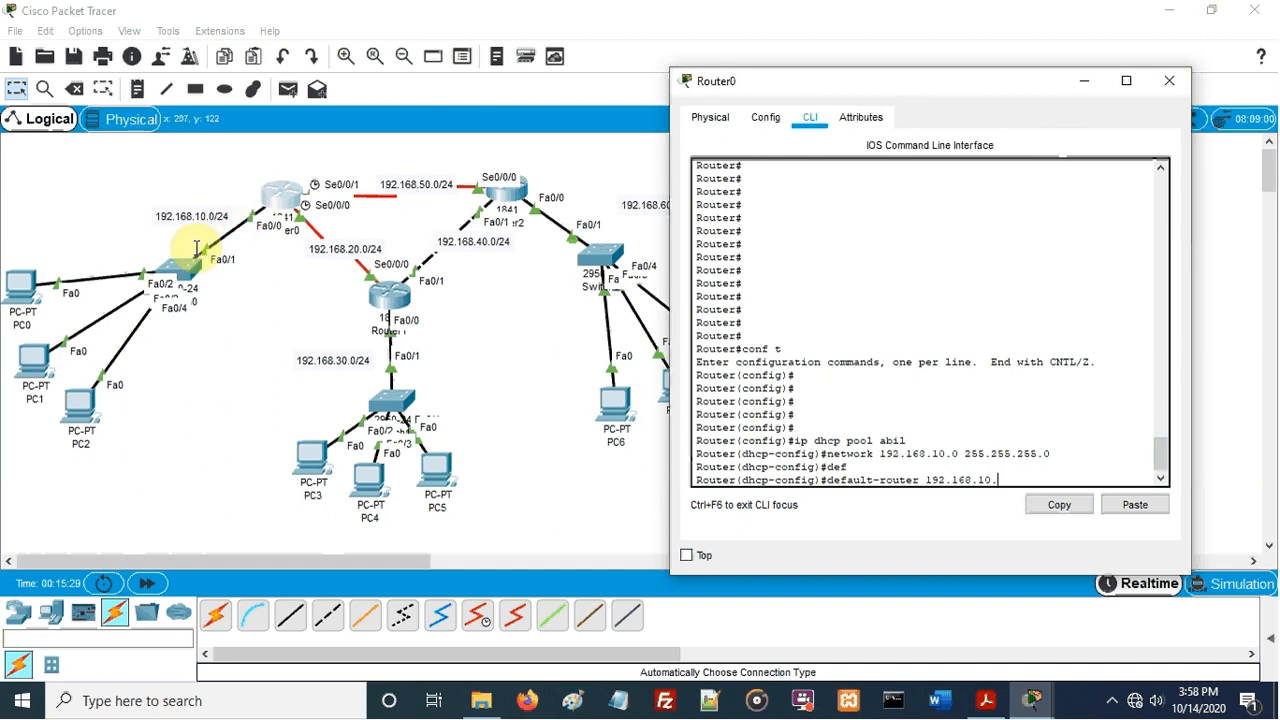
key("Return")
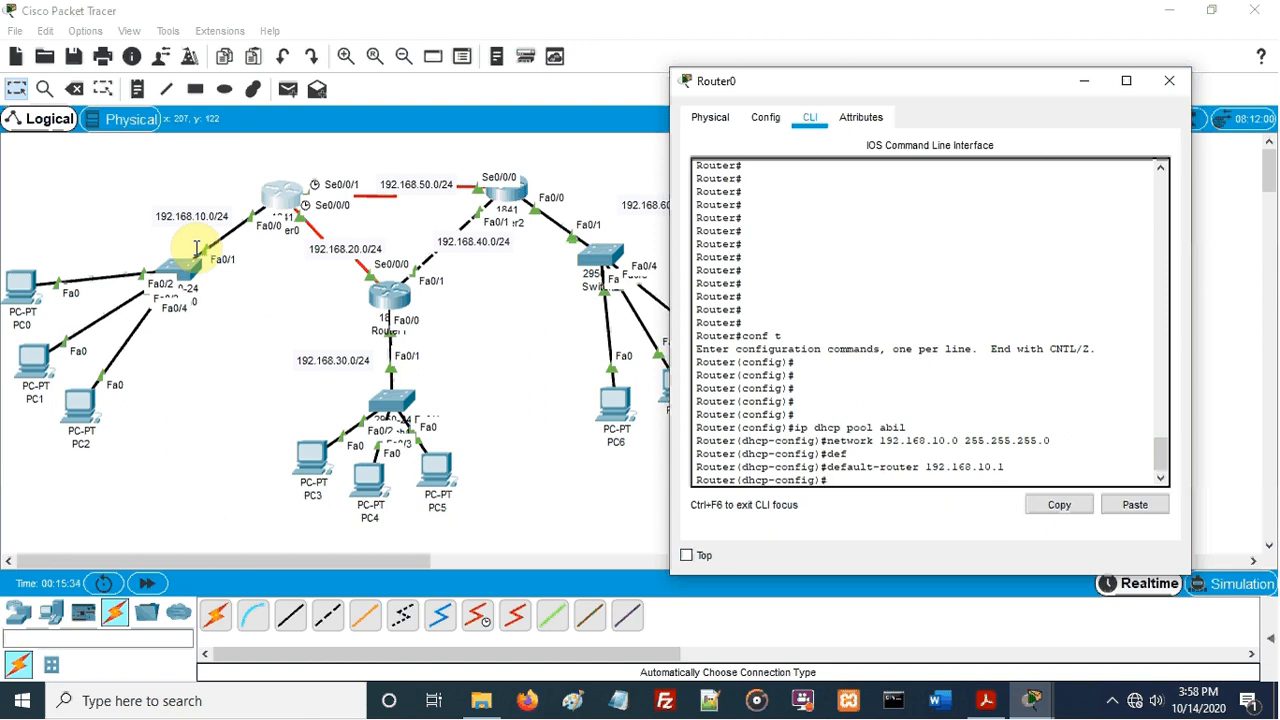
type("exit")
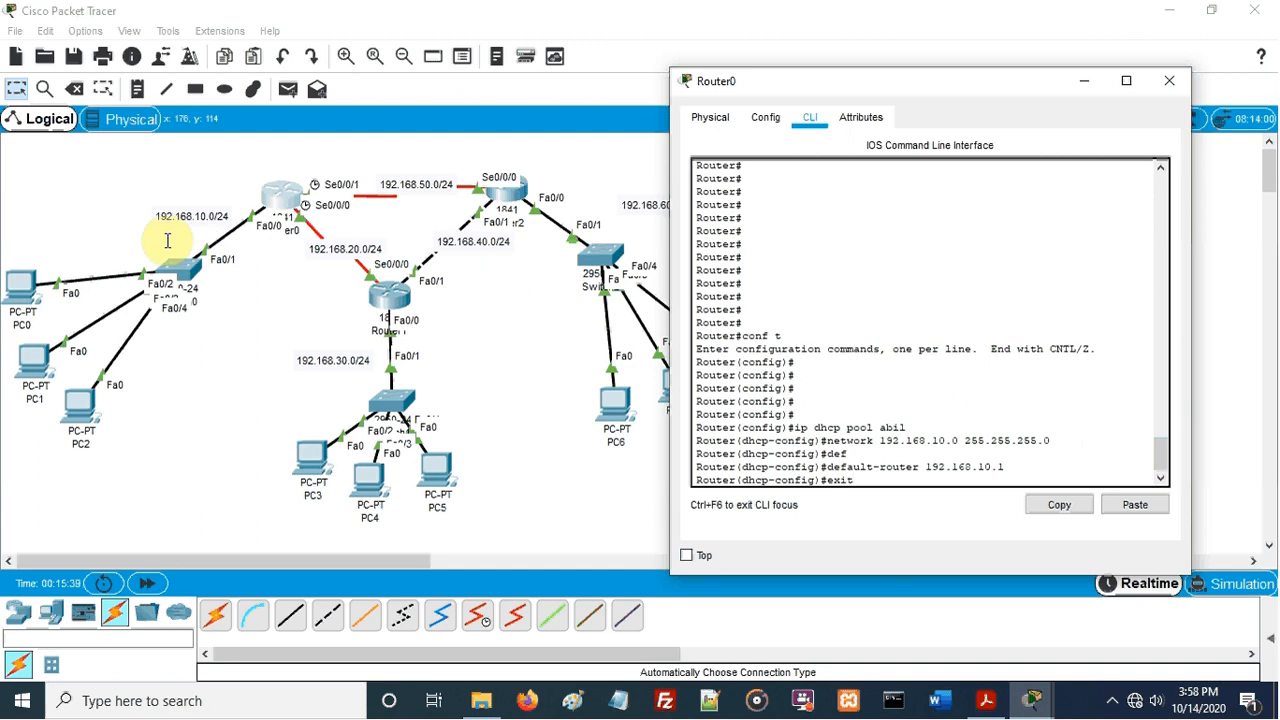
key("Return")
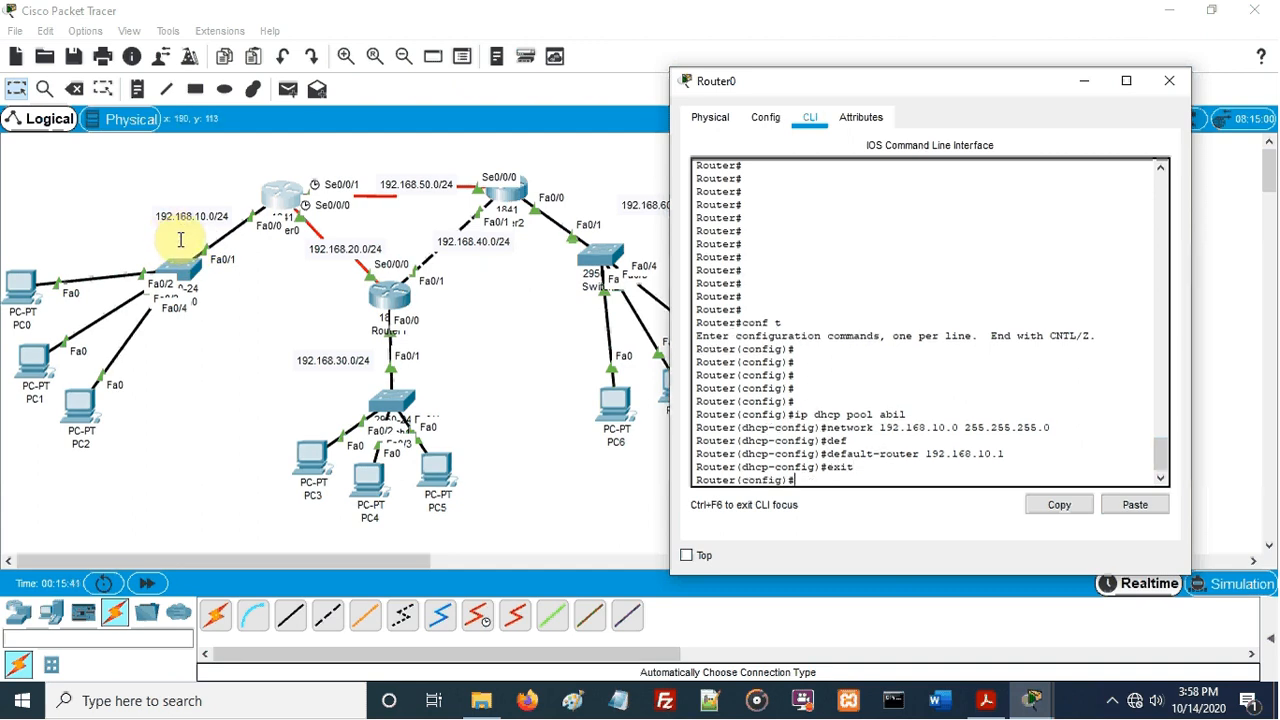
Exclude 192.168.10.3 from DHCP assignment on Router0 with ip dhcp excluded-address, and close the router window
type("ip d")
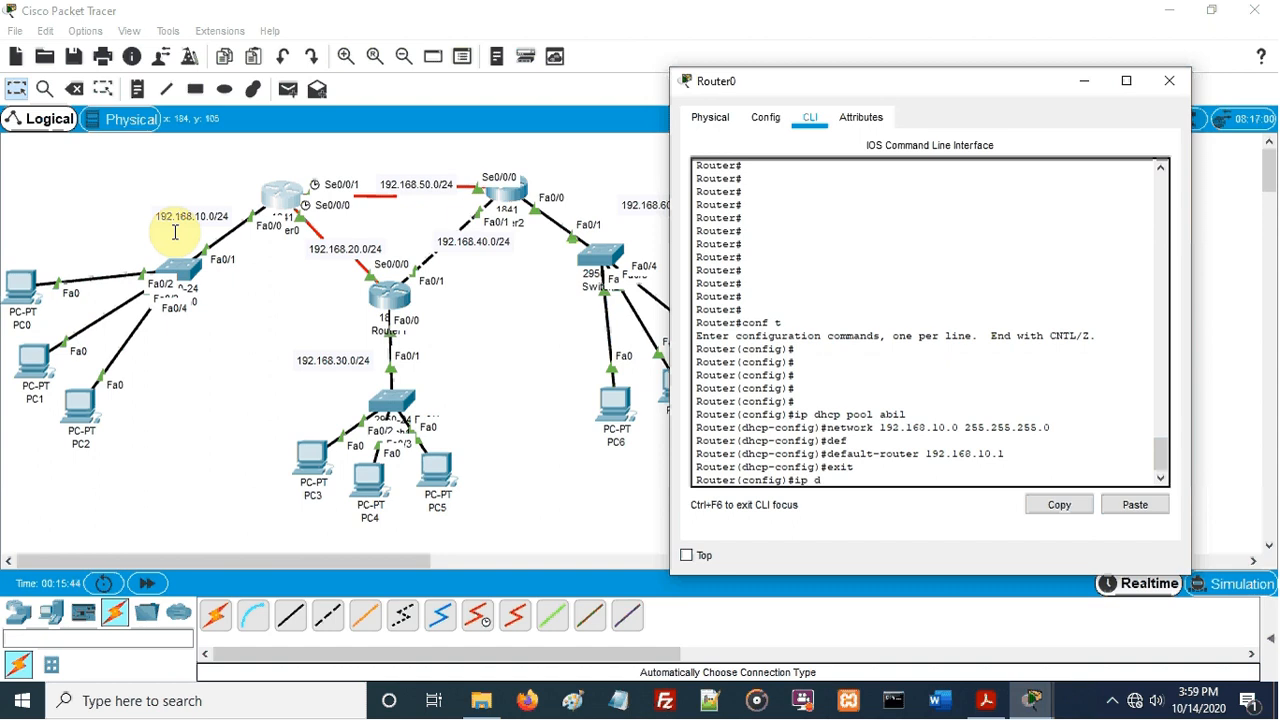
type("hcp excl")
key("Tab")
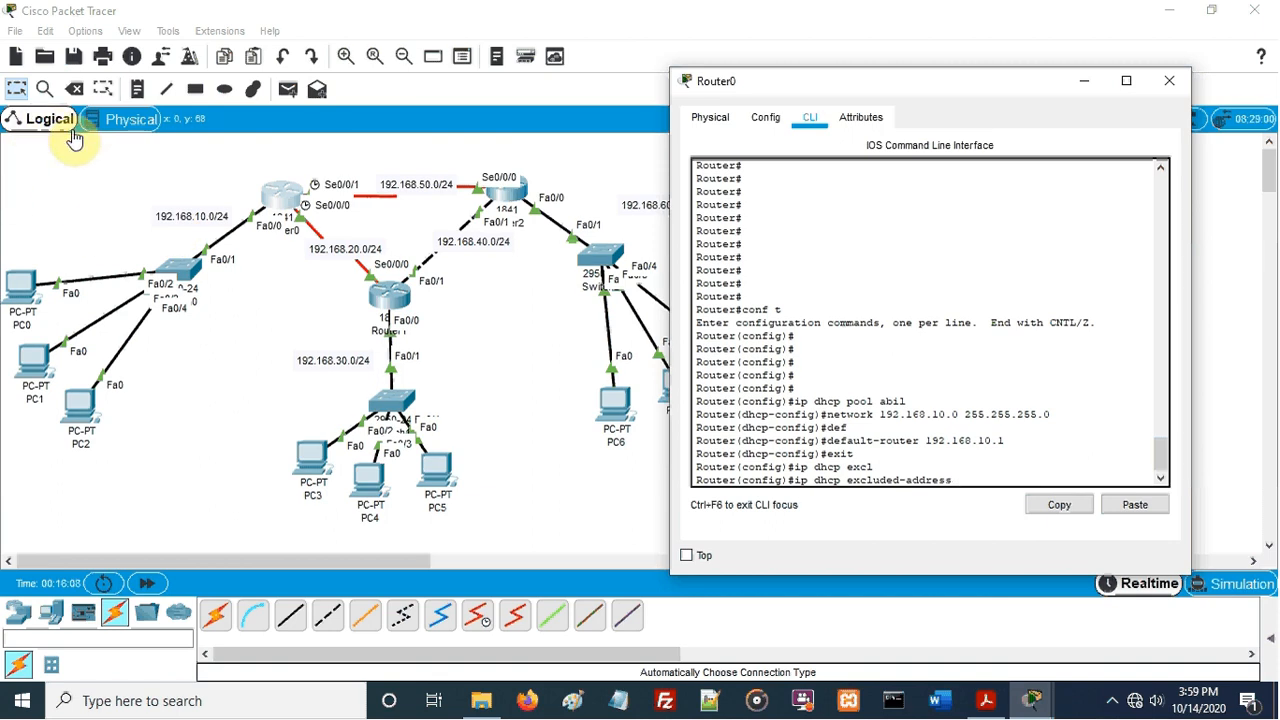
type("192.168.10.3")
key("Return")
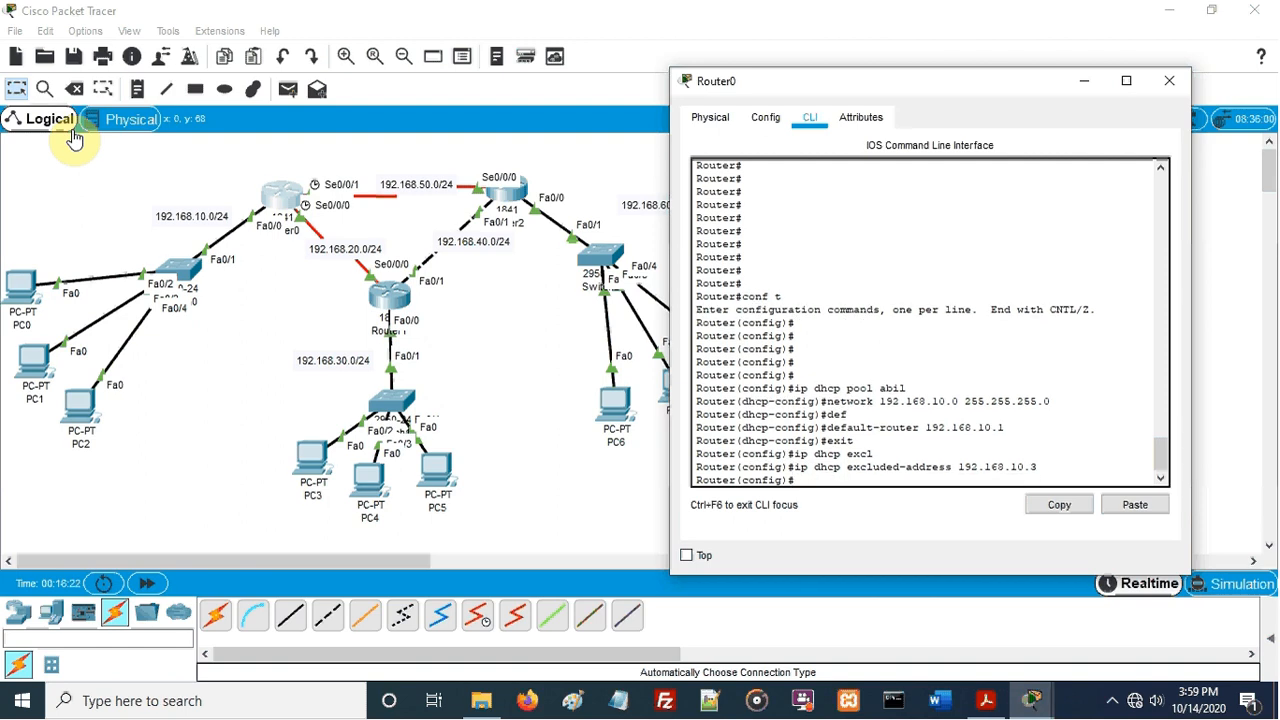
left_click(1187, 81)
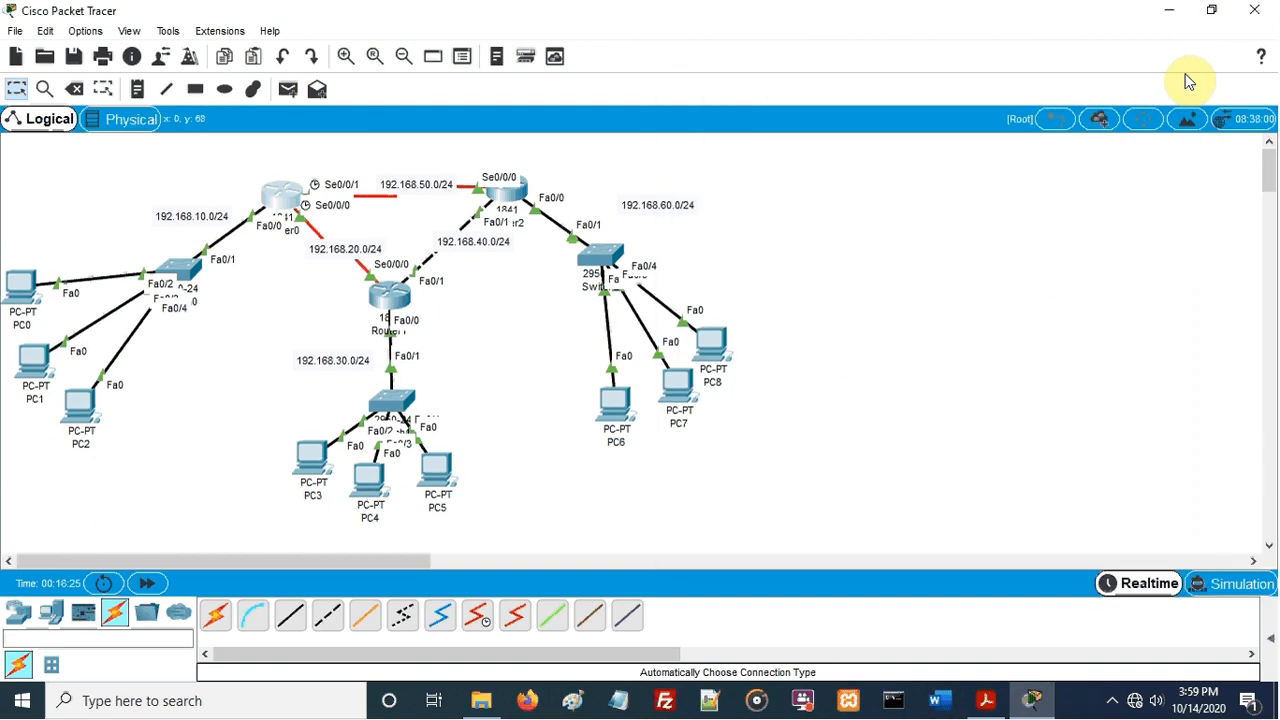
Shift the 192.168.10.0/24 label, its switch and PC0 to PC2 toward Router0, and reposition the three PCs below the switch
left_click_drag(7, 204, 196, 441)
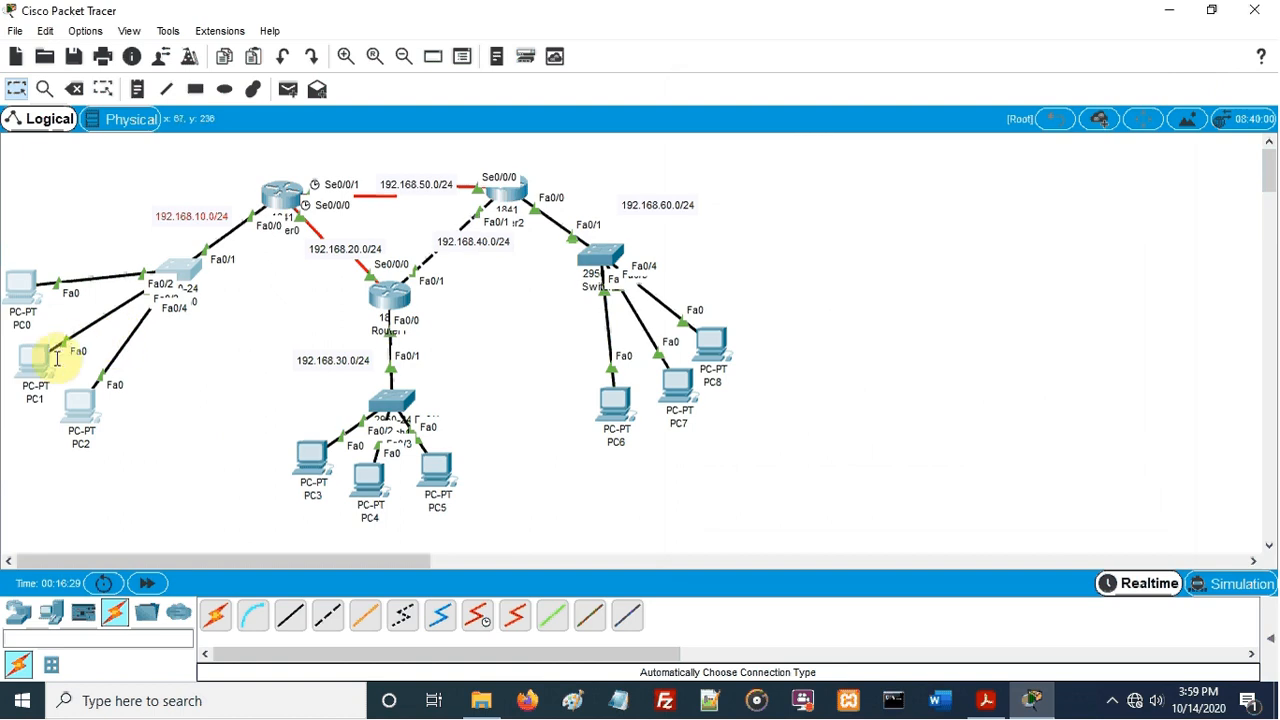
mouse_move(34, 361)
left_mouse_down()
mouse_move(93, 378)
mouse_move(54, 349)
left_mouse_up()
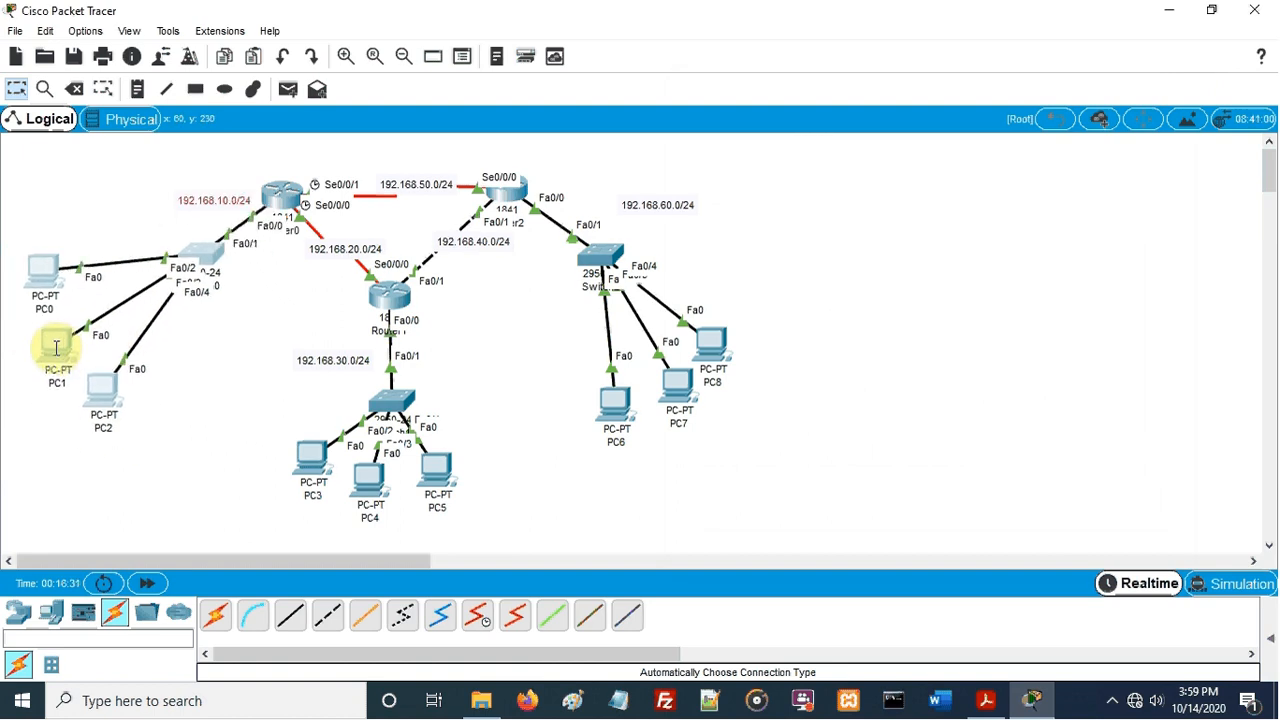
left_click_drag(166, 463, 11, 240)
left_click_drag(37, 271, 86, 294)
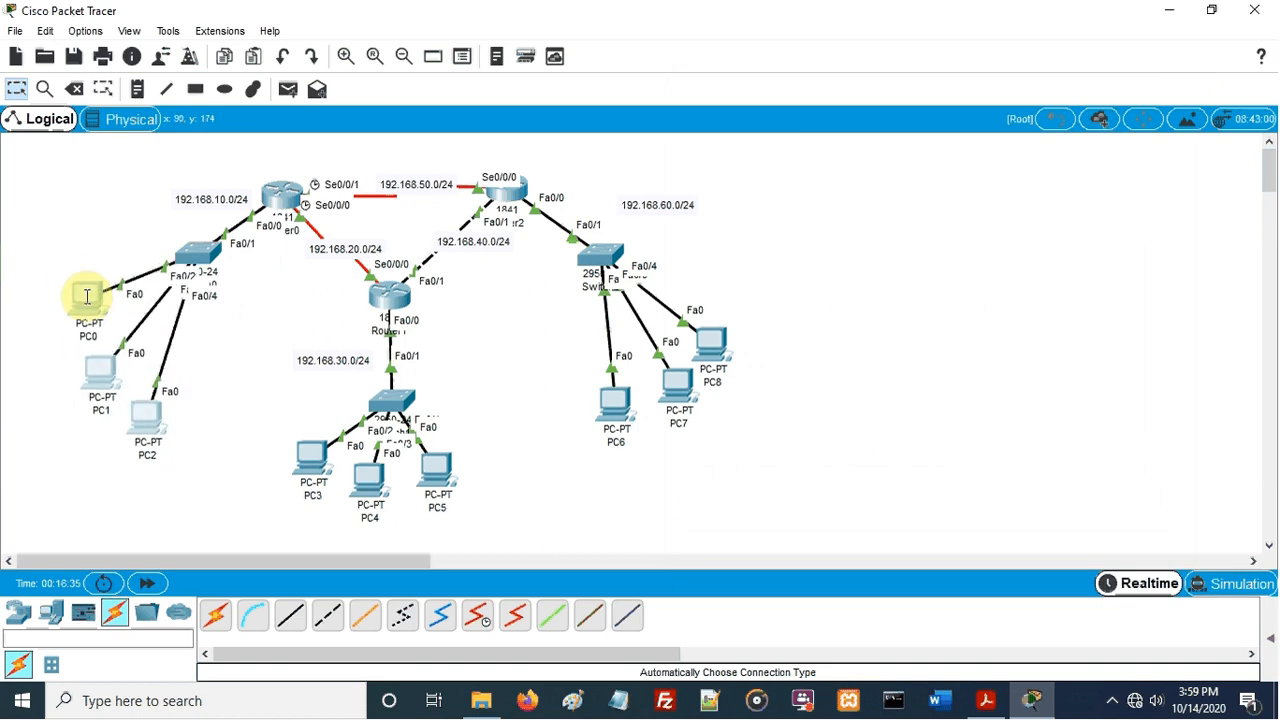
left_click(229, 363)
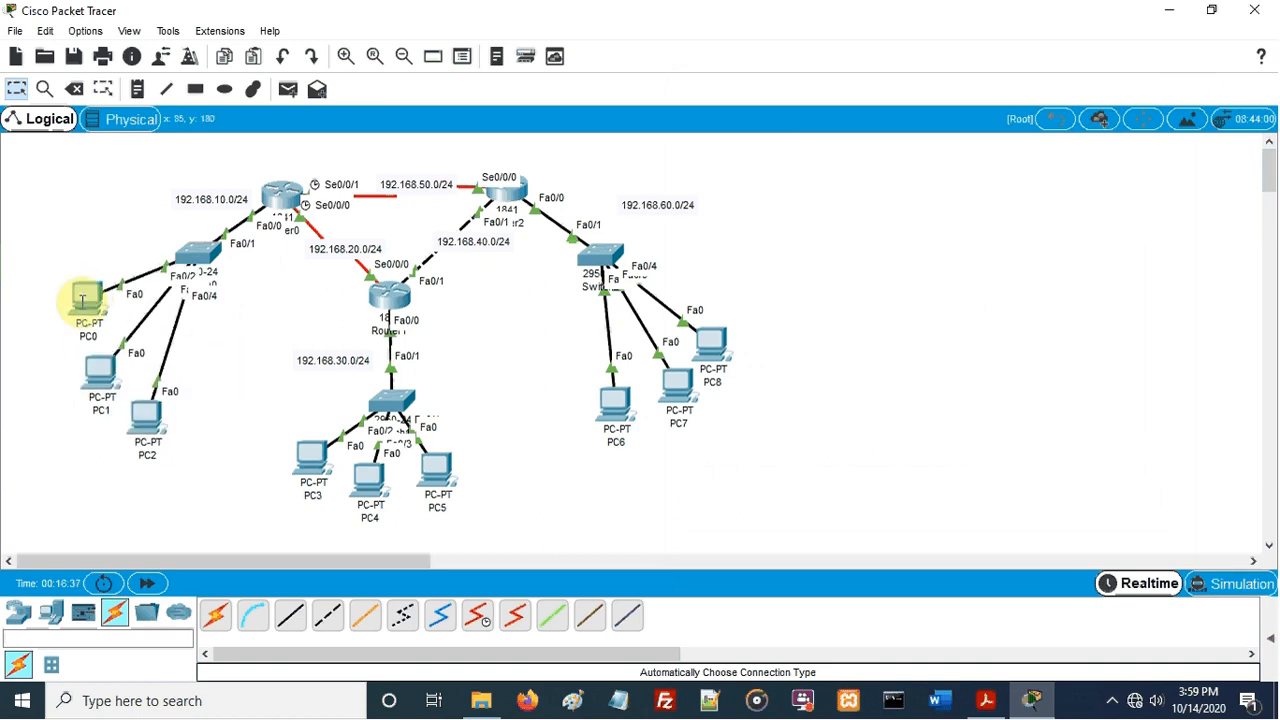
Switch PC0's IPv4 configuration from static to DHCP, check the assigned address, and close the PC0 window
mouse_move(83, 299)
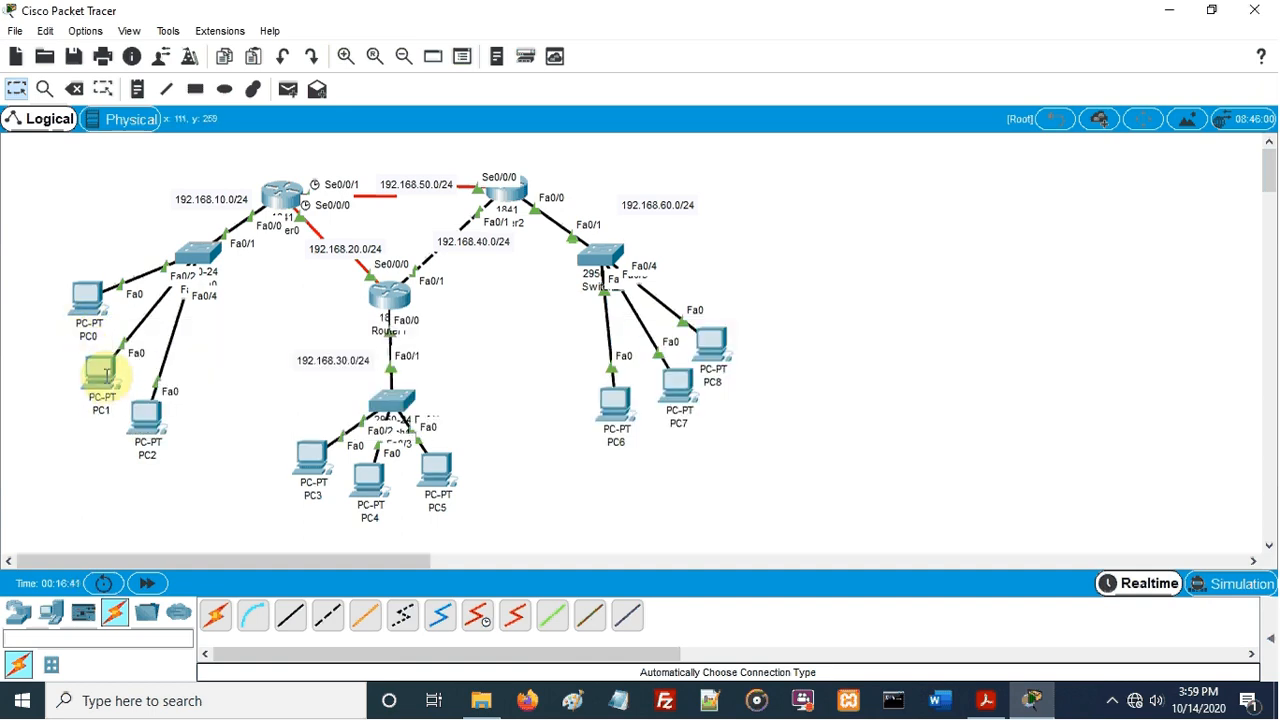
mouse_move(105, 375)
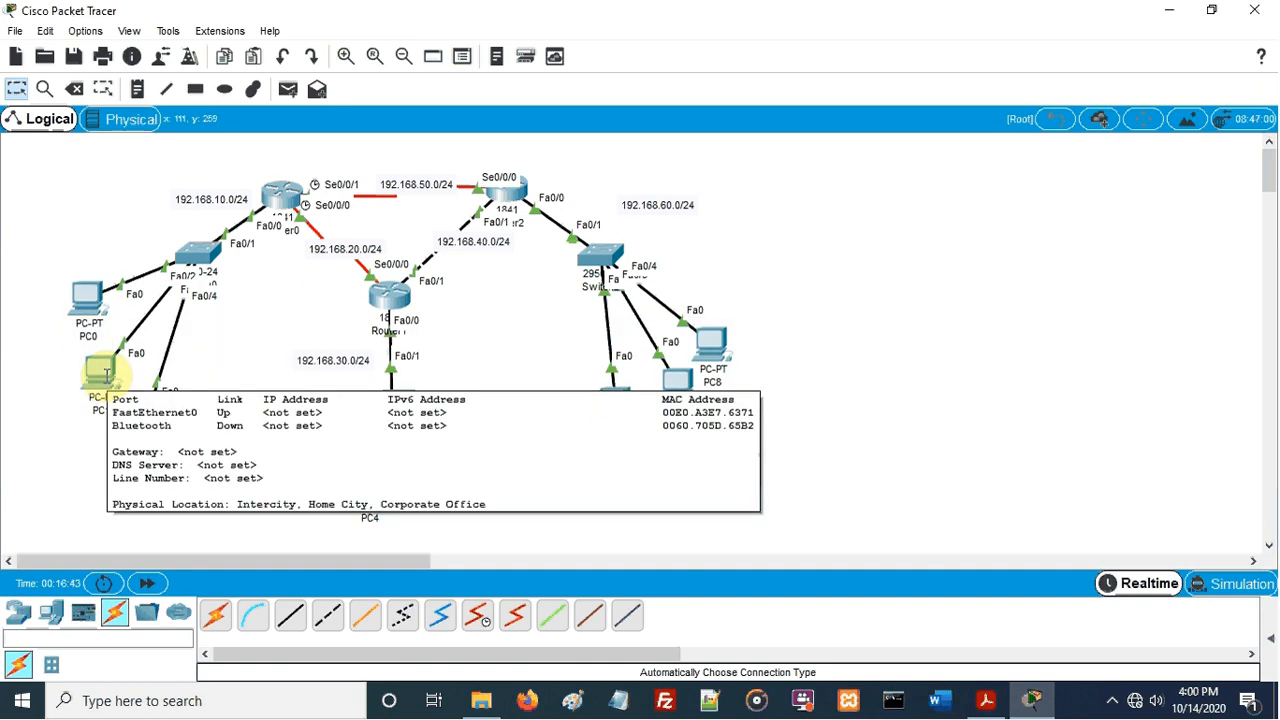
mouse_move(143, 418)
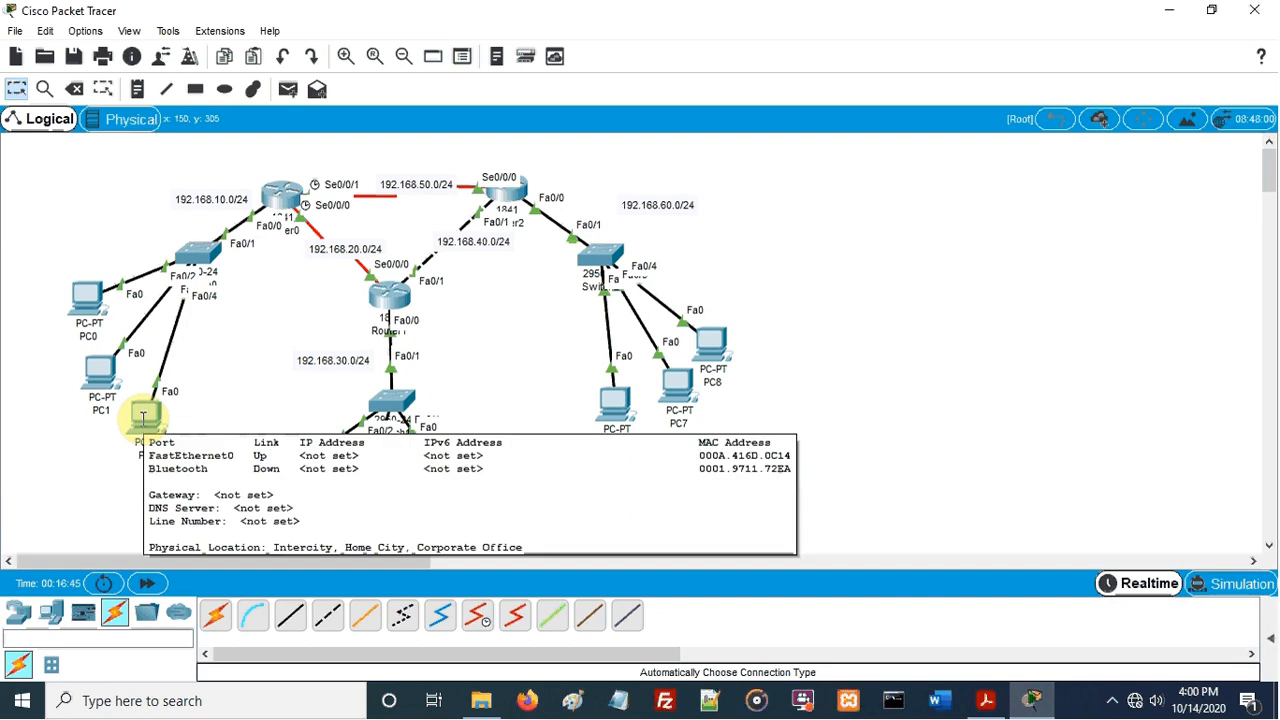
left_click(85, 307)
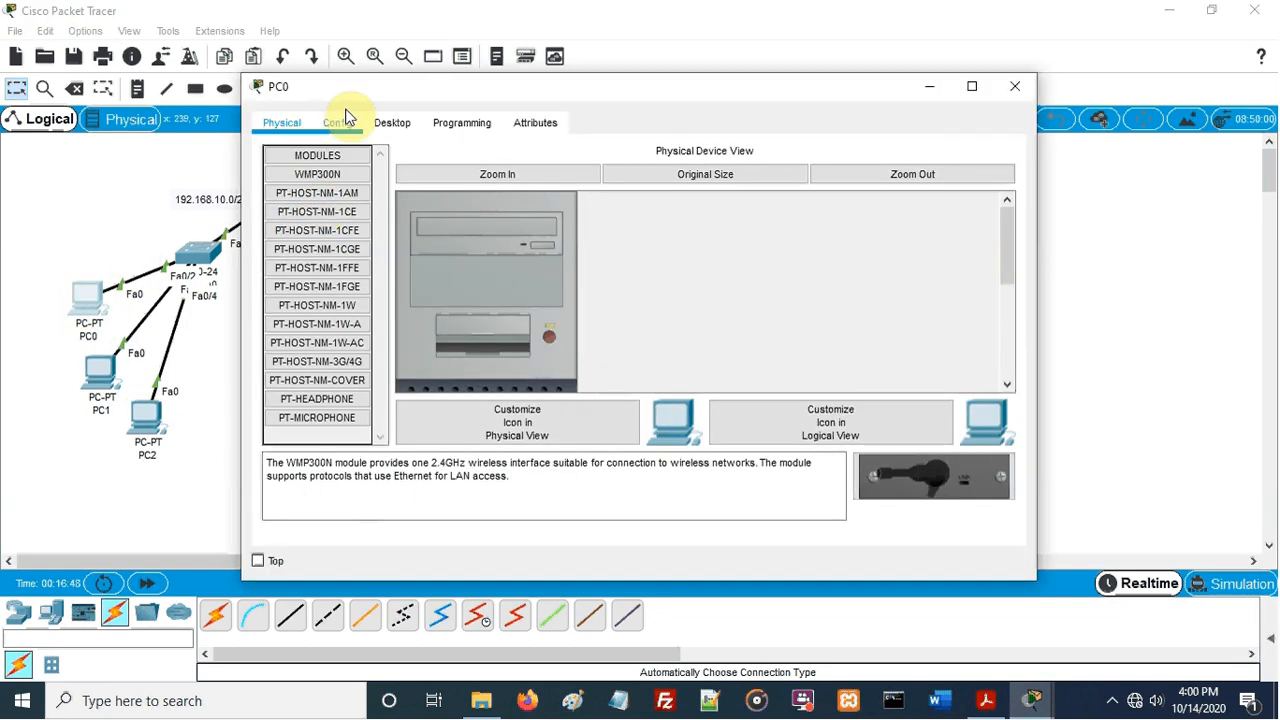
left_click(378, 123)
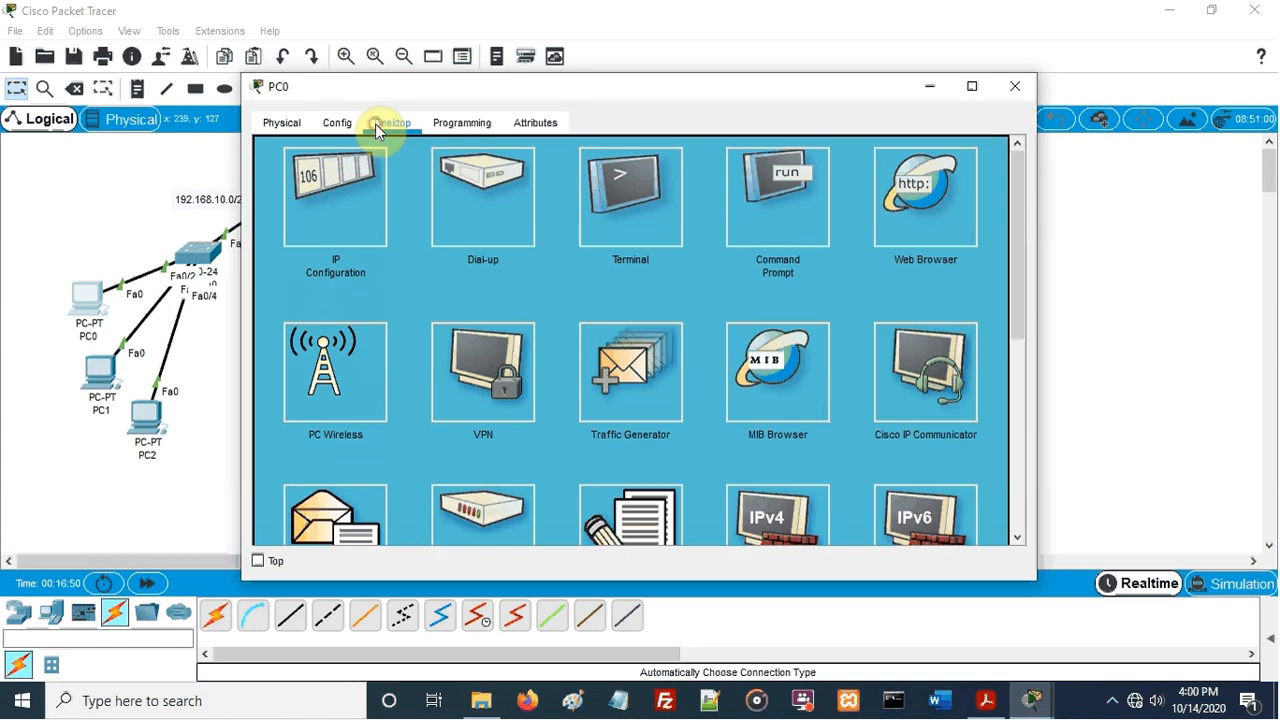
left_click(337, 189)
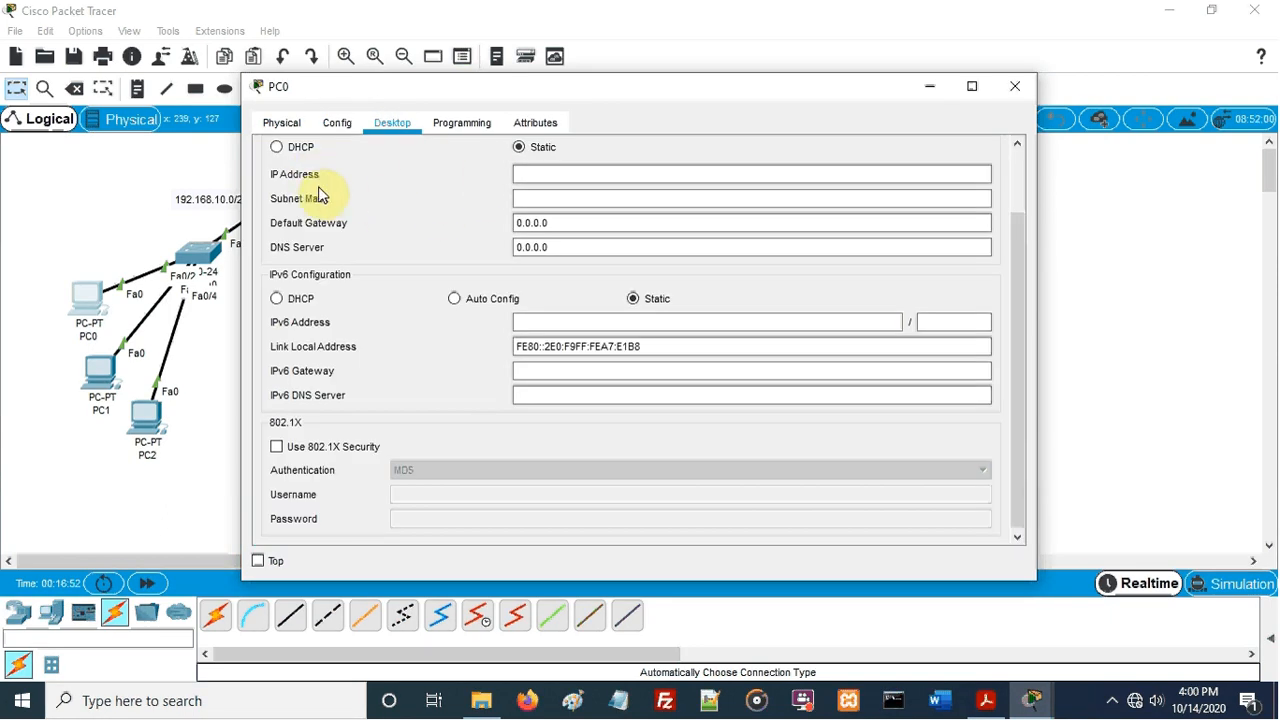
left_click(276, 148)
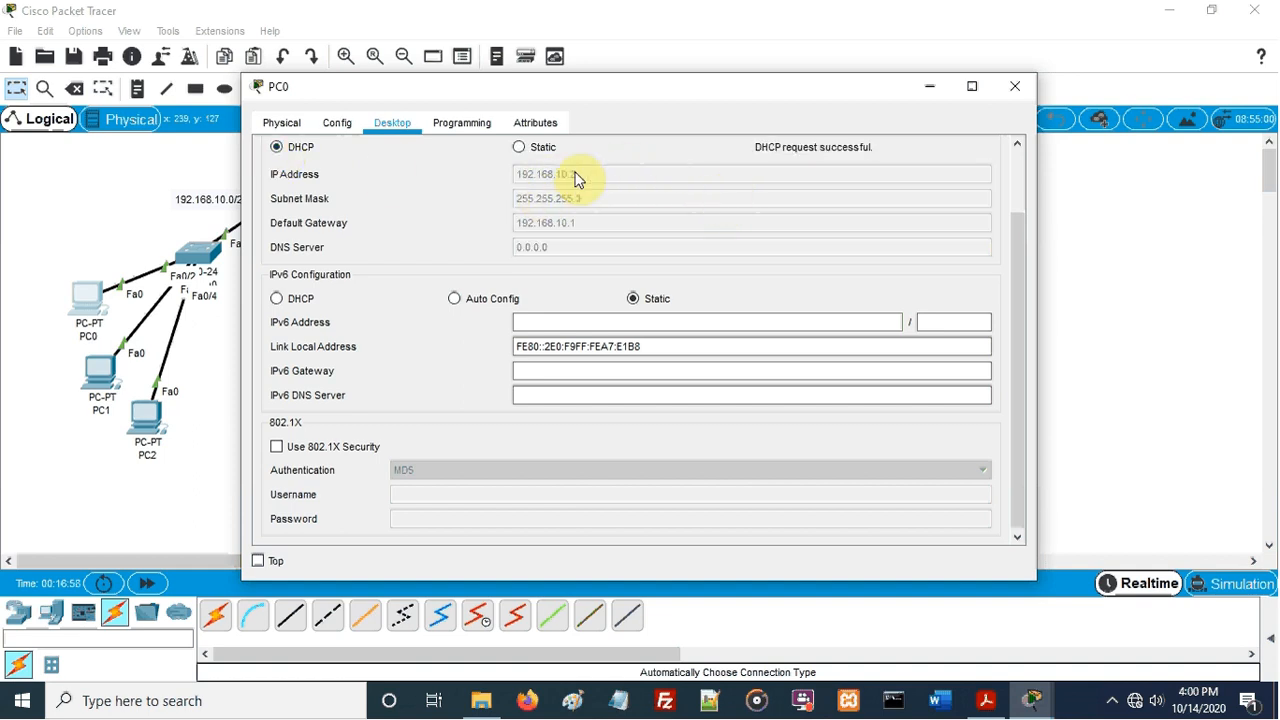
left_click_drag(606, 94, 860, 113)
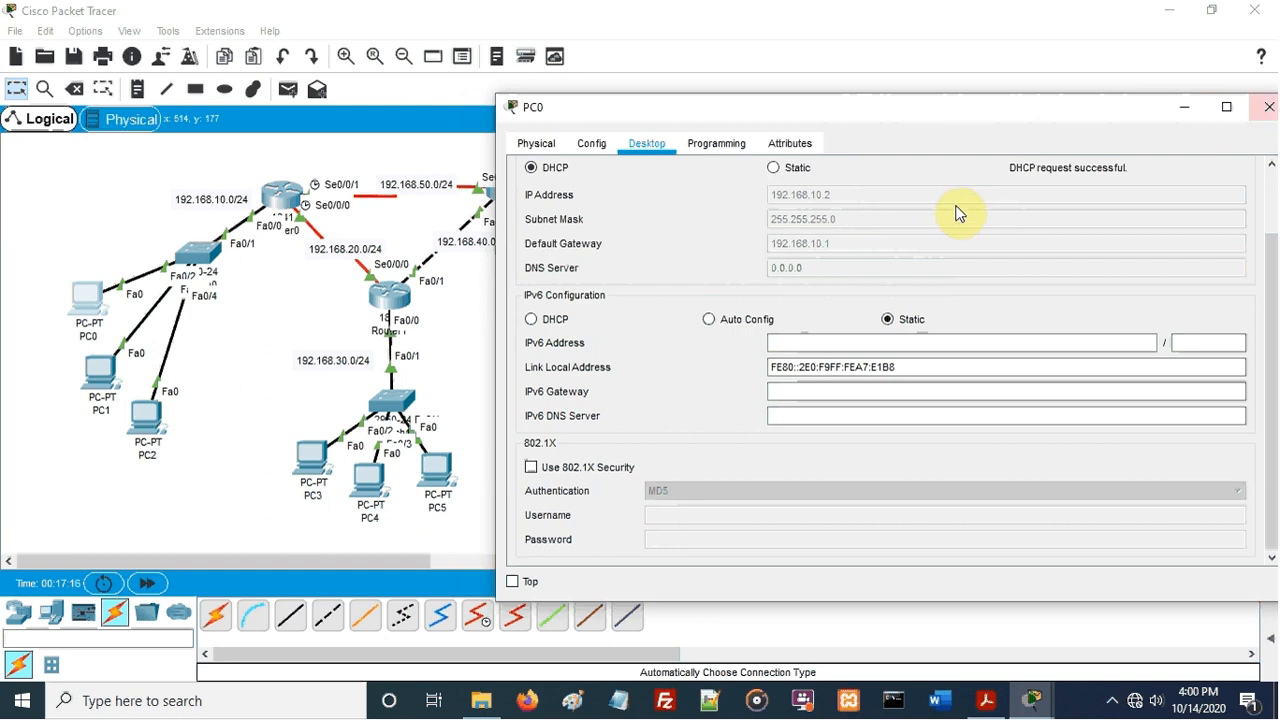
left_click(1266, 108)
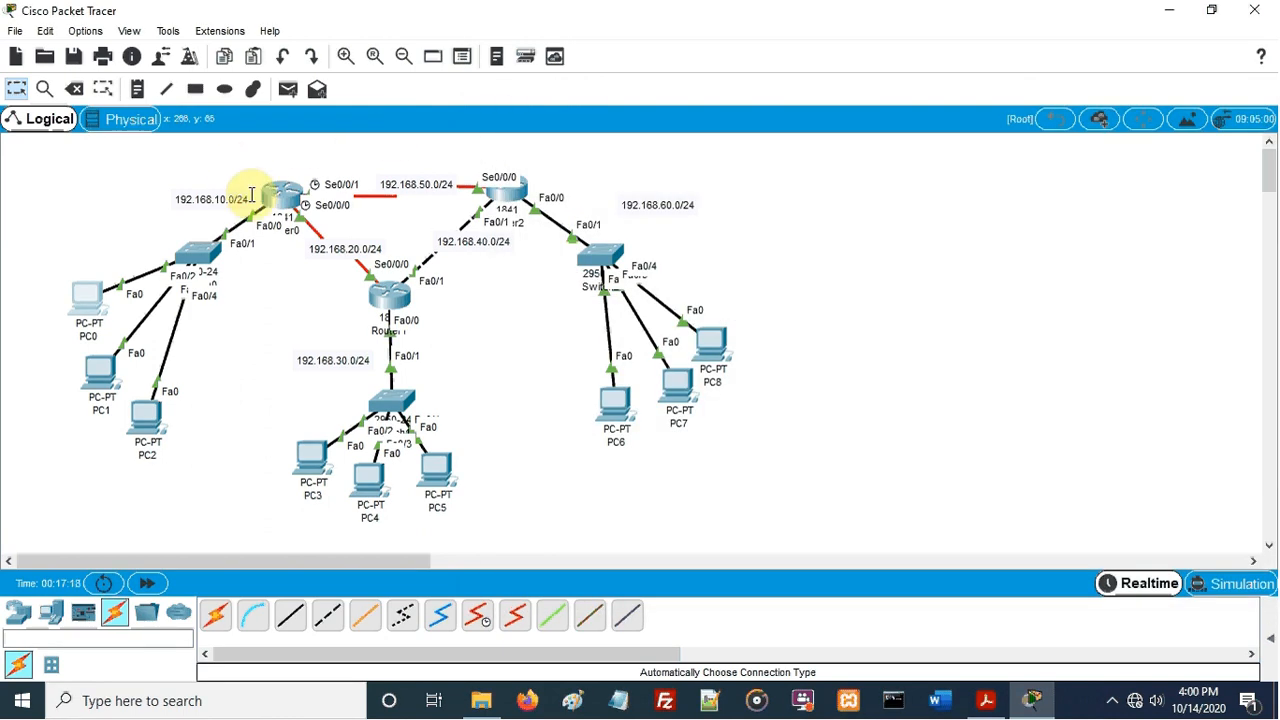
Set PC1's IPv4 configuration to DHCP and close its window
mouse_move(279, 196)
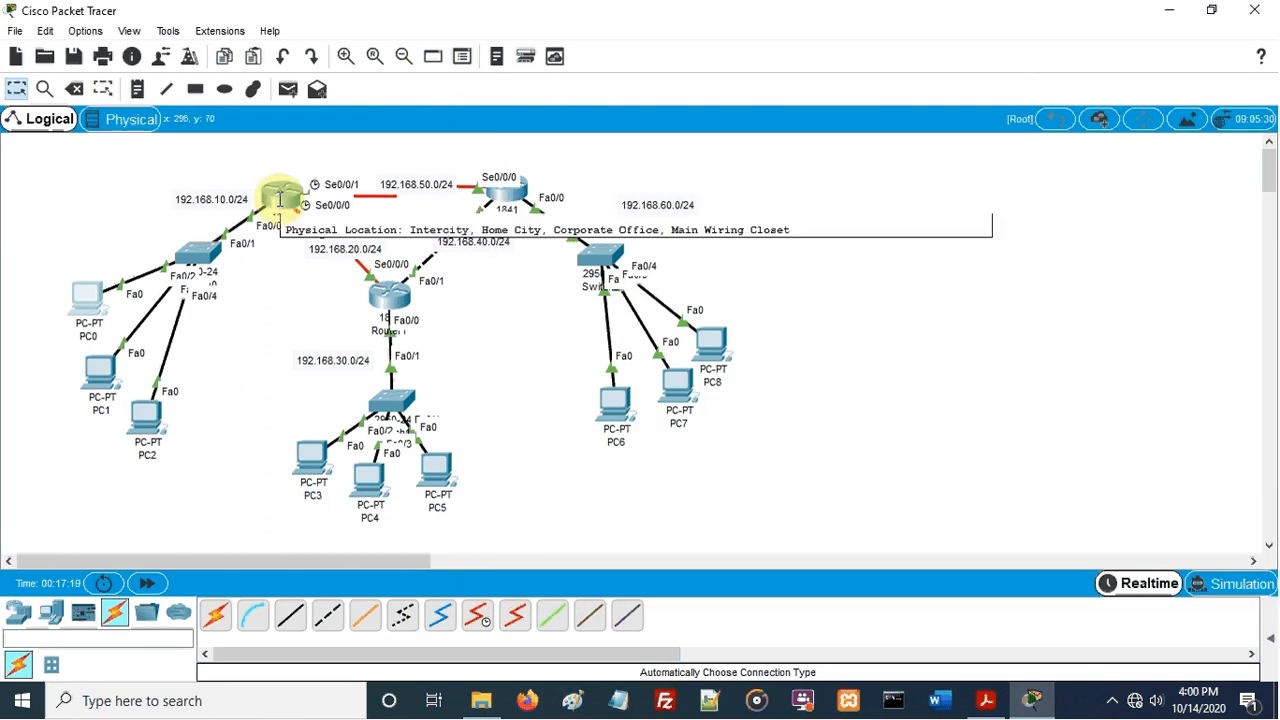
left_click(97, 372)
left_click(392, 122)
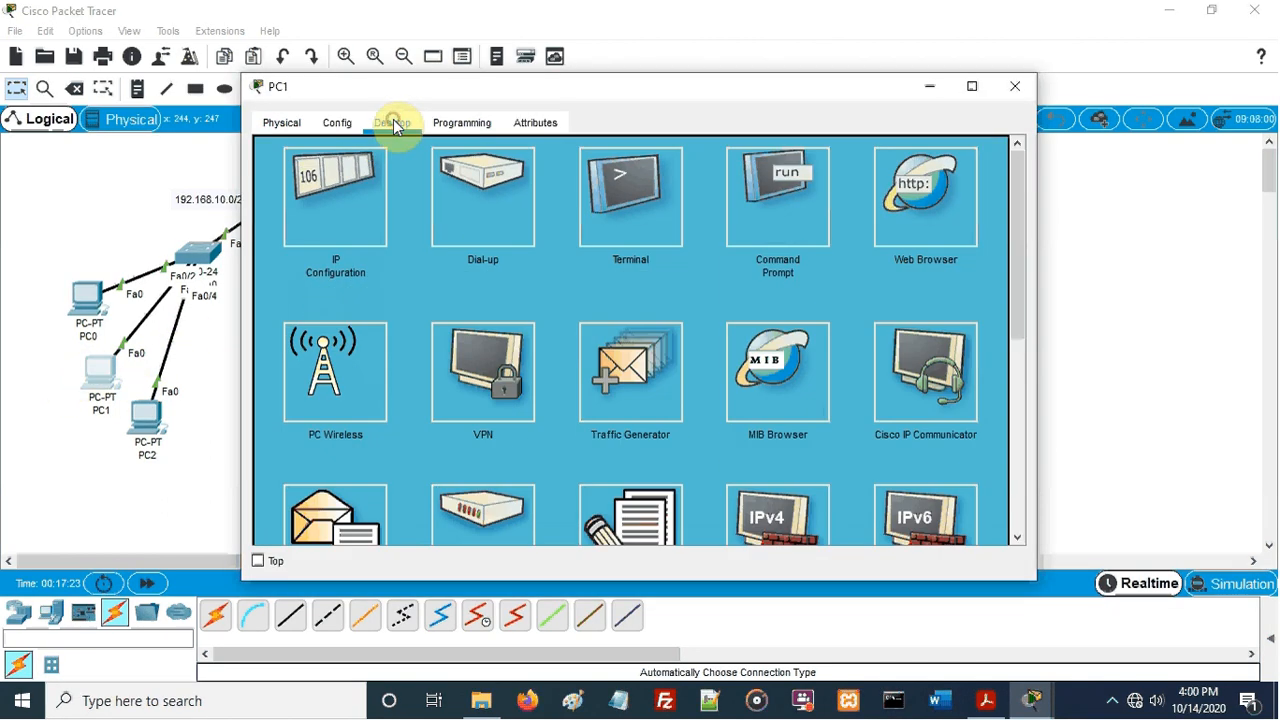
left_click(350, 198)
left_click(279, 149)
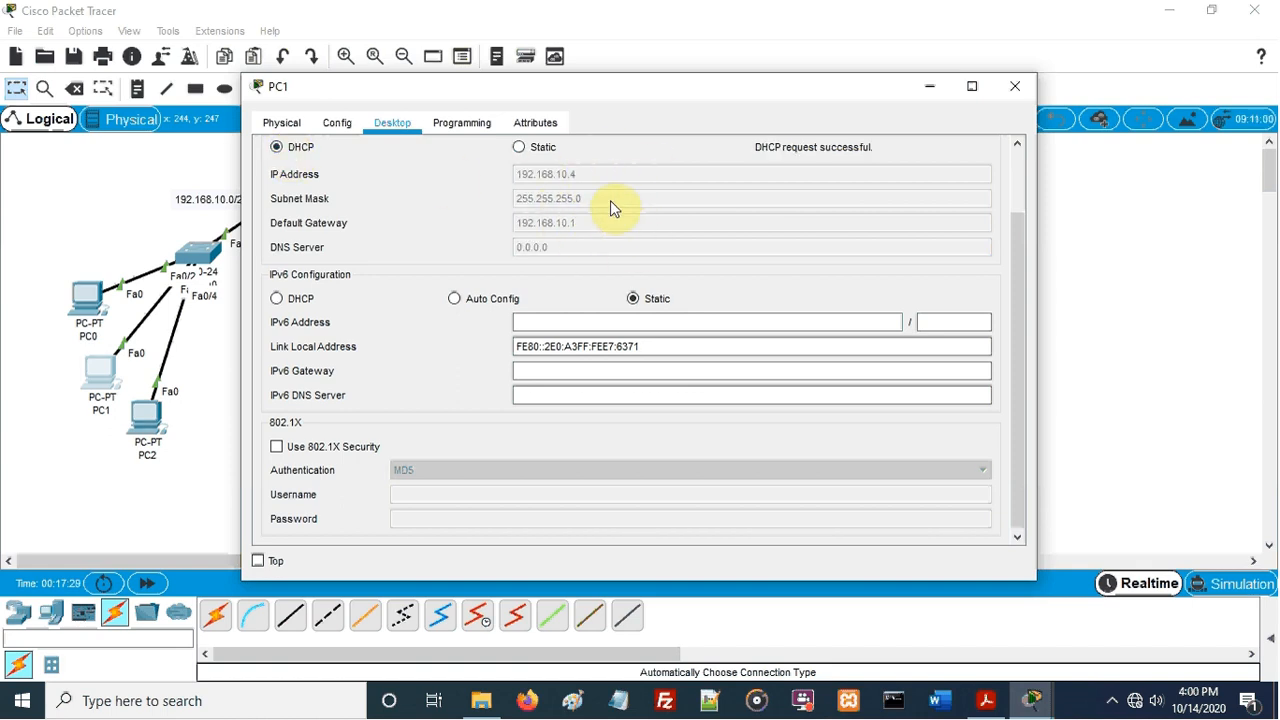
left_click(1010, 88)
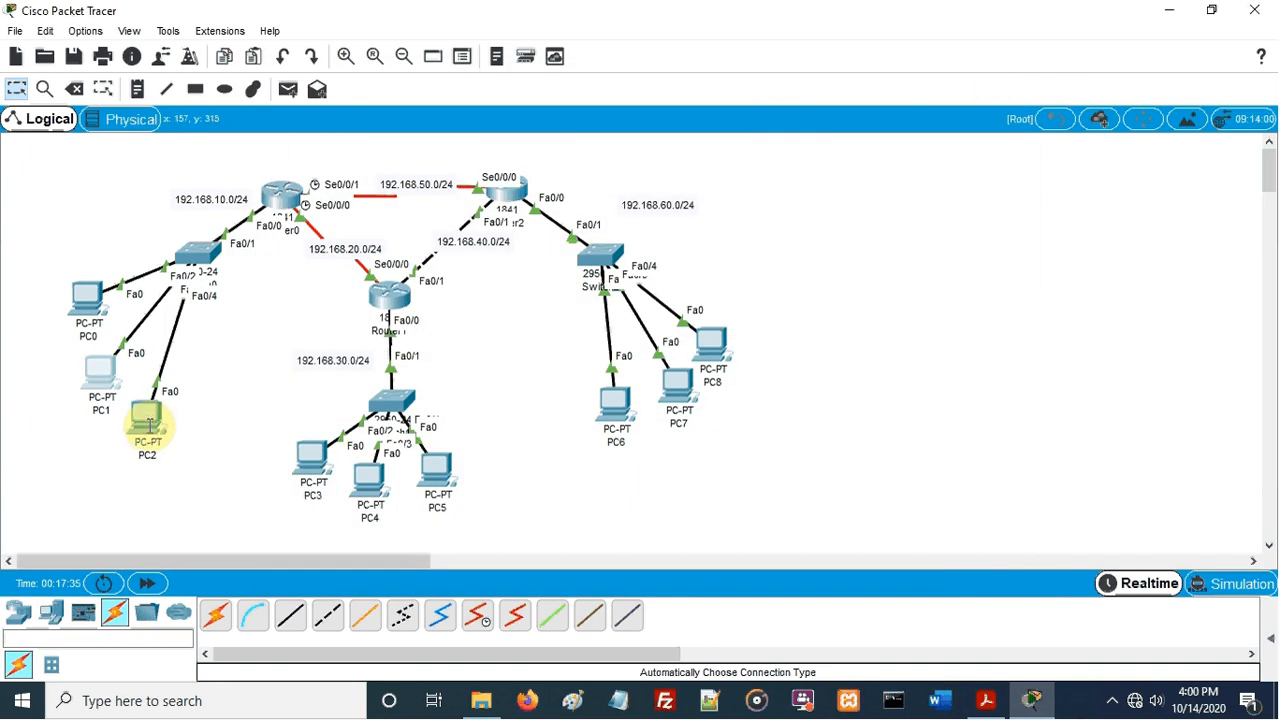
Set PC2's IPv4 configuration to DHCP and close its window
left_click(147, 427)
left_click(390, 123)
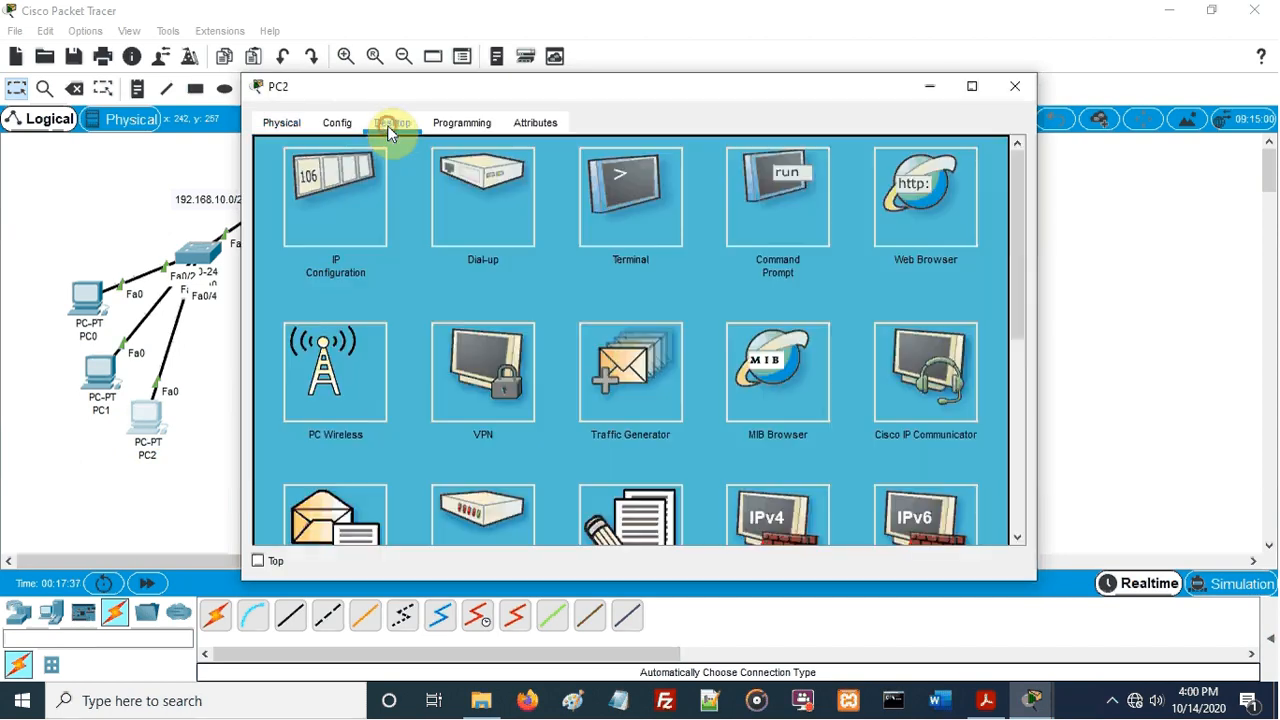
left_click(357, 185)
left_click(279, 148)
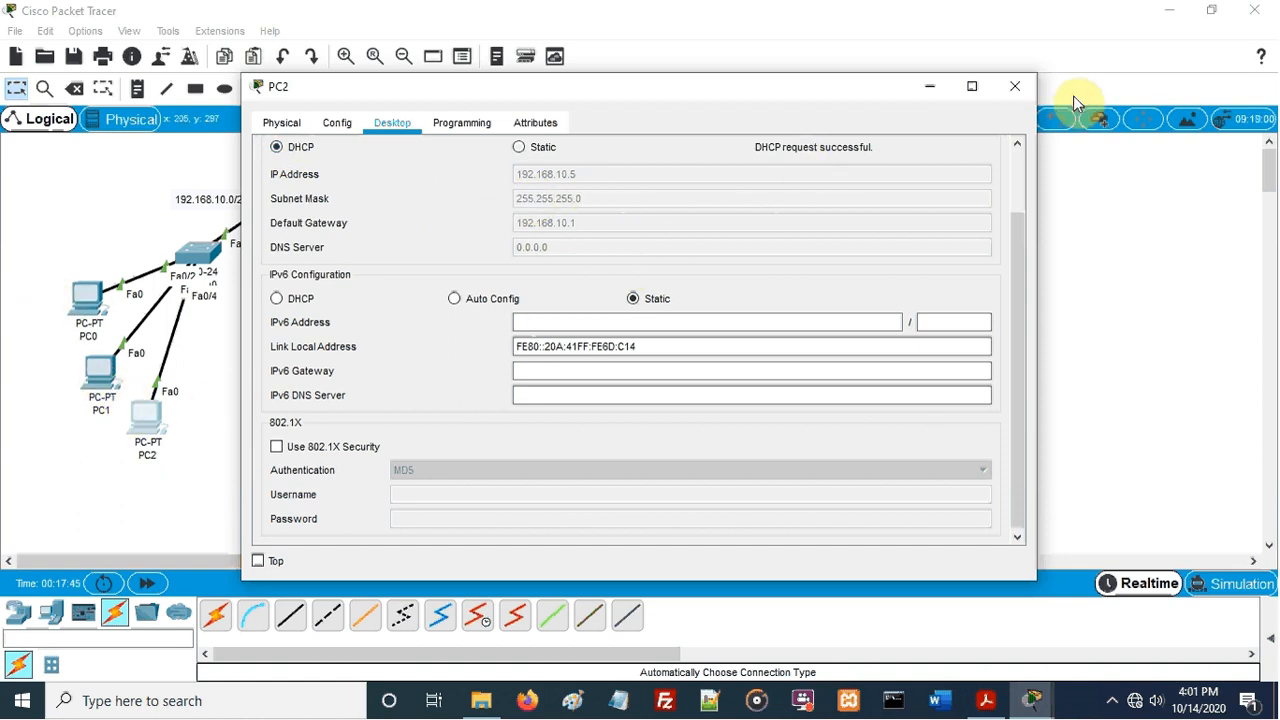
left_click(1012, 87)
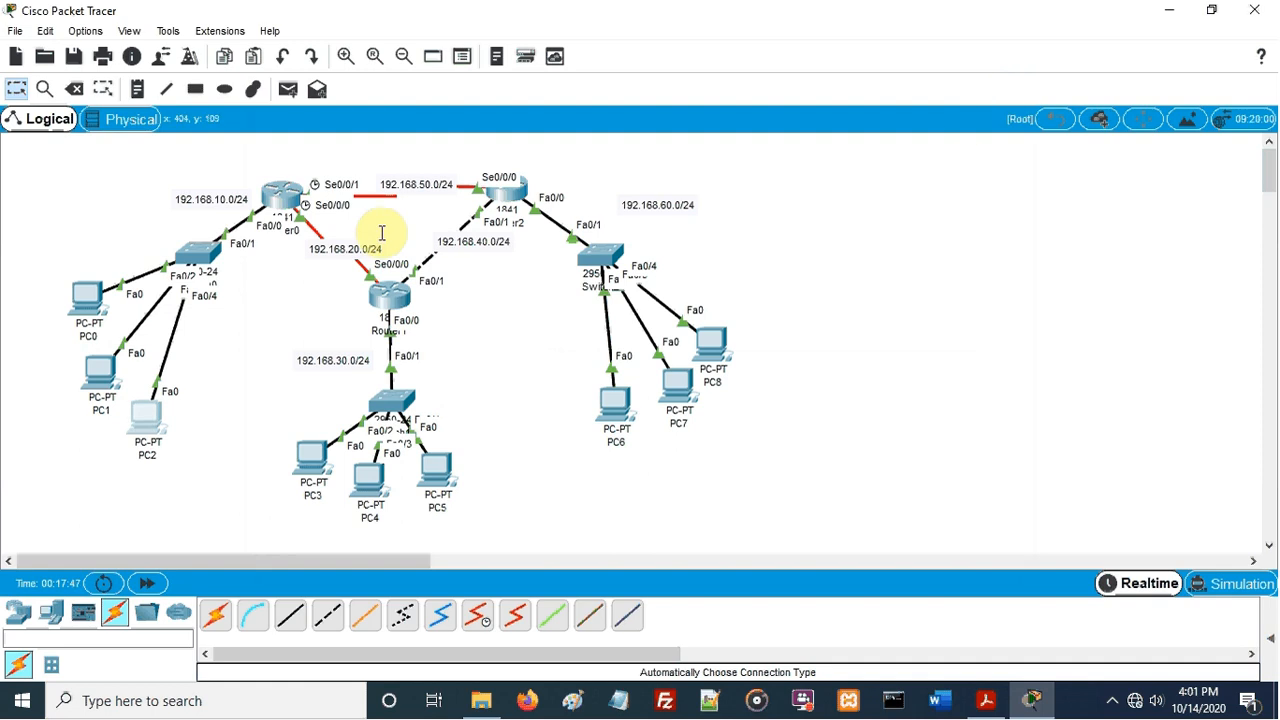
Open Router1's command line beside the topology, end interface configuration and enter global configuration mode with conf t
left_click(394, 296)
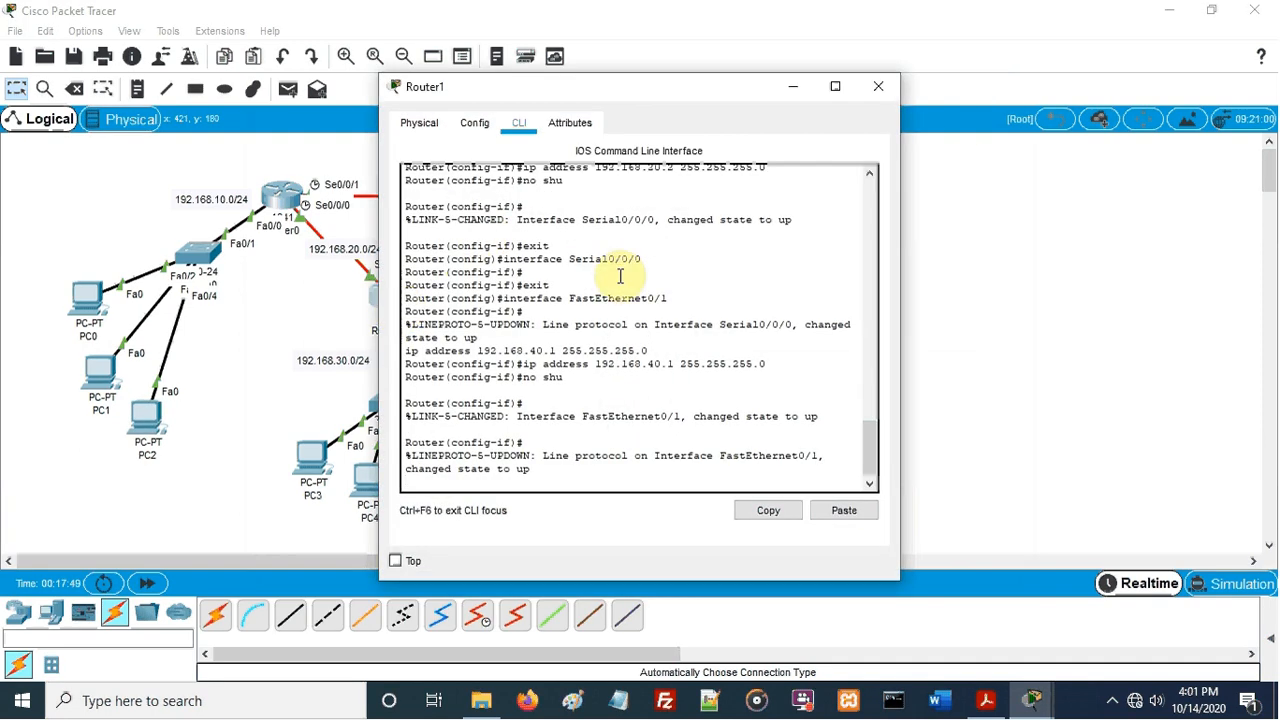
left_click_drag(667, 100, 1007, 66)
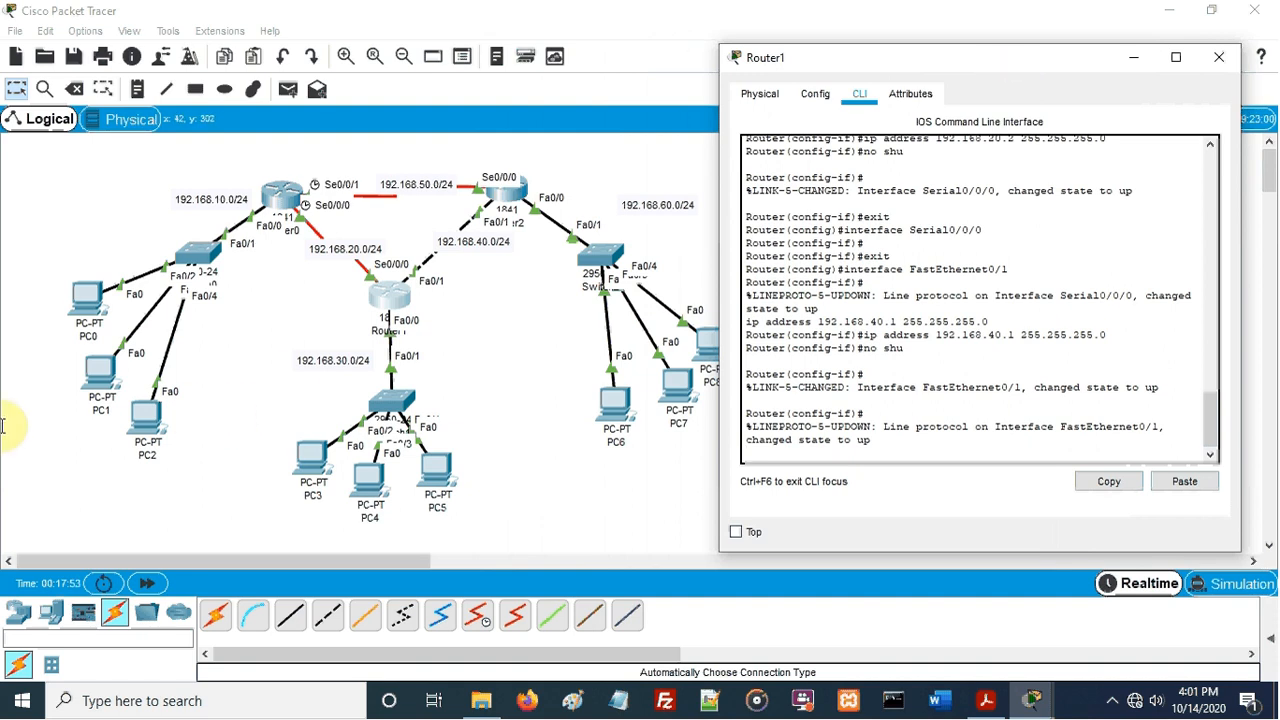
key("Return")
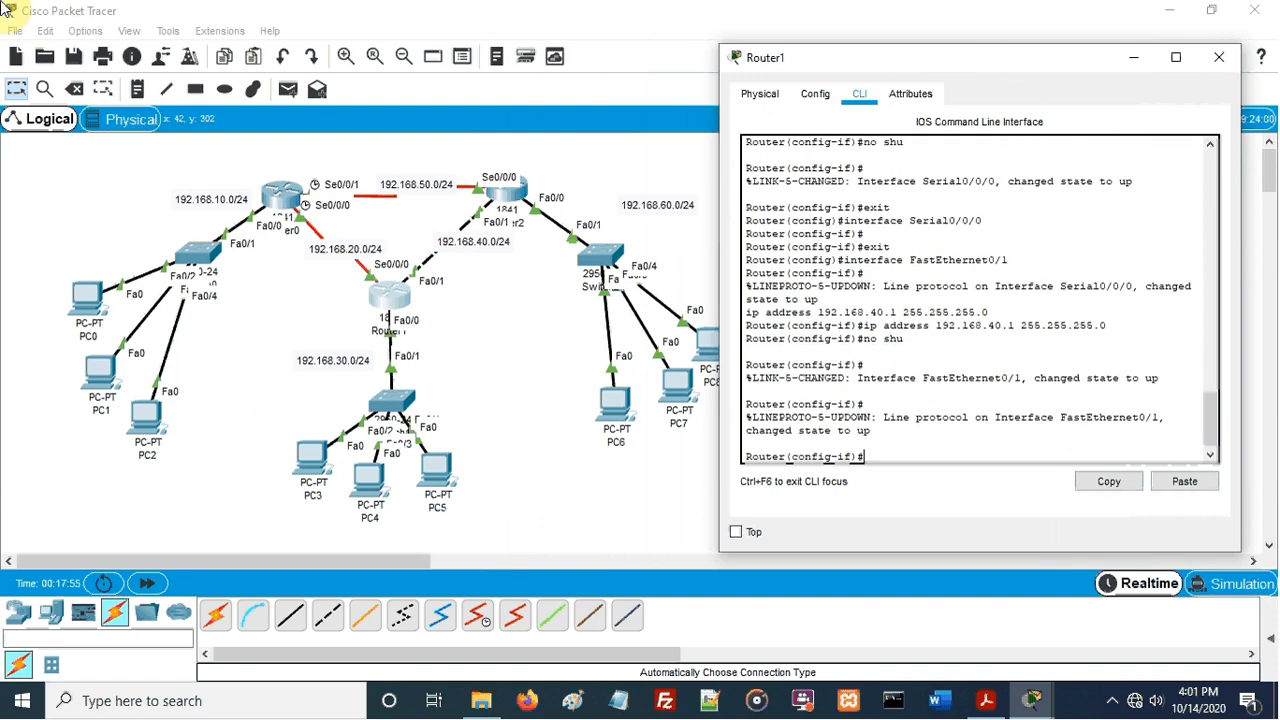
type("end")
key("Return")
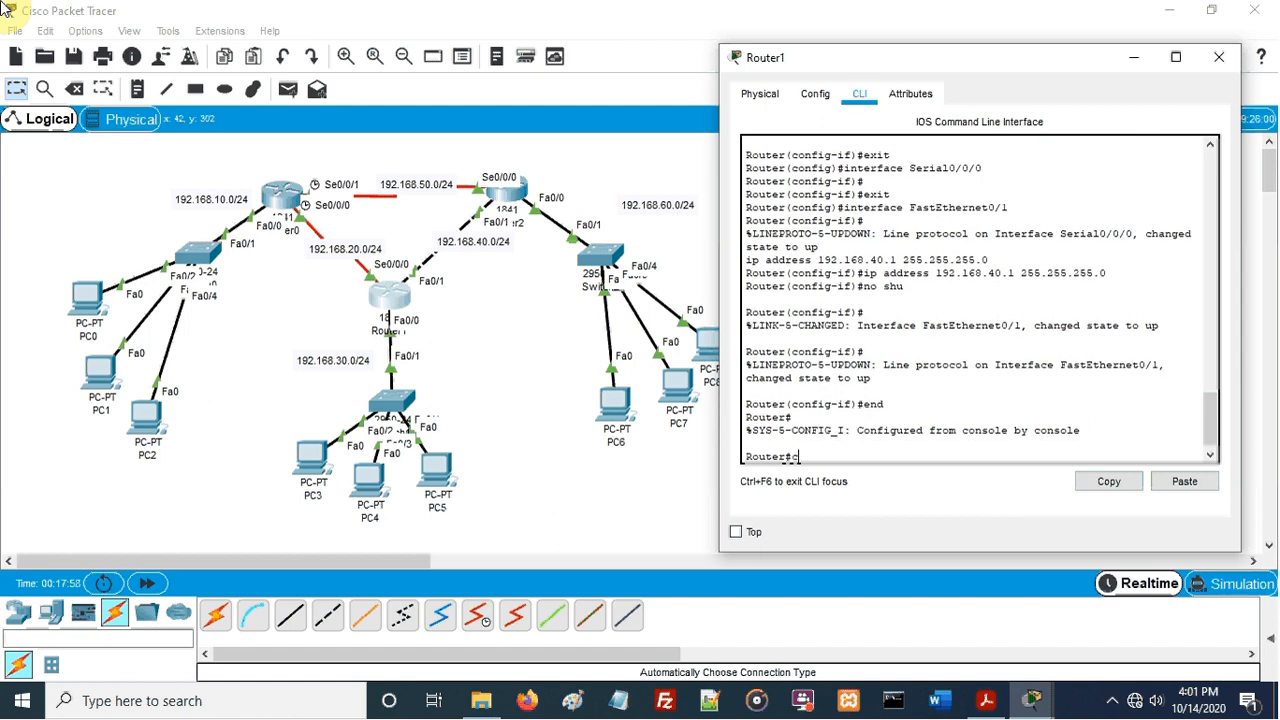
type("conf t")
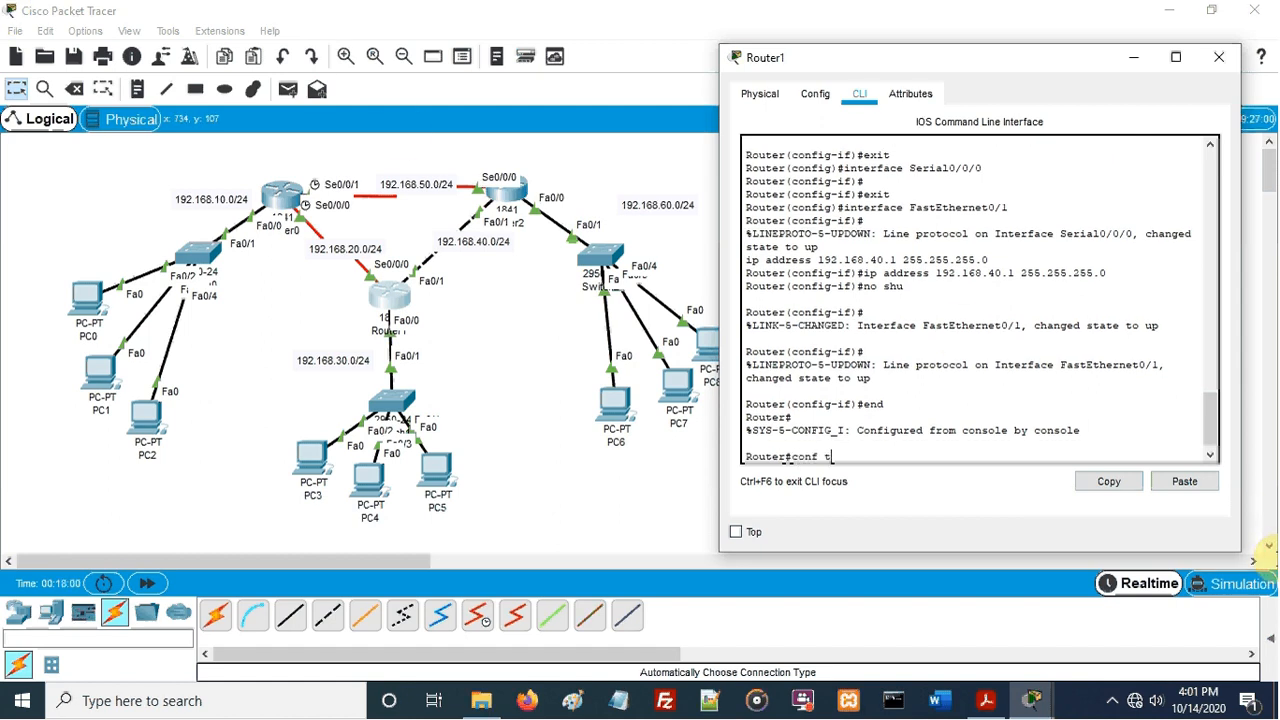
key("Return")
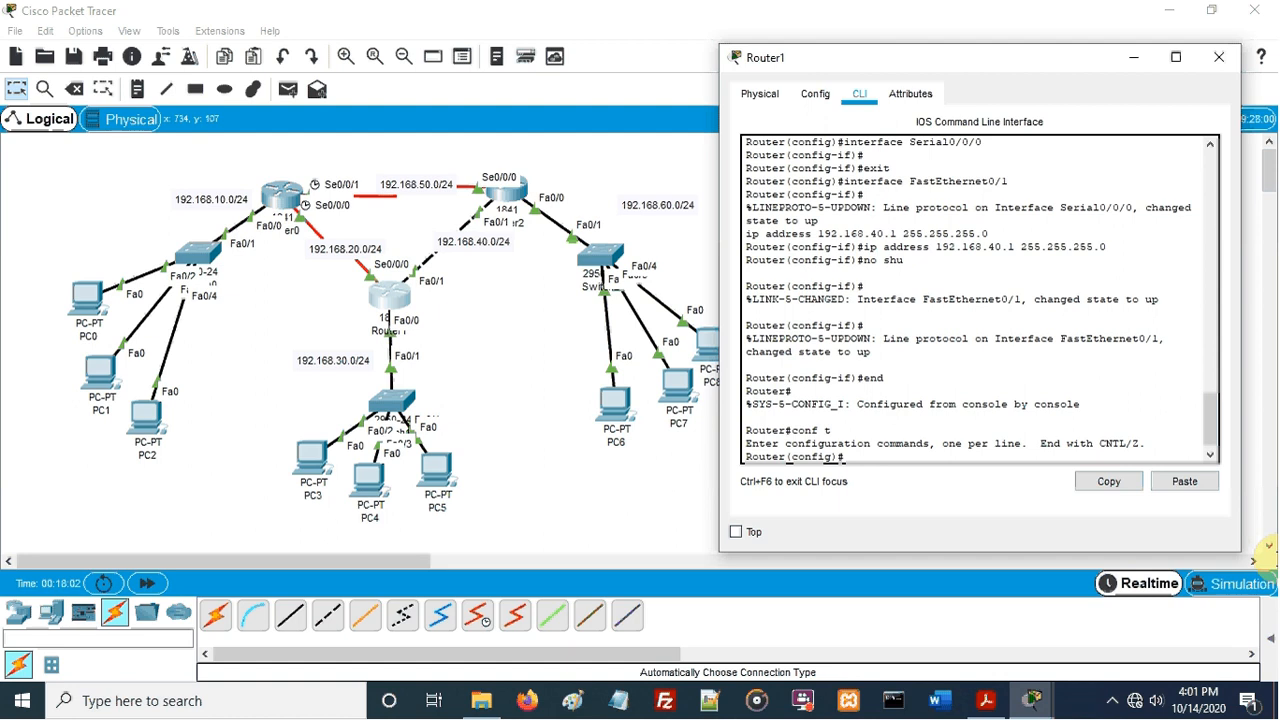
Create the DHCP pool alex on Router1 with network 192.168.30.0 and subnet mask 255.255.255.0
type("ip dhcp pool alex")
key("Return")
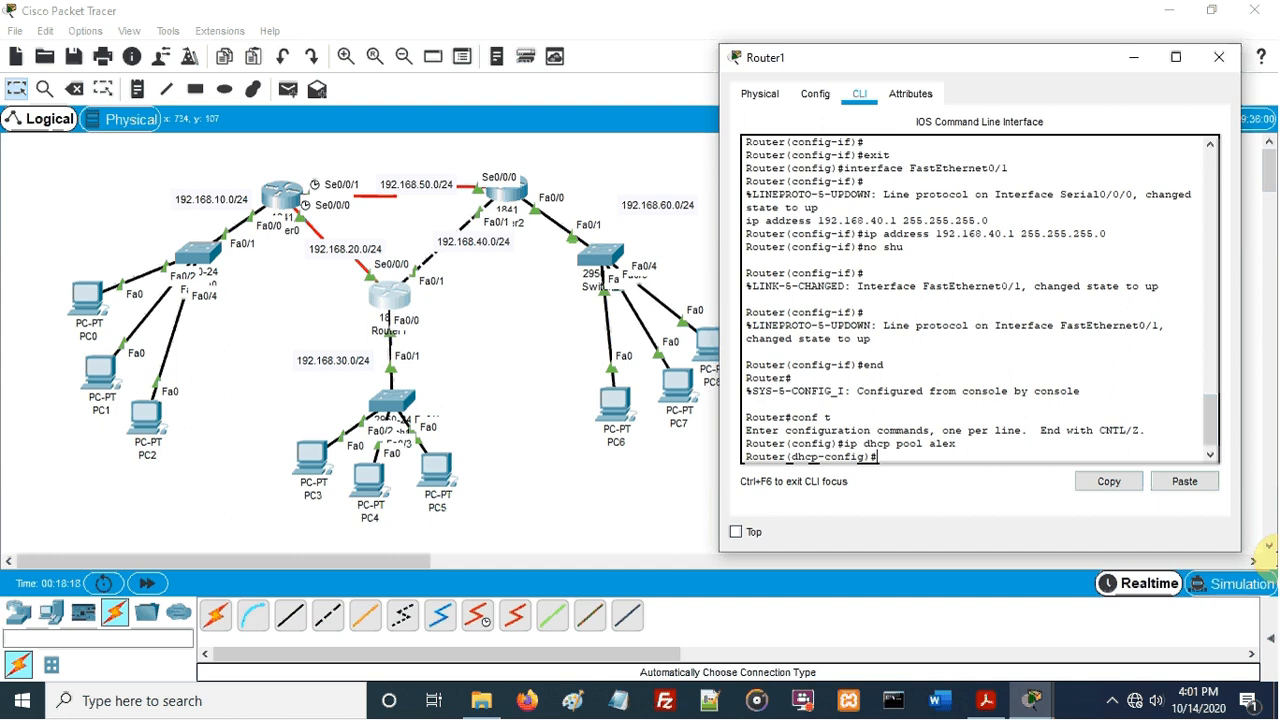
type("net")
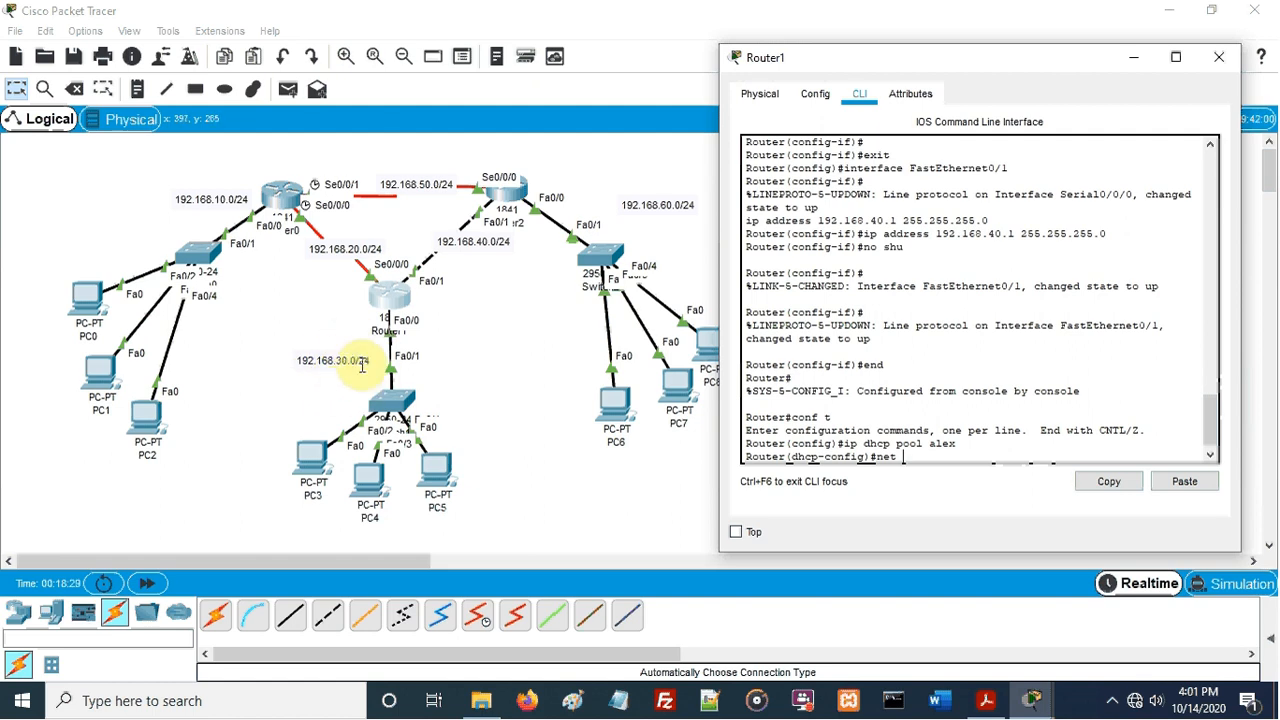
type("192.168.30.0 255.255.255.0")
key("Return")
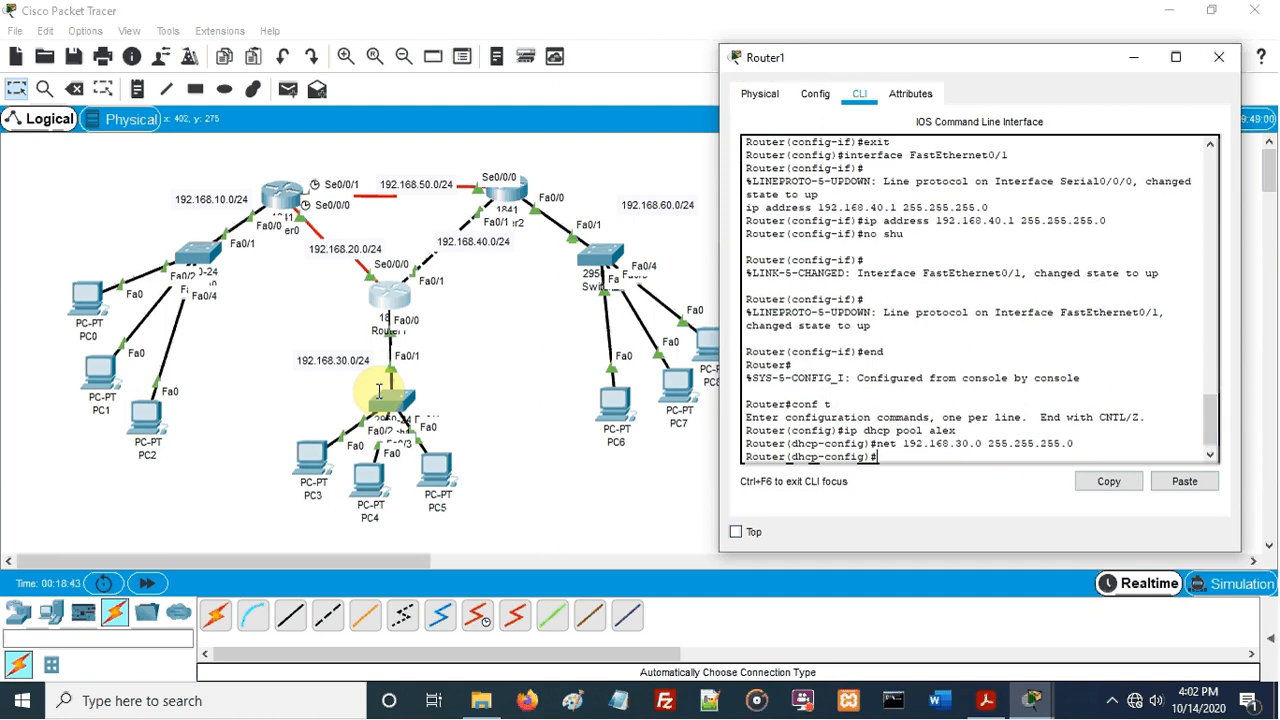
Set the alex pool's default-router to 192.168.30.1 and exit DHCP pool configuration mode
type("def")
key("Tab")
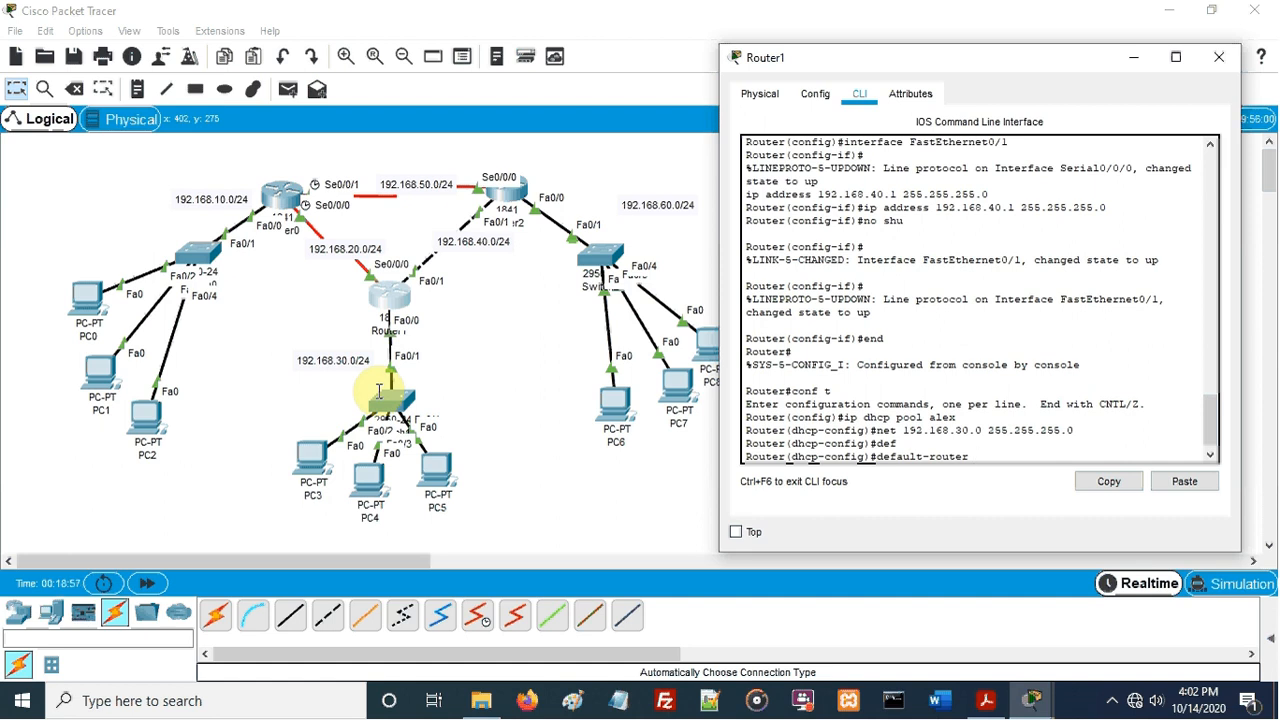
type("192.168.30.1")
key("Return")
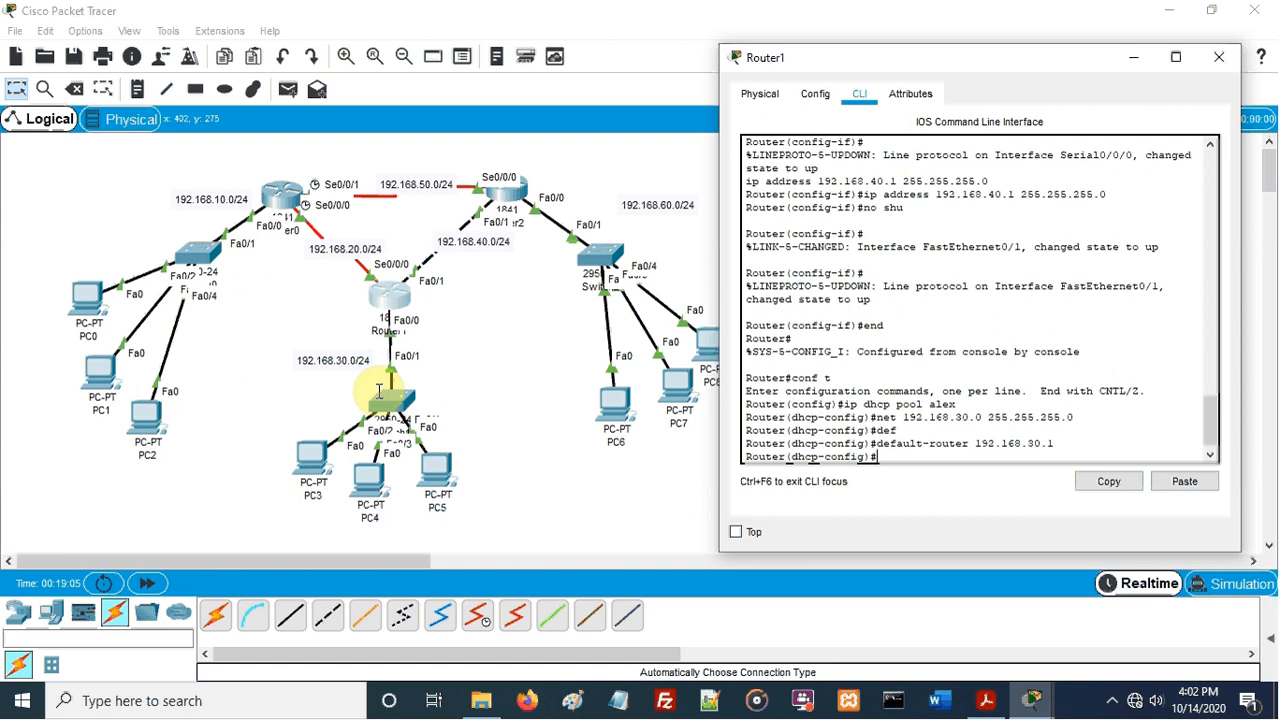
type("exi")
key("Return")
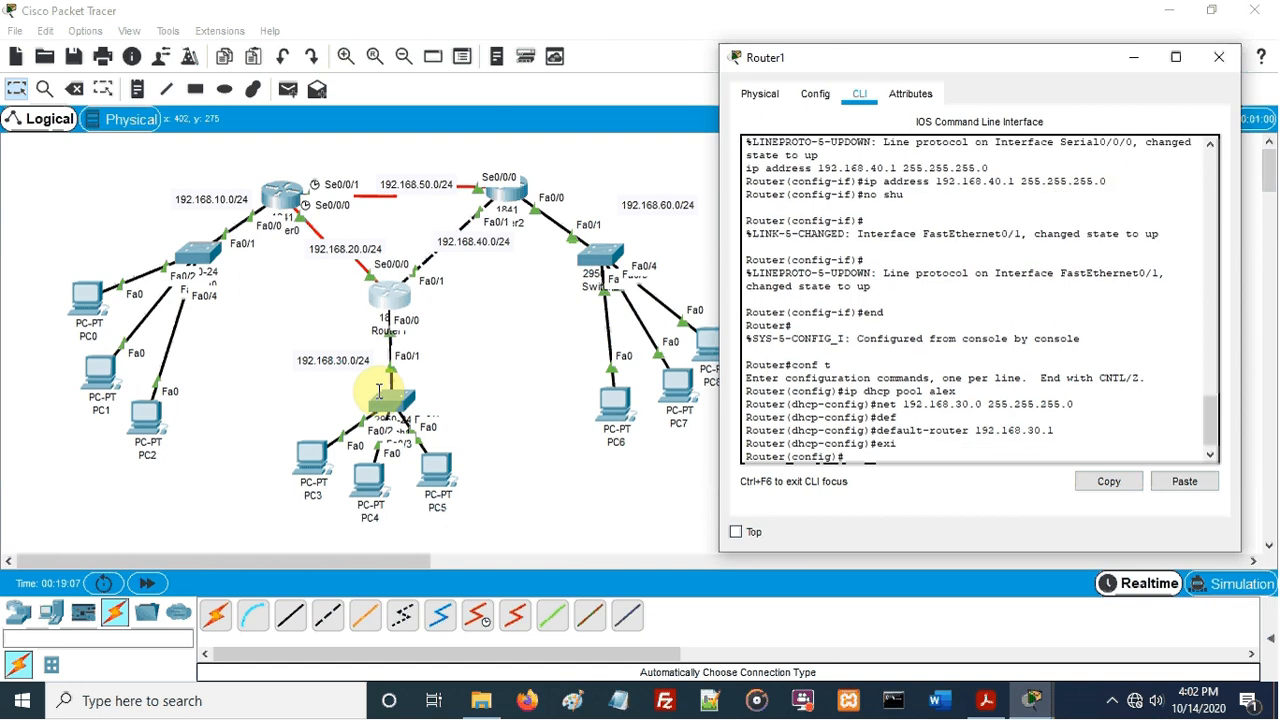
Exclude the range 192.168.30.2 to 192.168.30.50 from DHCP assignment on Router1 with ip dhcp excluded-address
type("ip dhcp excl")
key("Tab")
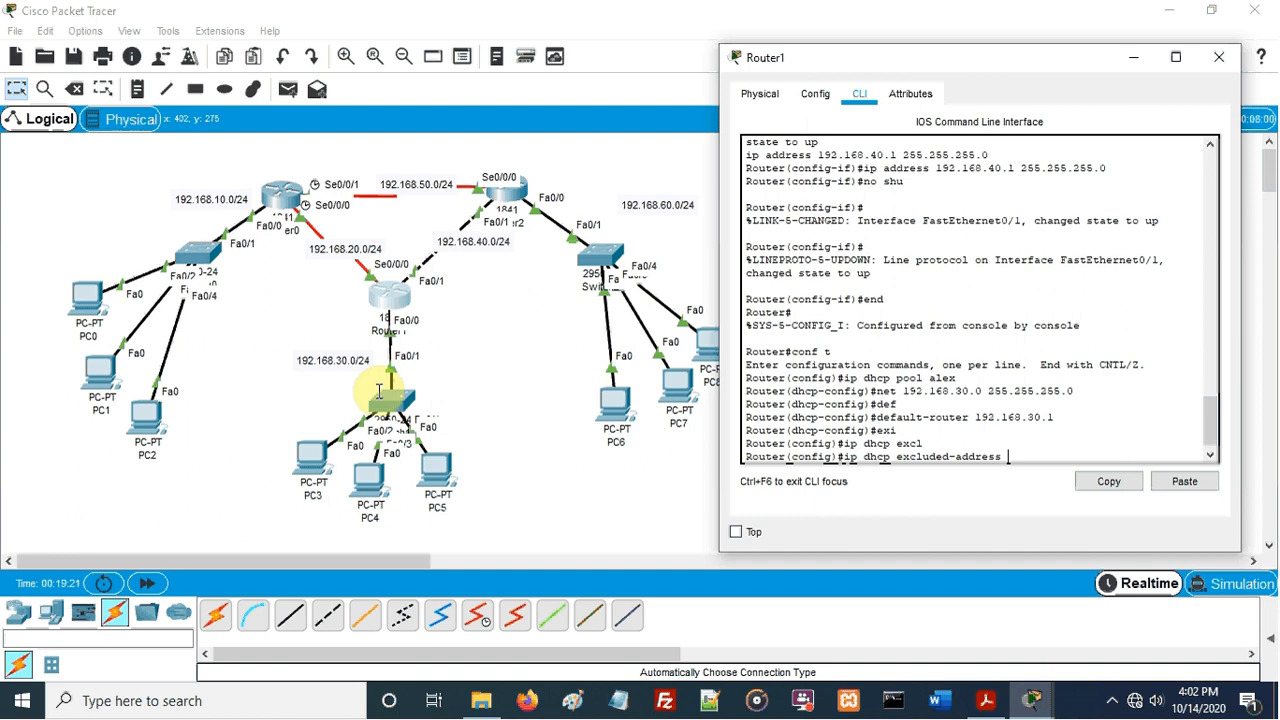
type("192.168.30.2 192.168.30.")
type("50")
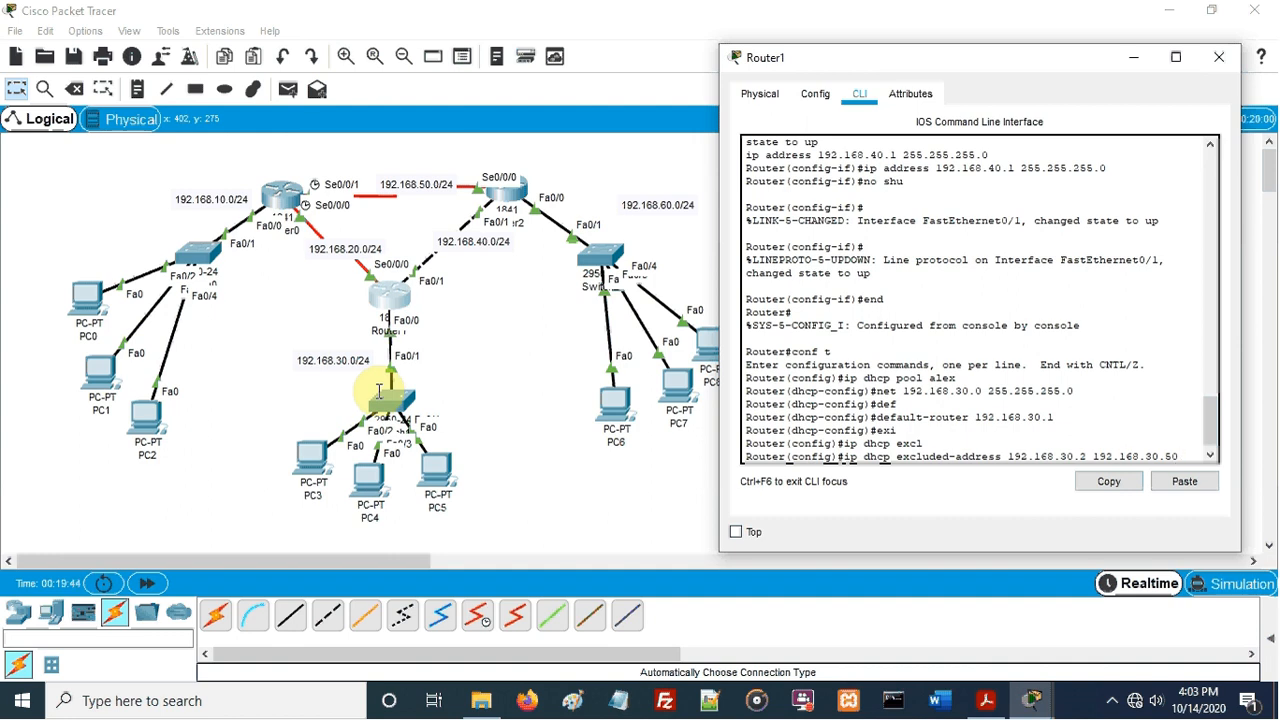
key("Return")
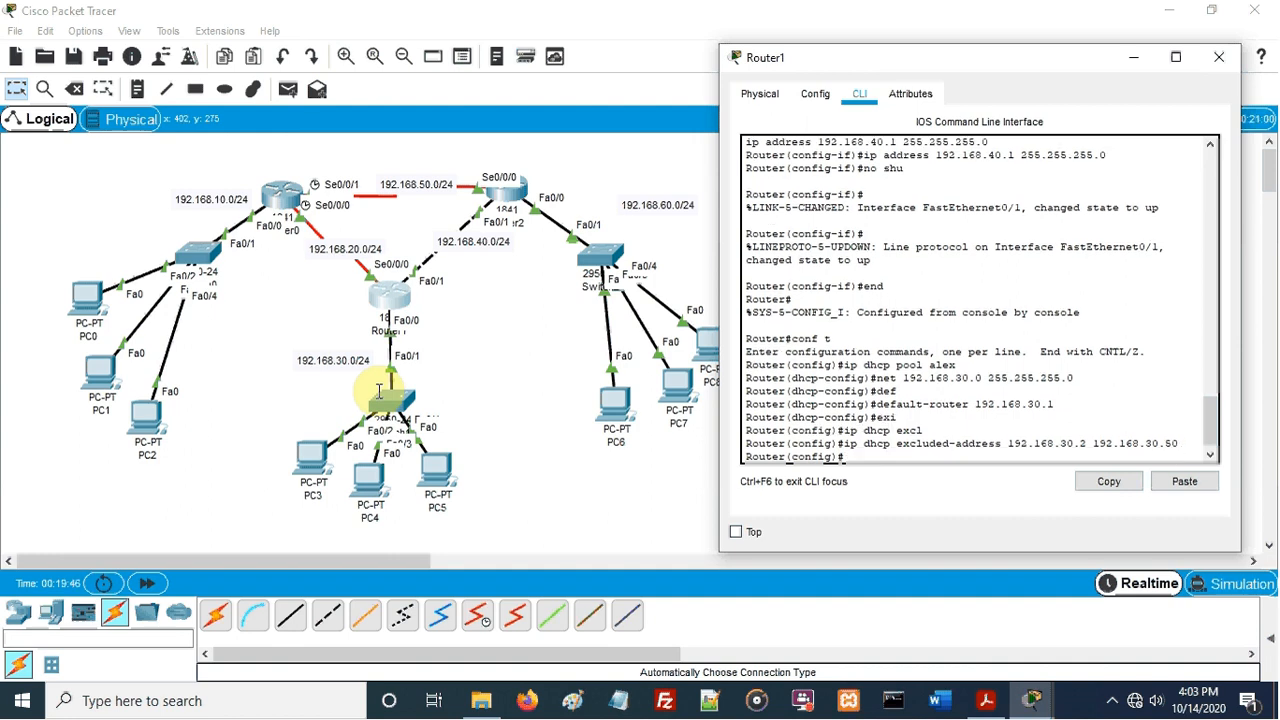
Switch PC3's IPv4 configuration to DHCP so it requests an address from Router1's pool
left_click(1222, 62)
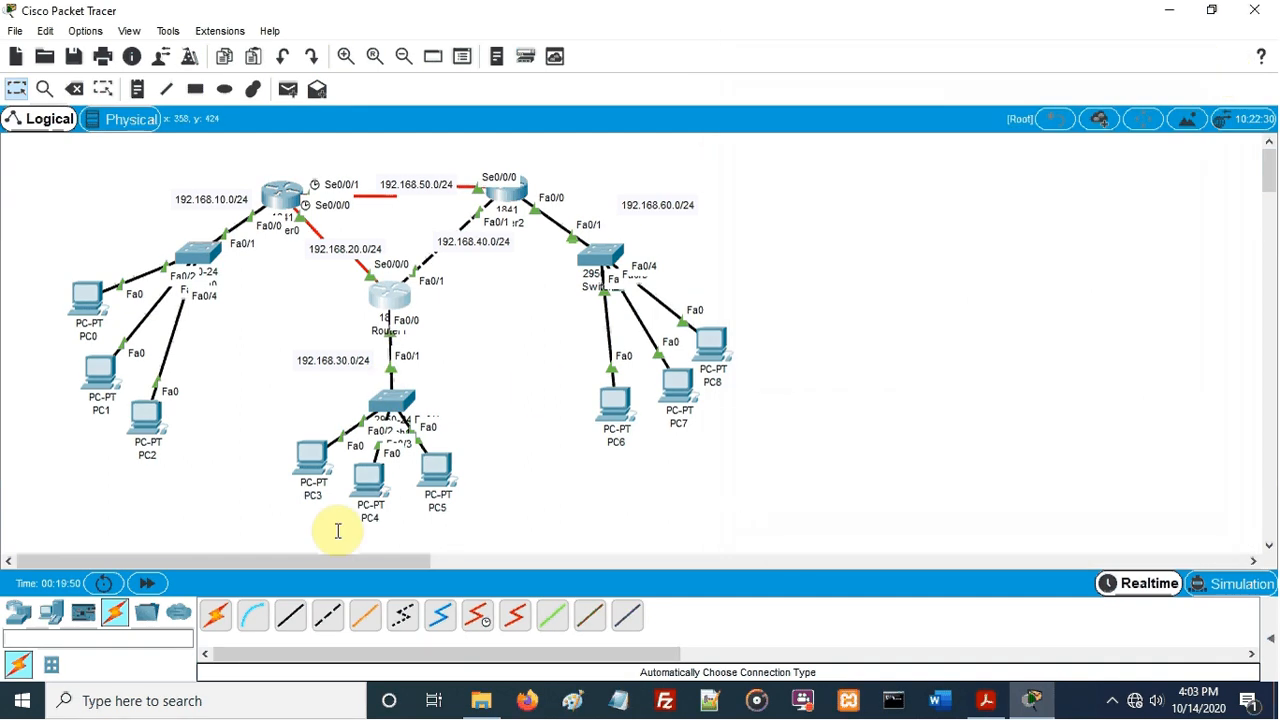
left_click(308, 454)
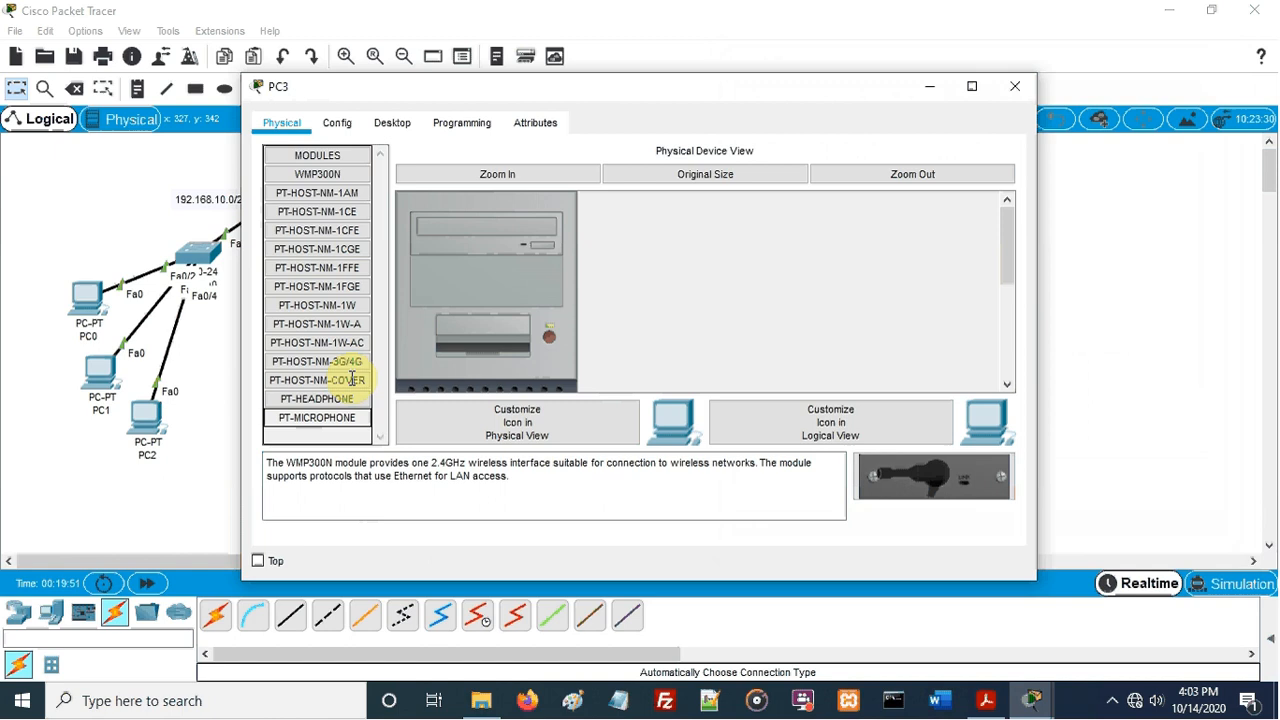
left_click(389, 130)
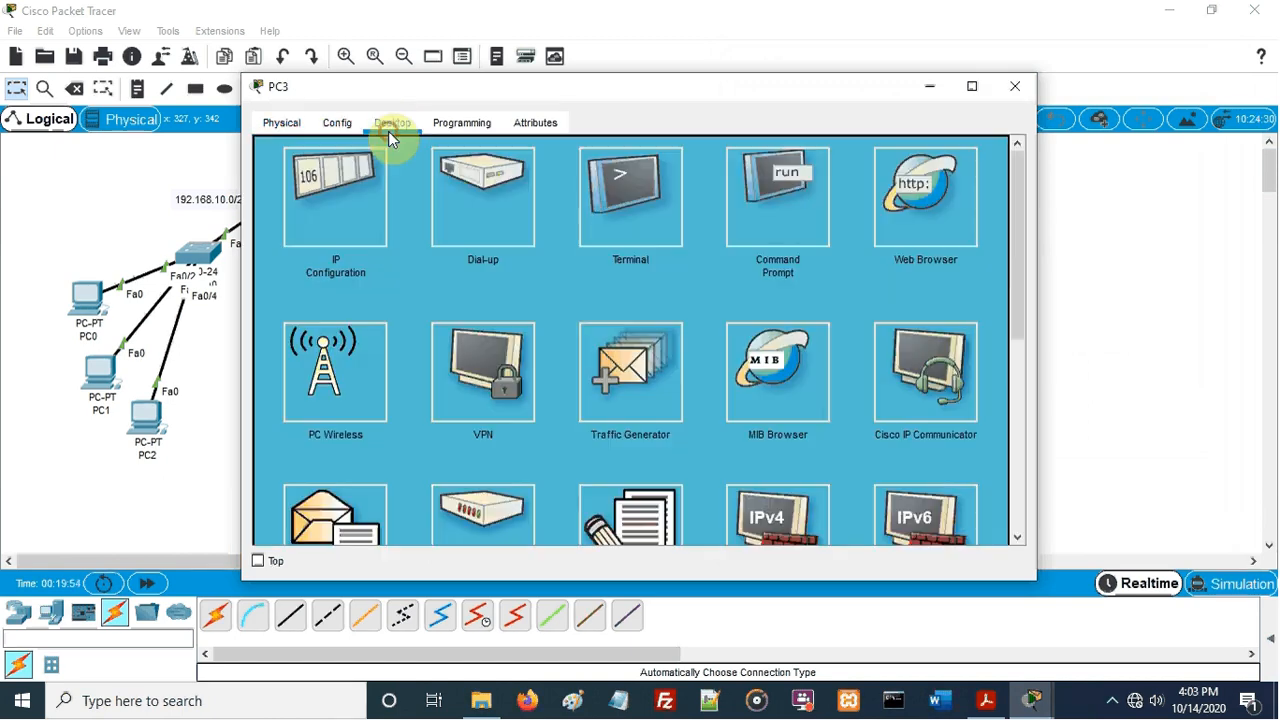
left_click(331, 216)
left_click(290, 150)
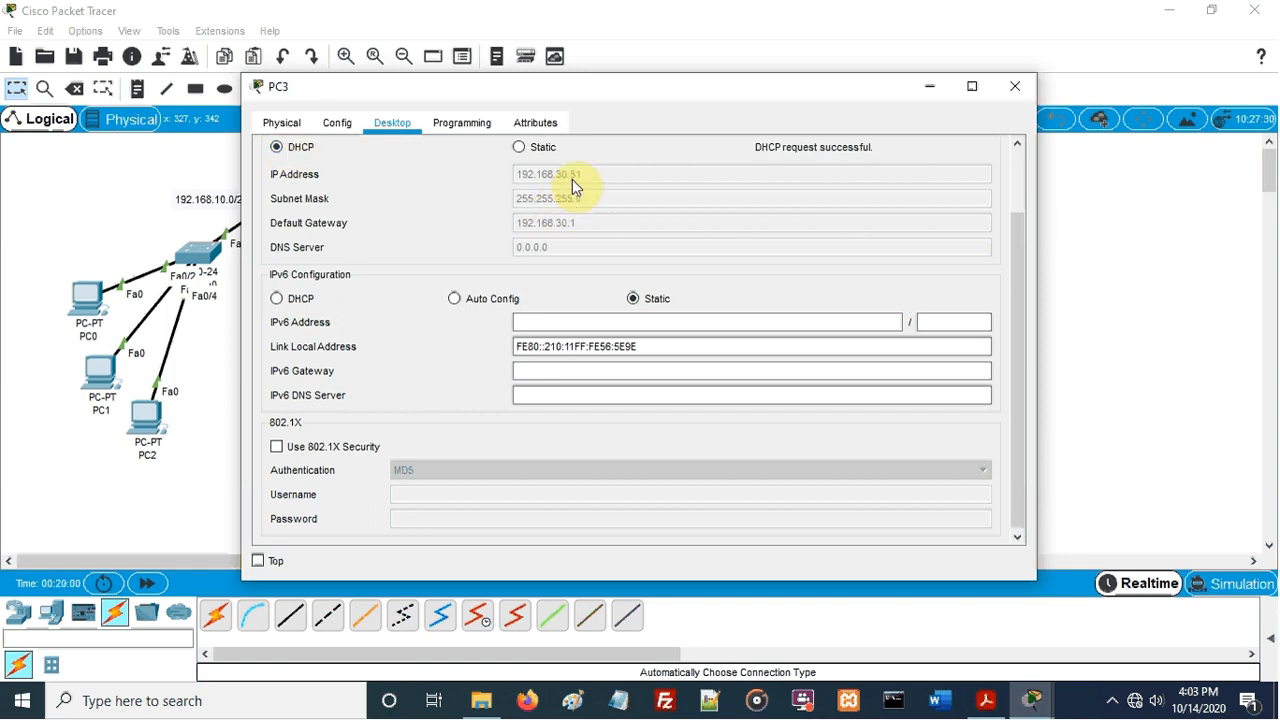
left_click_drag(617, 91, 984, 89)
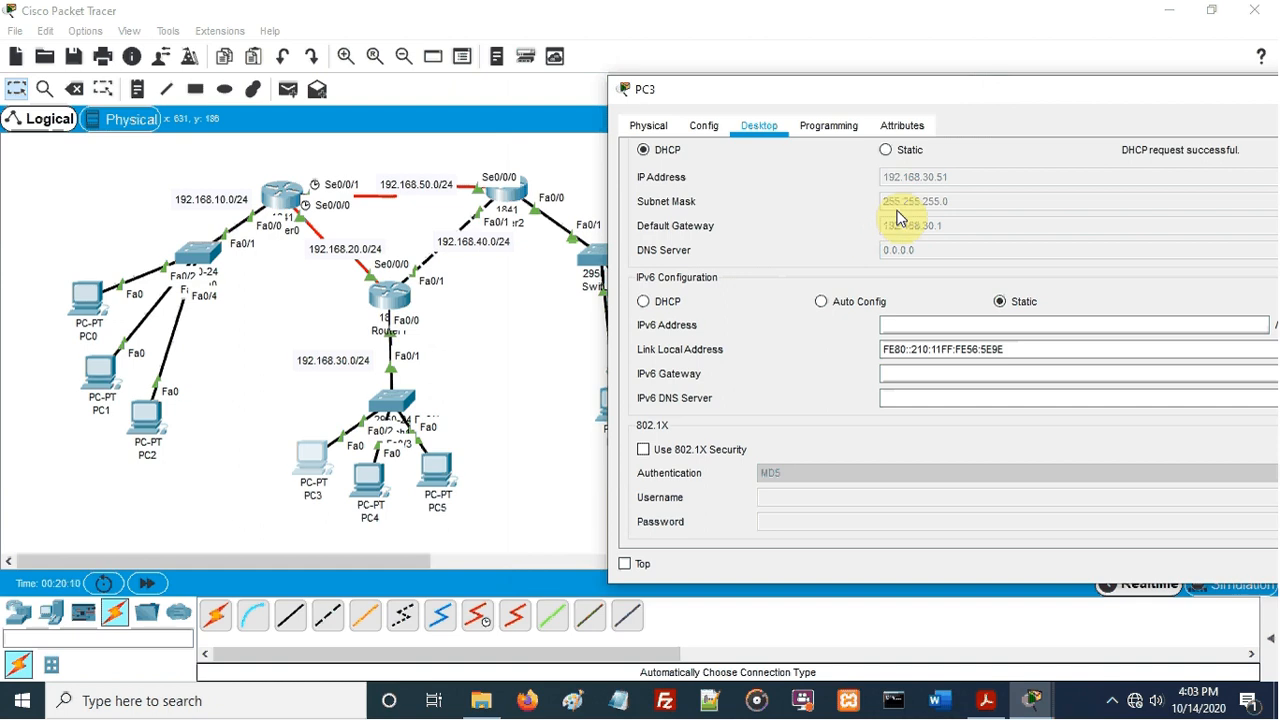
left_click_drag(1044, 101, 812, 102)
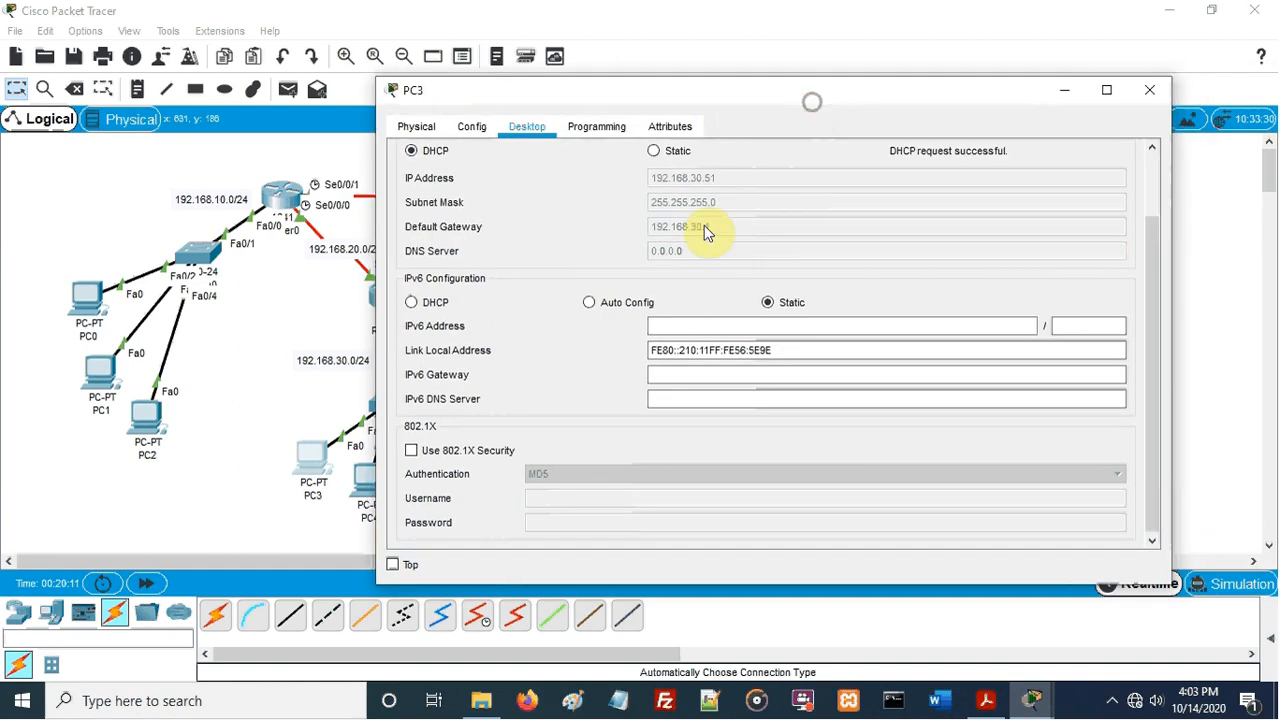
left_click(1150, 91)
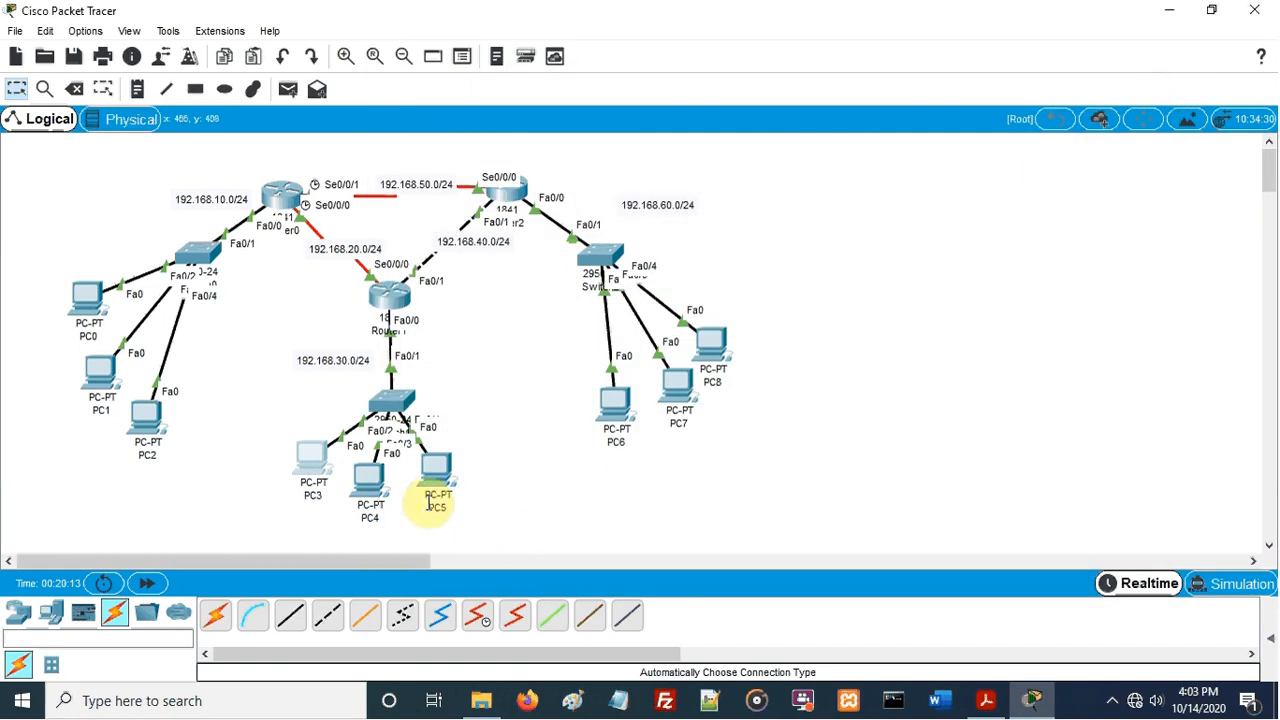
Switch PC4's IPv4 configuration to DHCP and close its window
left_click(367, 484)
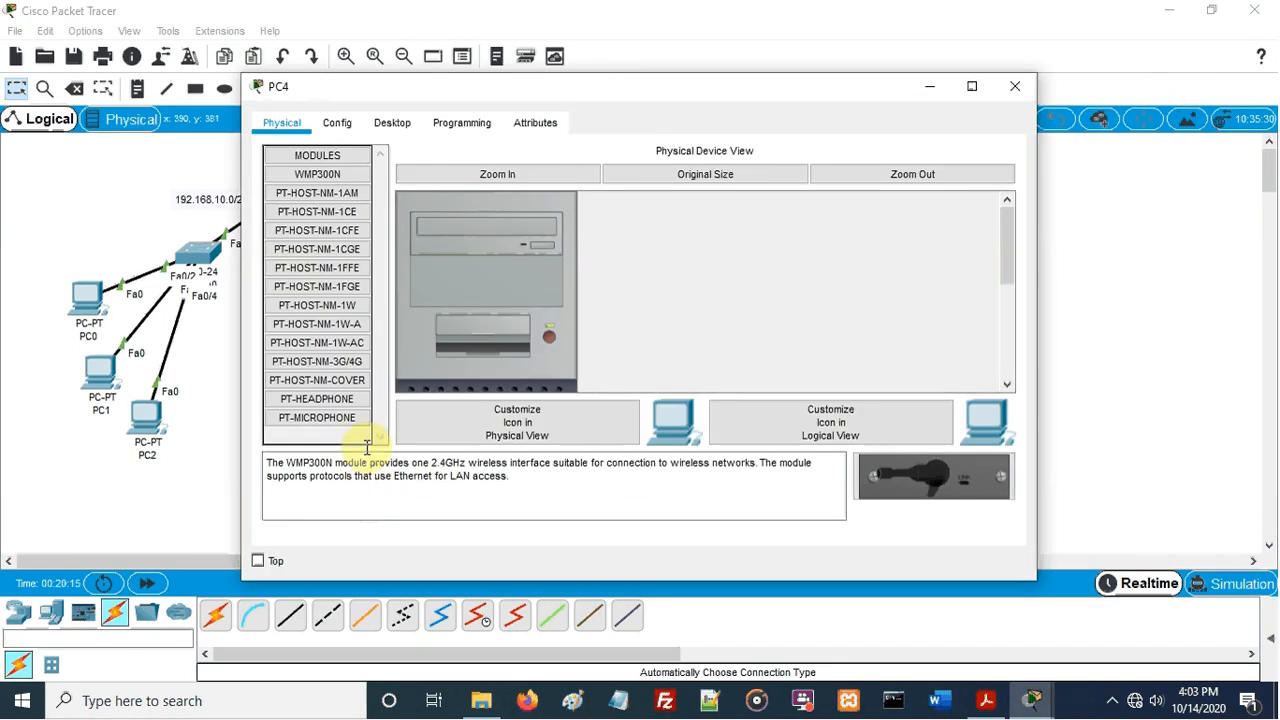
left_click(390, 123)
left_click(333, 195)
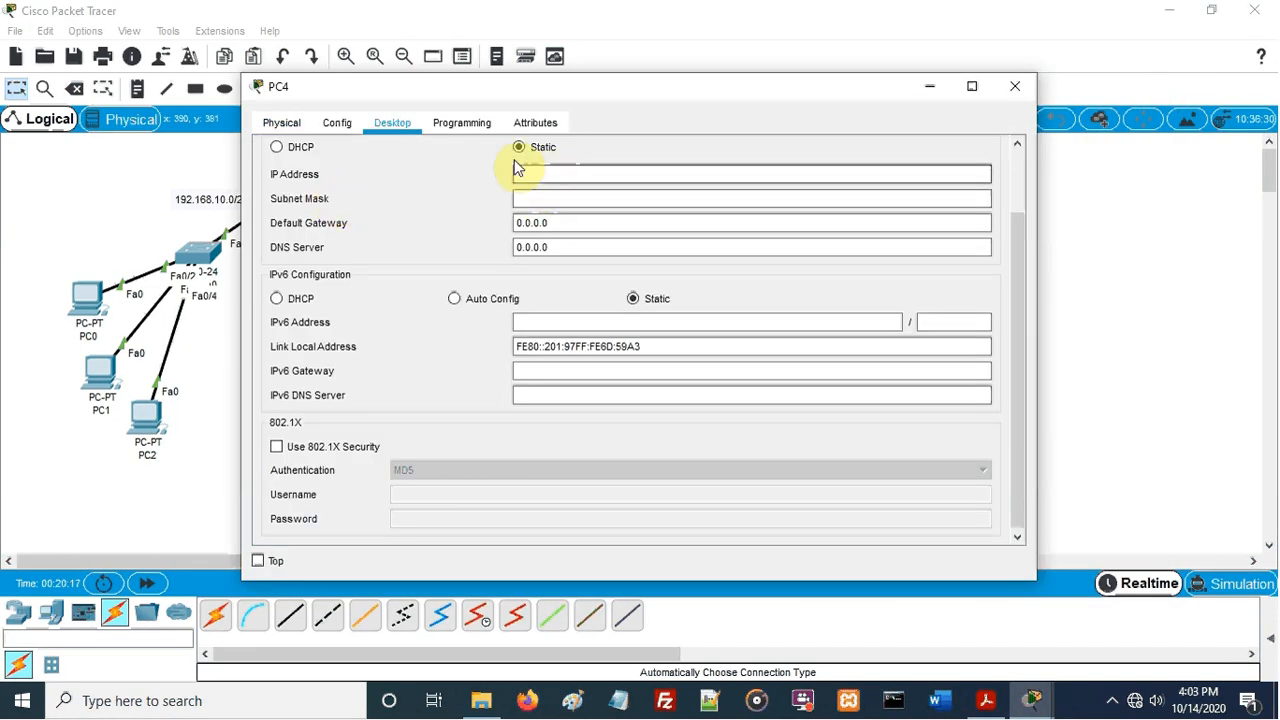
left_click(276, 147)
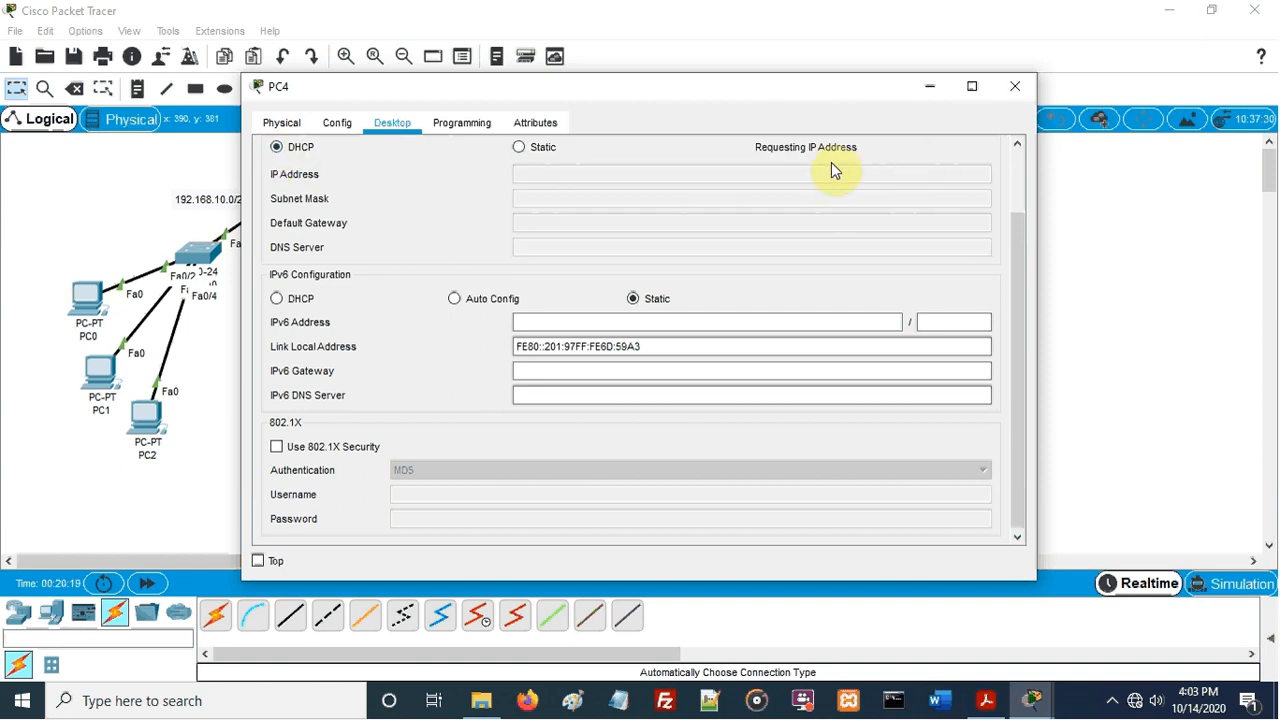
left_click(1015, 88)
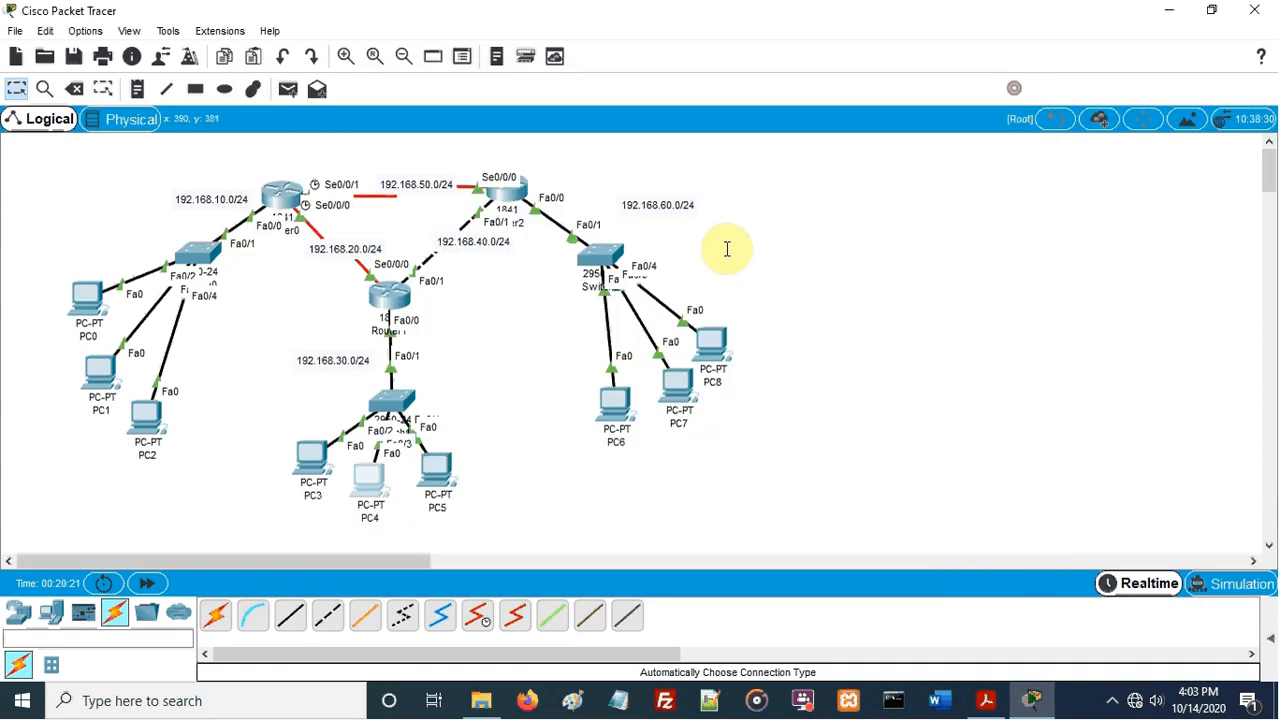
Set PC5 to obtain its IPv4 address through DHCP and close its window
left_click(434, 470)
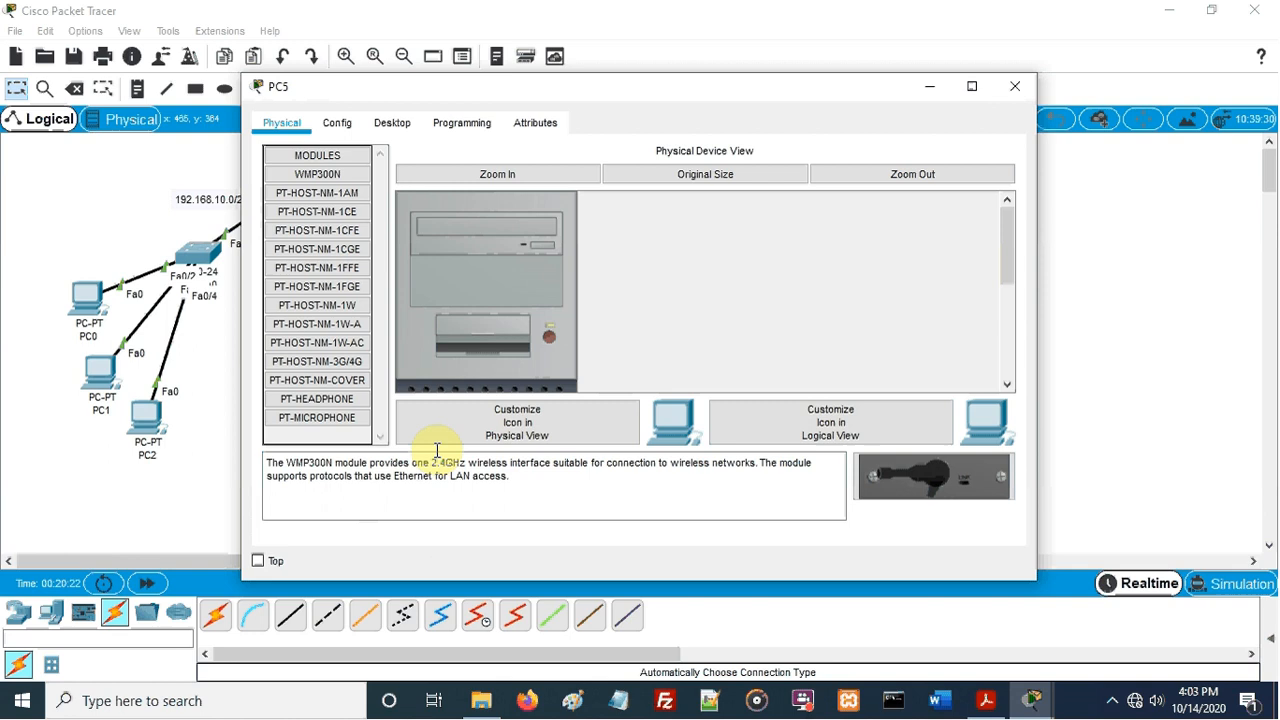
left_click(392, 123)
left_click(343, 200)
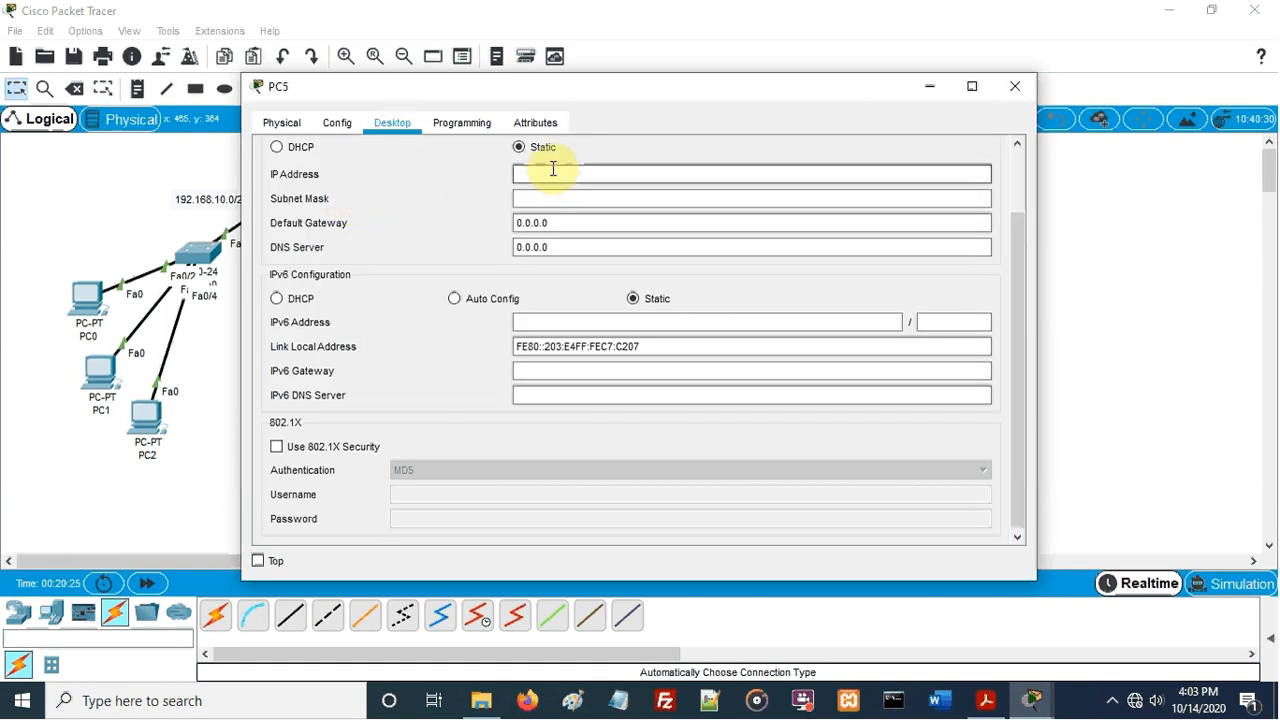
left_click(290, 147)
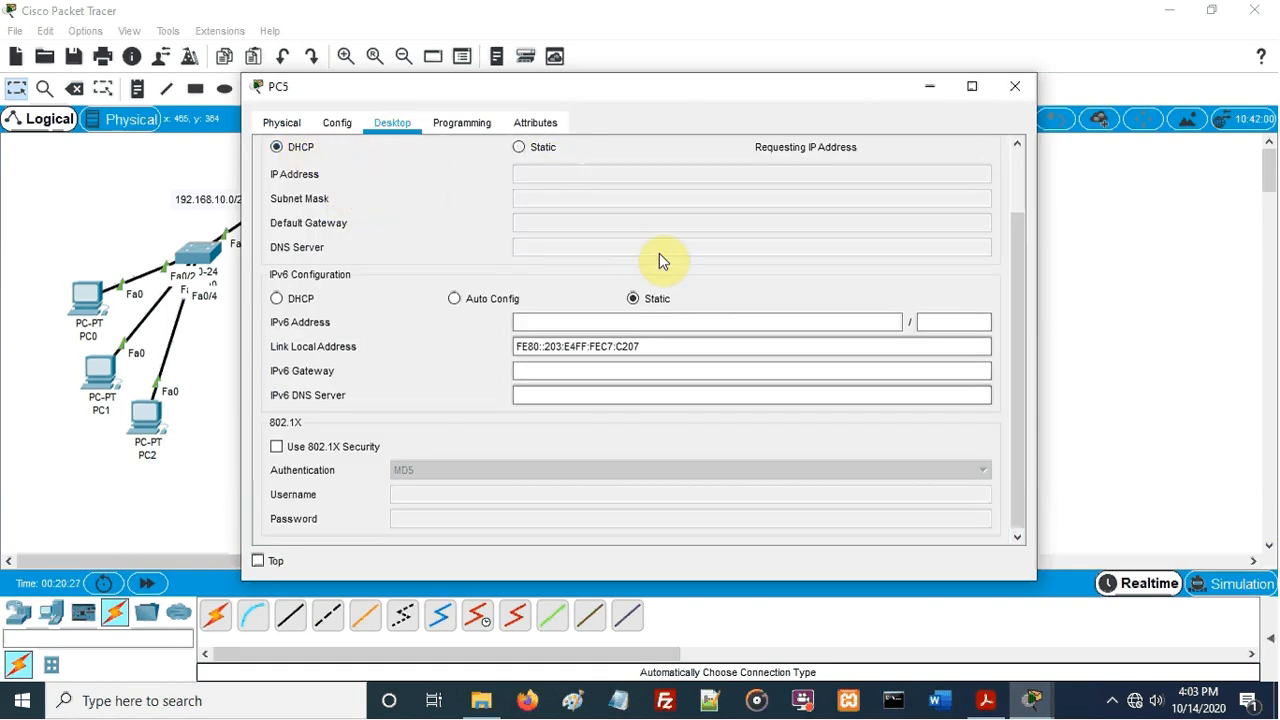
left_click(1007, 88)
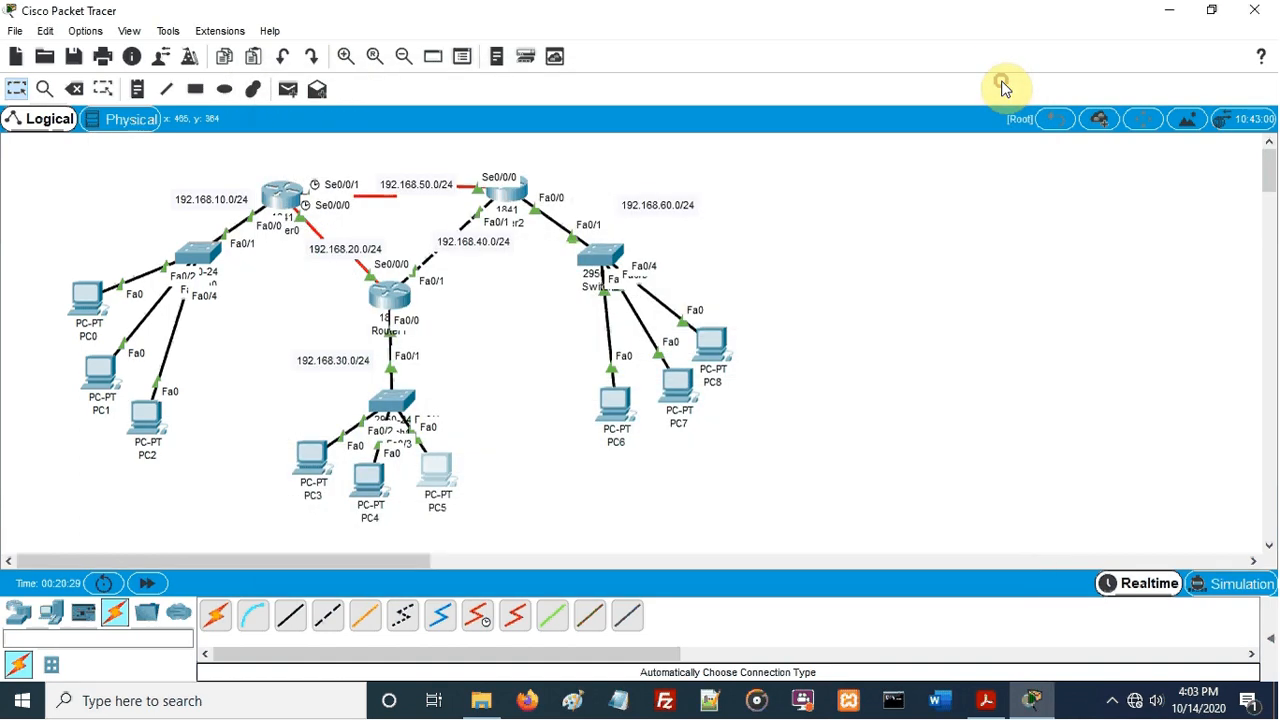
Open Router2's command line beside the topology and enter global configuration mode with ena and conf t
left_click(509, 196)
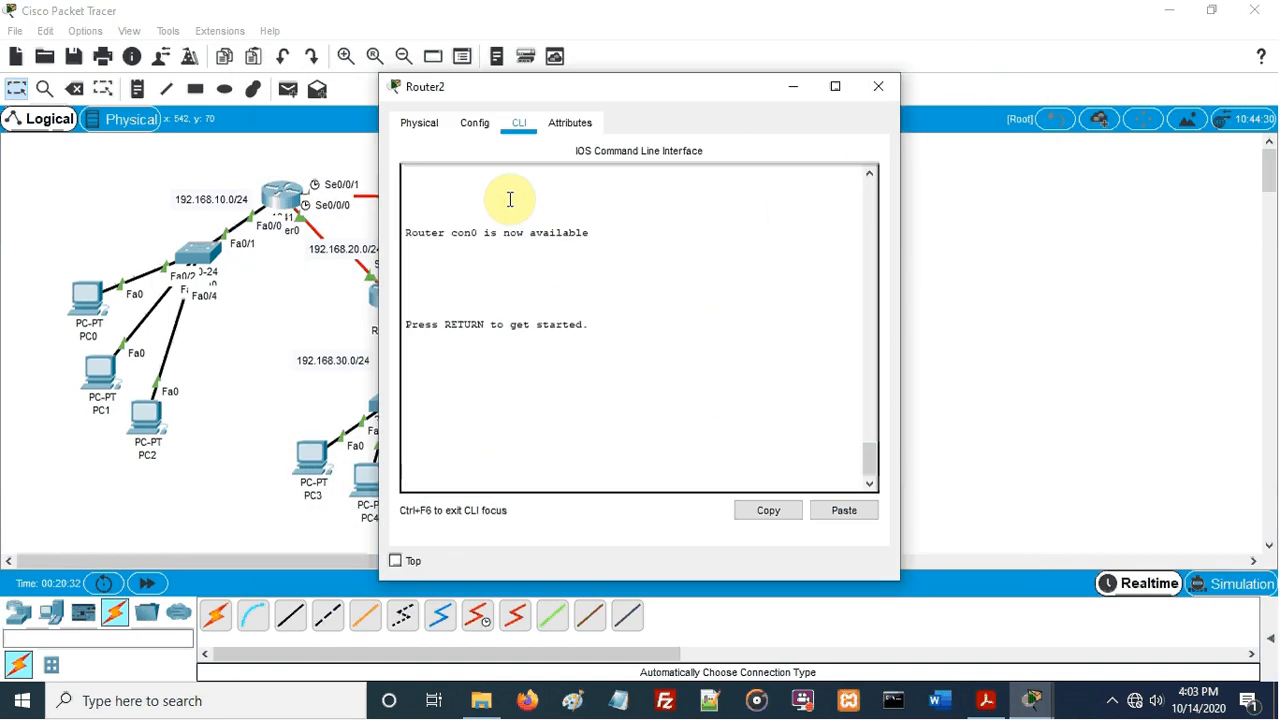
key("Return")
type("ena")
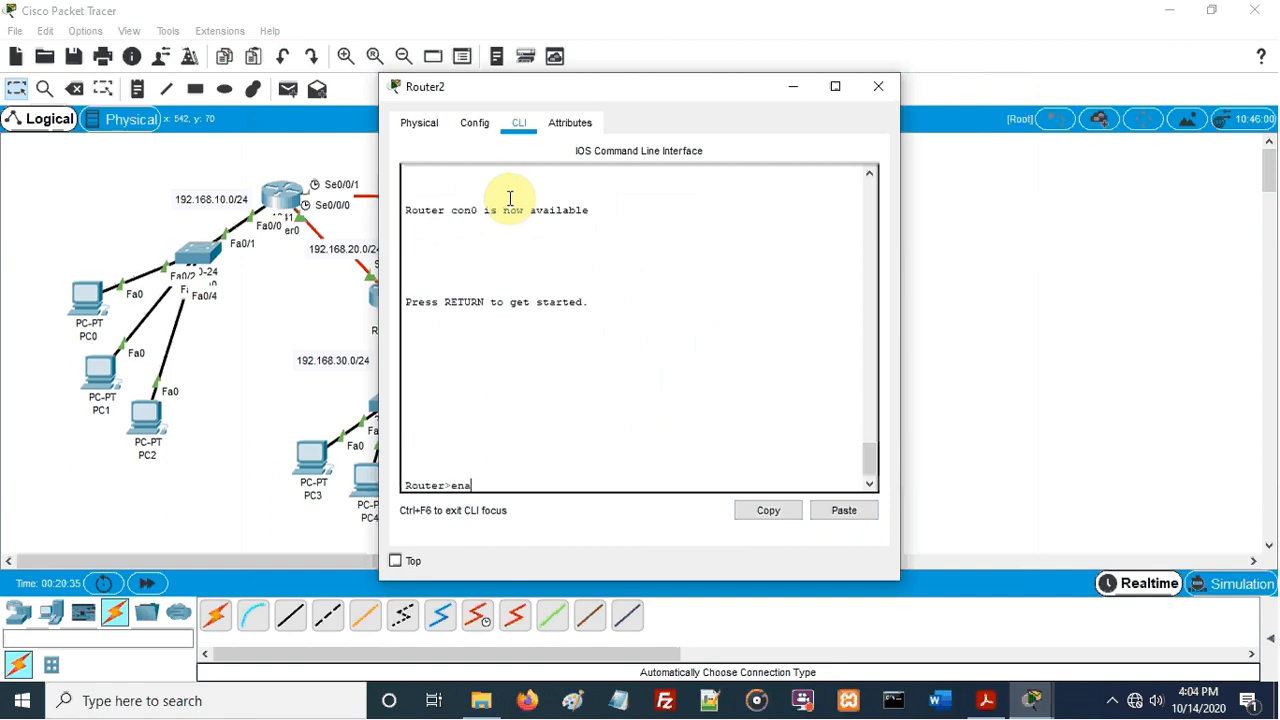
key("Return")
type("conf t")
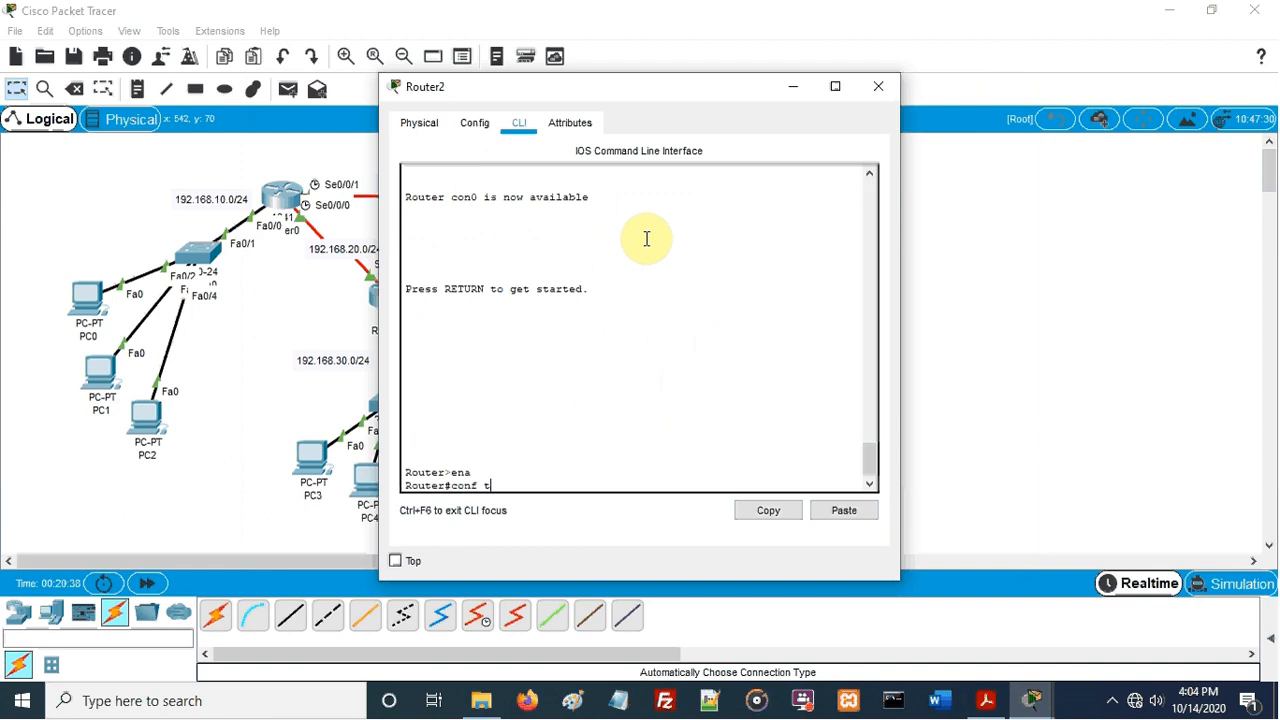
key("Return")
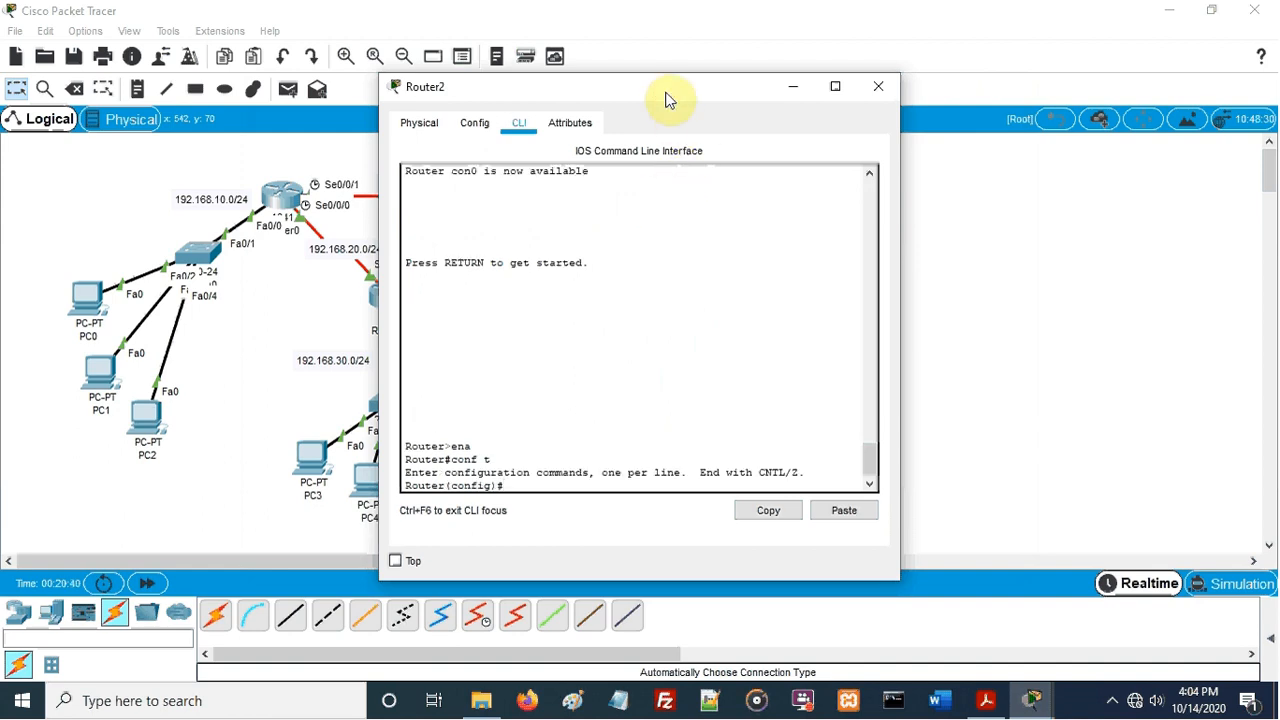
left_click_drag(660, 88, 930, 85)
left_click_drag(1007, 87, 1040, 93)
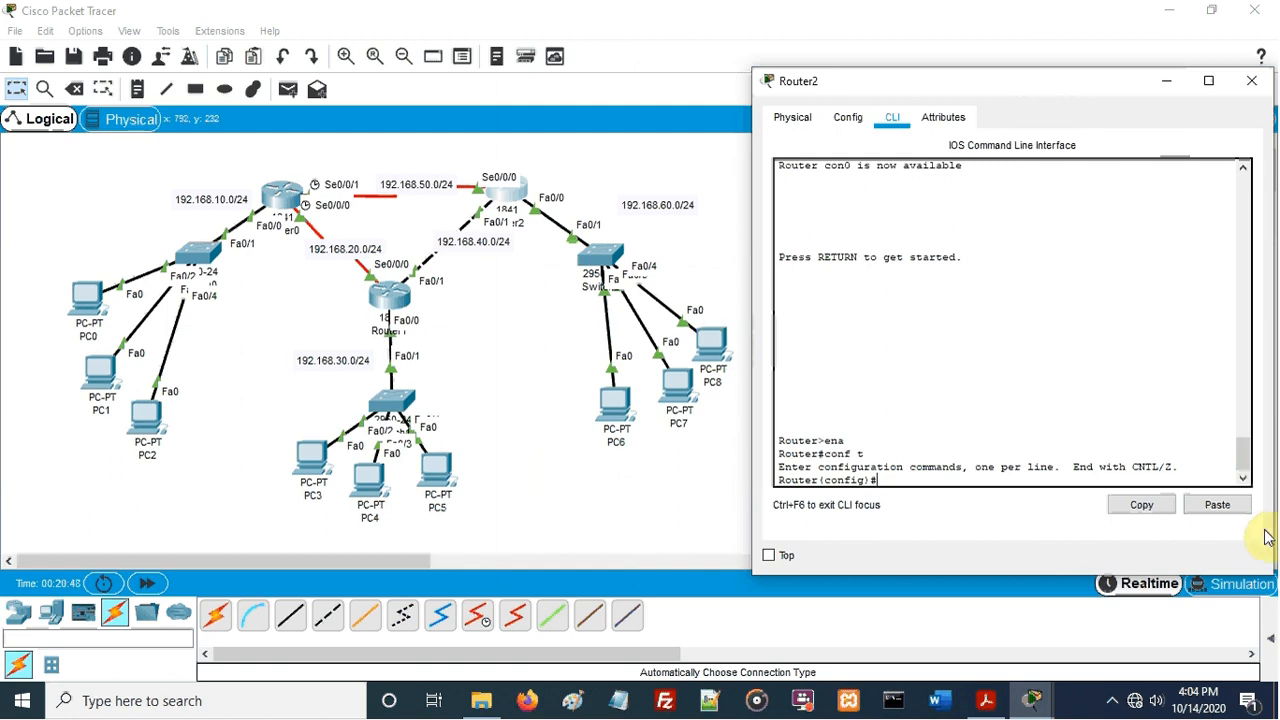
Create the DHCP pool mantan on Router2 with network 192.168.60.0 and subnet mask 255.255.255.0
type("p dhcp pool mantan")
key("Return")
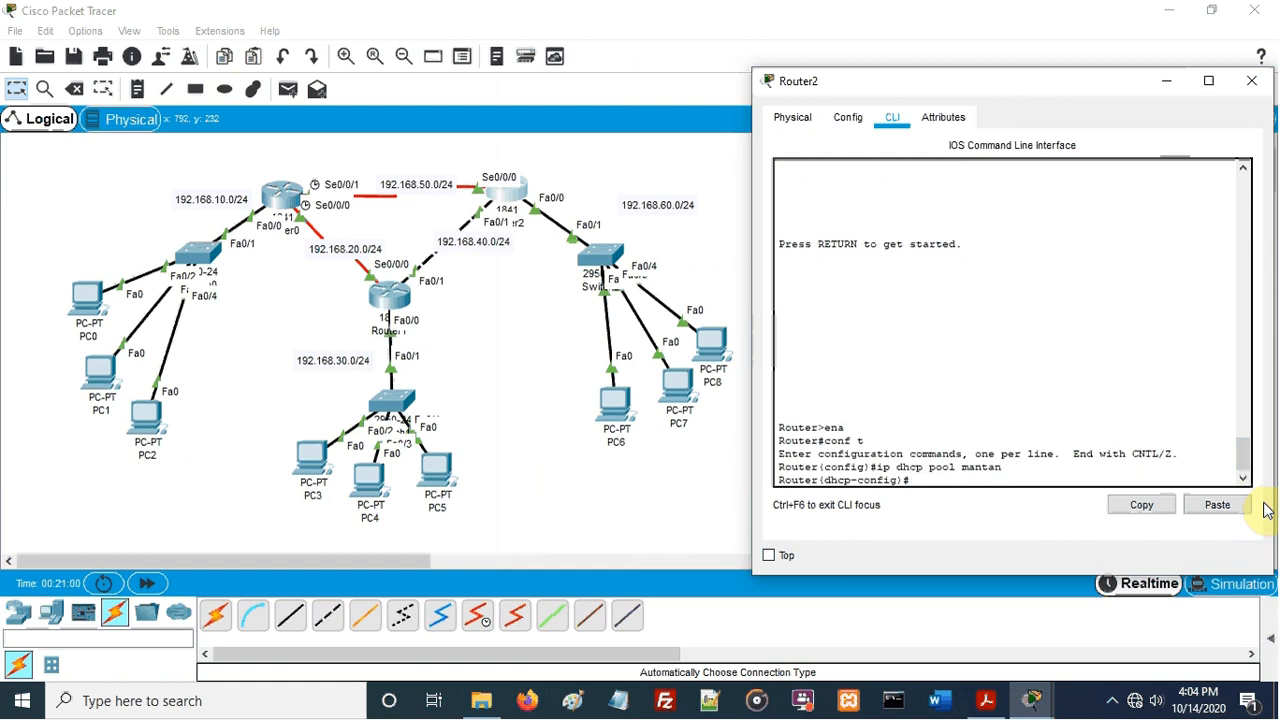
type("network")
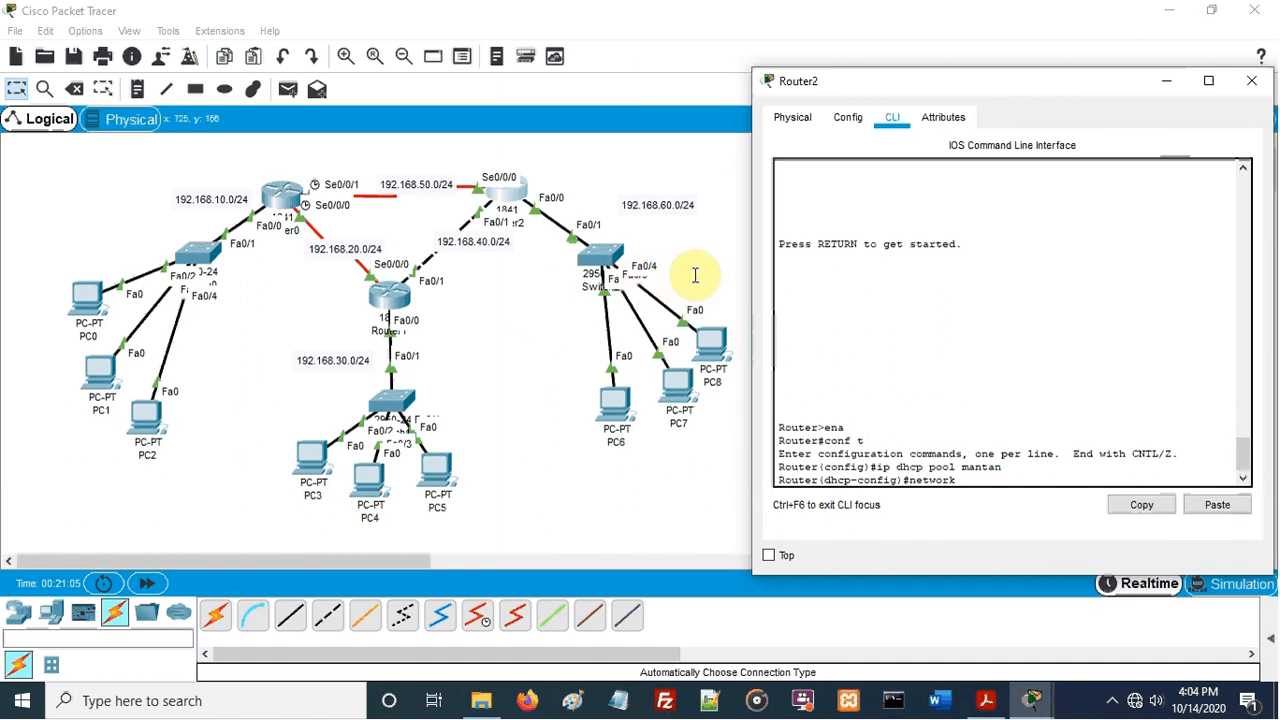
left_click(664, 206)
left_click(652, 206)
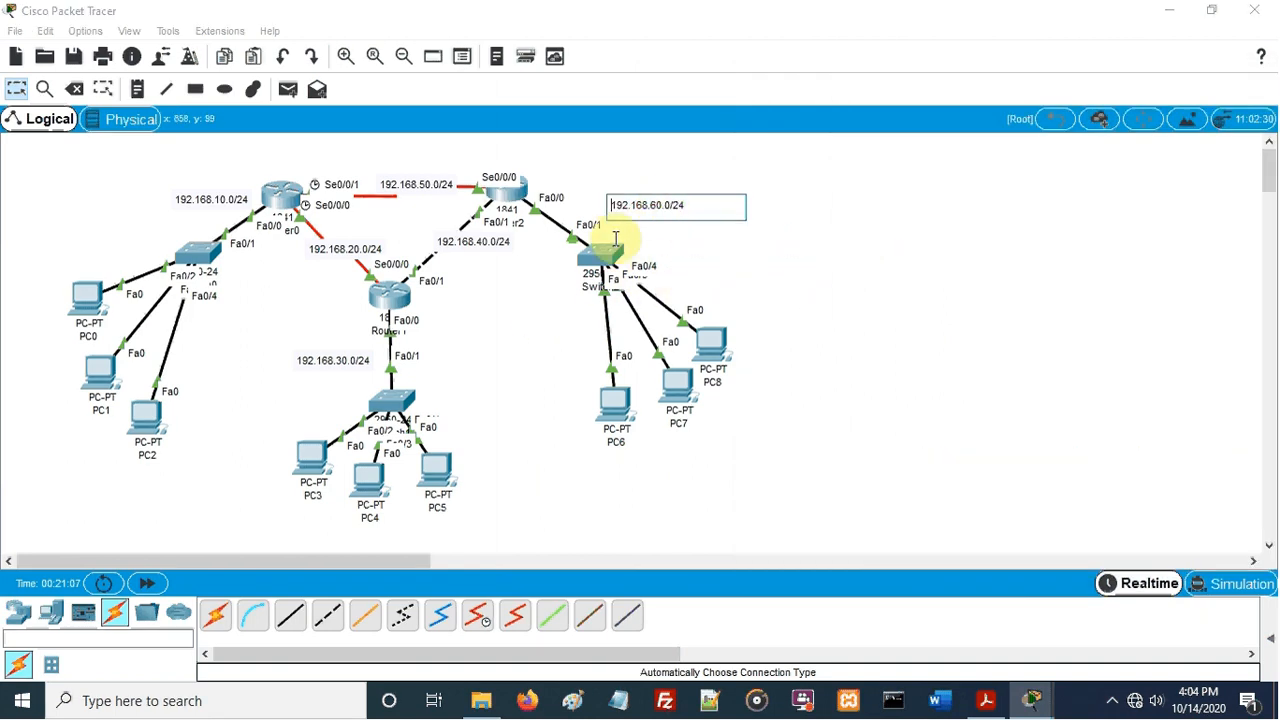
left_click(511, 190)
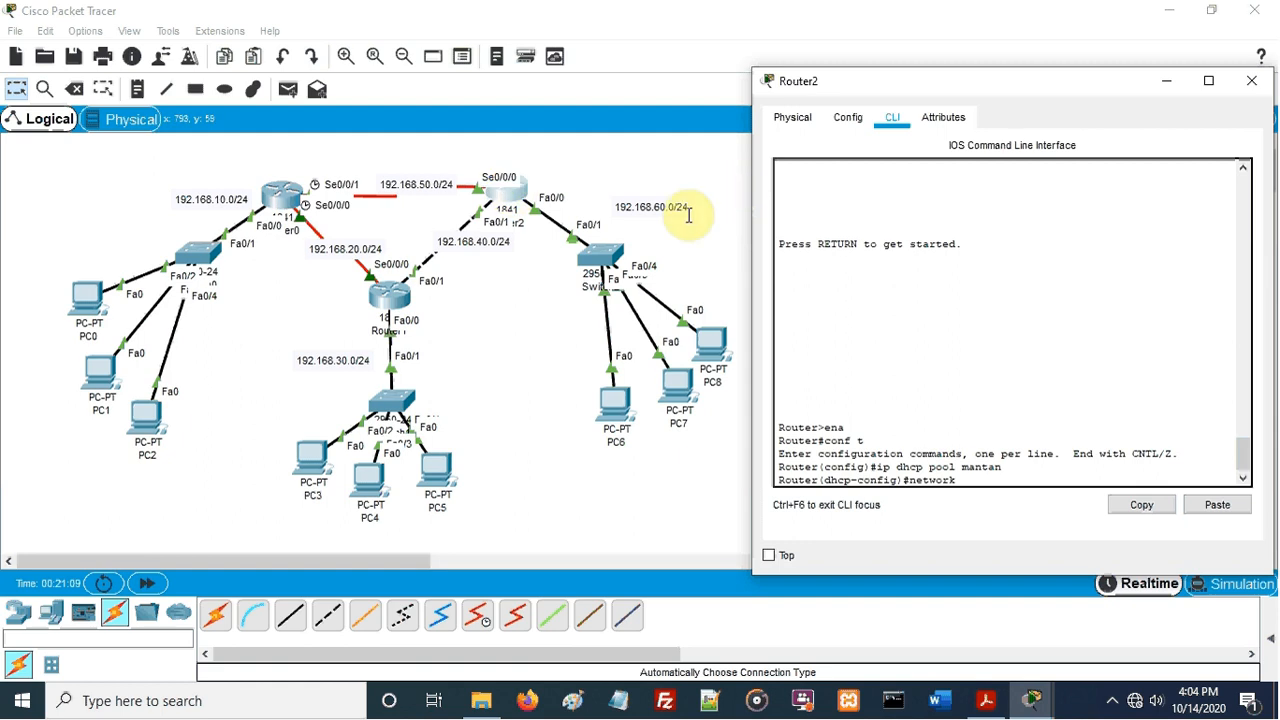
type("192")
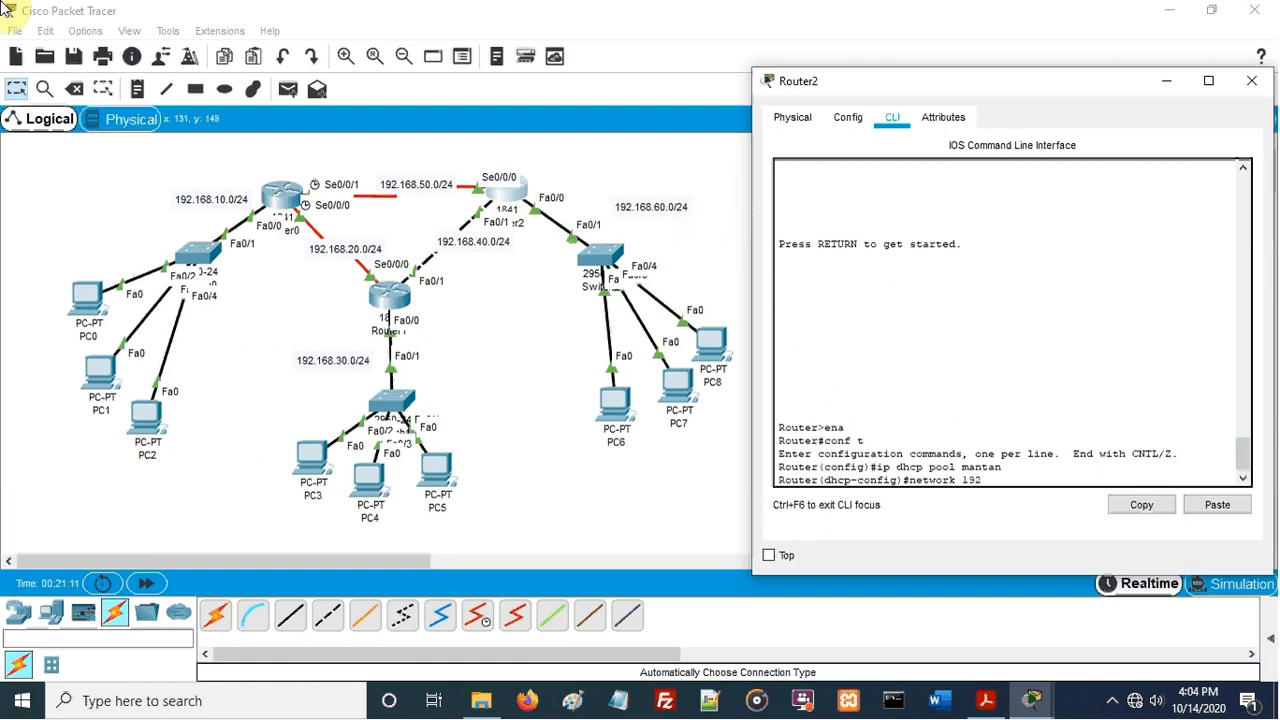
type(".168.60.0 255.255.255.0")
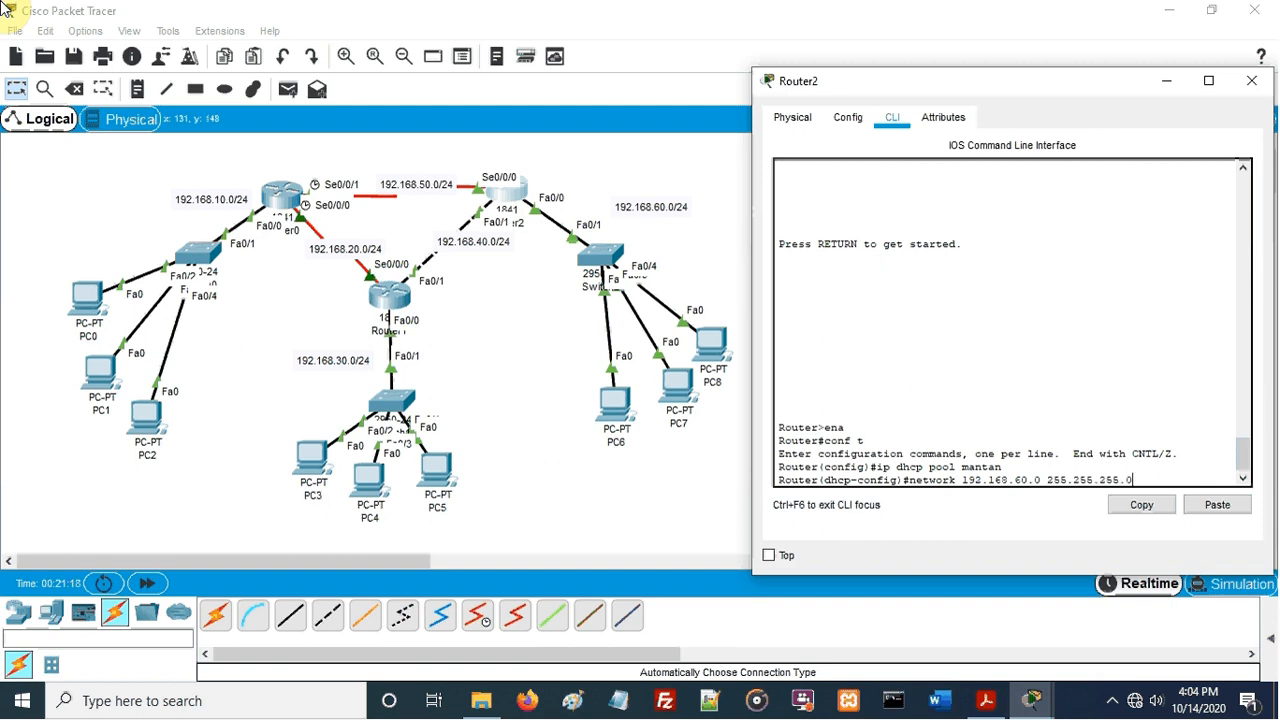
key("Return")
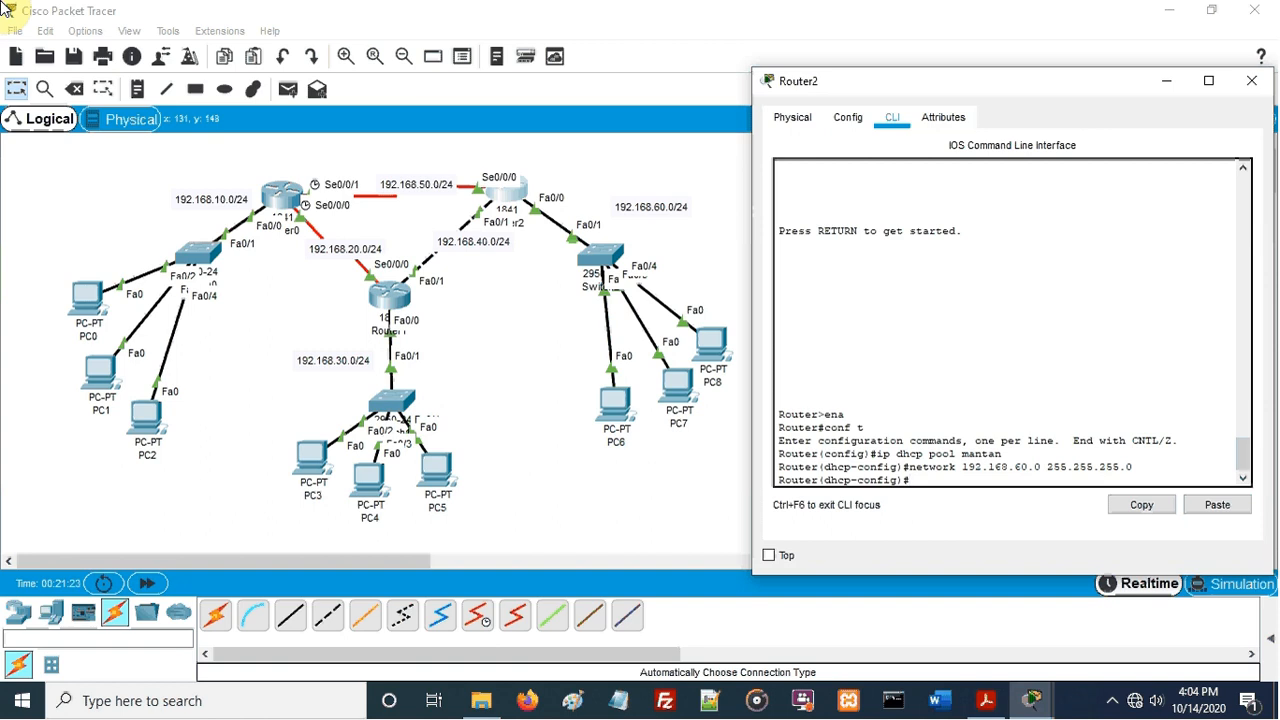
Set the mantan pool's default-router to 192.168.60.1 and exit DHCP pool configuration mode
type("def")
key("Tab")
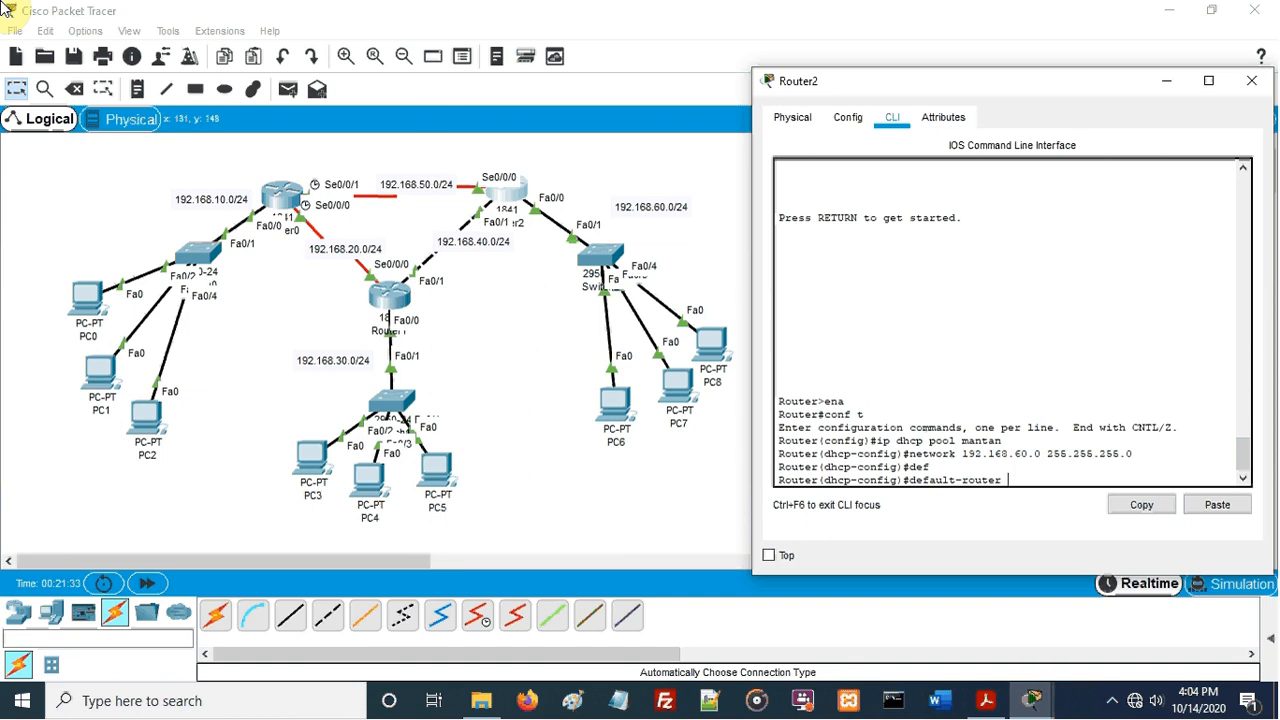
type("192.168.60.1")
key("Return")
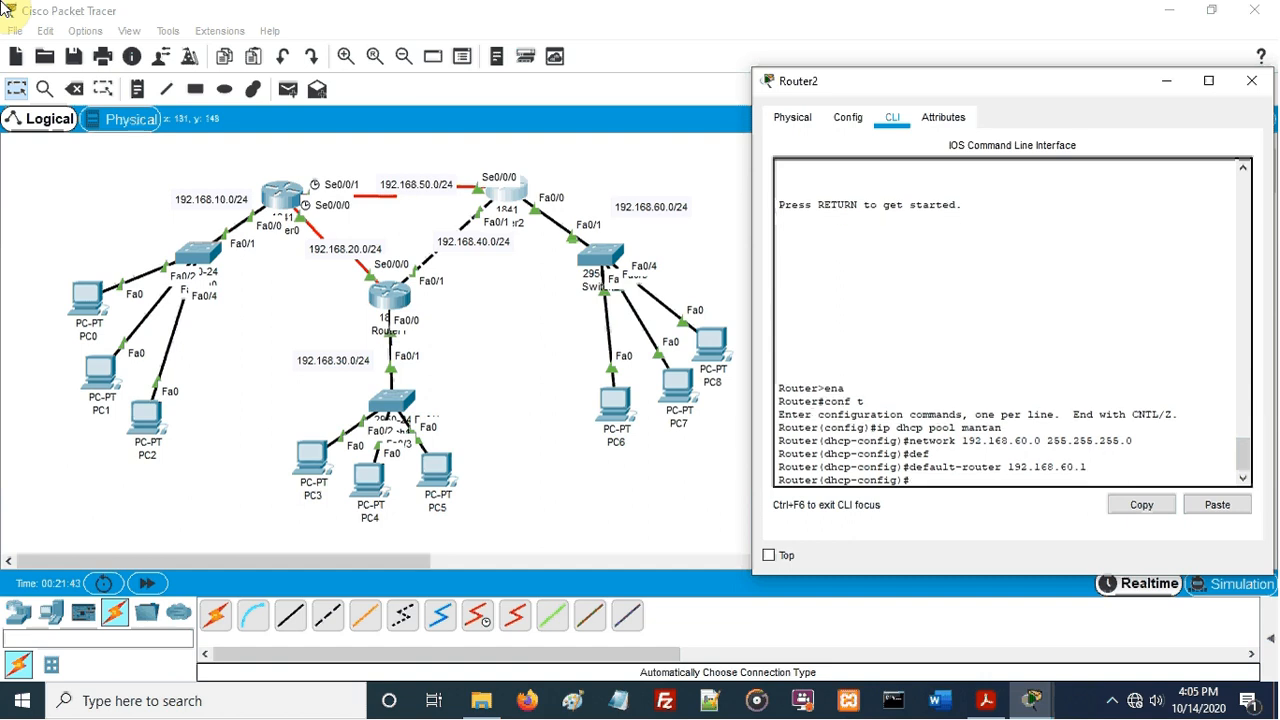
type("exi")
key("Return")
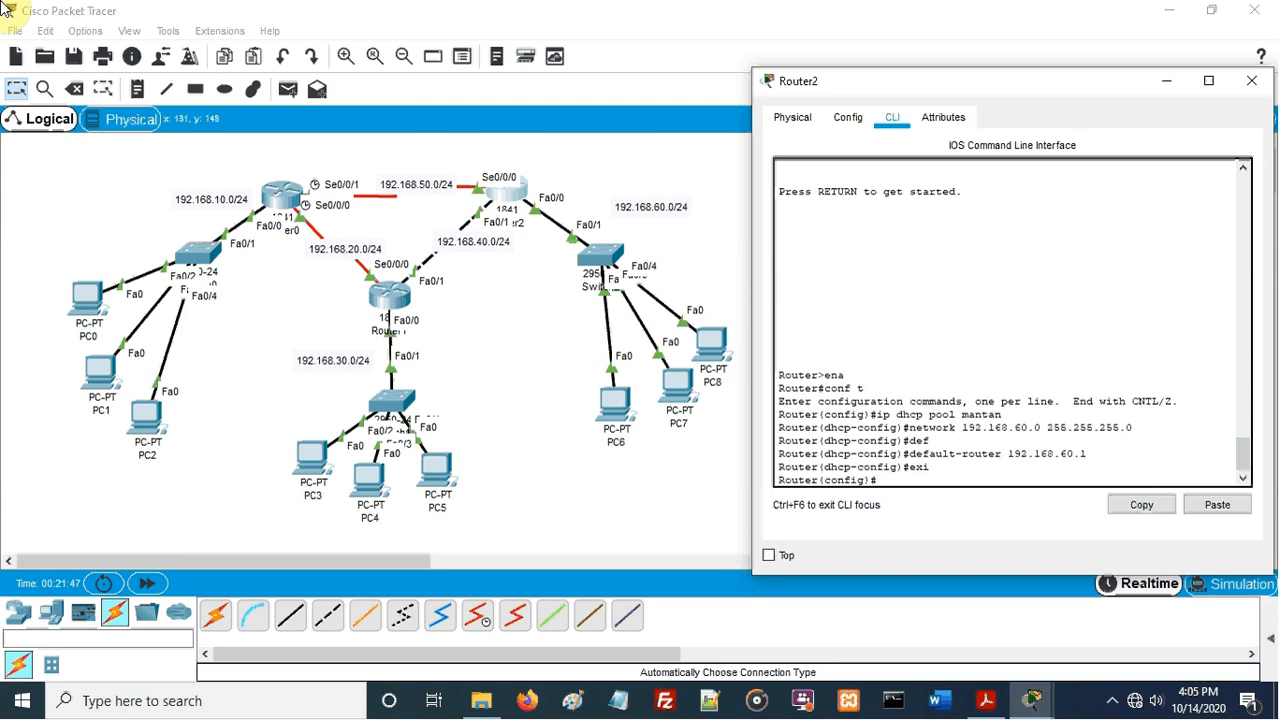
Exclude the range 192.168.60.2 to 192.168.60.242 from DHCP assignment on Router2 with ip dhcp excluded-address
type("ip dhcp excl")
key("Tab")
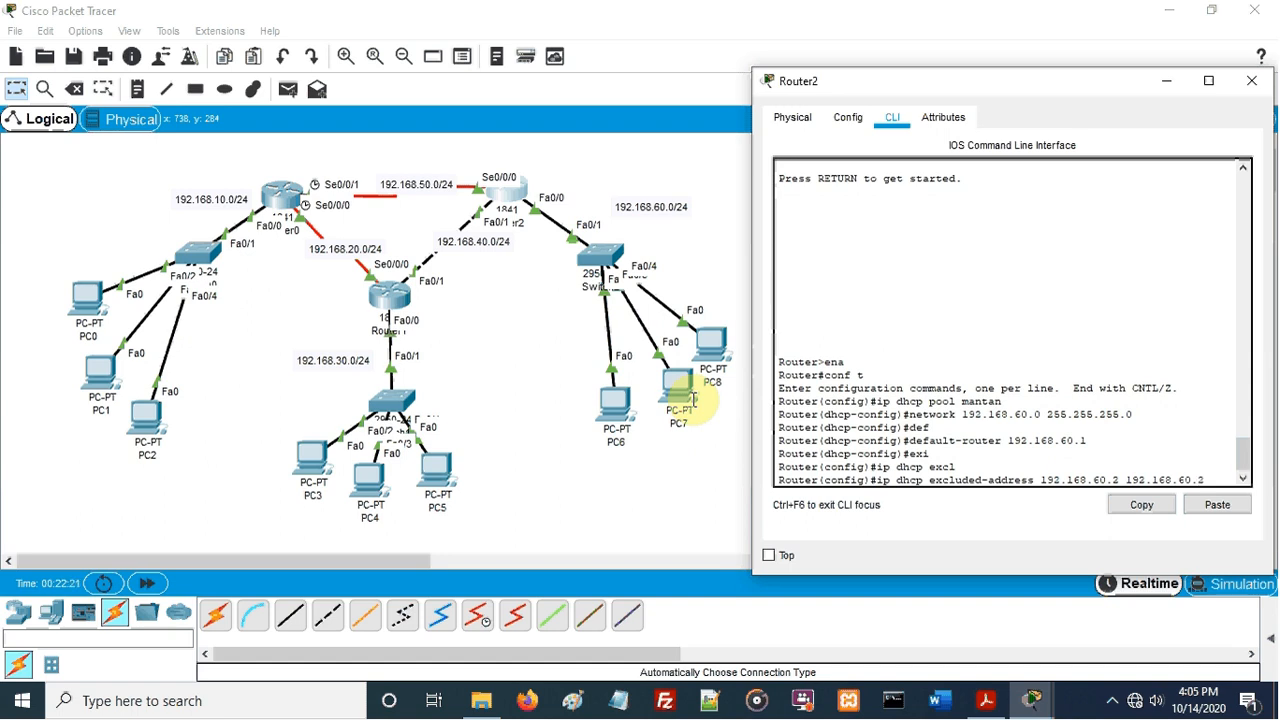
type("42")
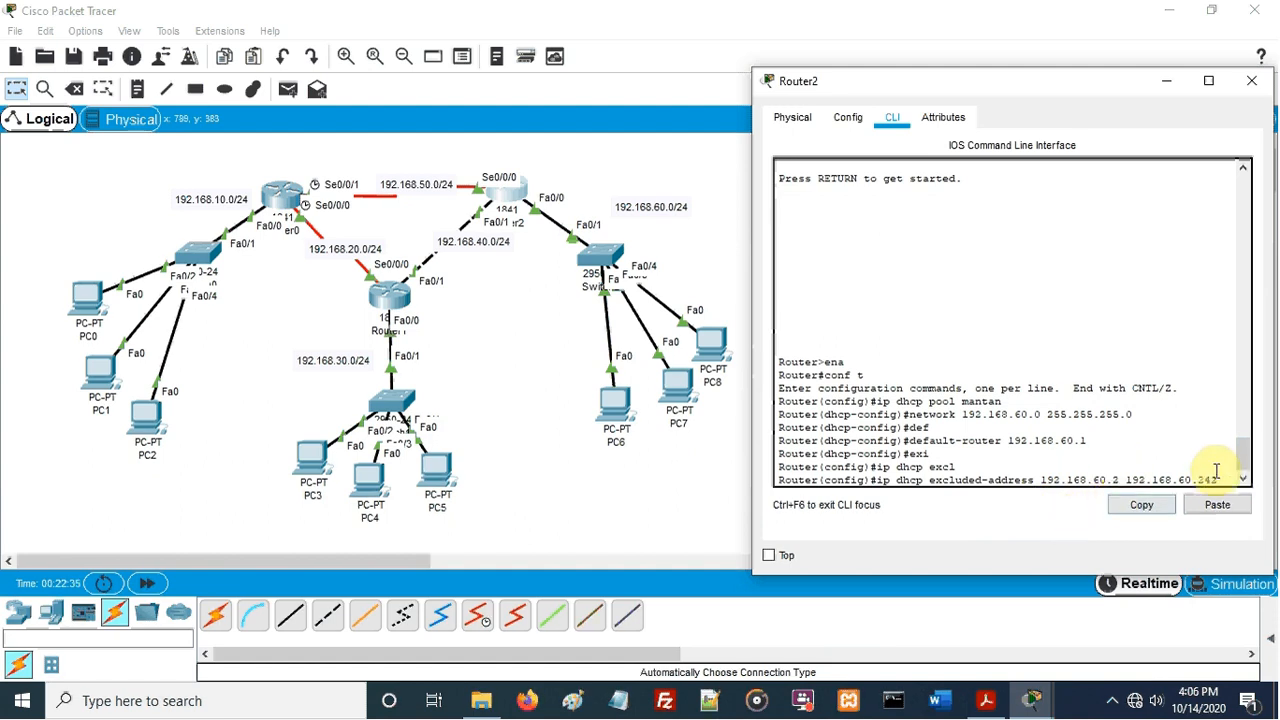
key("Return")
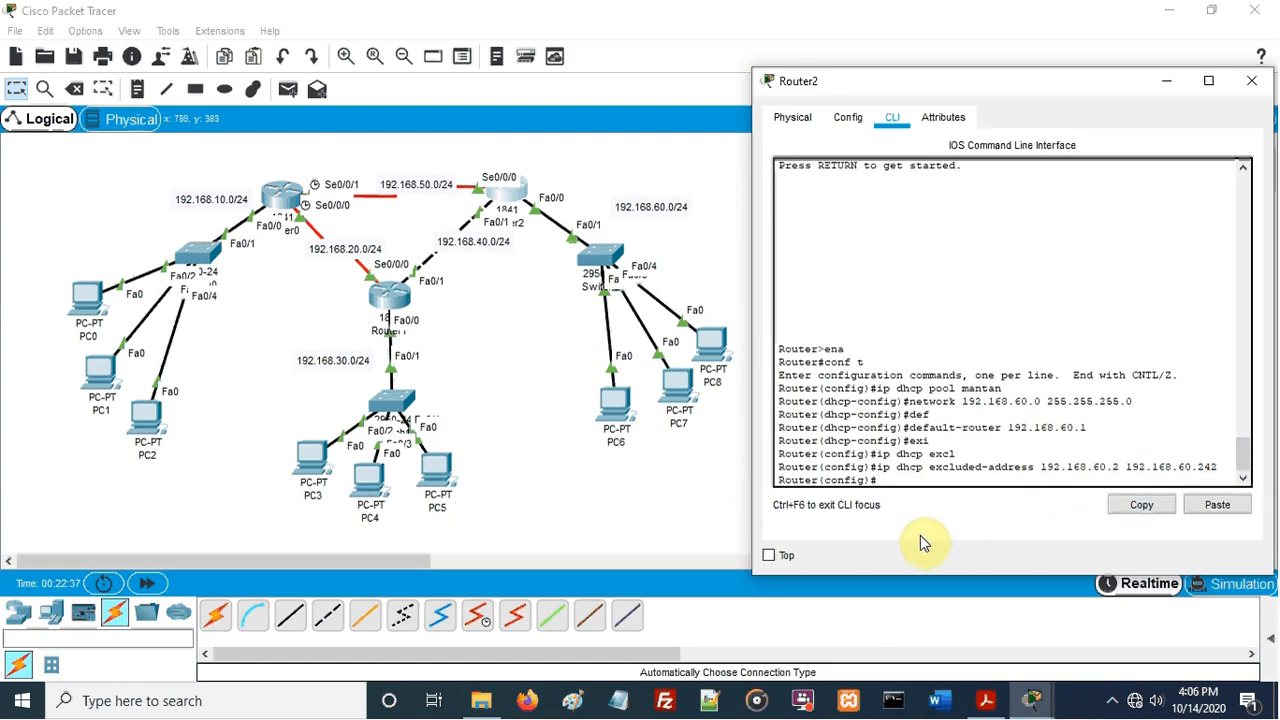
Switch PC6's IPv4 configuration from static to DHCP so it requests an address, and close its configuration window
left_click(667, 481)
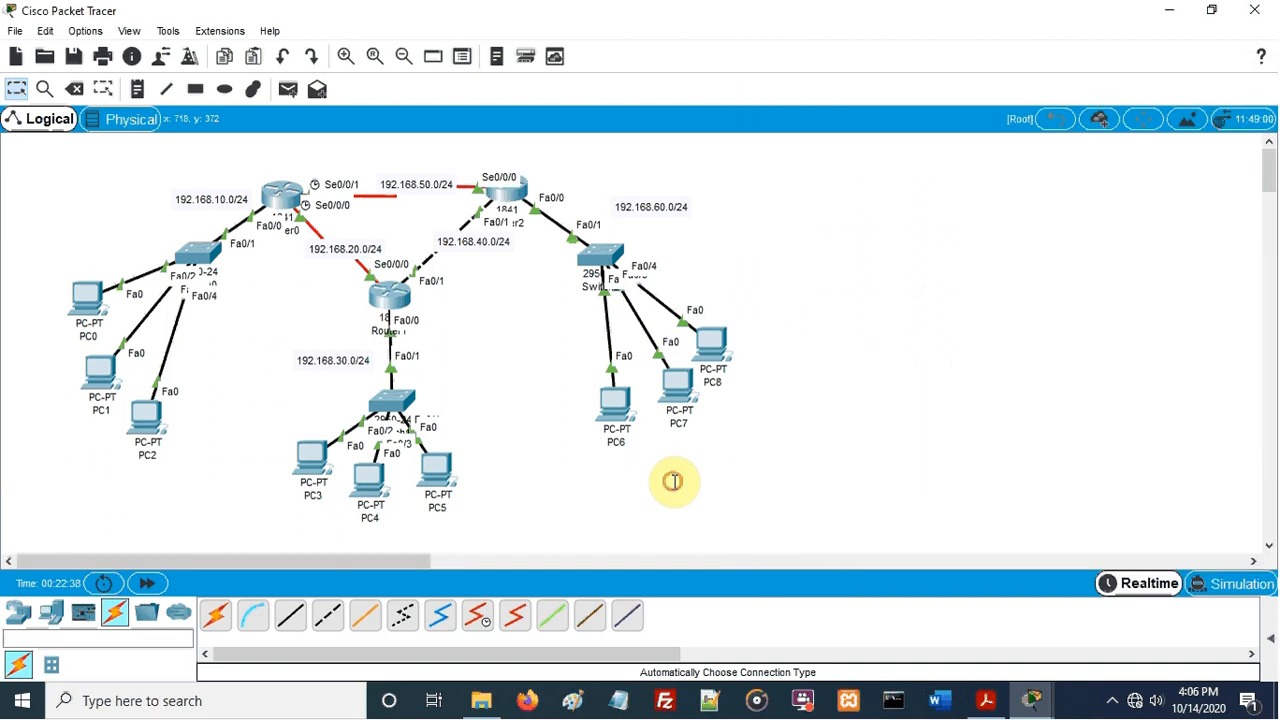
left_click(625, 410)
left_click(388, 122)
left_click(345, 183)
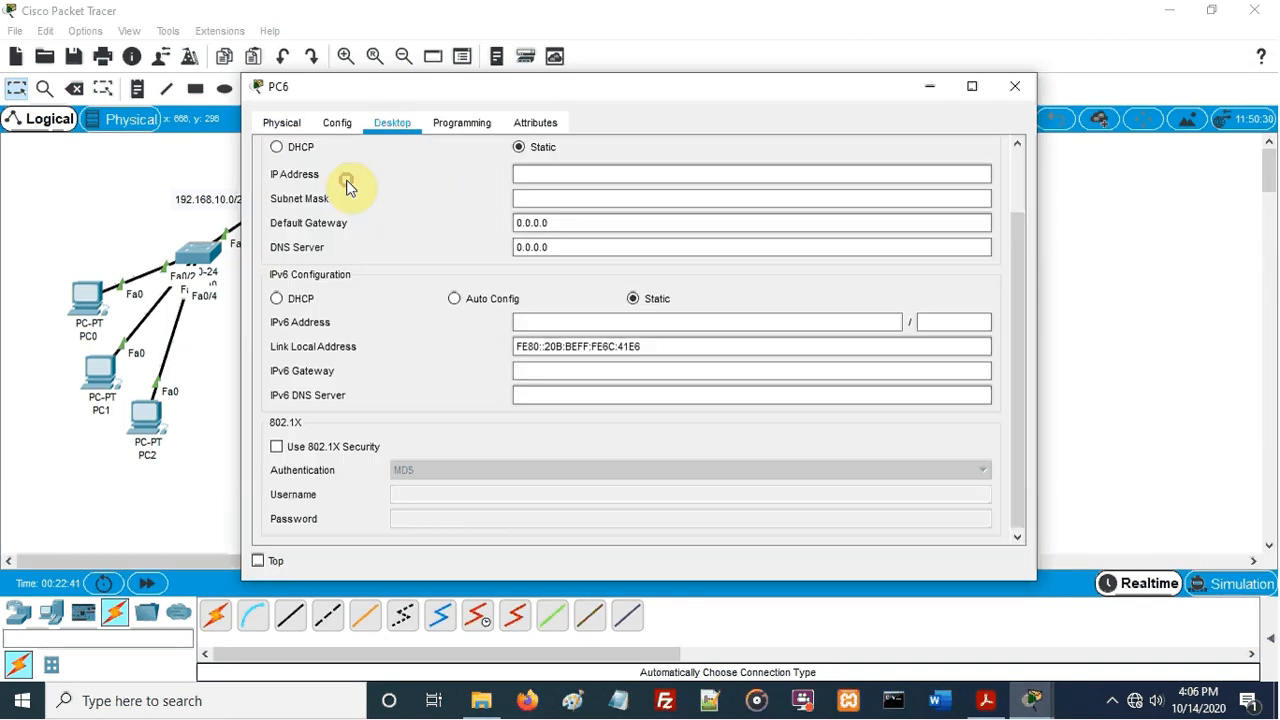
left_click(285, 149)
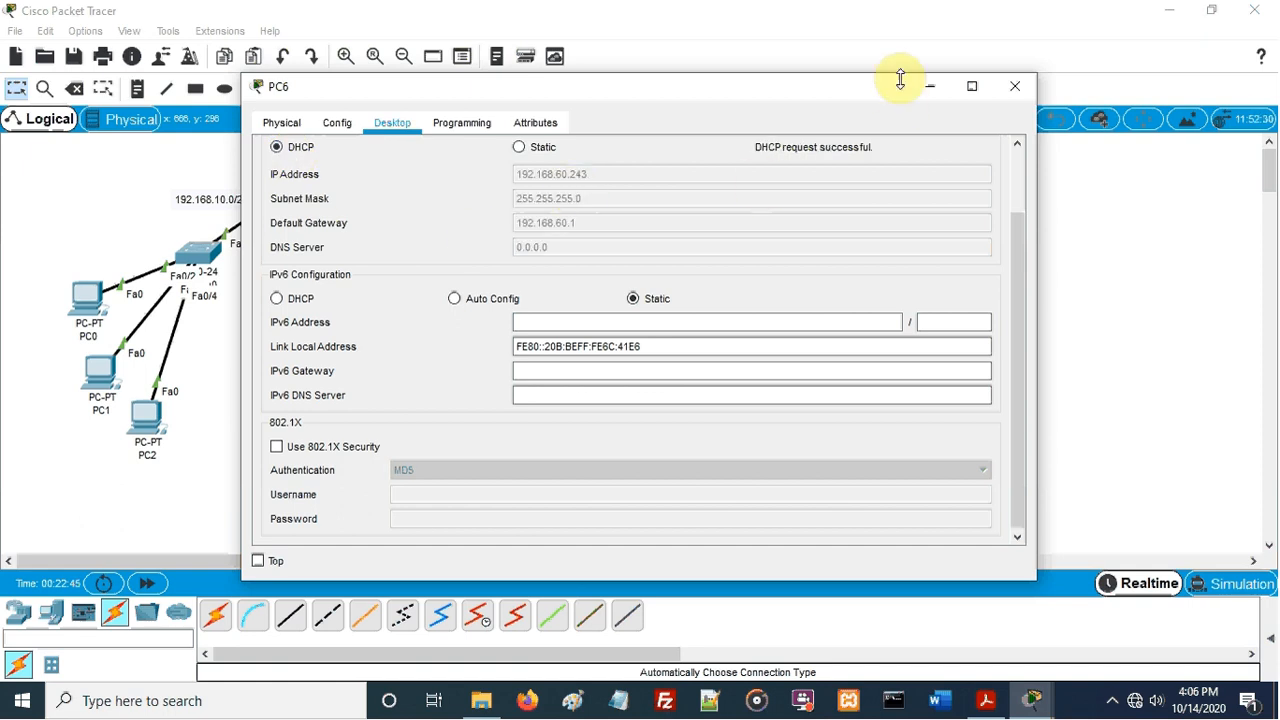
left_click(1014, 86)
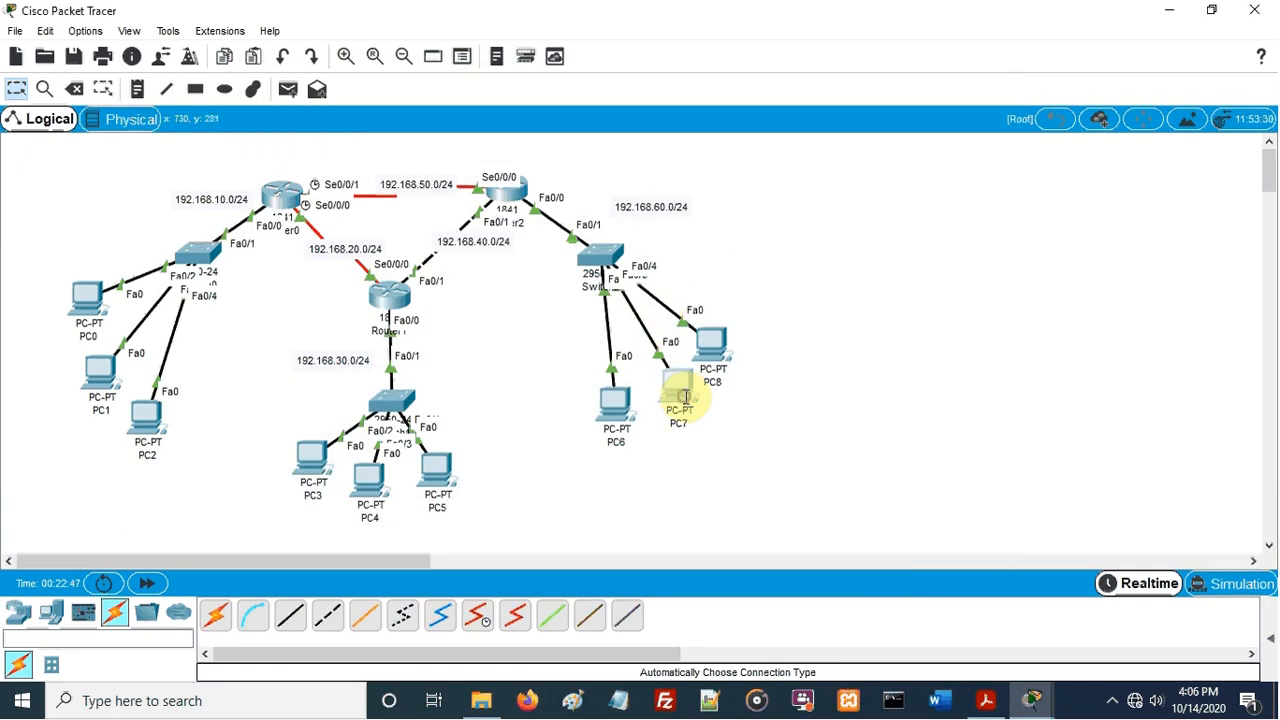
Set PC7's IPv4 configuration to DHCP to request an address, and close its configuration window
left_click(684, 397)
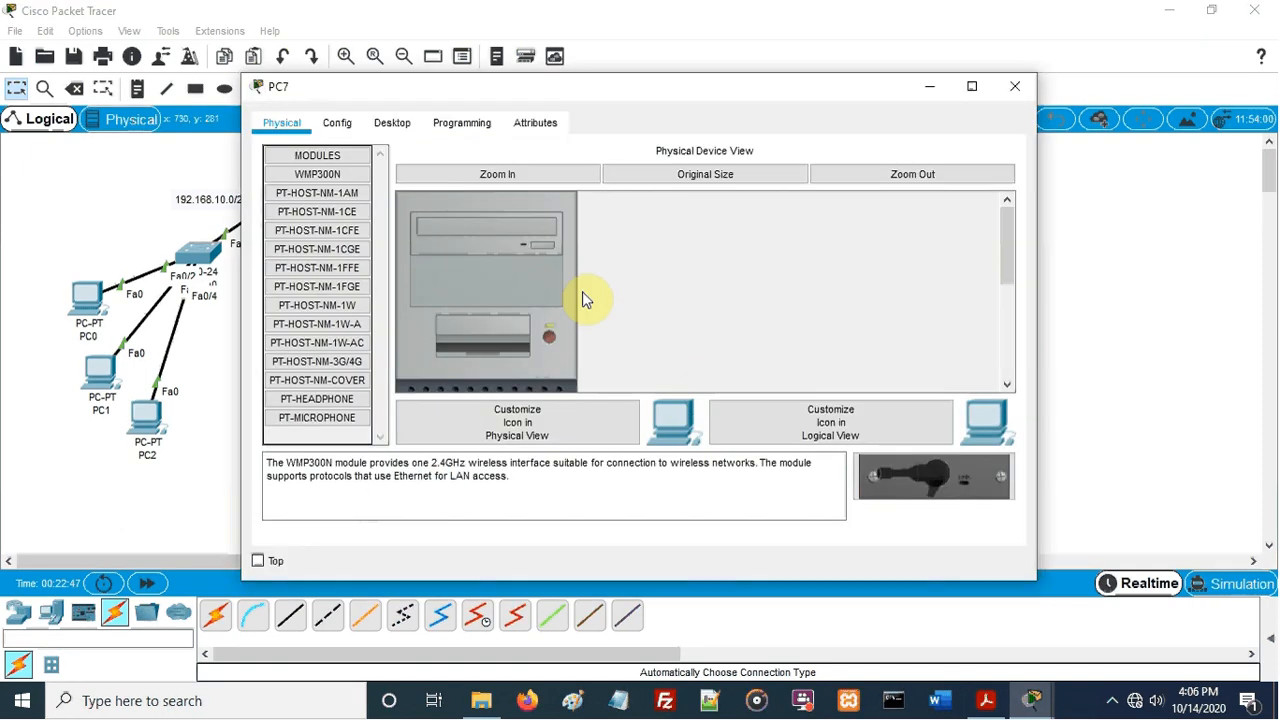
left_click(393, 123)
left_click(352, 200)
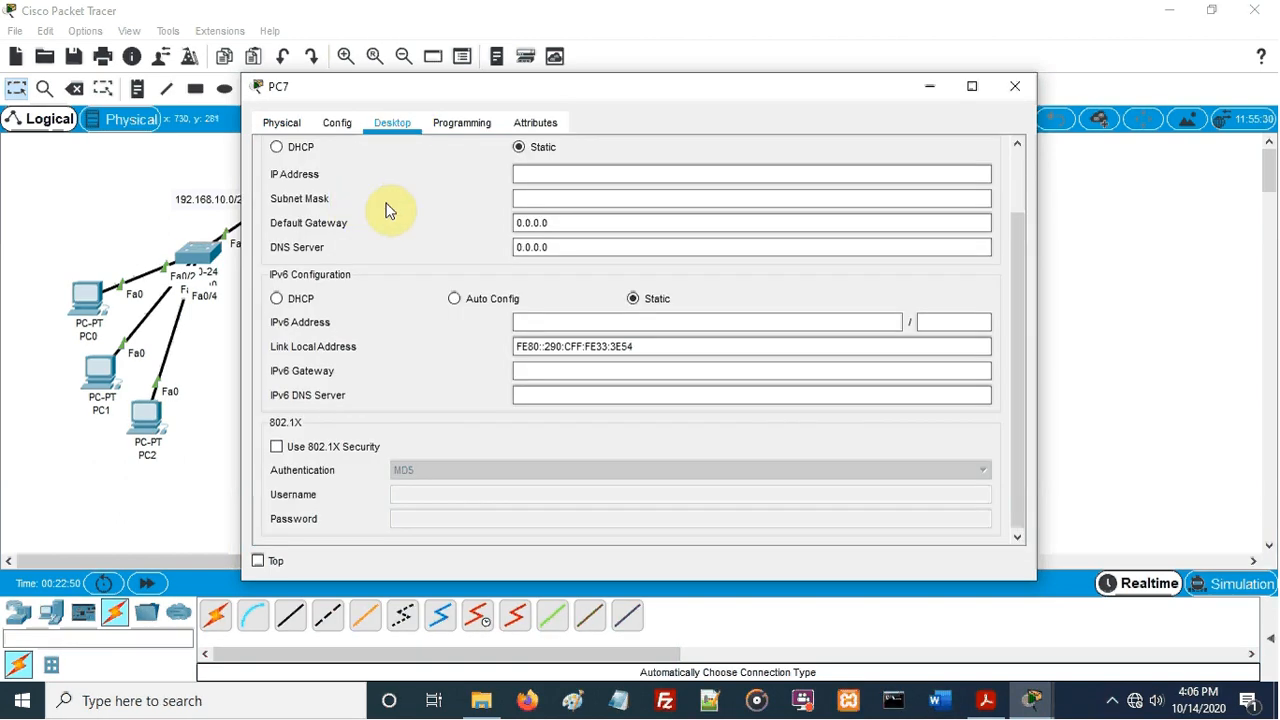
left_click(278, 147)
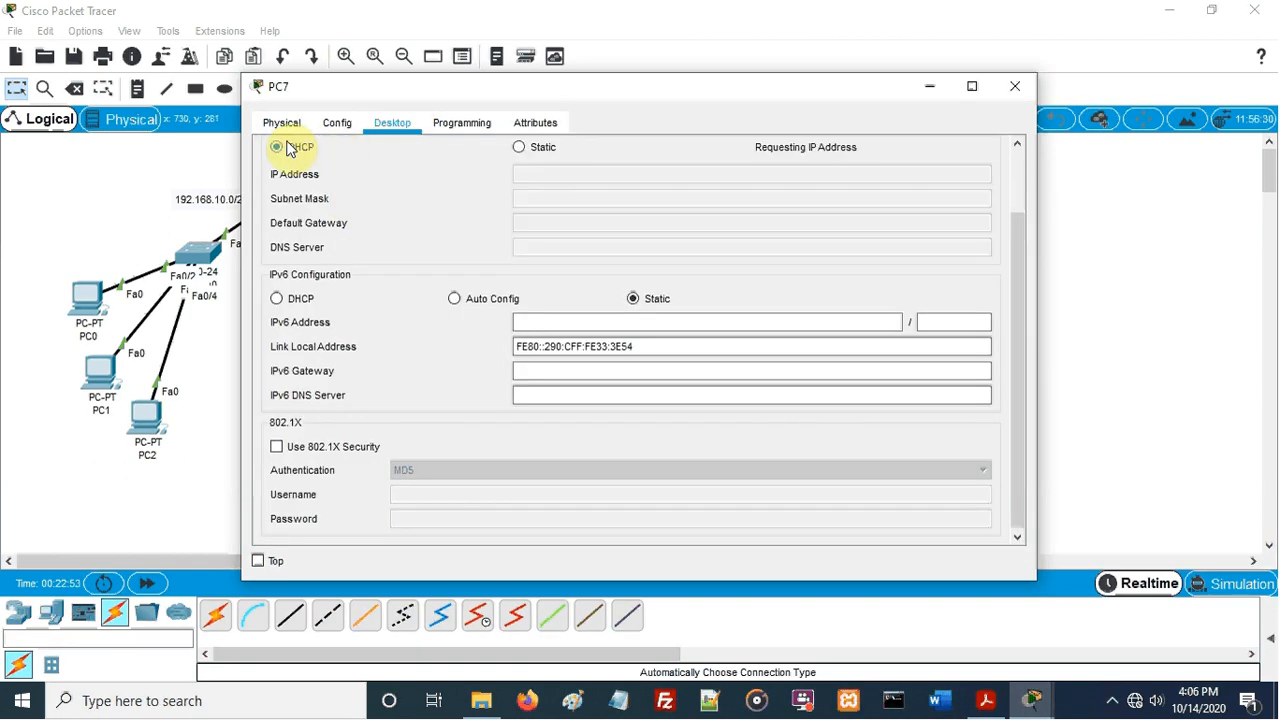
left_click(1007, 87)
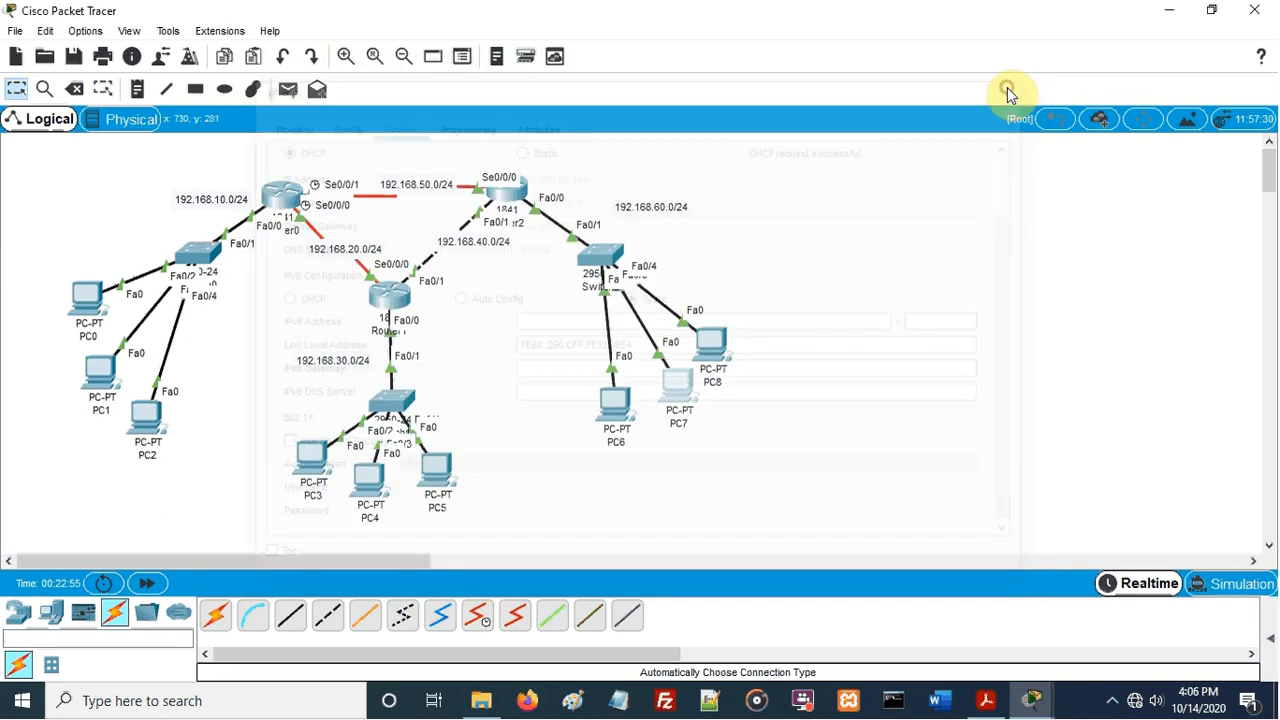
Set PC8's IPv4 configuration to DHCP to request an address, and close its configuration window
left_click(705, 352)
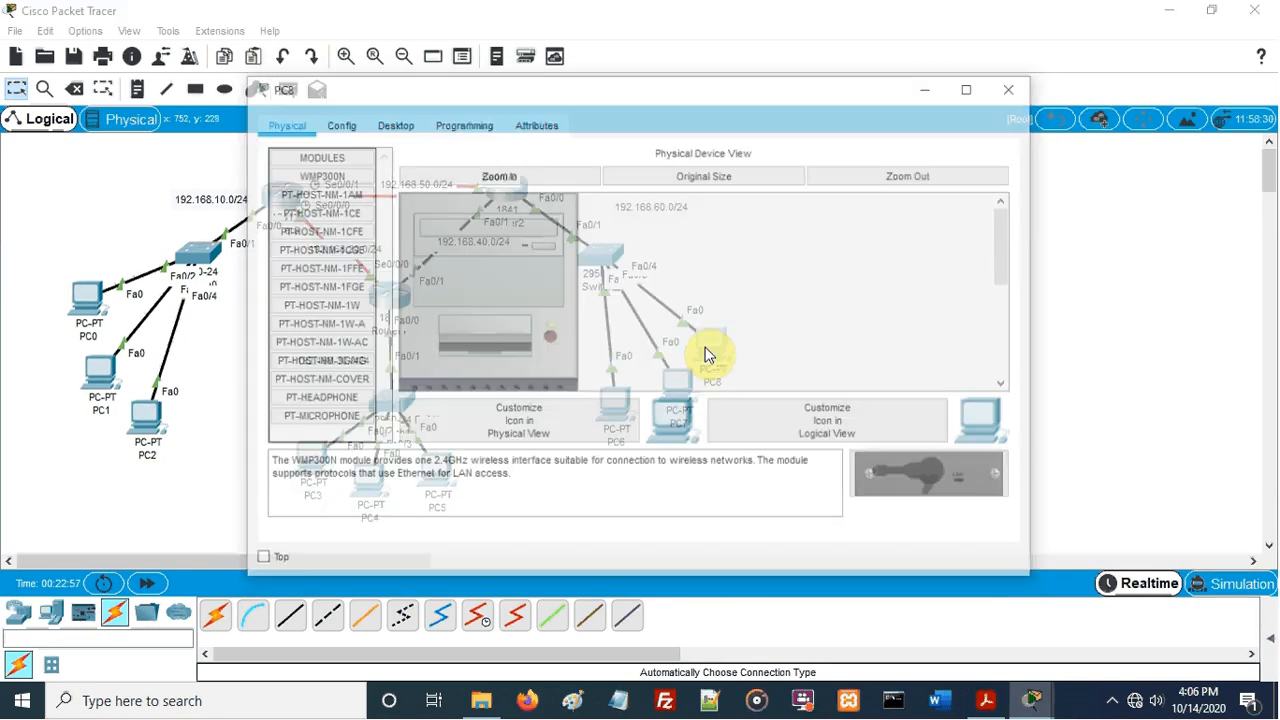
left_click(395, 124)
left_click(349, 199)
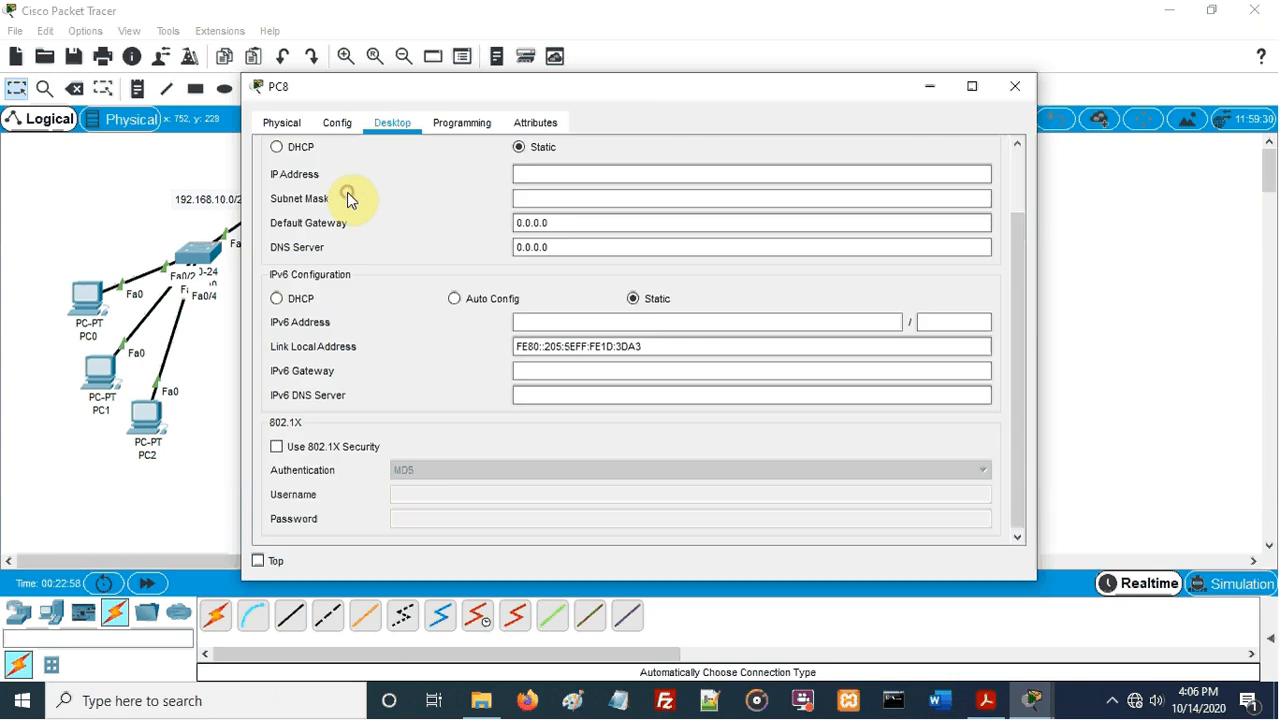
left_click(289, 150)
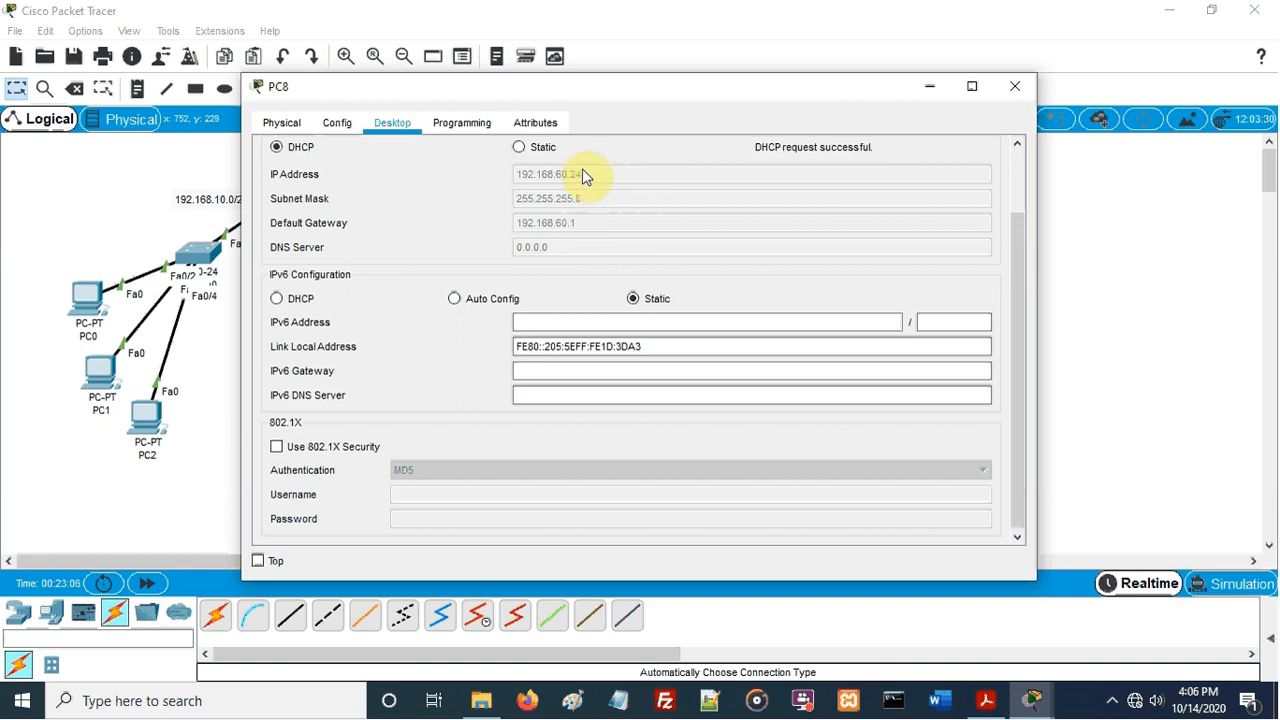
left_click(1016, 88)
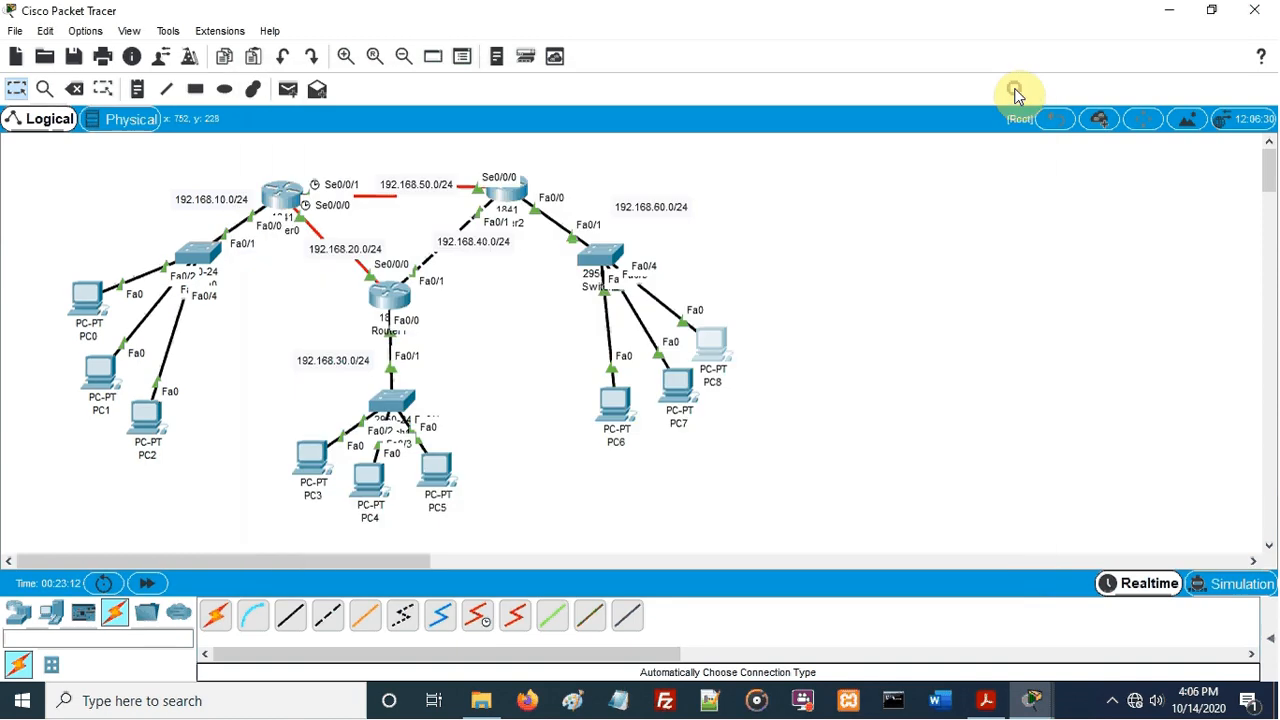
Show the PDU scenario list and send simple PDUs from PC0 and PC2 to Router0 to test connectivity
left_click(1270, 640)
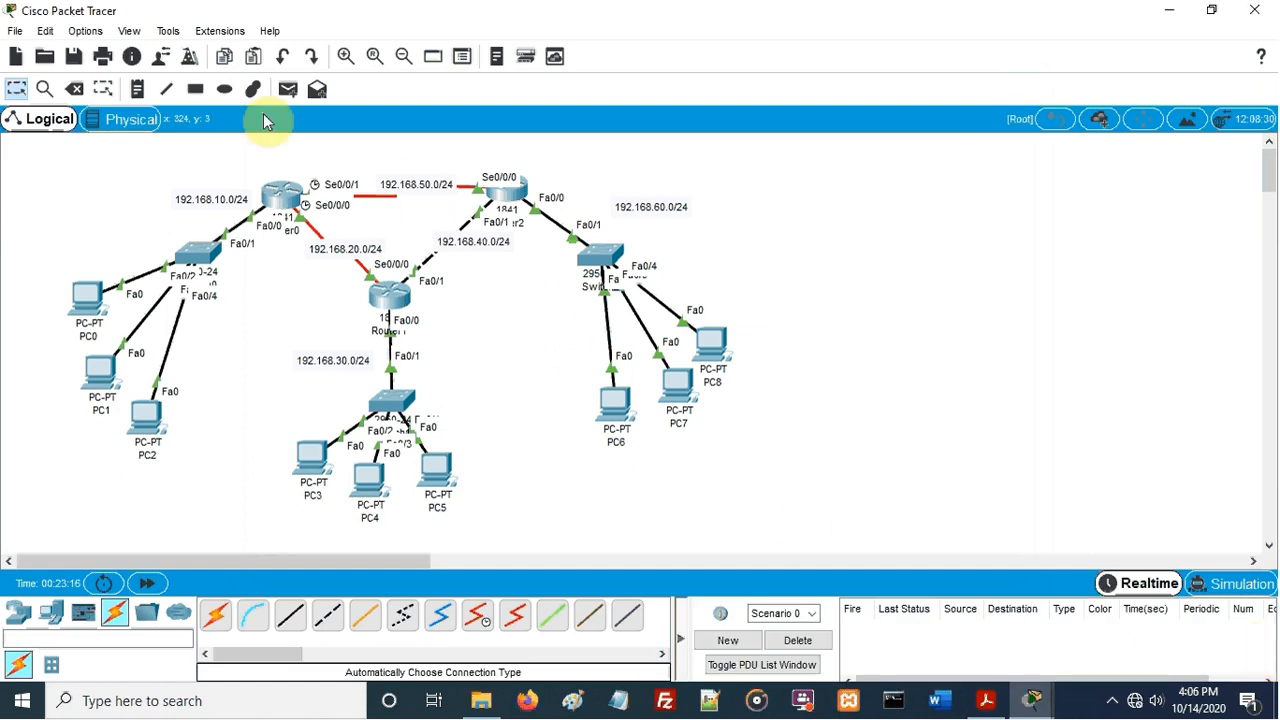
left_click(288, 92)
left_click(86, 298)
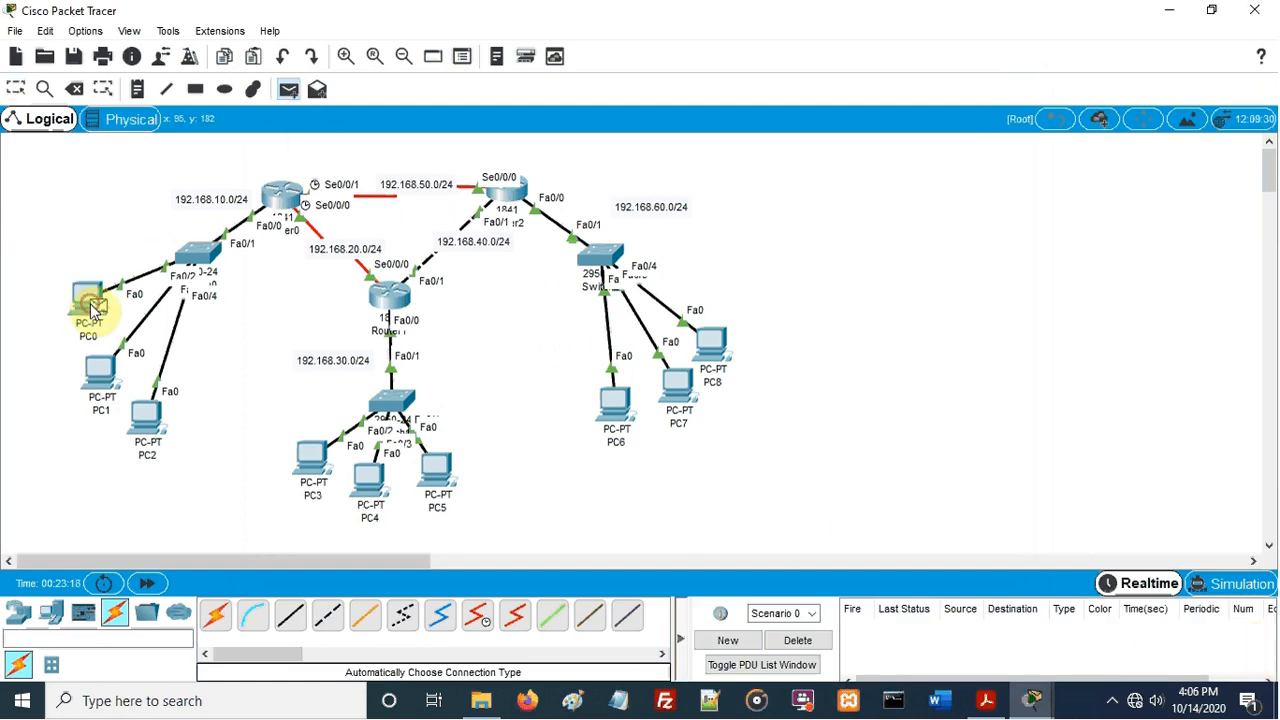
left_click(277, 203)
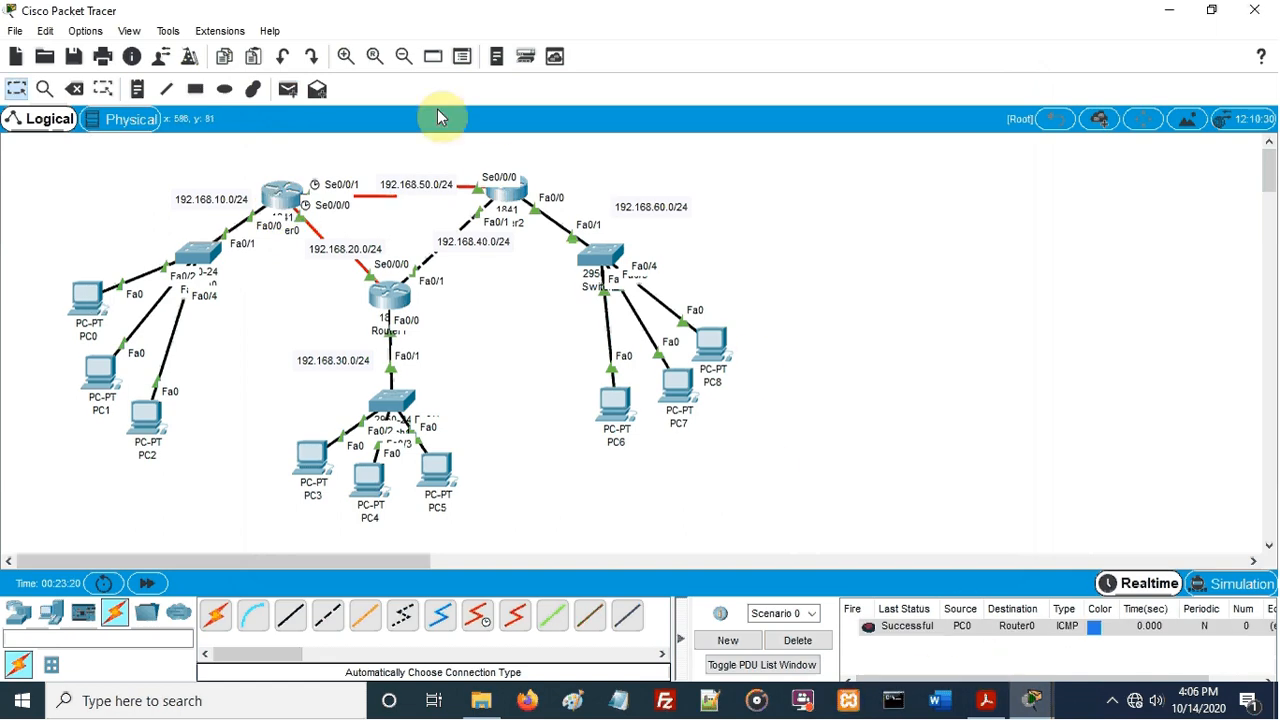
left_click(145, 420)
left_click(279, 203)
Send a simple PDU from PC3 to Router1 and delete the scenario's test PDUs
left_click(288, 89)
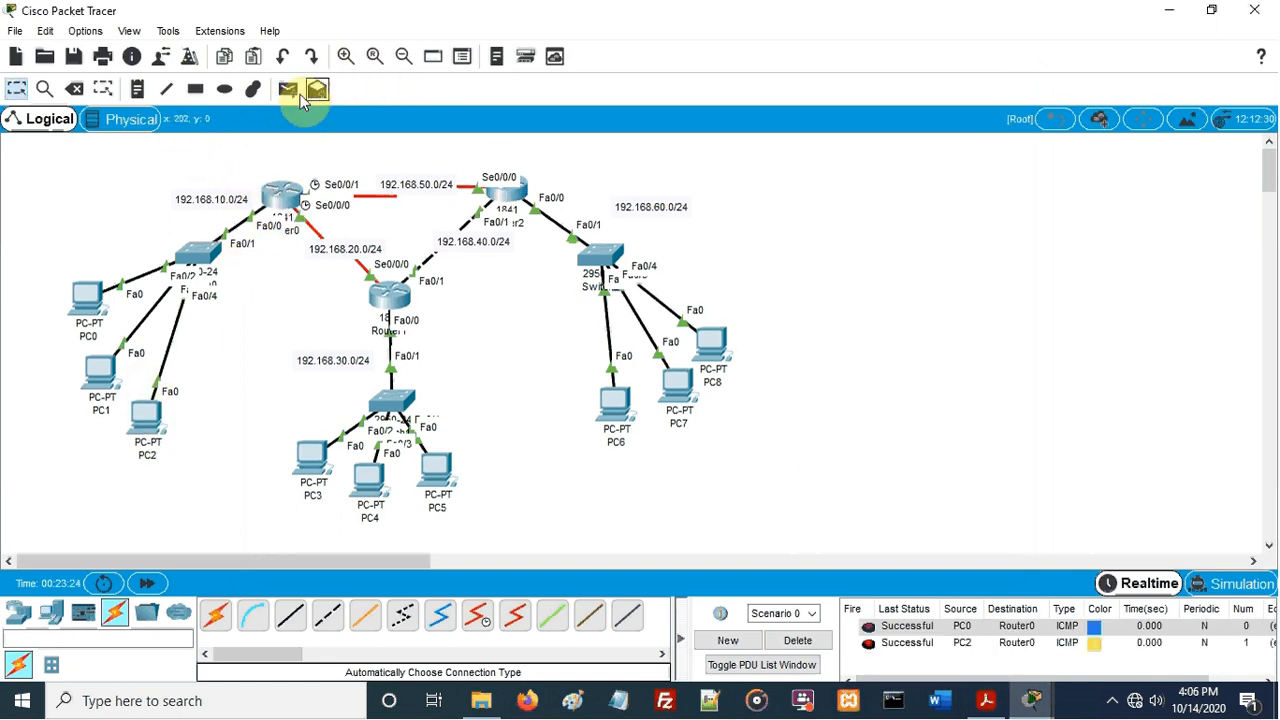
left_click(321, 453)
left_click(389, 291)
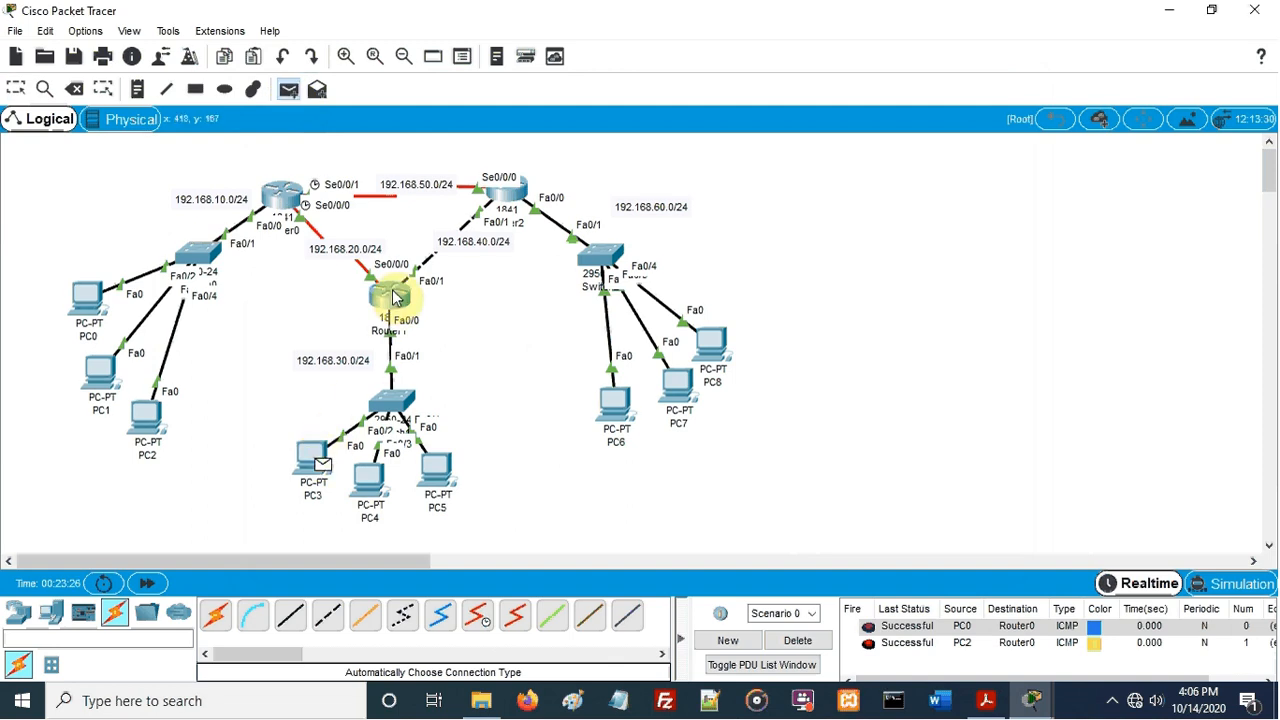
left_click(805, 640)
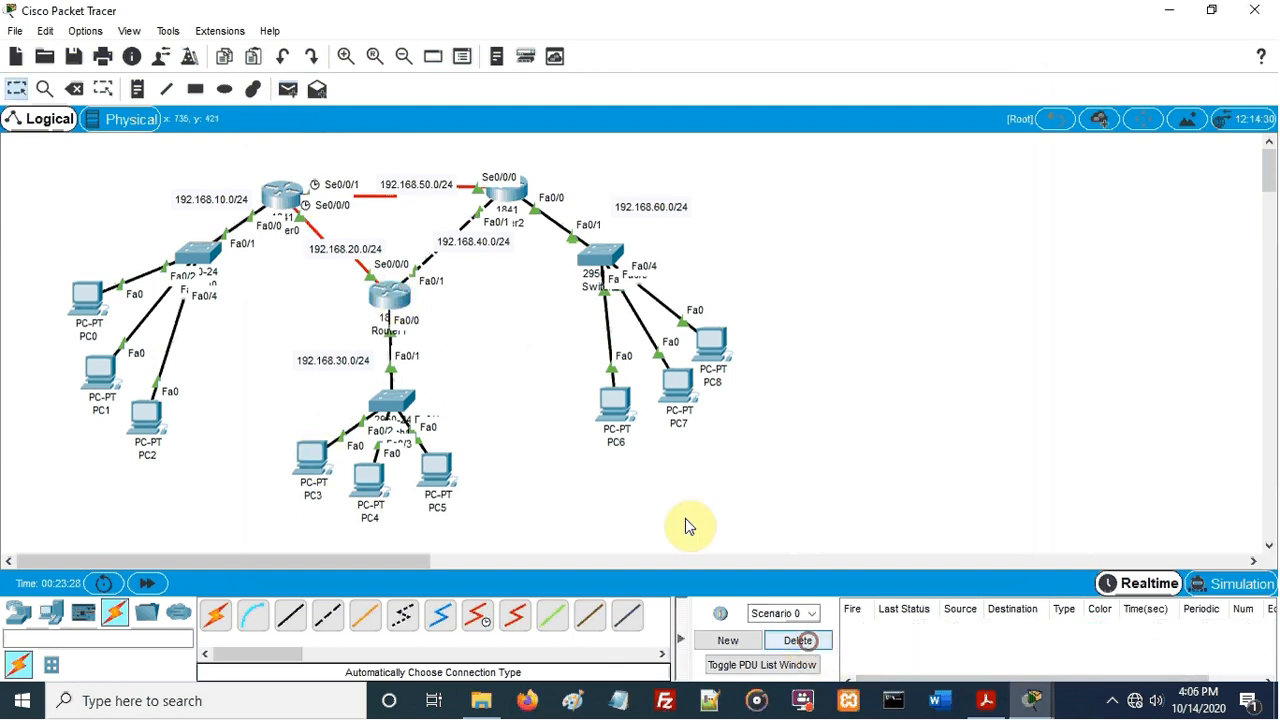
Test PC6's gateway connection with a simple PDU to Router2 and clear the scenario's PDU list
left_click(281, 89)
left_click(609, 402)
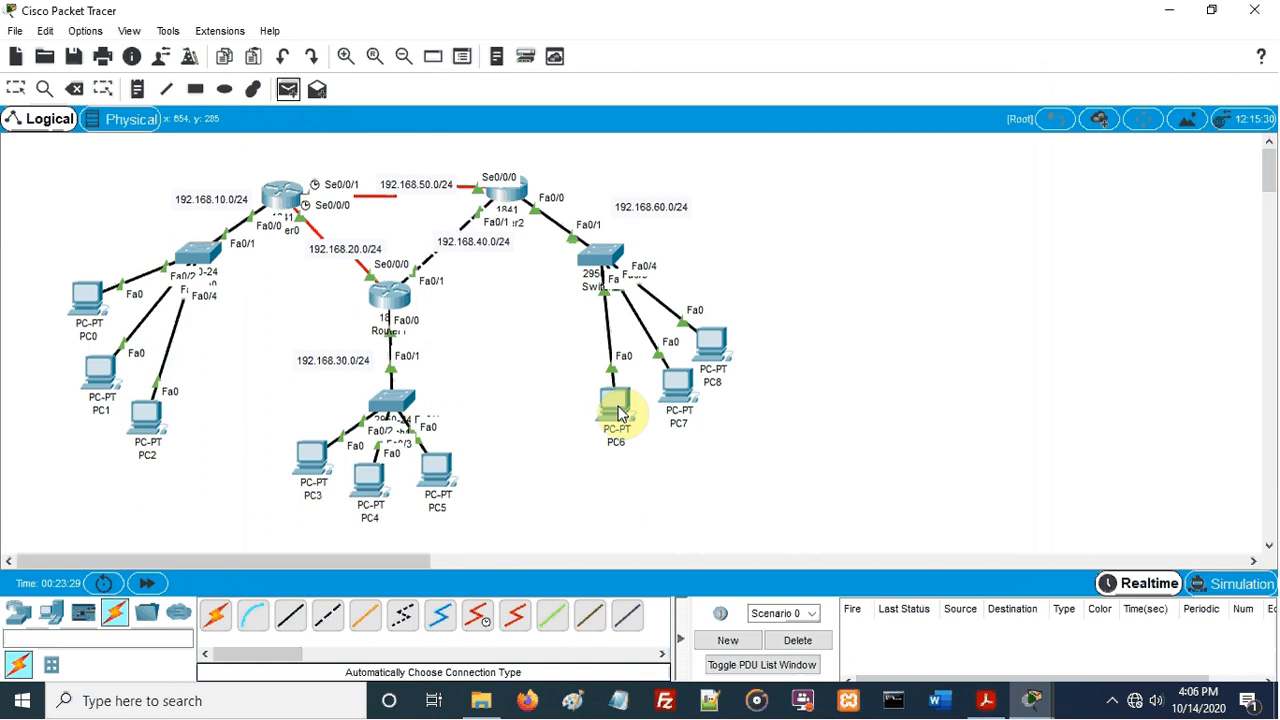
left_click(515, 197)
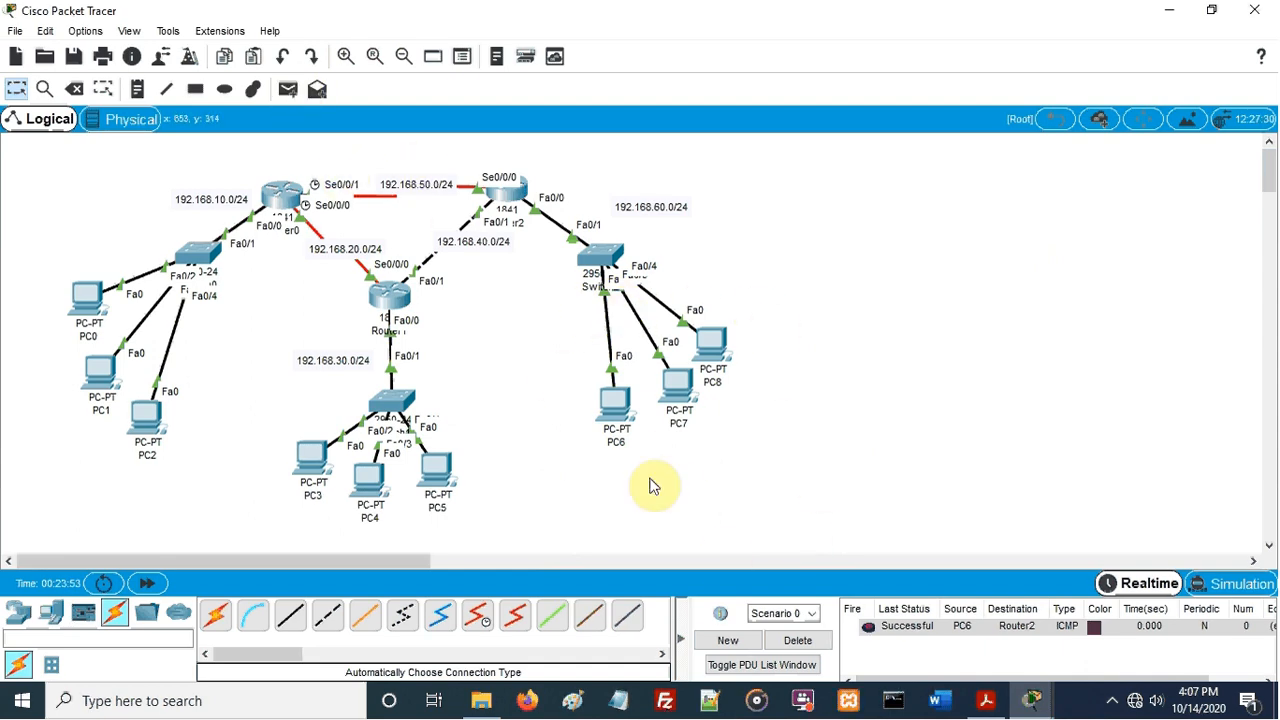
left_click(797, 640)
Send a simple PDU from PC2 to PC3 to test connectivity between the 192.168.10.0 and 192.168.30.0 networks
left_click(288, 89)
left_click(147, 418)
left_click(314, 458)
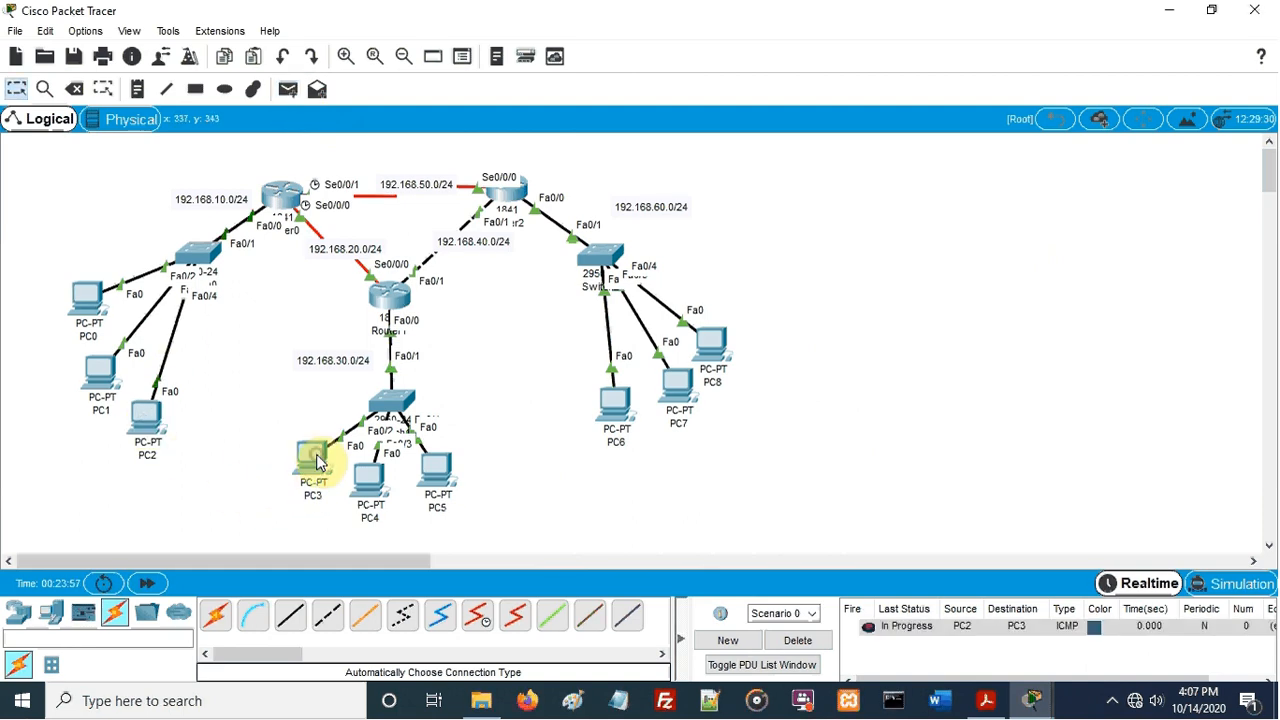
Send a simple PDU from PC2 to PC6 on the 192.168.60.0 network and delete the scenario's PDUs
left_click(288, 89)
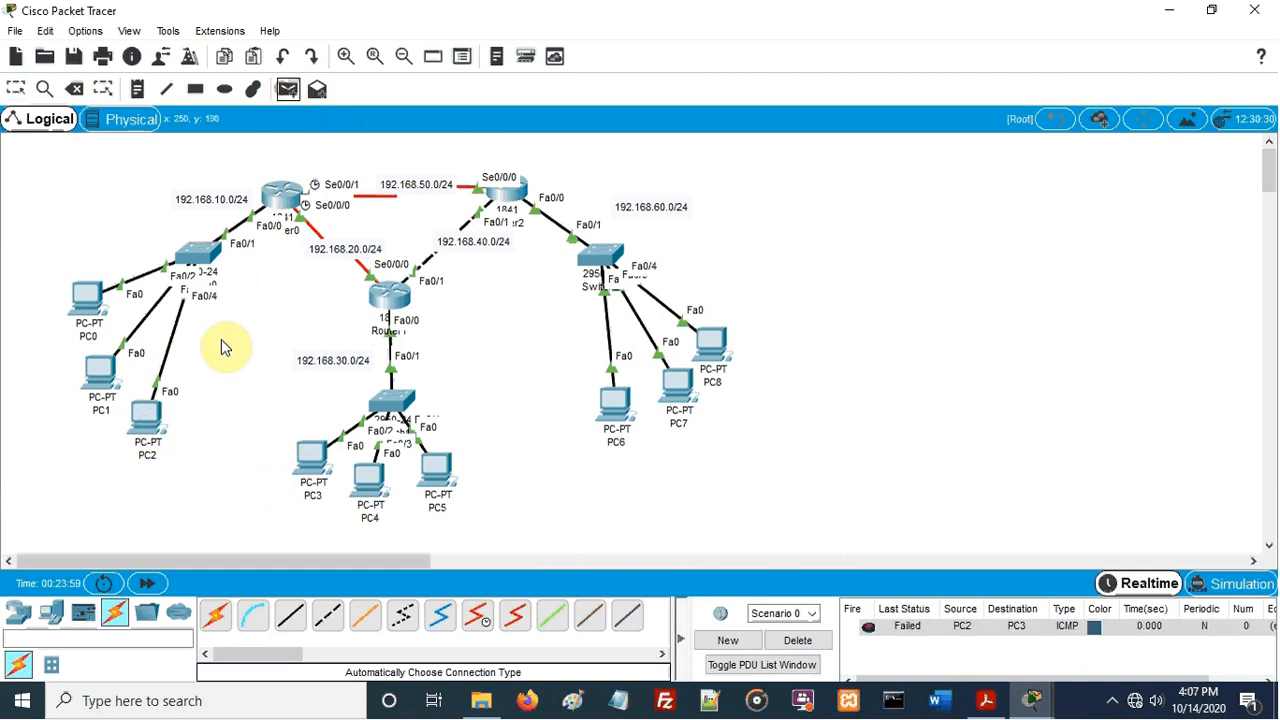
left_click(150, 420)
left_click(611, 424)
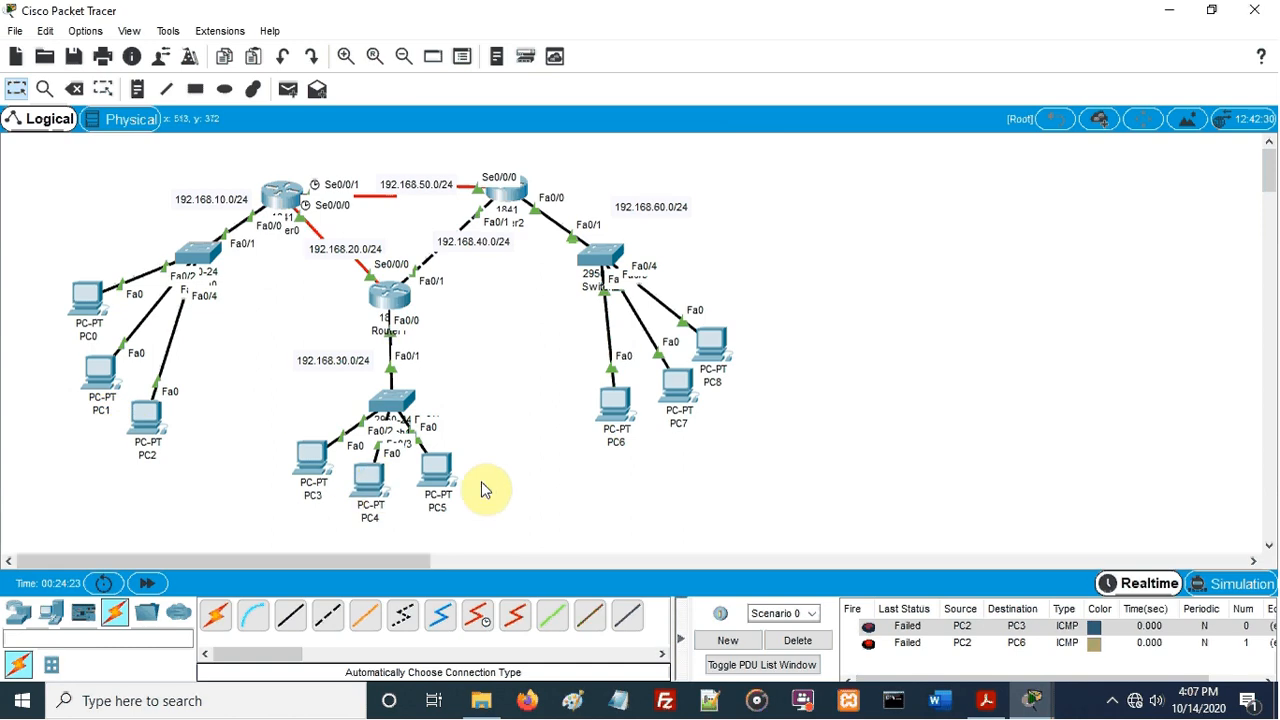
left_click(808, 648)
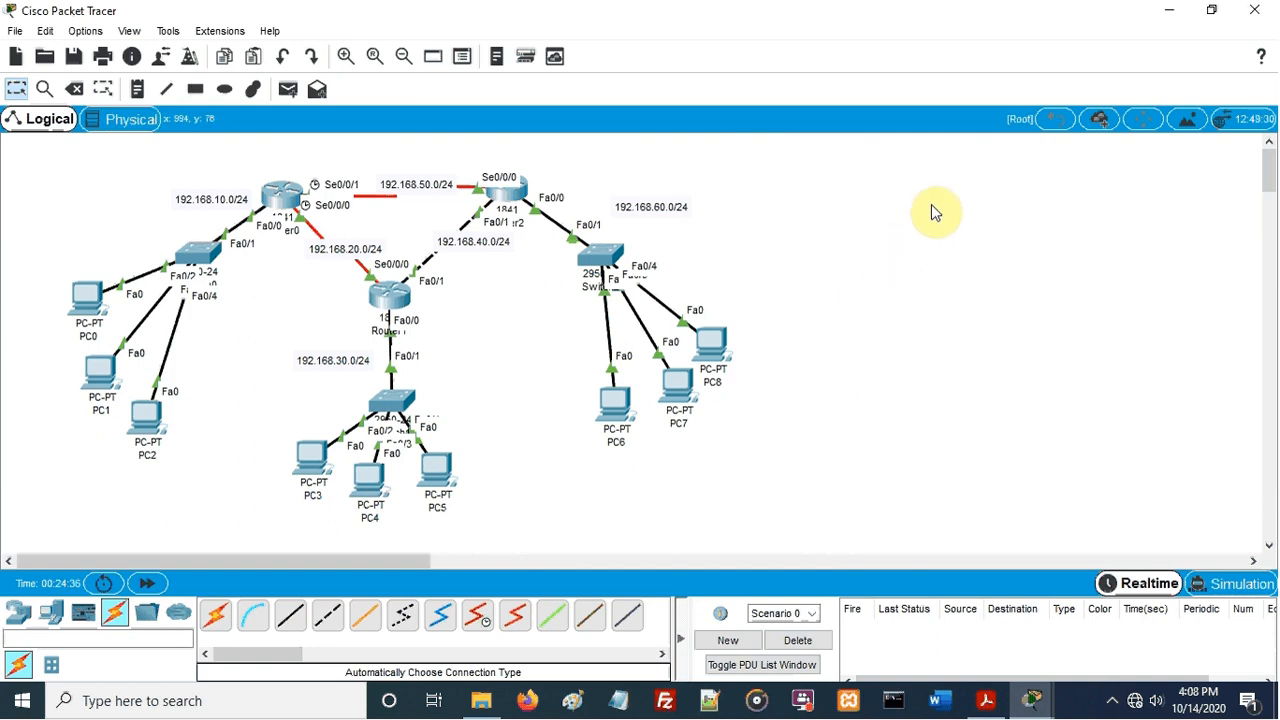
Close the network simulation program without saving the work
left_click(1249, 10)
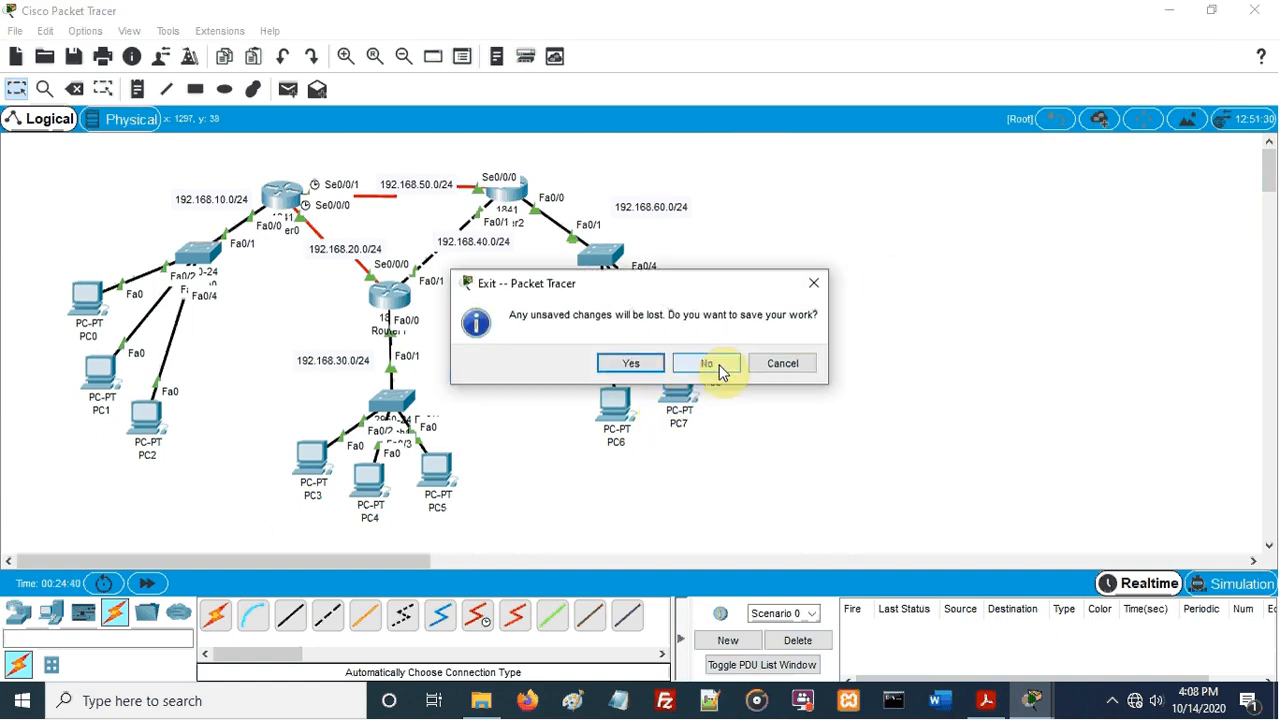
left_click(718, 369)
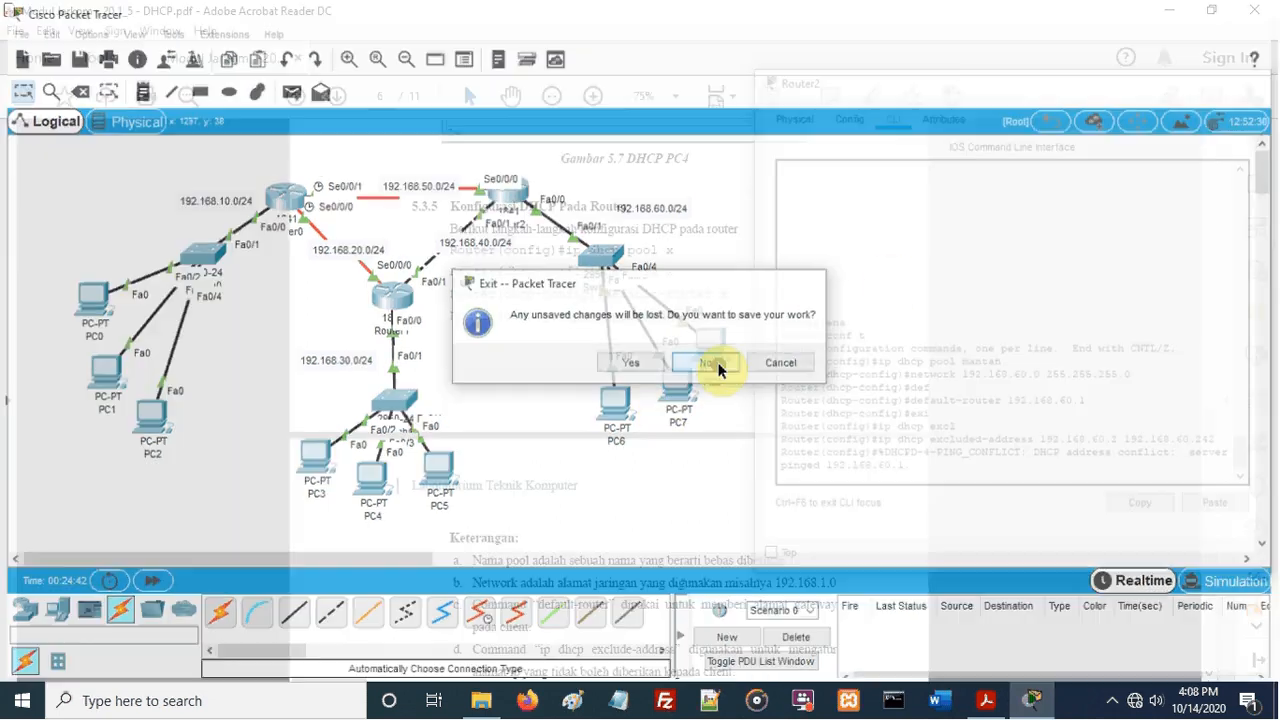